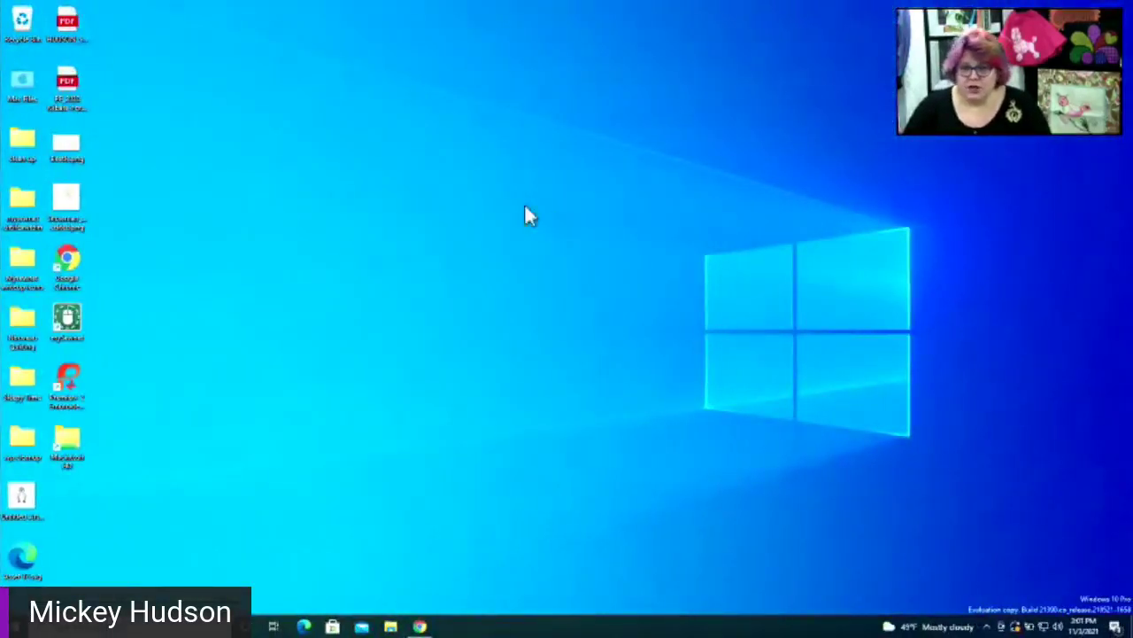
Launch mySewnet Embroidery from the mySewnet program folder and start a new Express Design project
{"action": "double_click", "coordinate": [71, 323]}
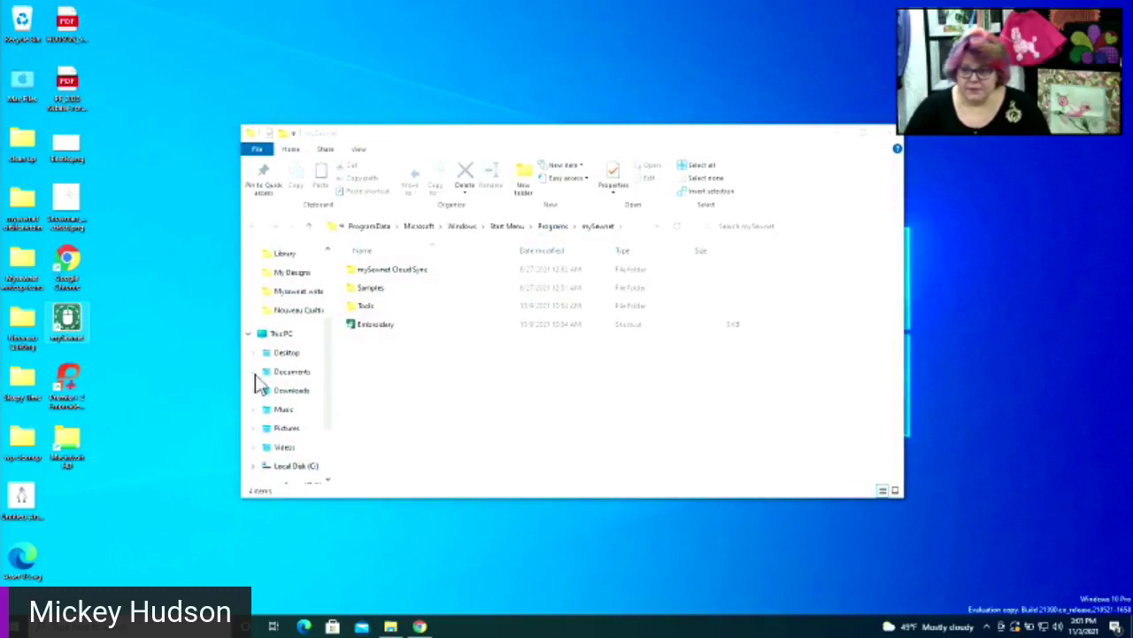
{"action": "double_click", "coordinate": [380, 327]}
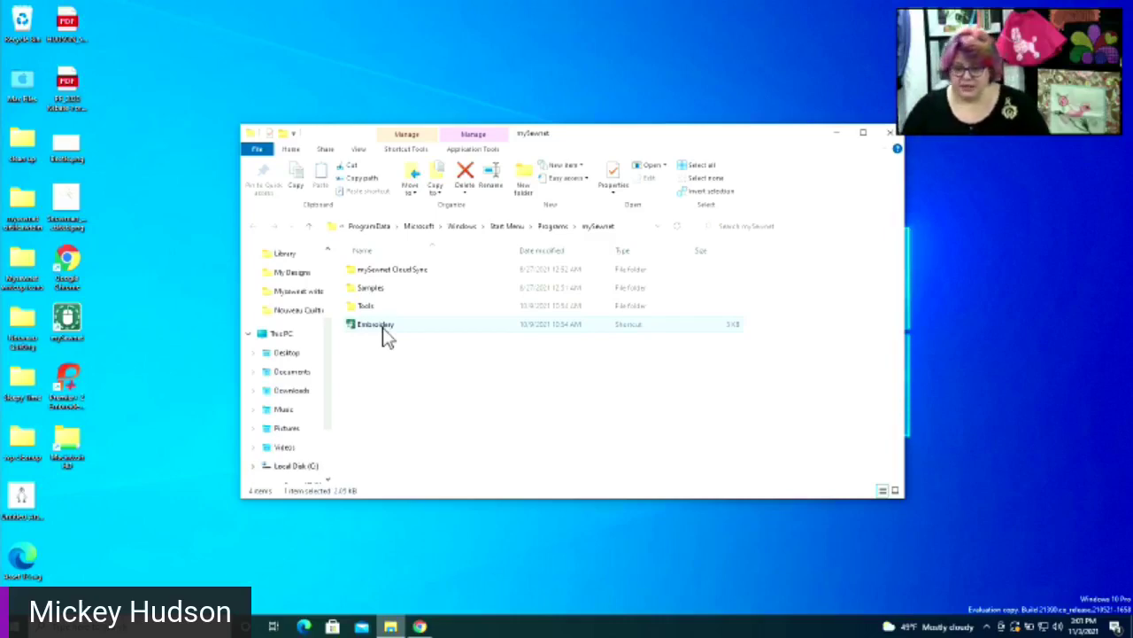
{"action": "double_click", "coordinate": [386, 335]}
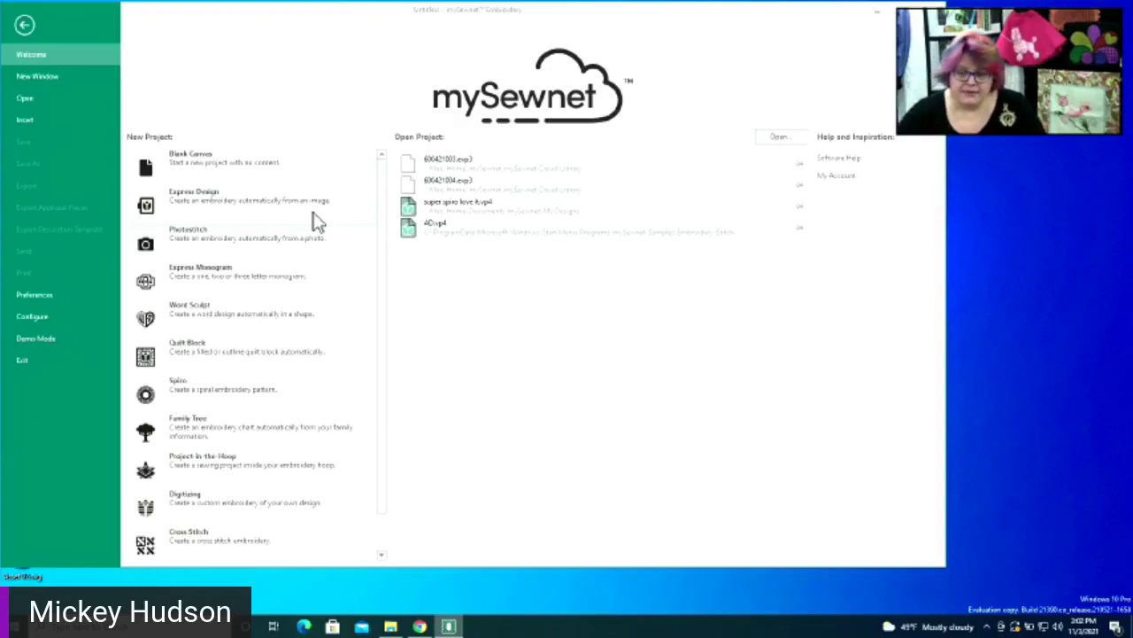
{"action": "left_click", "coordinate": [215, 218]}
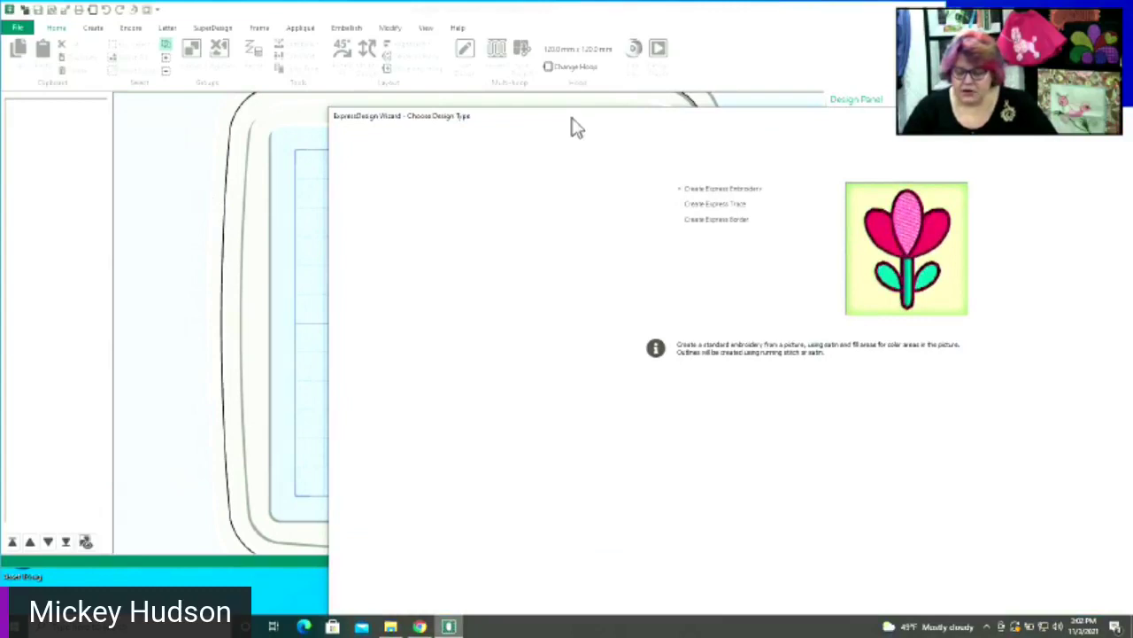
Compare the Express Trace and Express Border types, choose Create Express Embroidery as the design type and continue to picture selection
{"action": "mouse_move", "coordinate": [573, 126]}
{"action": "left_mouse_down"}
{"action": "mouse_move", "coordinate": [479, 94]}
{"action": "mouse_move", "coordinate": [416, 41]}
{"action": "mouse_move", "coordinate": [364, 43]}
{"action": "mouse_move", "coordinate": [357, 73]}
{"action": "left_mouse_up"}
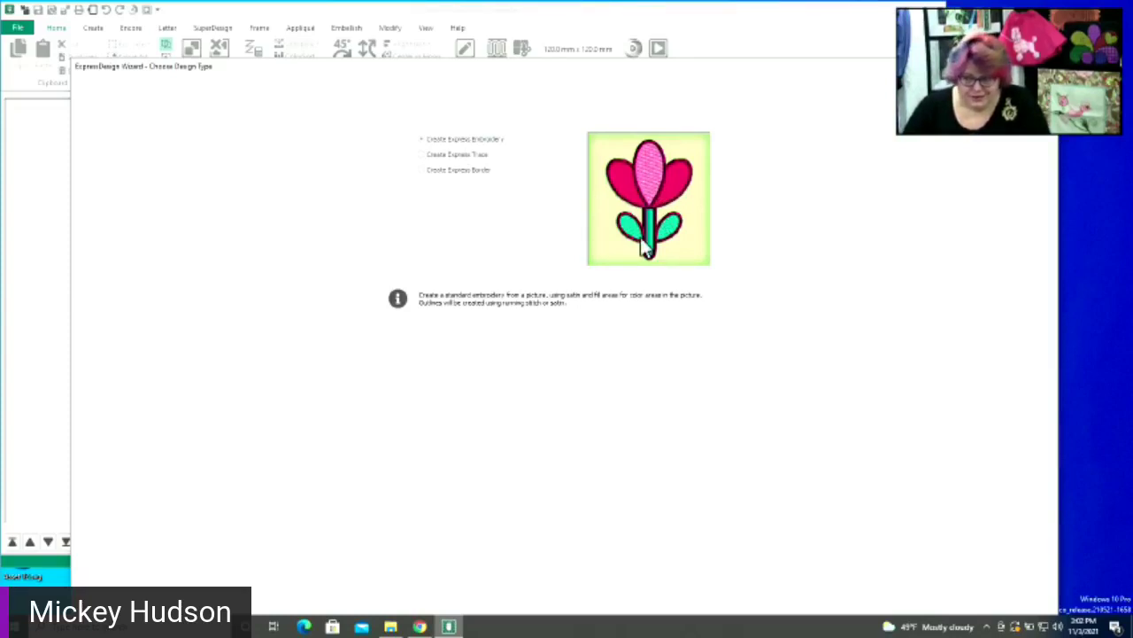
{"action": "left_click", "coordinate": [448, 155]}
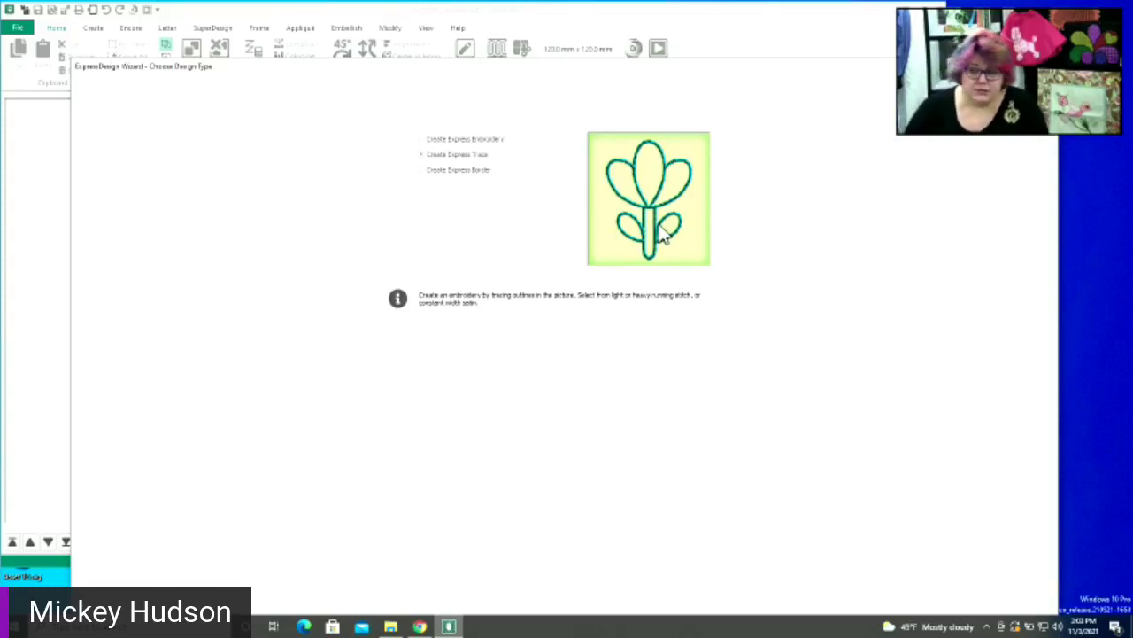
{"action": "left_click", "coordinate": [439, 173]}
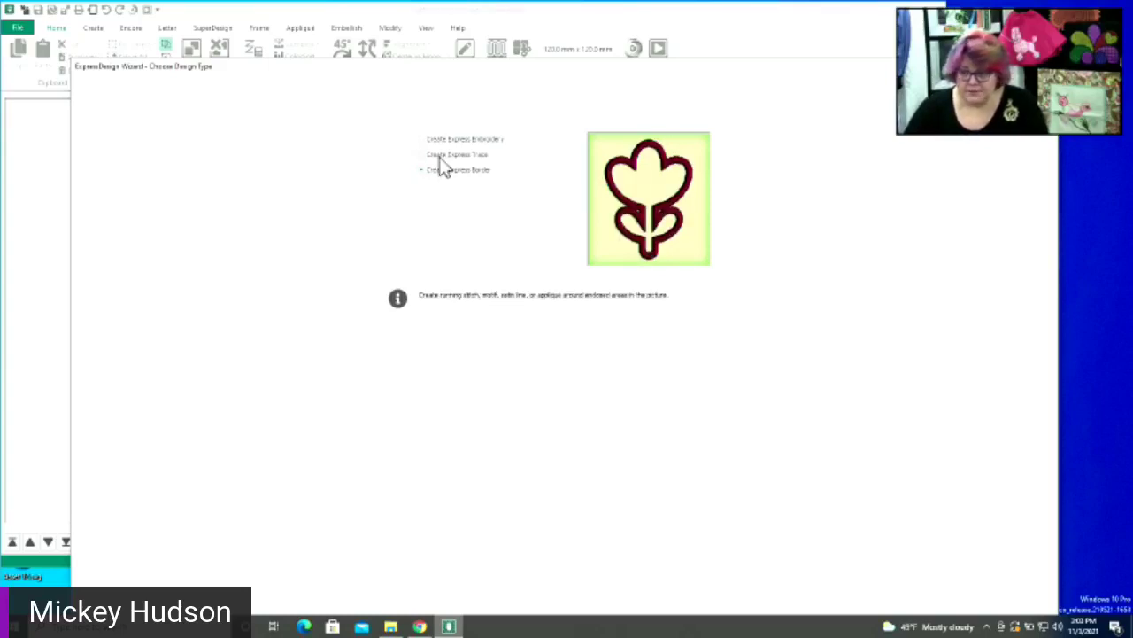
{"action": "left_click", "coordinate": [452, 149]}
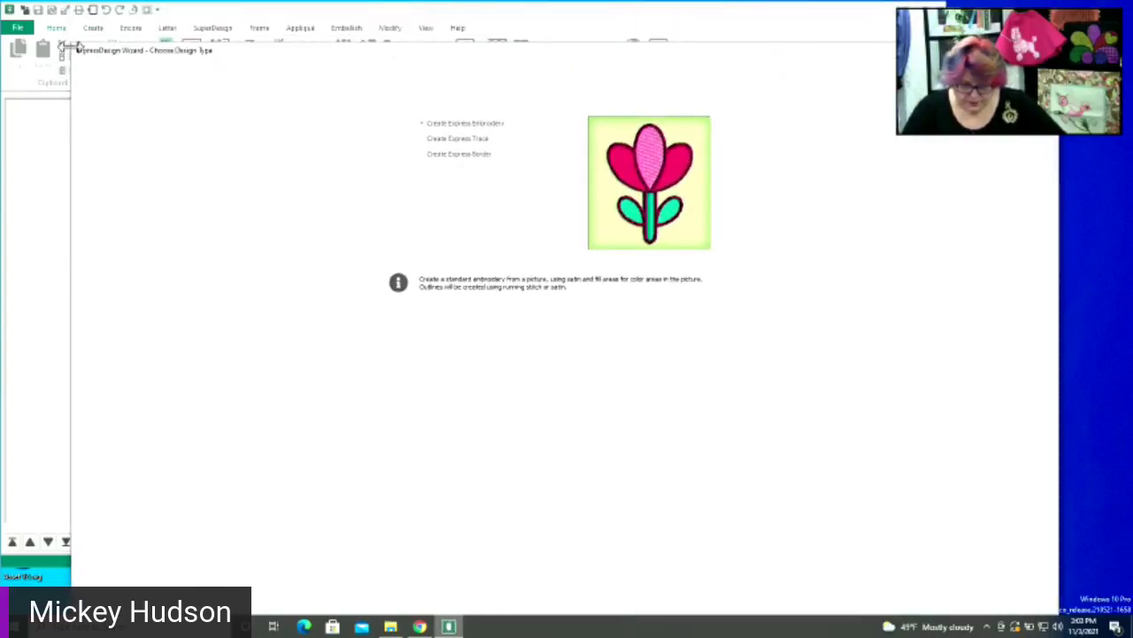
{"action": "left_click_drag", "start_coordinate": [77, 49], "coordinate": [197, 53]}
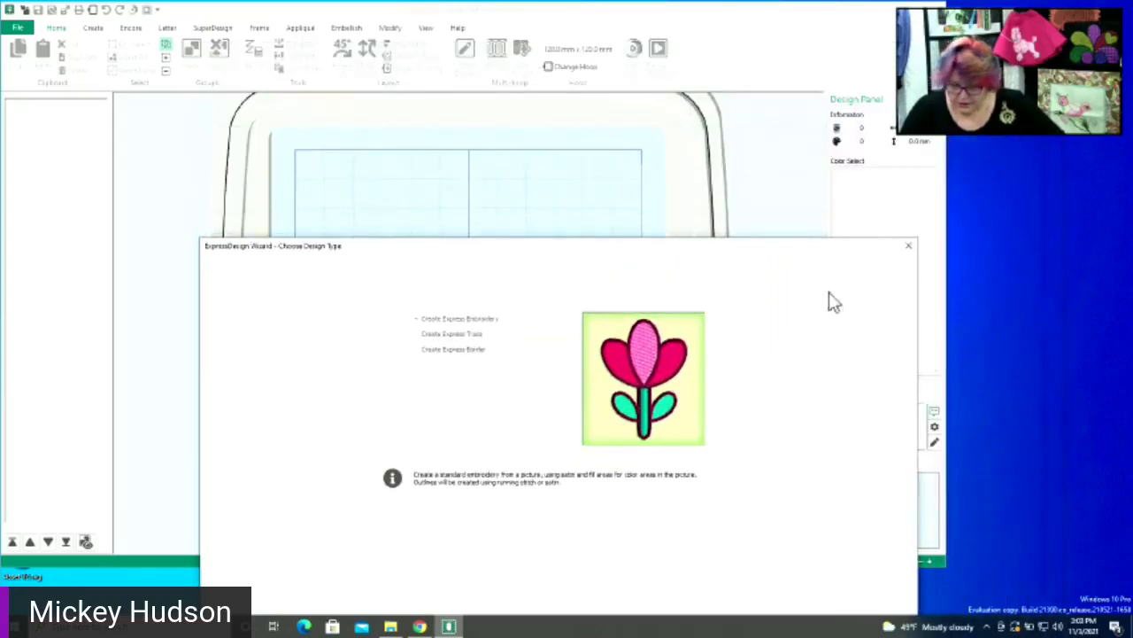
{"action": "left_click_drag", "start_coordinate": [792, 257], "coordinate": [840, 119]}
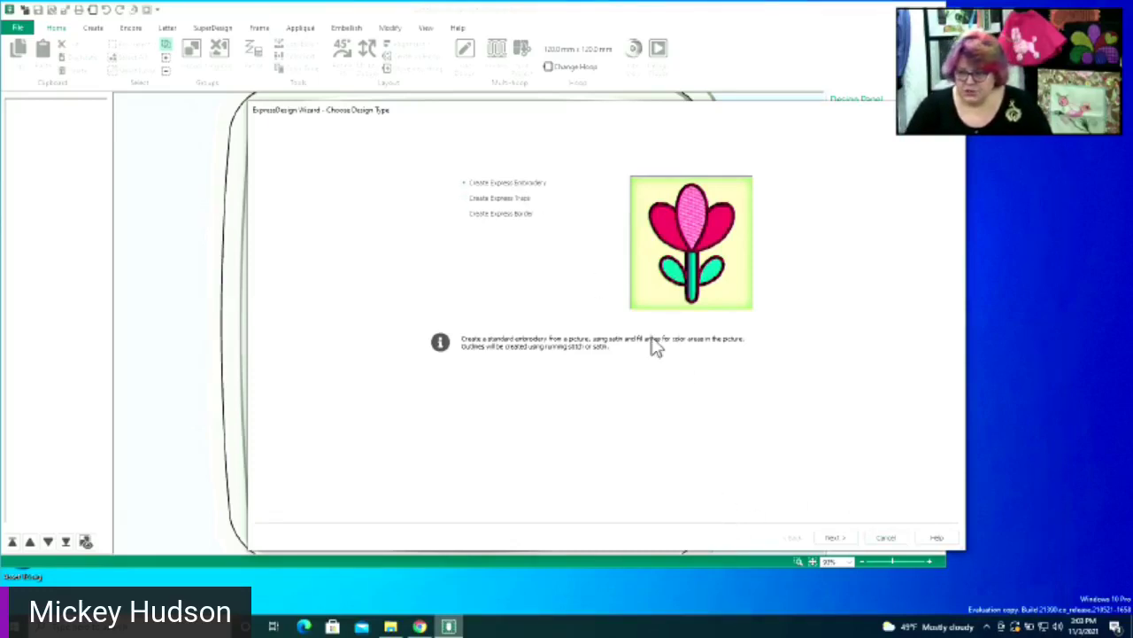
{"action": "left_click", "coordinate": [836, 538]}
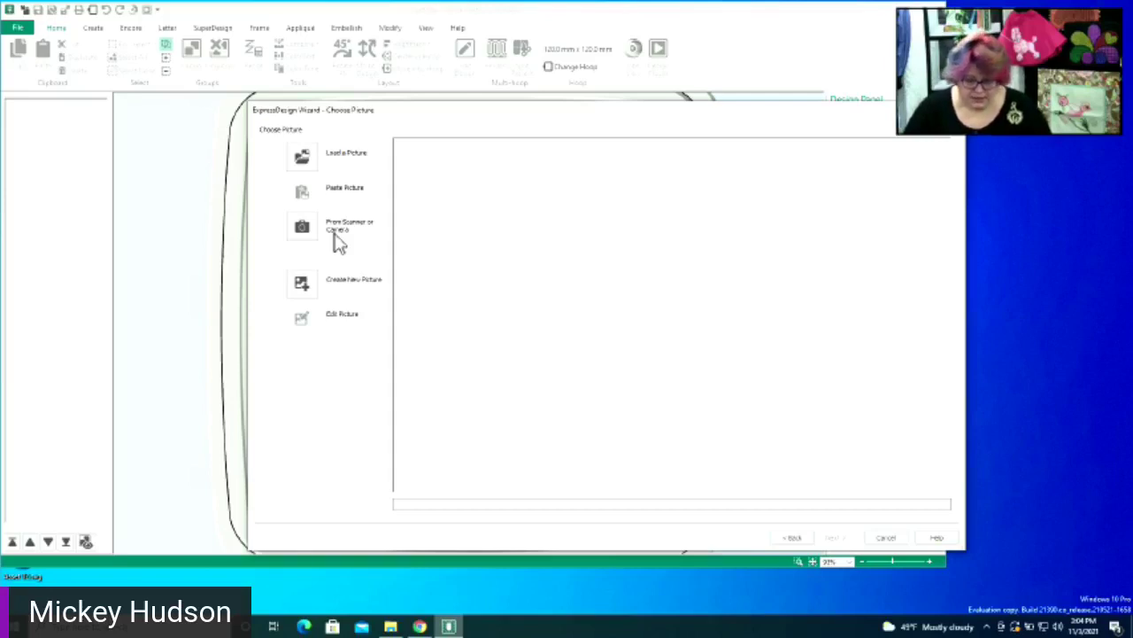
Start loading a picture and browse to the Pics folder under Documents, mySewnet, Embroidery
{"action": "left_click", "coordinate": [307, 162]}
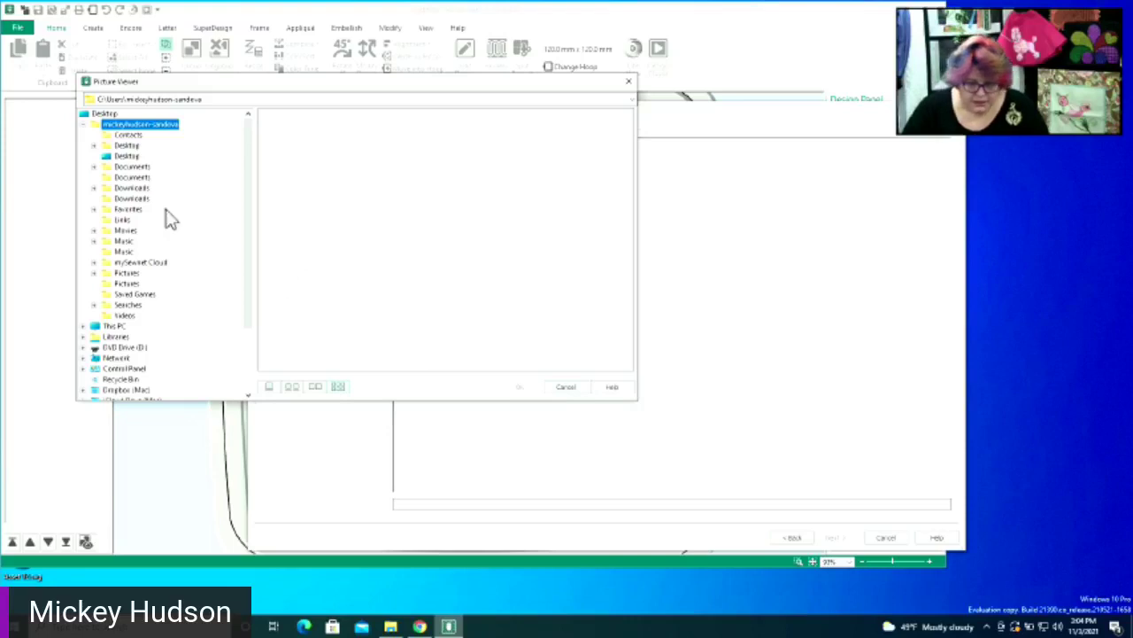
{"action": "left_click", "coordinate": [131, 167]}
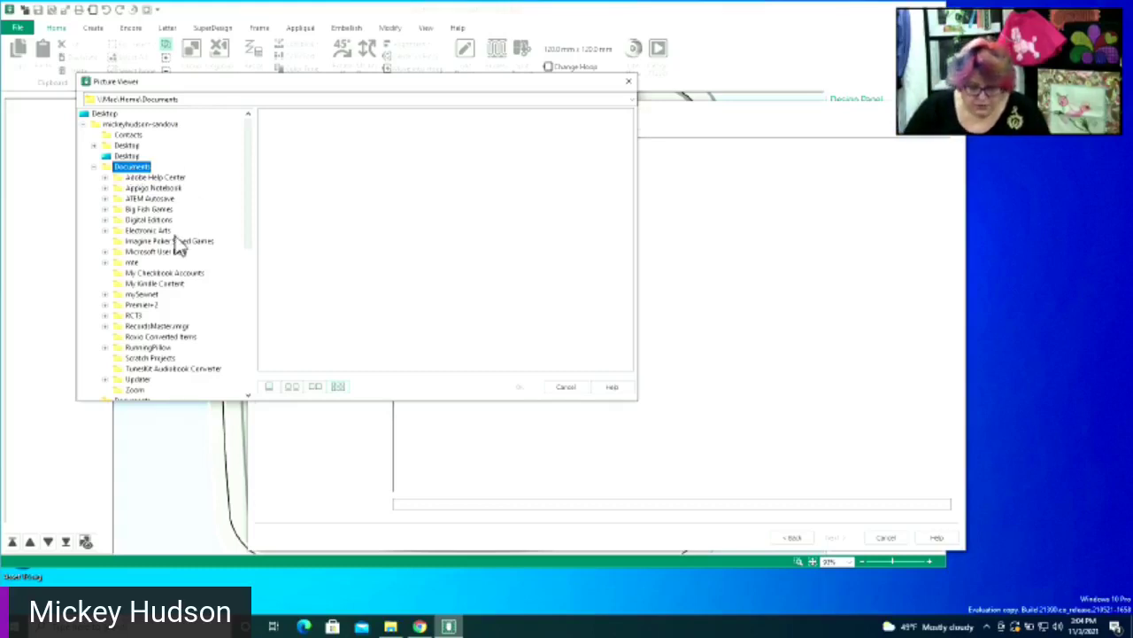
{"action": "double_click", "coordinate": [138, 295]}
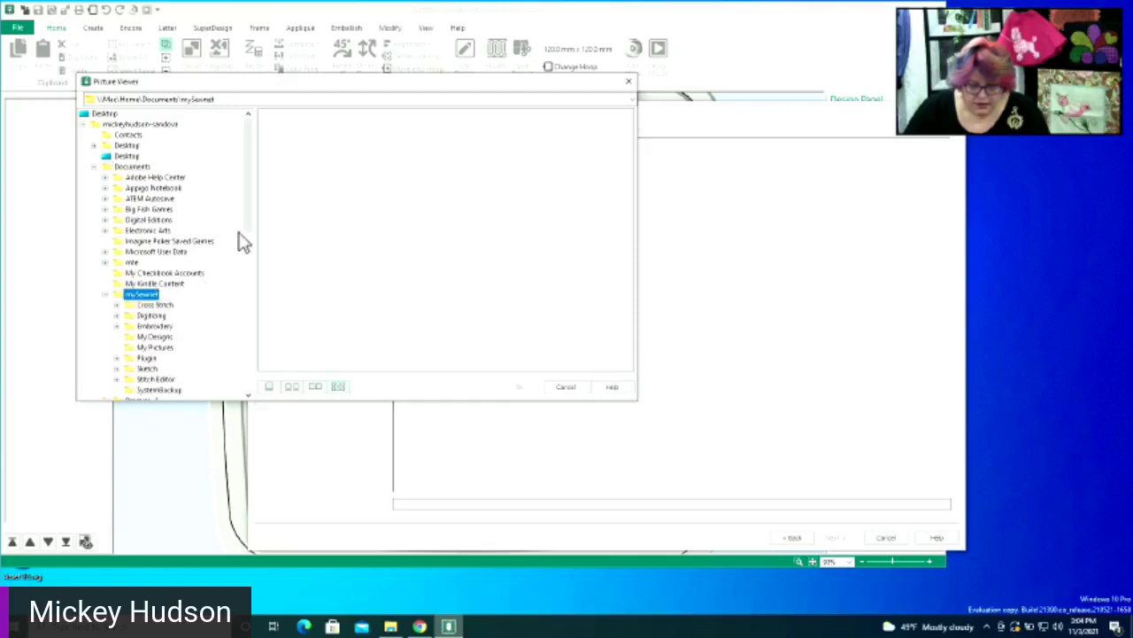
{"action": "left_click_drag", "start_coordinate": [248, 225], "coordinate": [252, 239]}
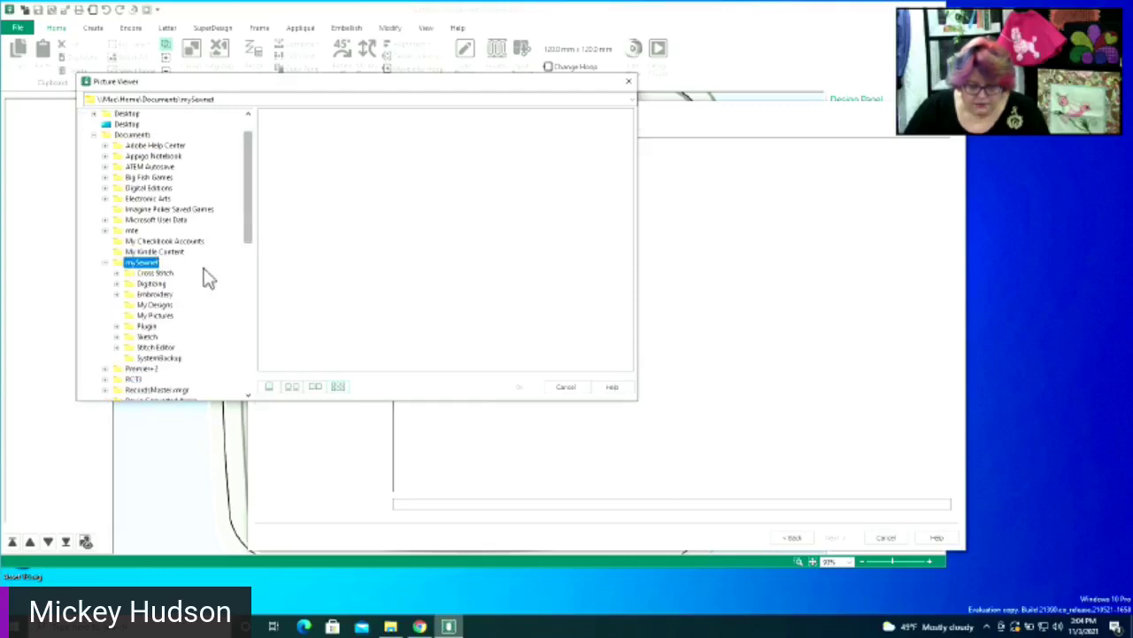
{"action": "double_click", "coordinate": [146, 295]}
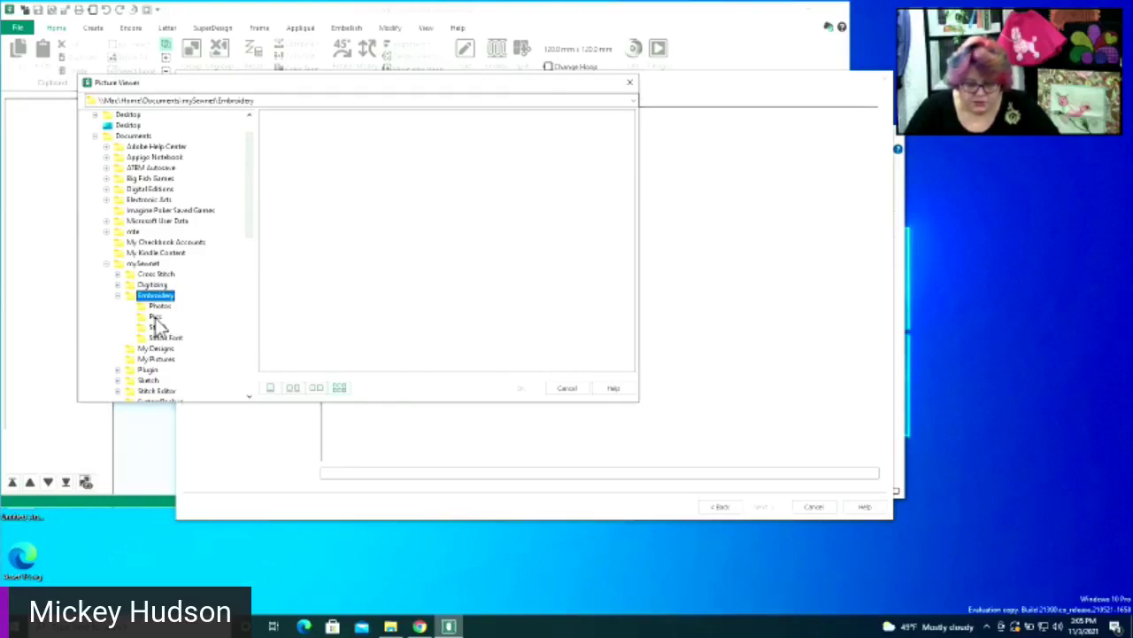
{"action": "left_click", "coordinate": [155, 316]}
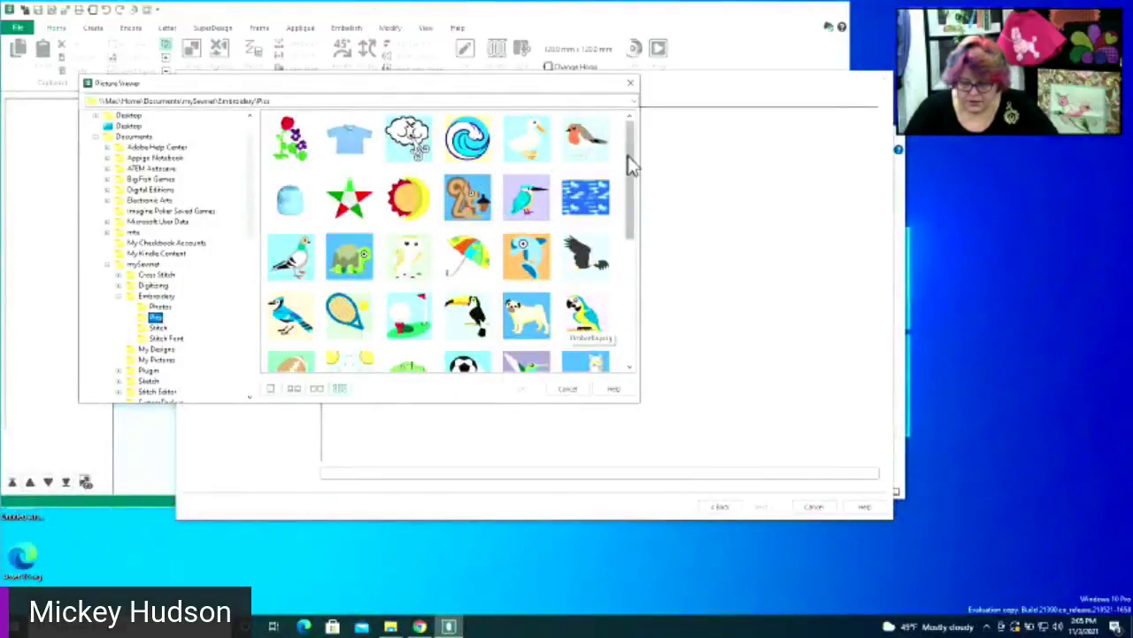
Look through the sample pictures, load the red and green star, and accept it without rotating or cropping
{"action": "left_click_drag", "start_coordinate": [632, 167], "coordinate": [630, 197]}
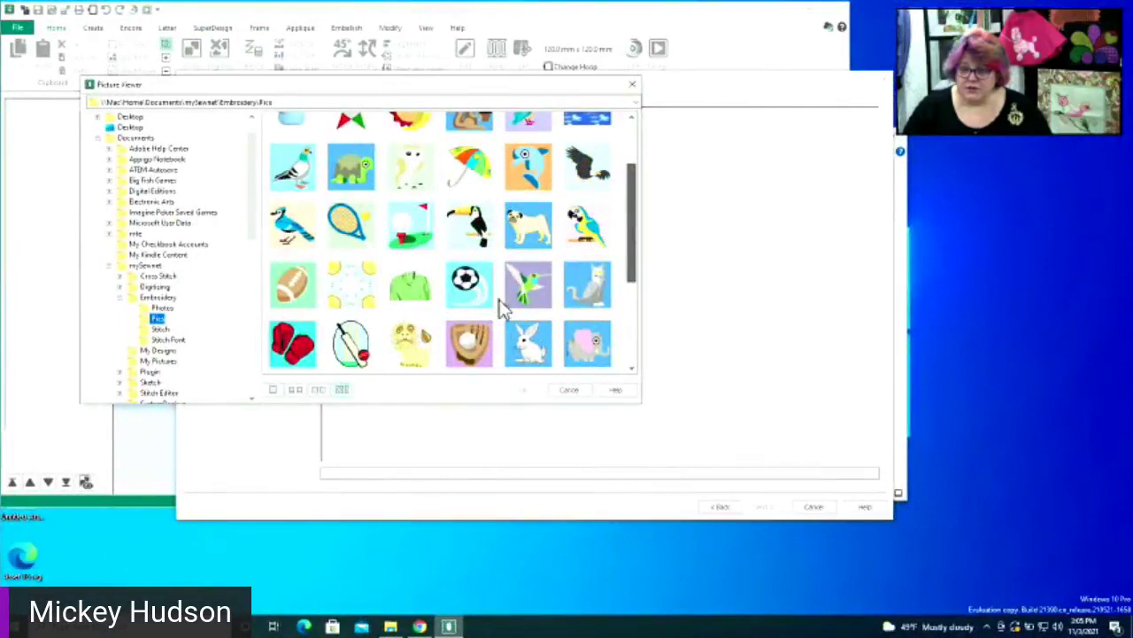
{"action": "scroll", "coordinate": [502, 306], "scroll_direction": "up", "scroll_amount": 2}
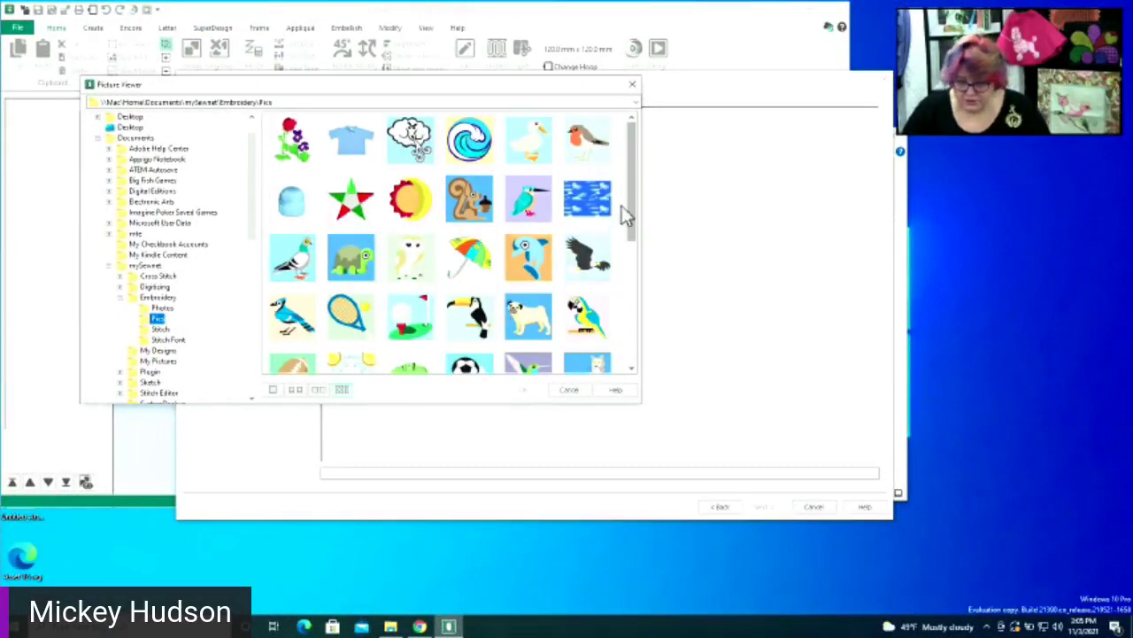
{"action": "left_click_drag", "start_coordinate": [634, 207], "coordinate": [627, 333]}
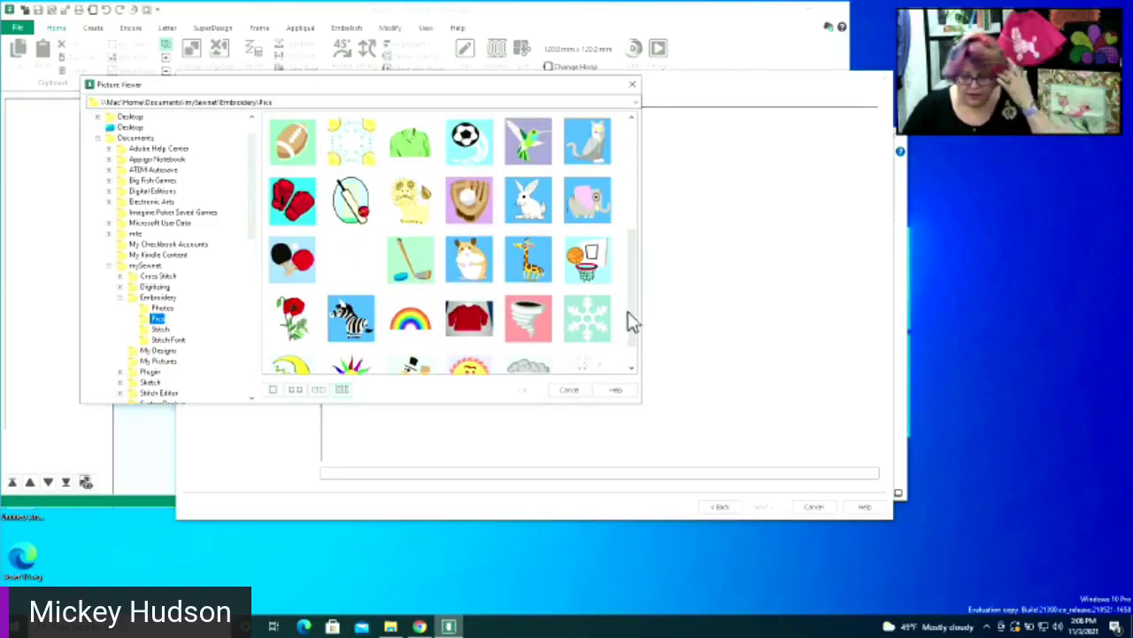
{"action": "mouse_move", "coordinate": [635, 299]}
{"action": "left_mouse_down"}
{"action": "mouse_move", "coordinate": [631, 281]}
{"action": "mouse_move", "coordinate": [634, 290]}
{"action": "left_mouse_up"}
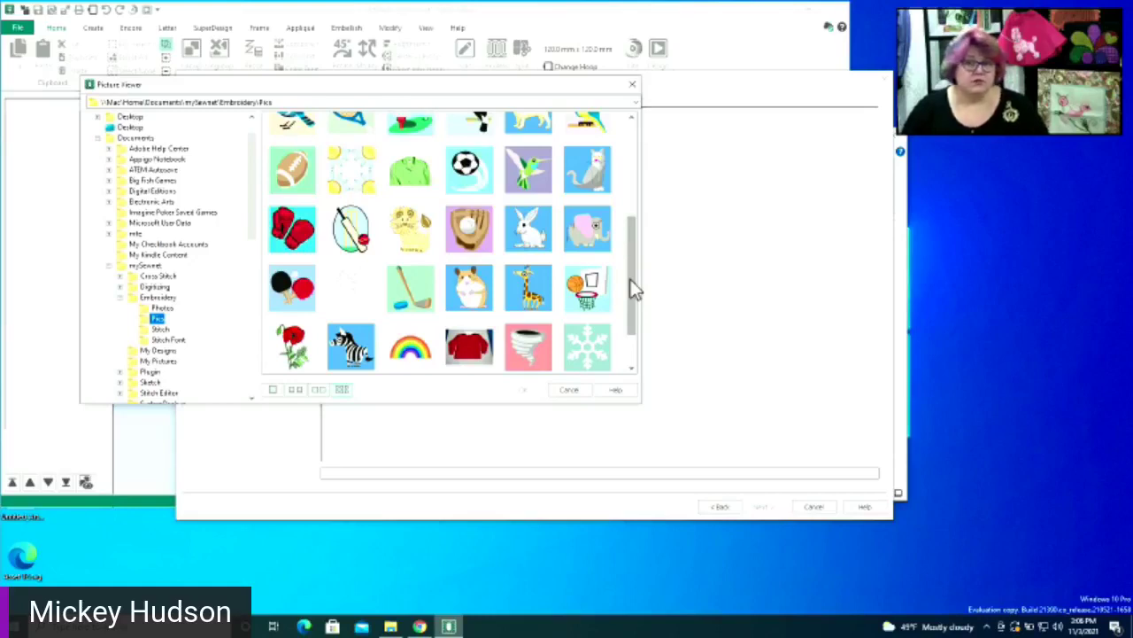
{"action": "left_click_drag", "start_coordinate": [636, 284], "coordinate": [635, 332]}
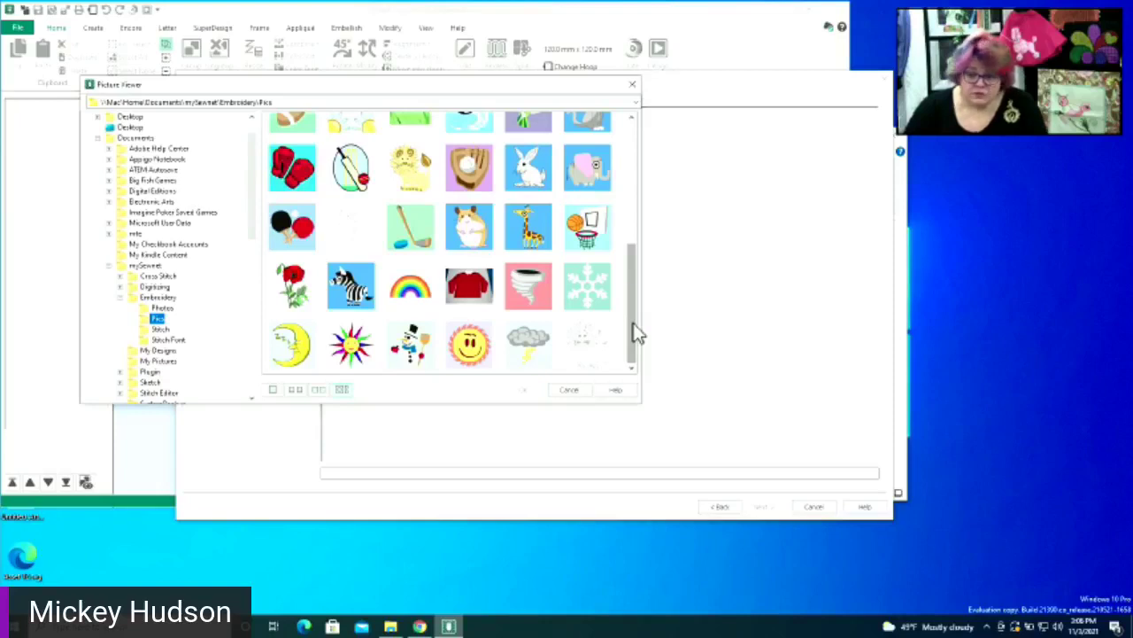
{"action": "left_click_drag", "start_coordinate": [638, 333], "coordinate": [624, 220]}
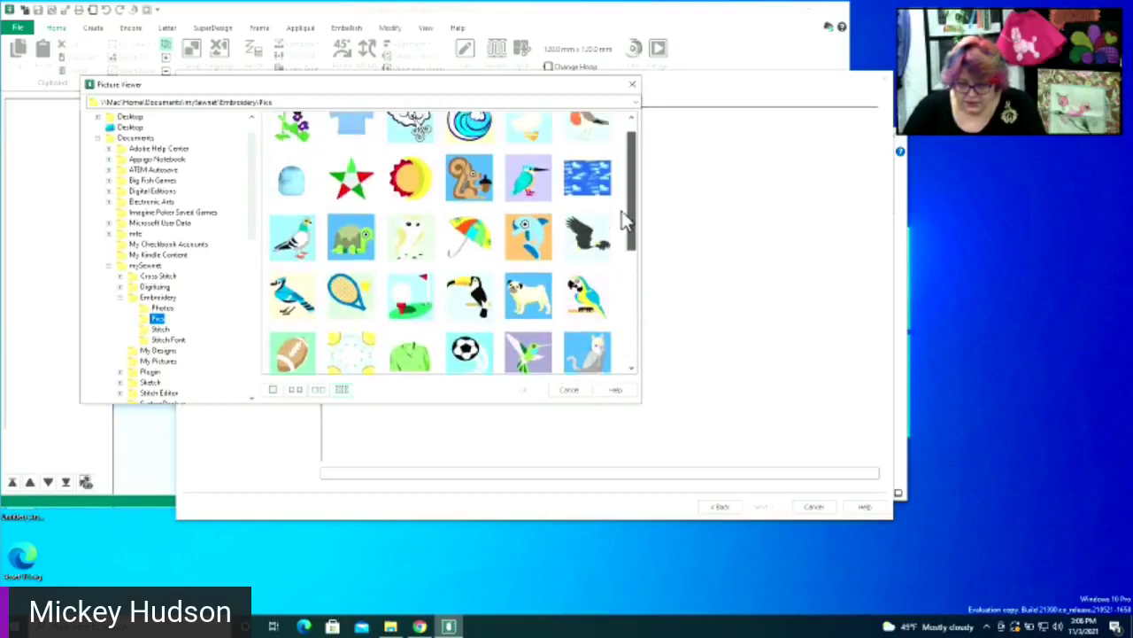
{"action": "left_click", "coordinate": [352, 195]}
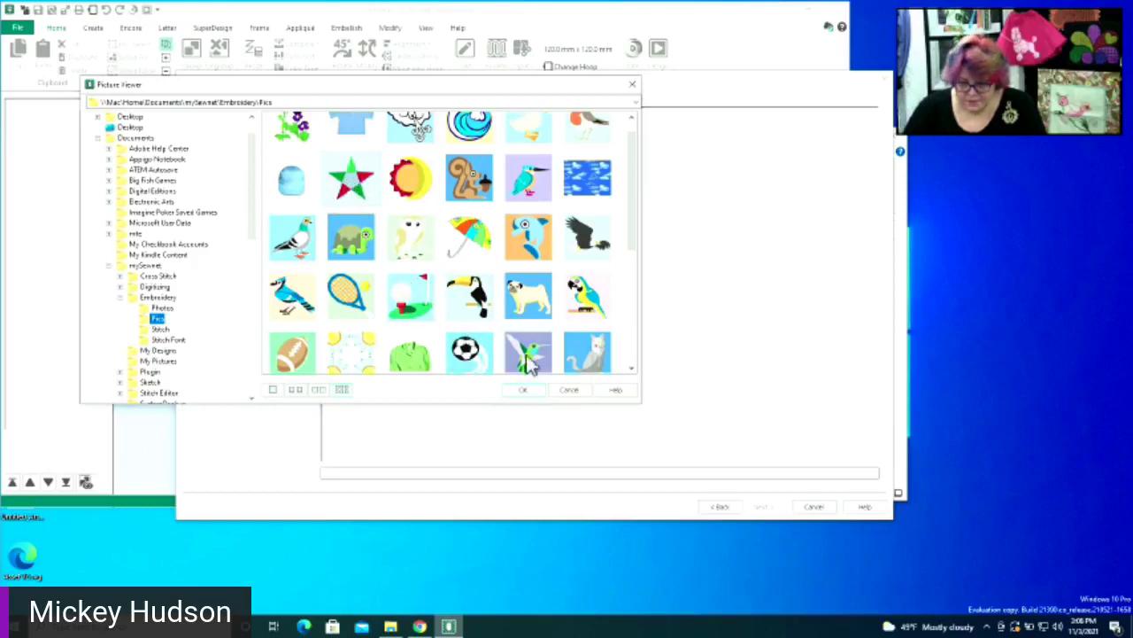
{"action": "left_click", "coordinate": [537, 395]}
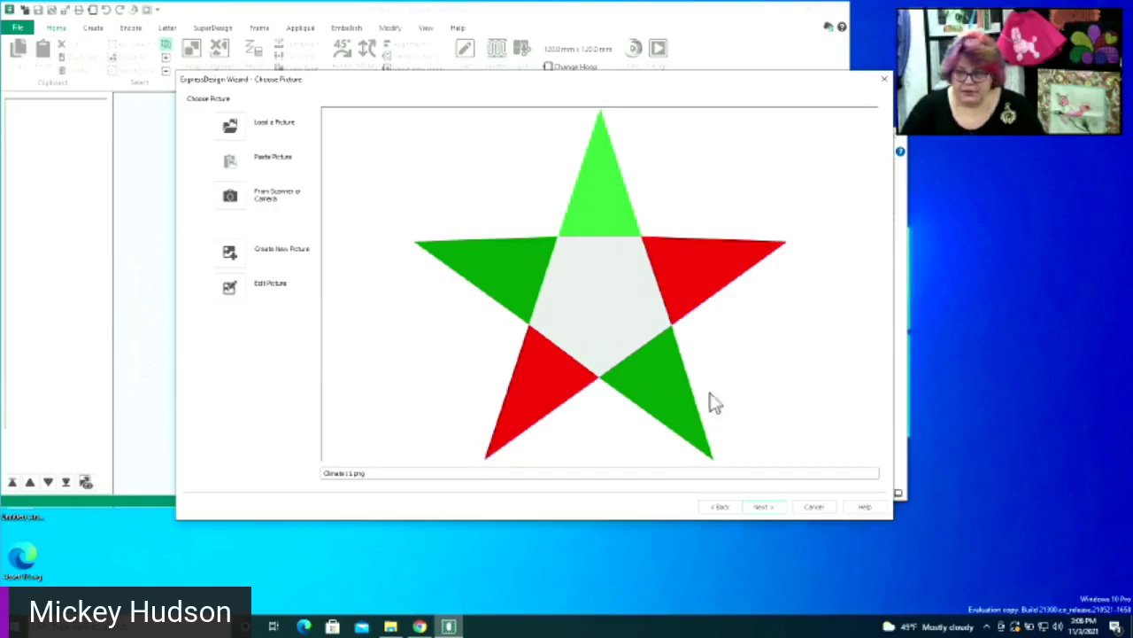
{"action": "left_click", "coordinate": [763, 507]}
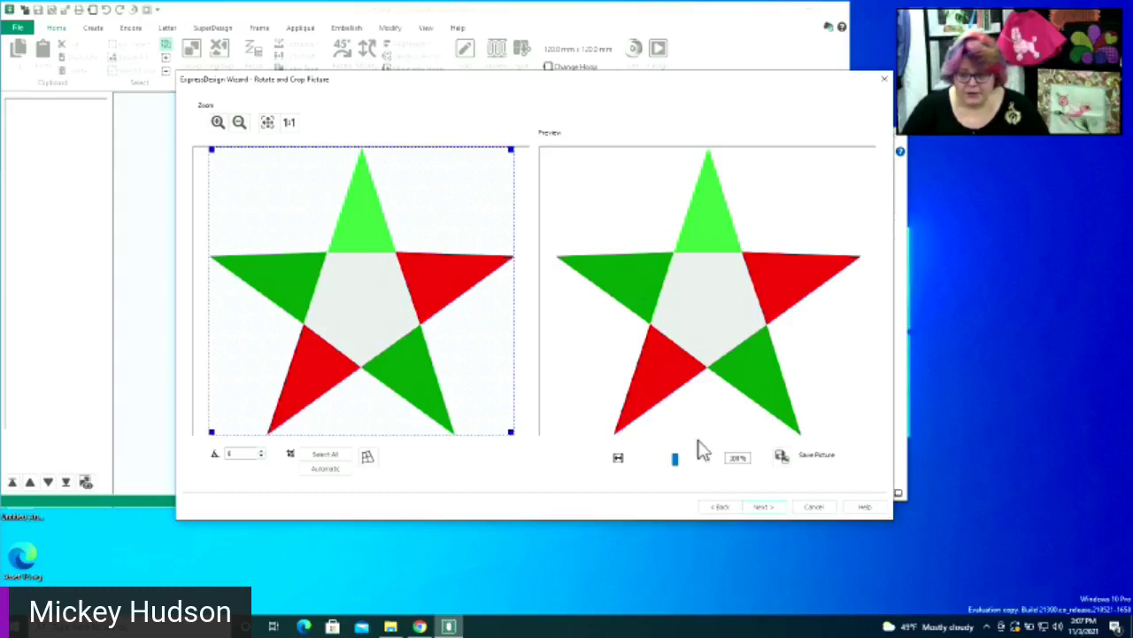
{"action": "left_click", "coordinate": [761, 507]}
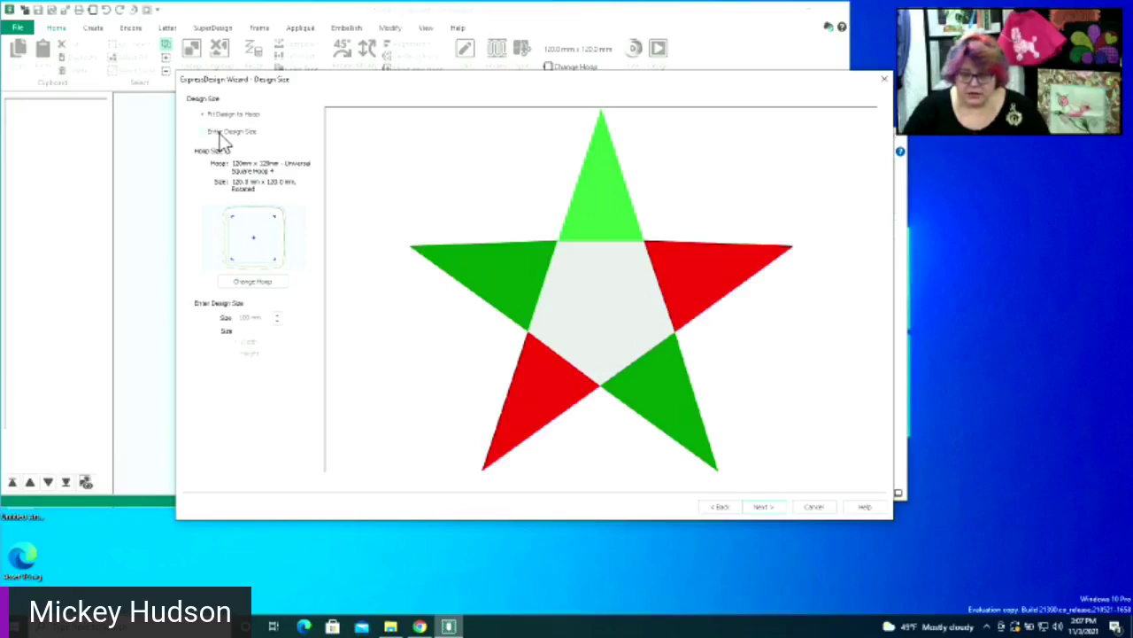
Choose to enter the design size manually and change the hoop to 150mm x 150mm - Universal Square Hoop 2
{"action": "left_click", "coordinate": [222, 142]}
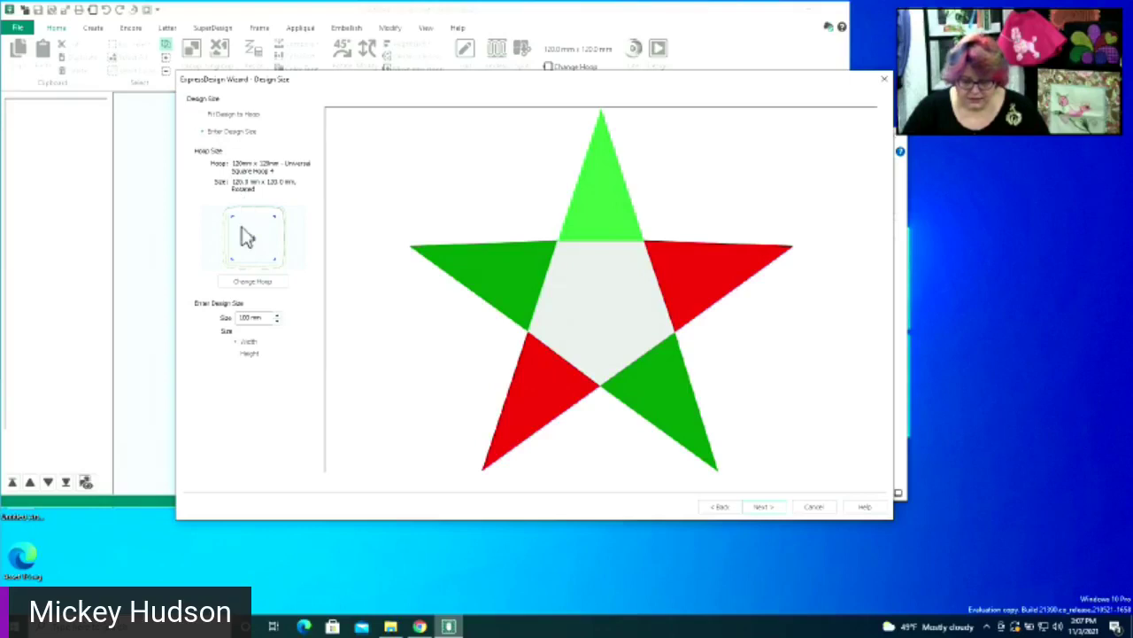
{"action": "left_click", "coordinate": [252, 282]}
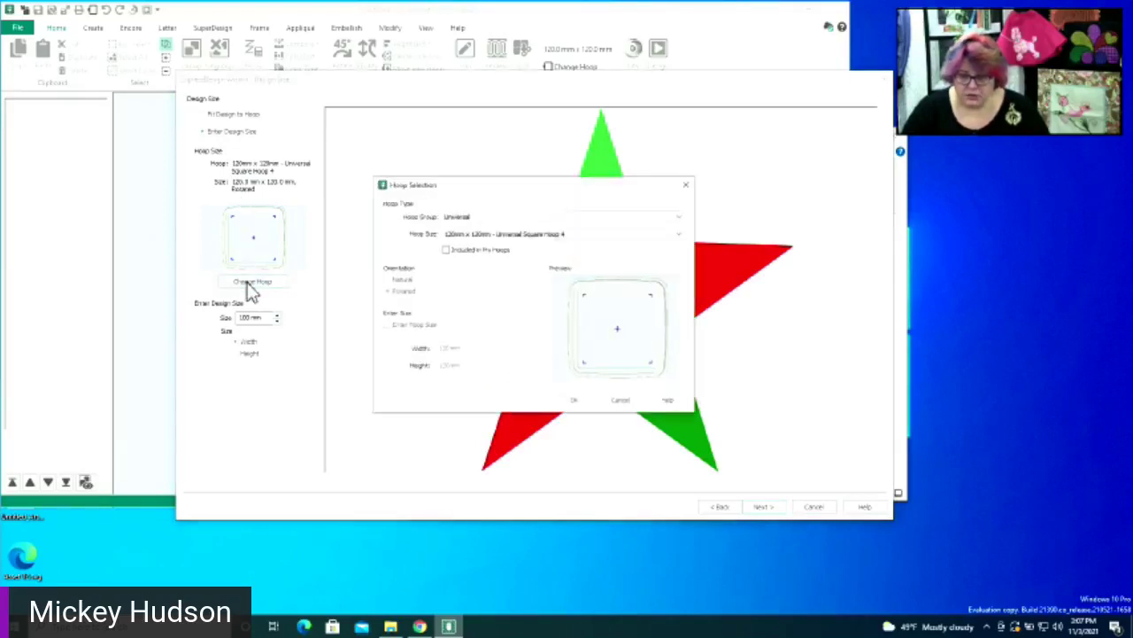
{"action": "left_click", "coordinate": [476, 234]}
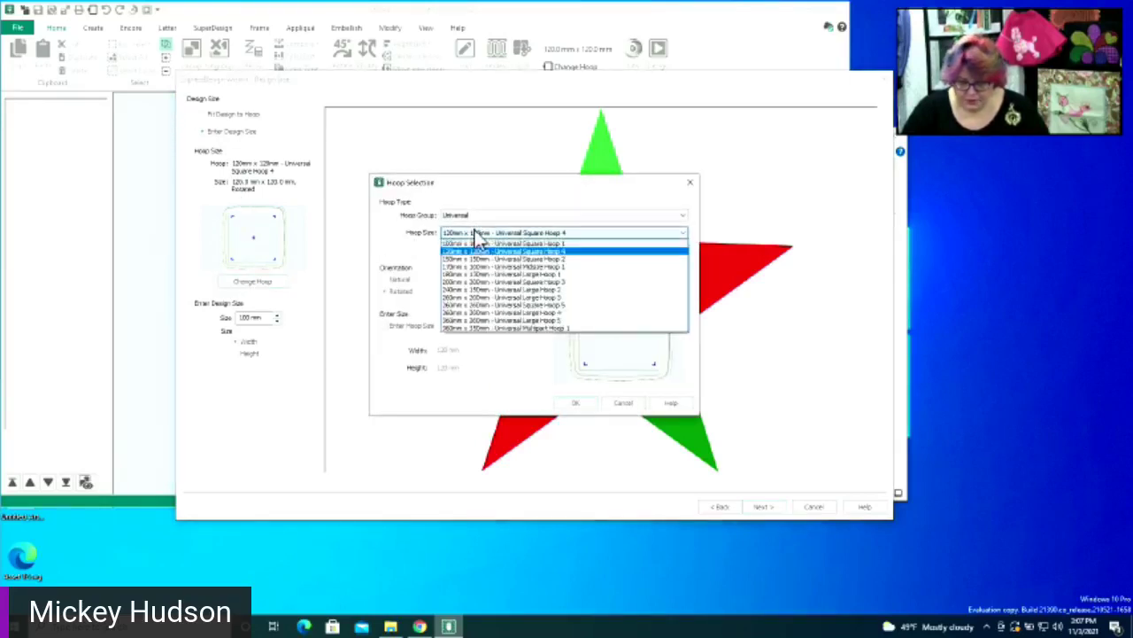
{"action": "left_click", "coordinate": [484, 260]}
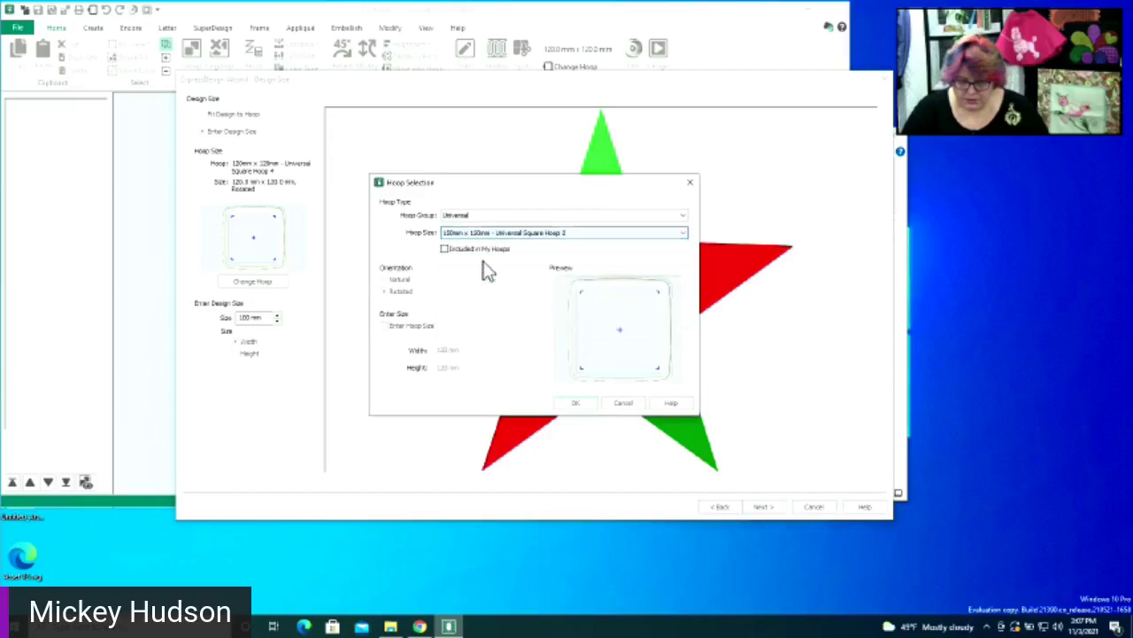
{"action": "left_click", "coordinate": [570, 404]}
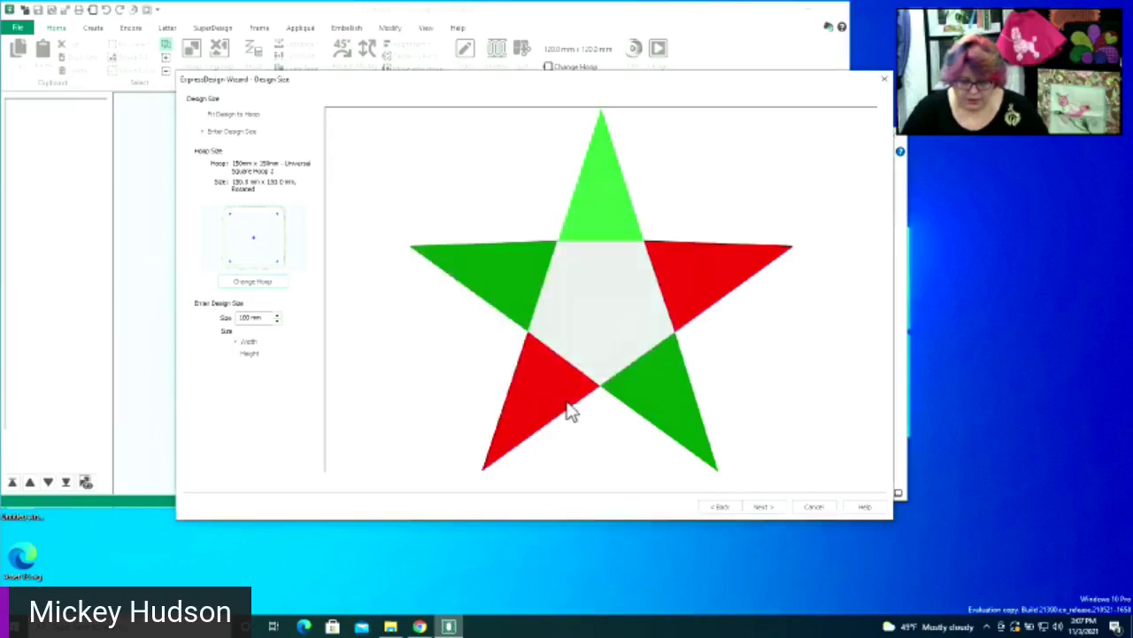
Set the star design's width to 90 mm and continue to the wizard's next page
{"action": "left_click", "coordinate": [245, 318]}
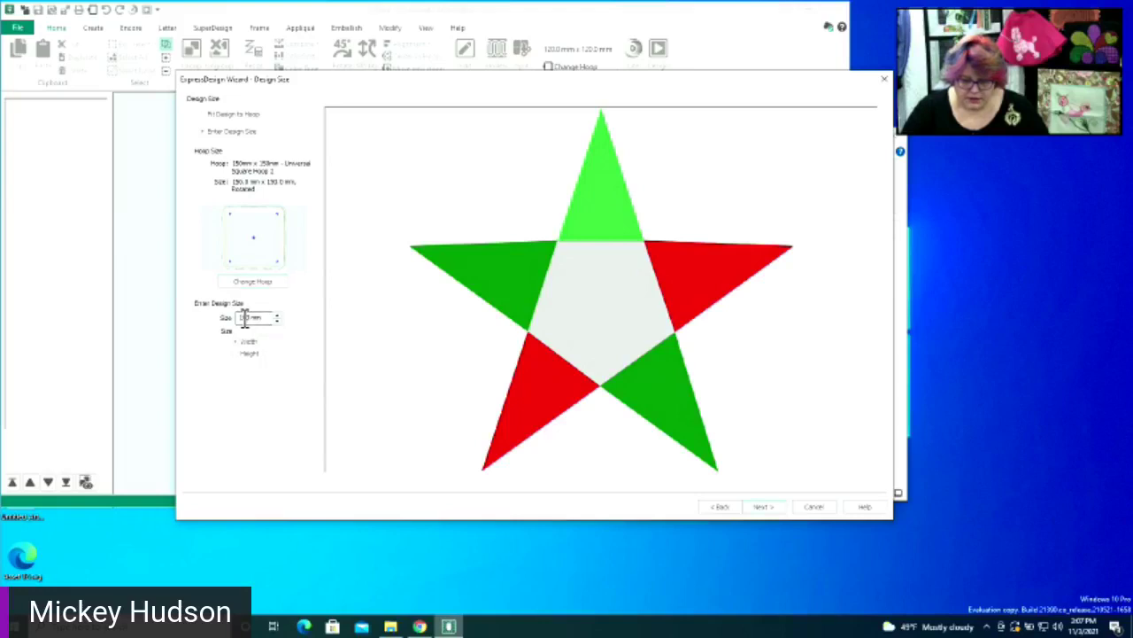
{"action": "left_click_drag", "start_coordinate": [252, 317], "coordinate": [225, 315]}
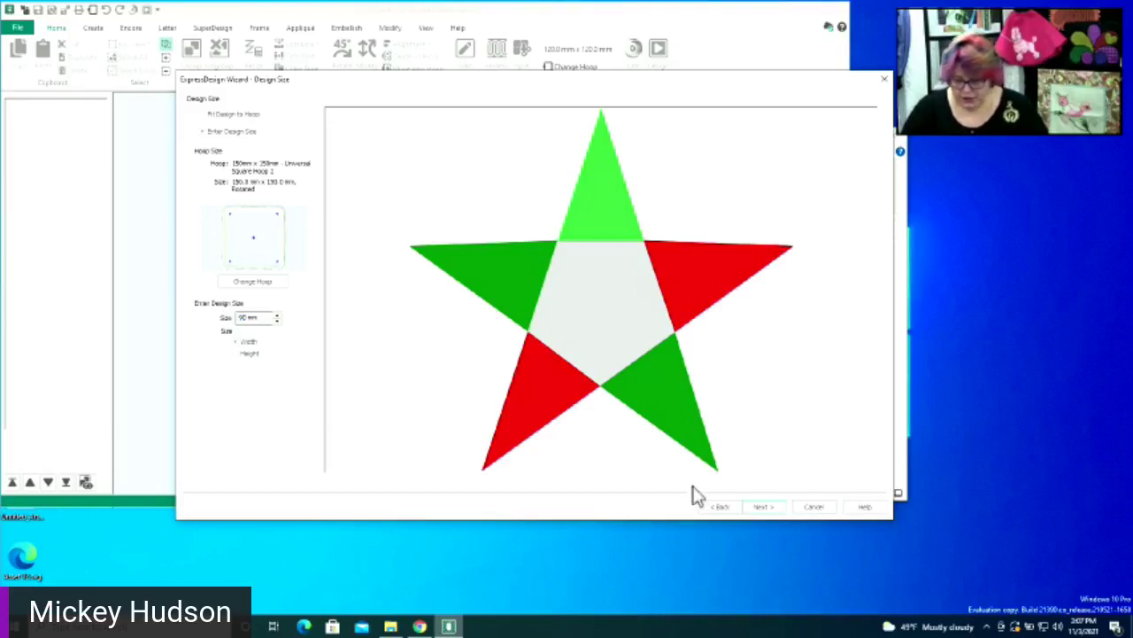
{"action": "left_click", "coordinate": [759, 506]}
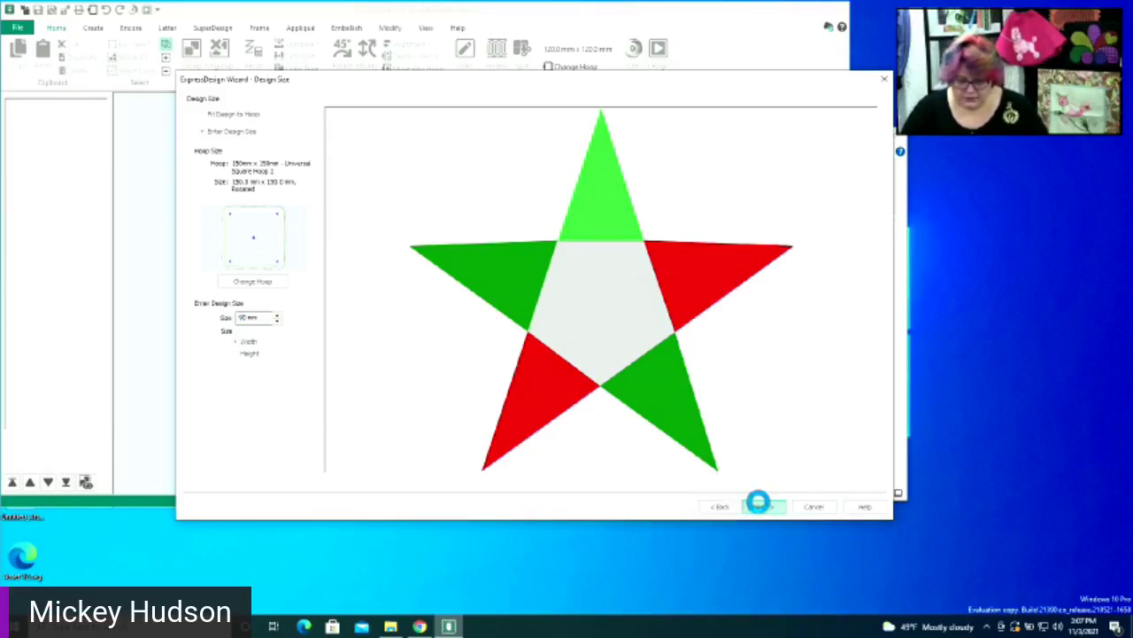
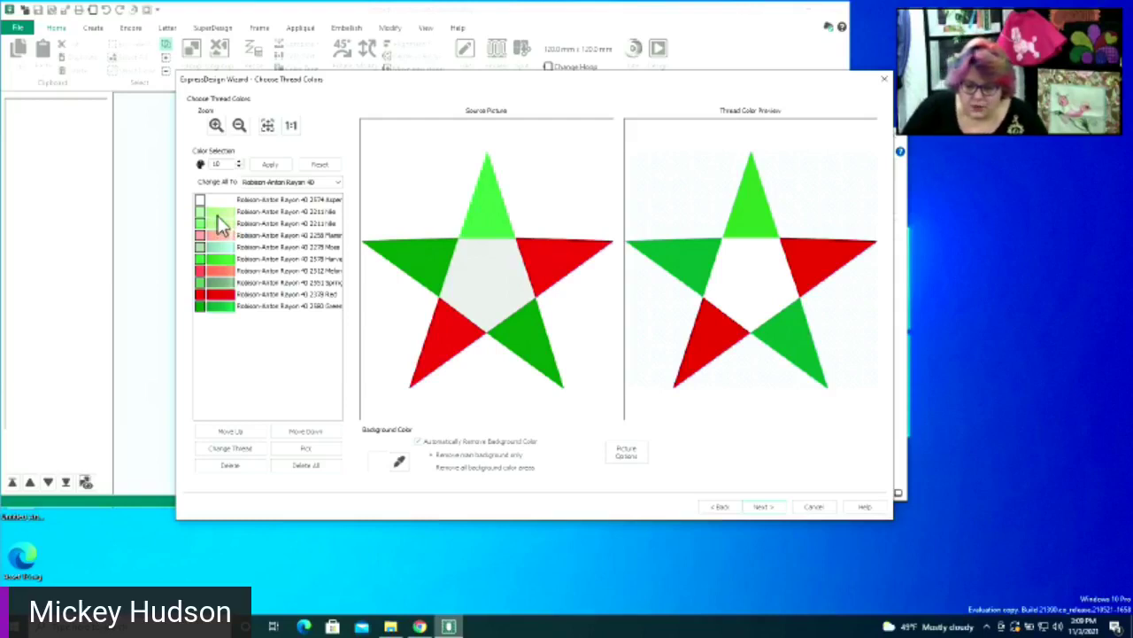
Delete the duplicate light green Nile, the Moss and the light pink 2258 thread colors from the star's color list
{"action": "left_click", "coordinate": [221, 217]}
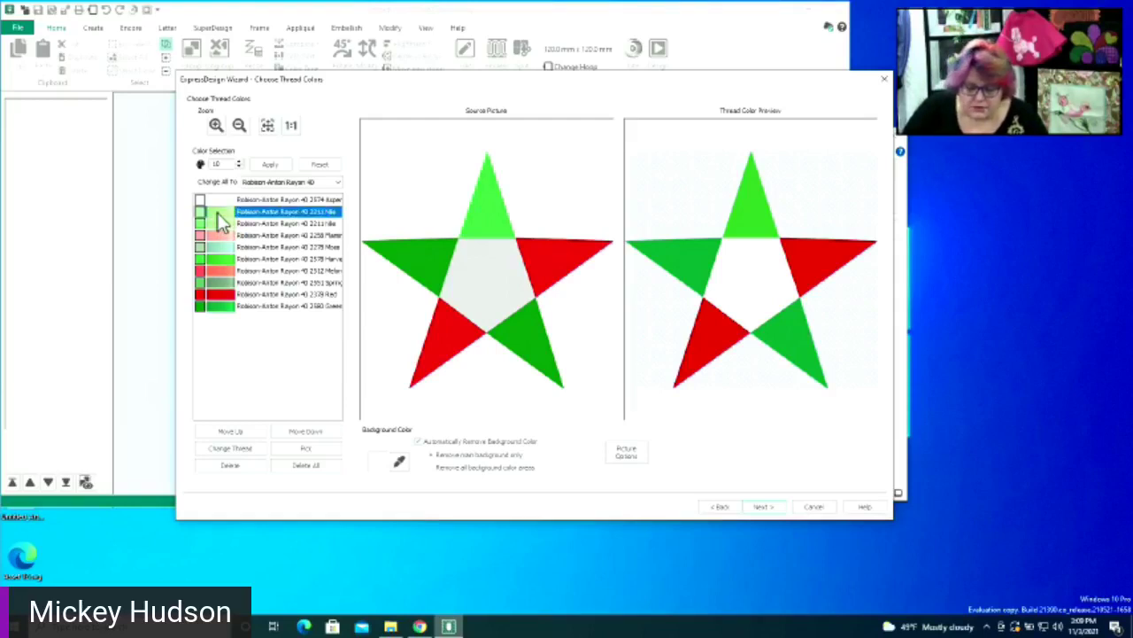
{"action": "left_click", "coordinate": [239, 463]}
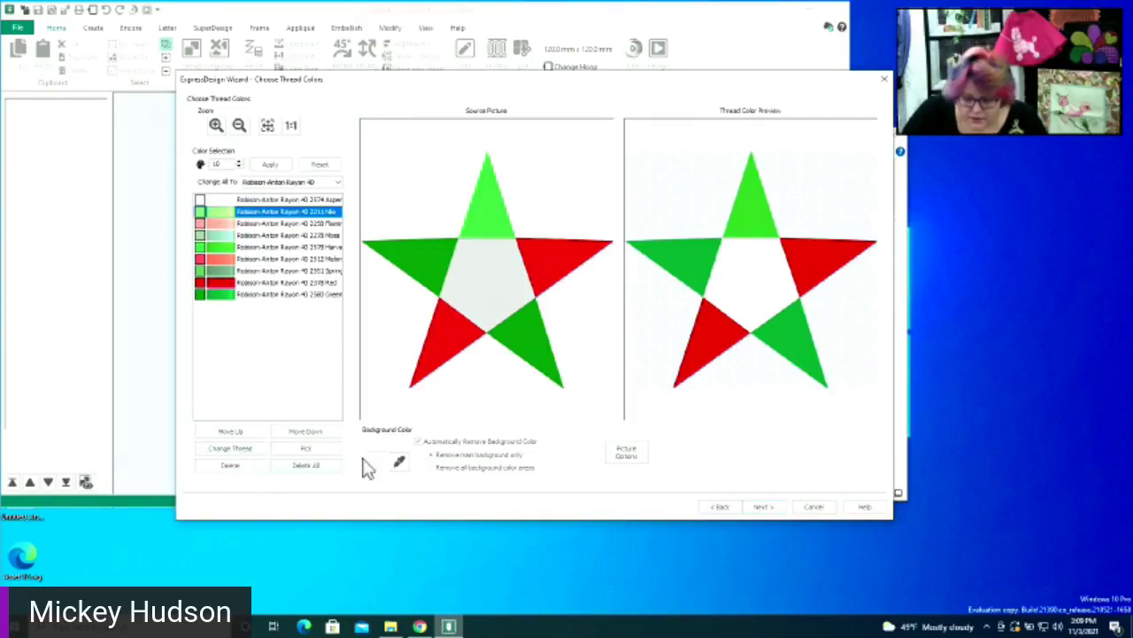
{"action": "left_click", "coordinate": [719, 508]}
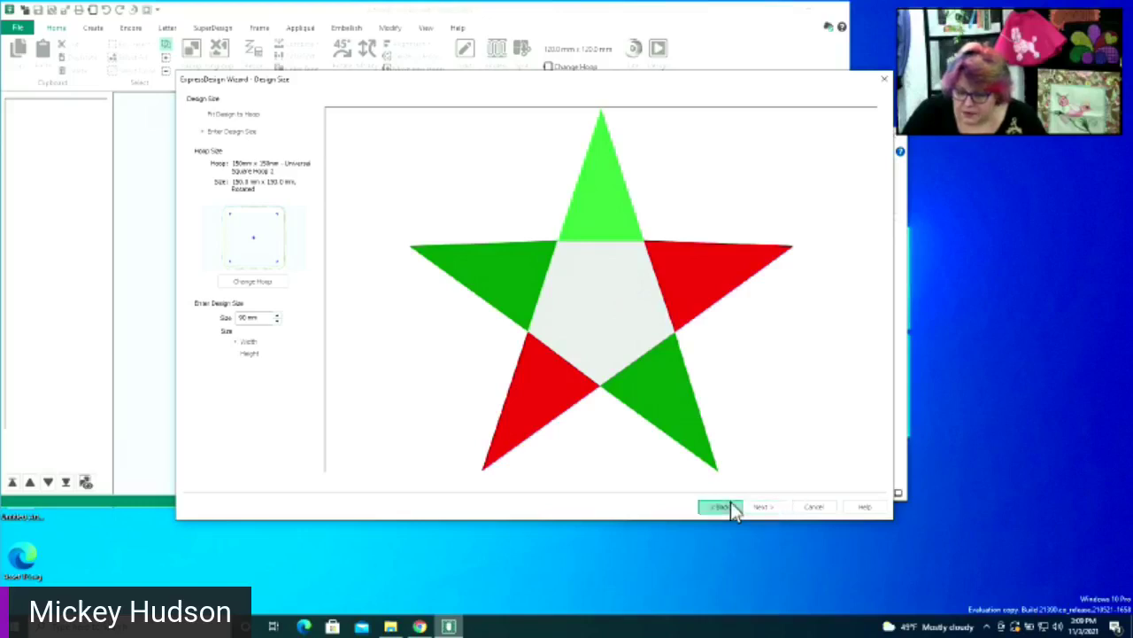
{"action": "left_click", "coordinate": [728, 505]}
{"action": "left_click", "coordinate": [770, 508]}
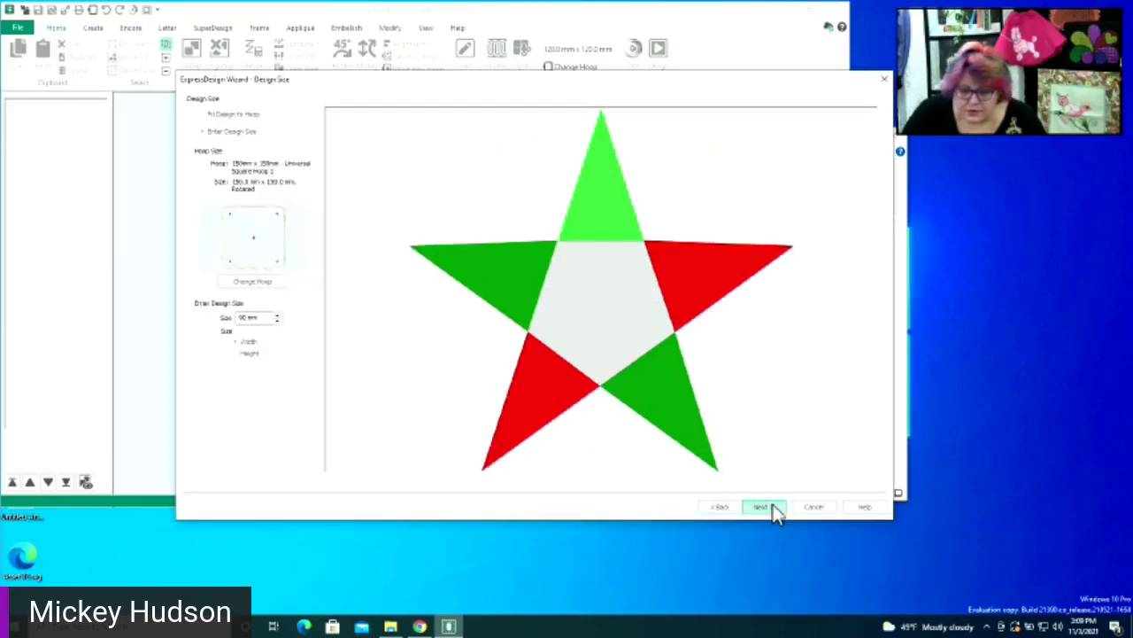
{"action": "left_click", "coordinate": [770, 508]}
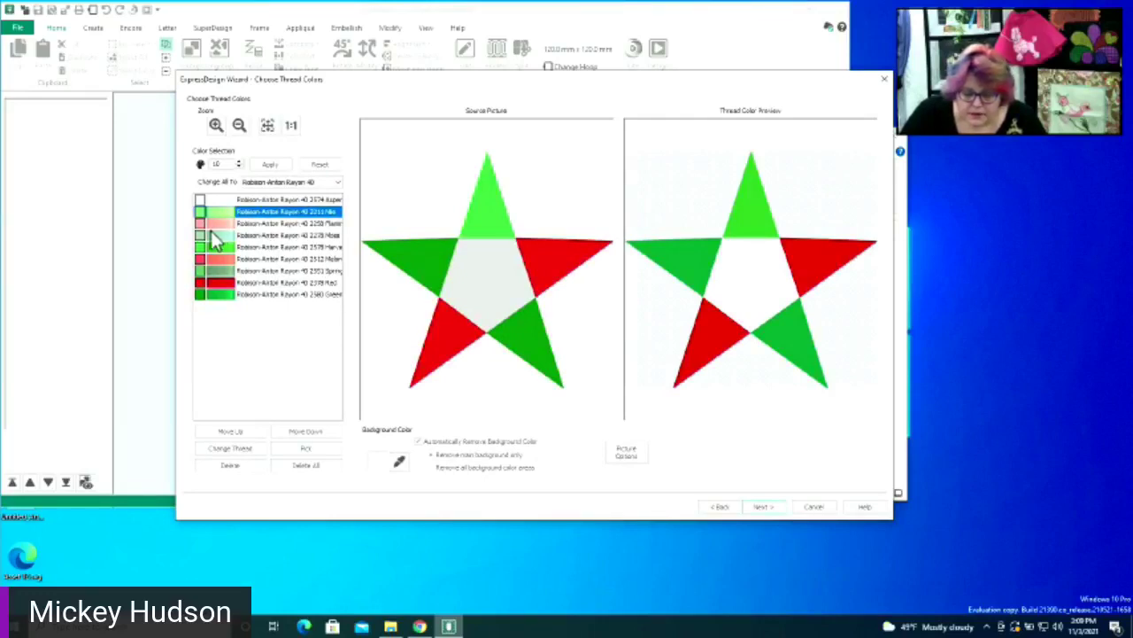
{"action": "left_click", "coordinate": [211, 234]}
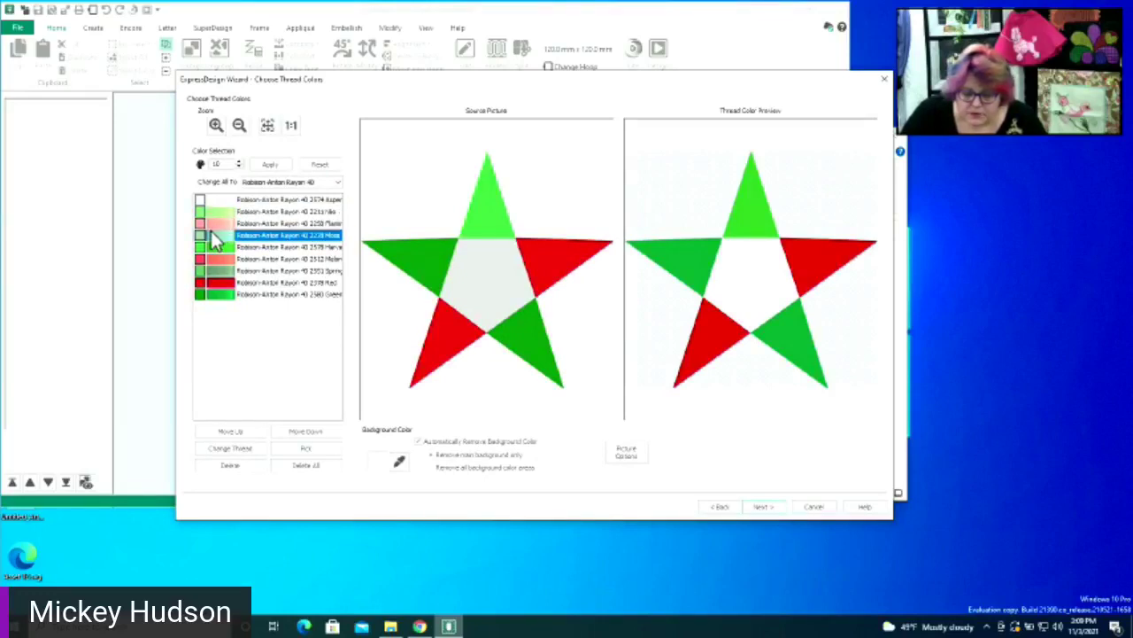
{"action": "left_click", "coordinate": [230, 467]}
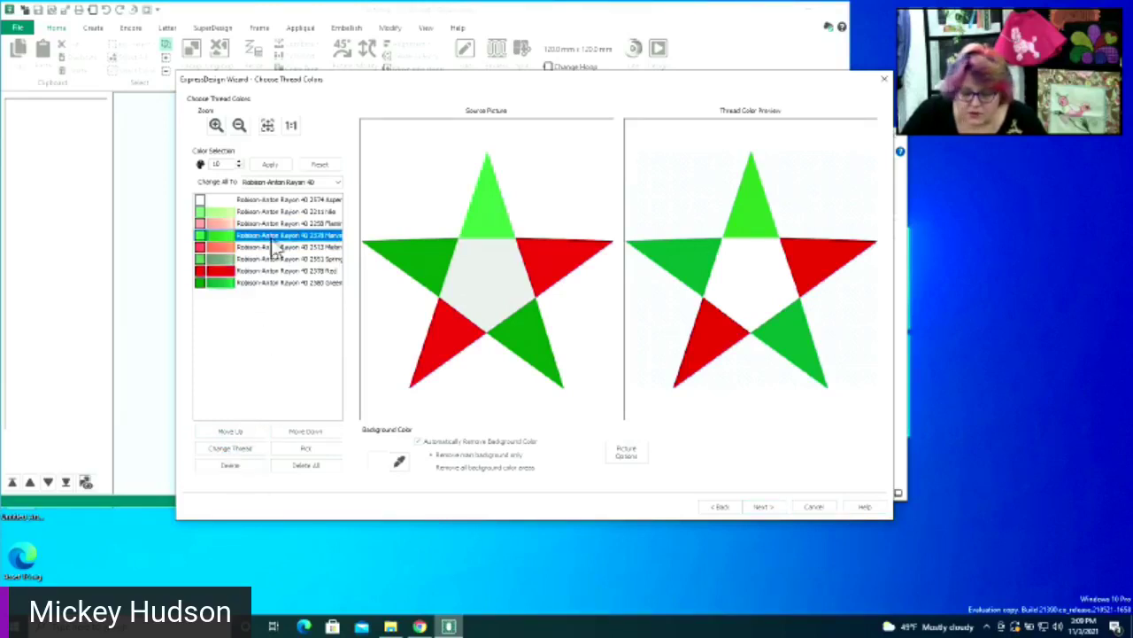
{"action": "left_click", "coordinate": [230, 224]}
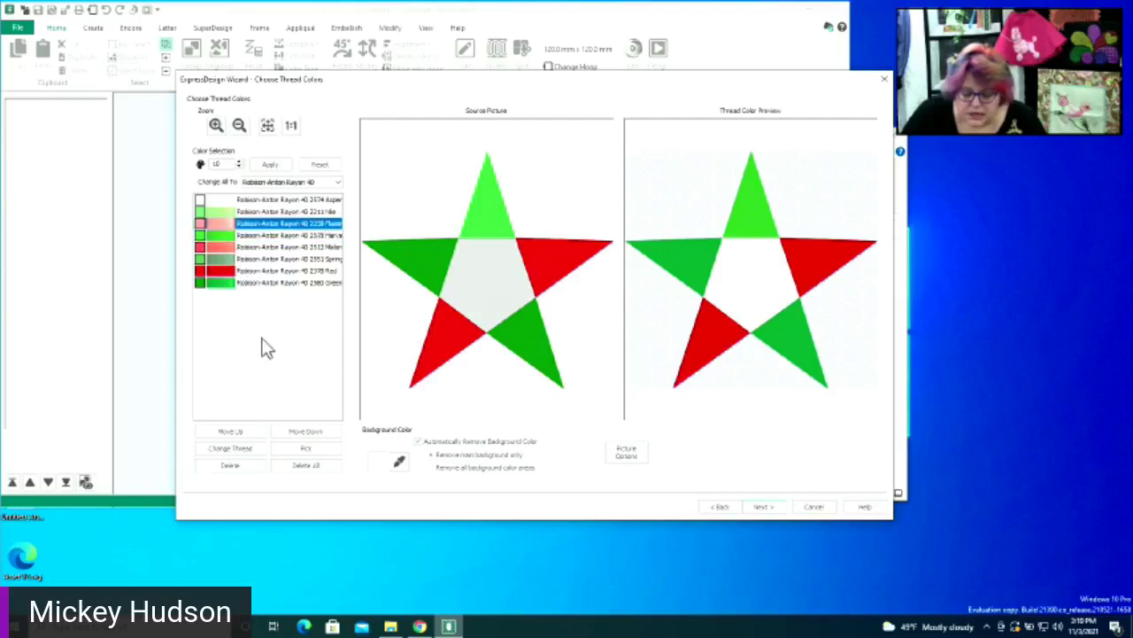
{"action": "left_click", "coordinate": [247, 467]}
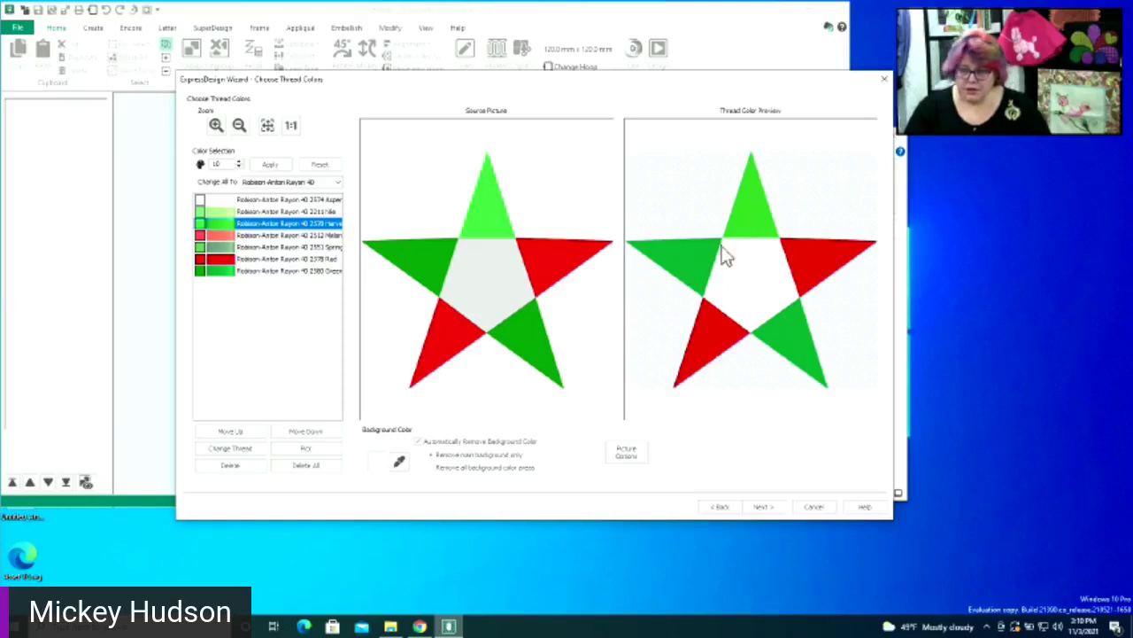
Pick the pale gray center of the star from the source picture as an additional thread color and continue to the fabric options
{"action": "left_click", "coordinate": [763, 508]}
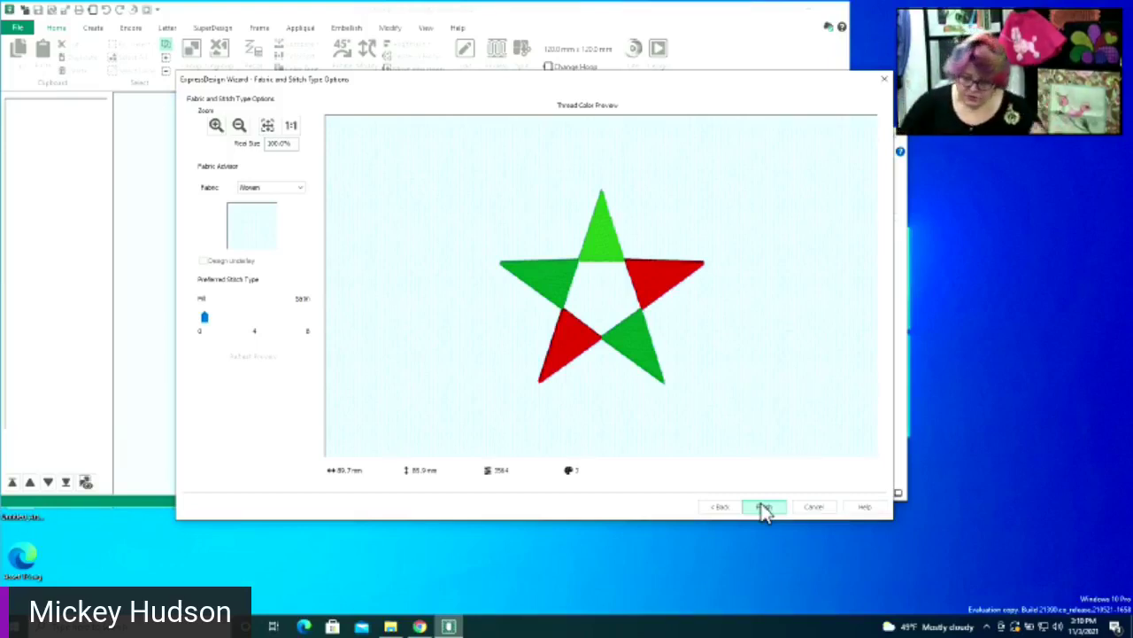
{"action": "left_click", "coordinate": [722, 511]}
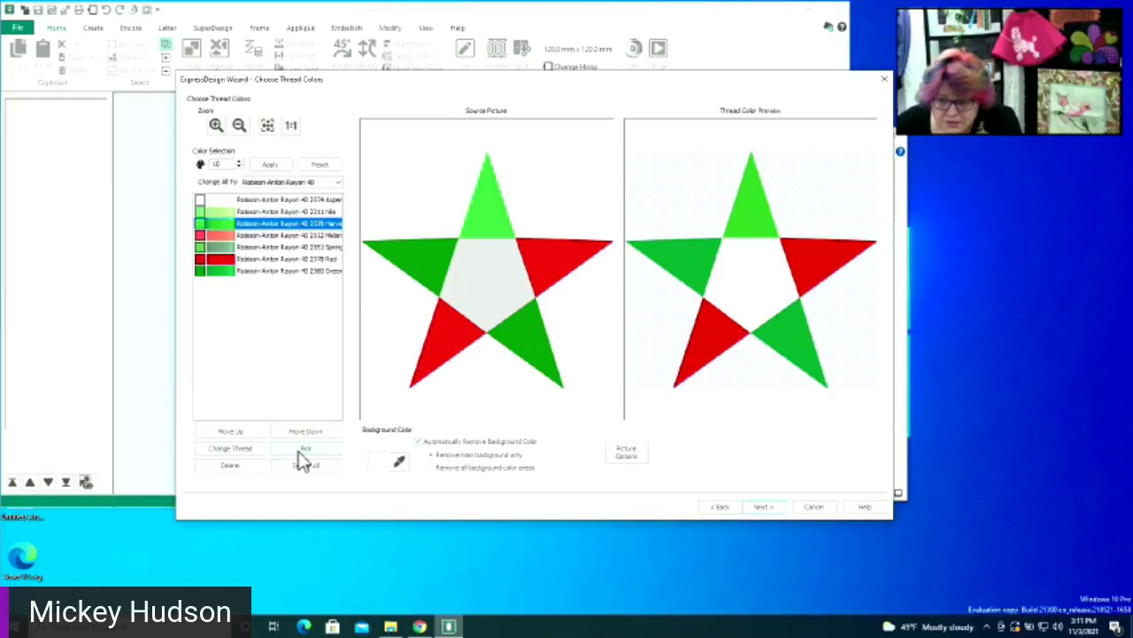
{"action": "left_click", "coordinate": [488, 275]}
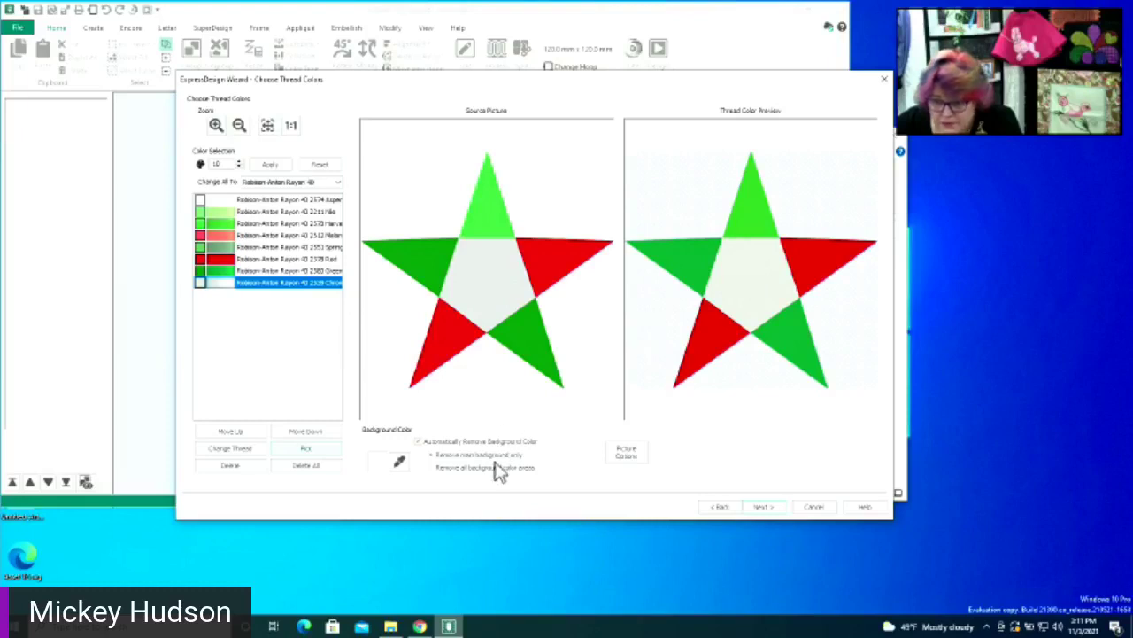
{"action": "left_click", "coordinate": [759, 507]}
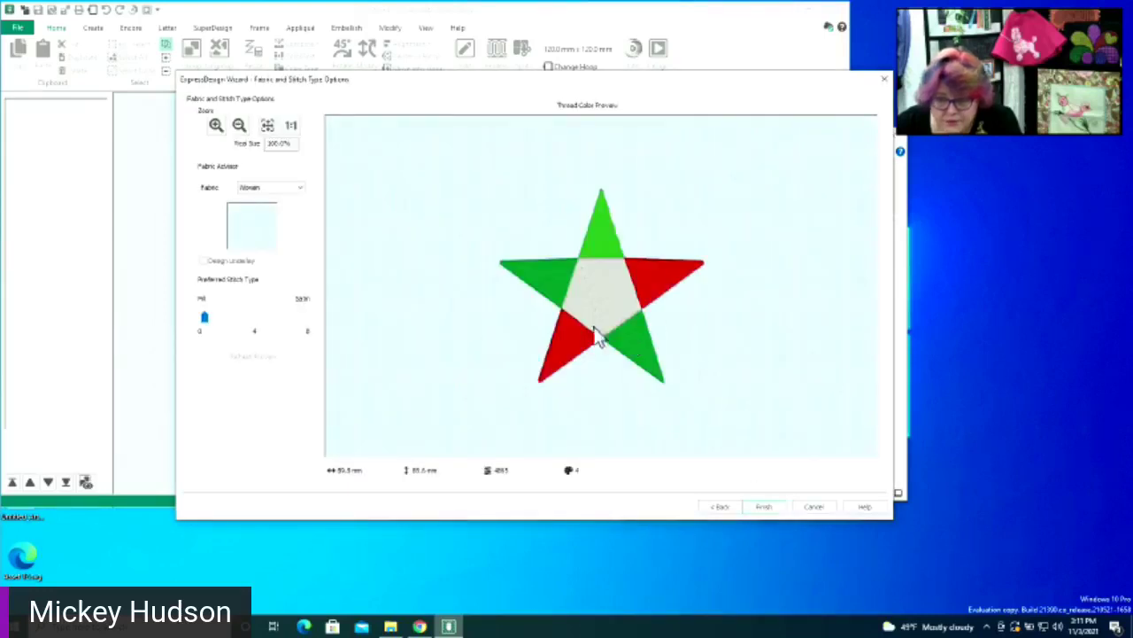
Preview the star with Fleece as the fabric, and set the fabric back to Woven with a refreshed preview
{"action": "left_click", "coordinate": [271, 189]}
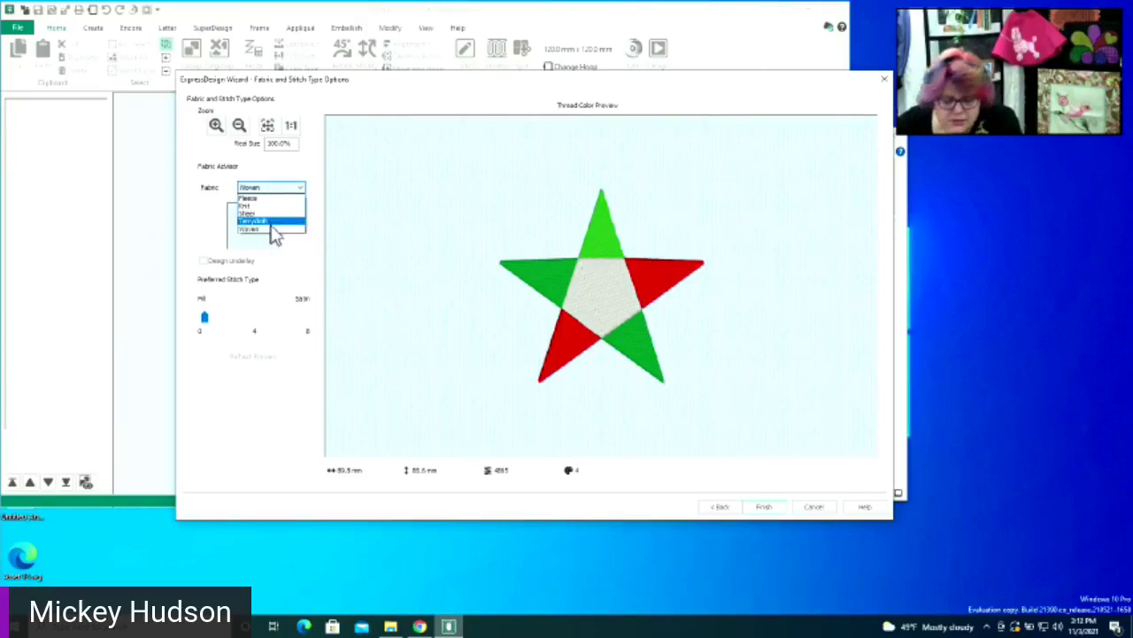
{"action": "left_click", "coordinate": [256, 200]}
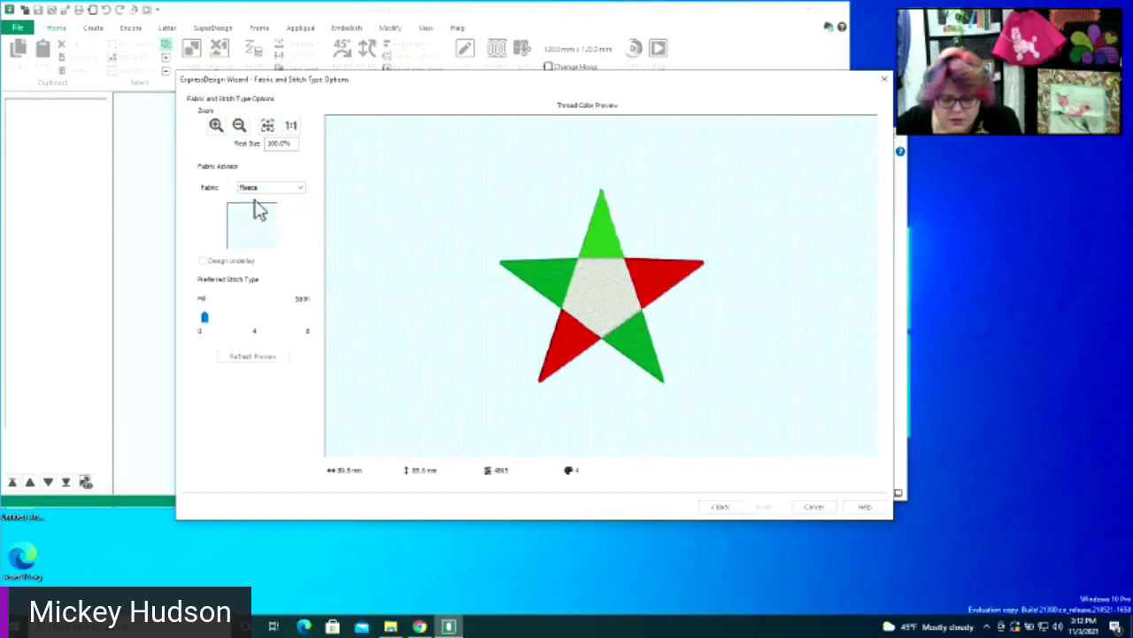
{"action": "left_click", "coordinate": [240, 360]}
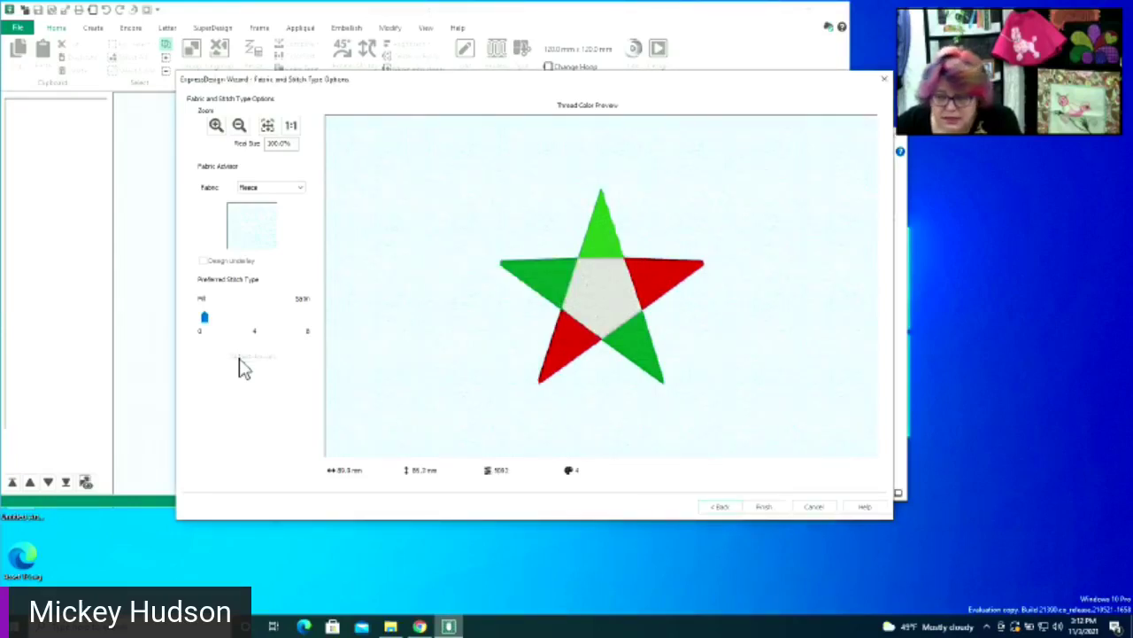
{"action": "left_click", "coordinate": [275, 195]}
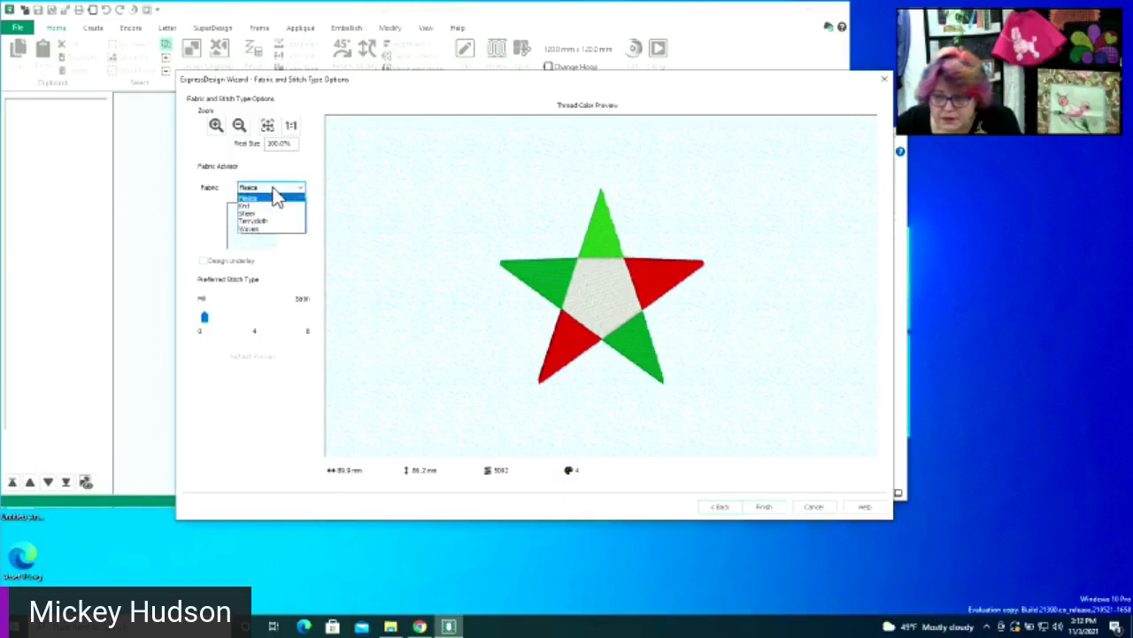
{"action": "left_click", "coordinate": [262, 229]}
{"action": "left_click", "coordinate": [256, 357]}
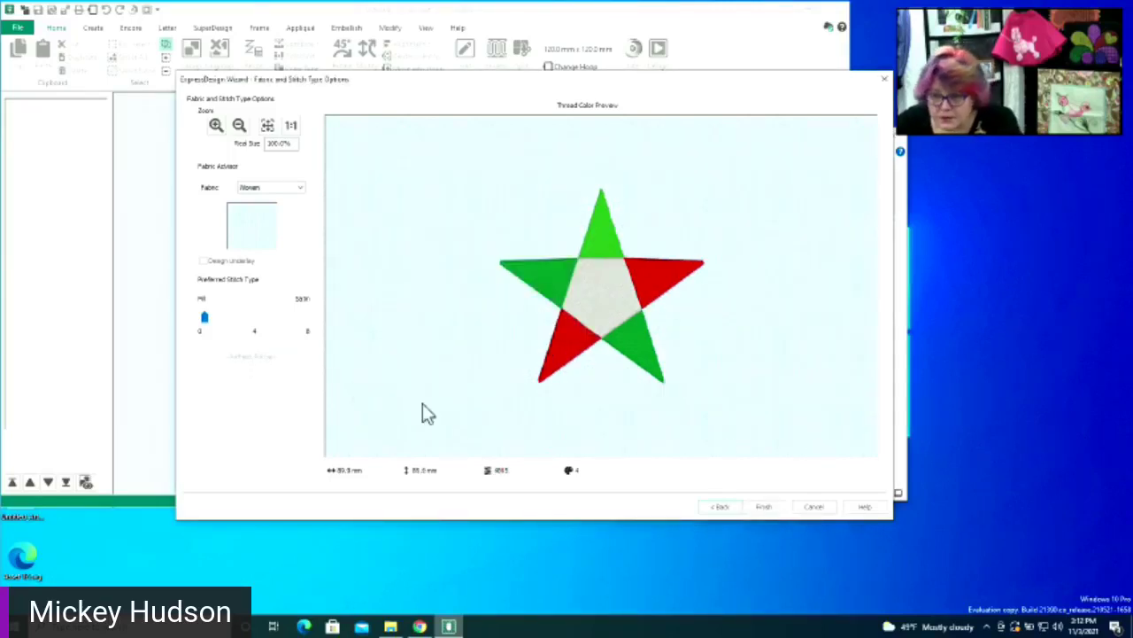
Go back to the picture selection page and browse for another picture in the Pics folder under Documents, mySewnet, Digitizing
{"action": "left_click", "coordinate": [717, 511]}
{"action": "left_click", "coordinate": [718, 512]}
{"action": "left_click", "coordinate": [718, 512]}
{"action": "left_click", "coordinate": [718, 512]}
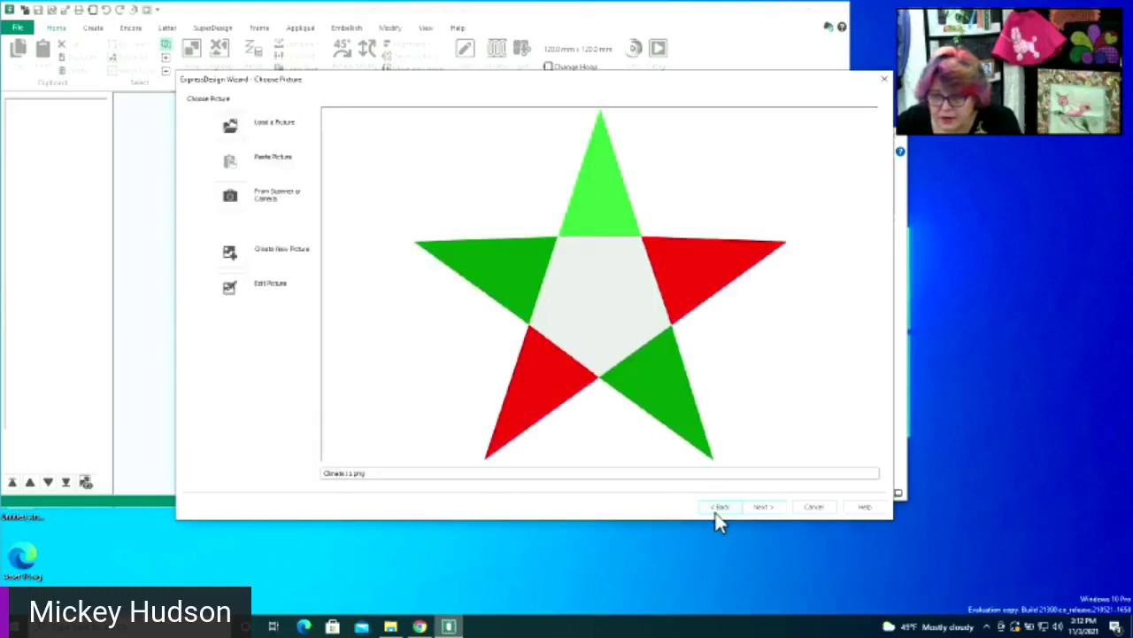
{"action": "left_click", "coordinate": [233, 139]}
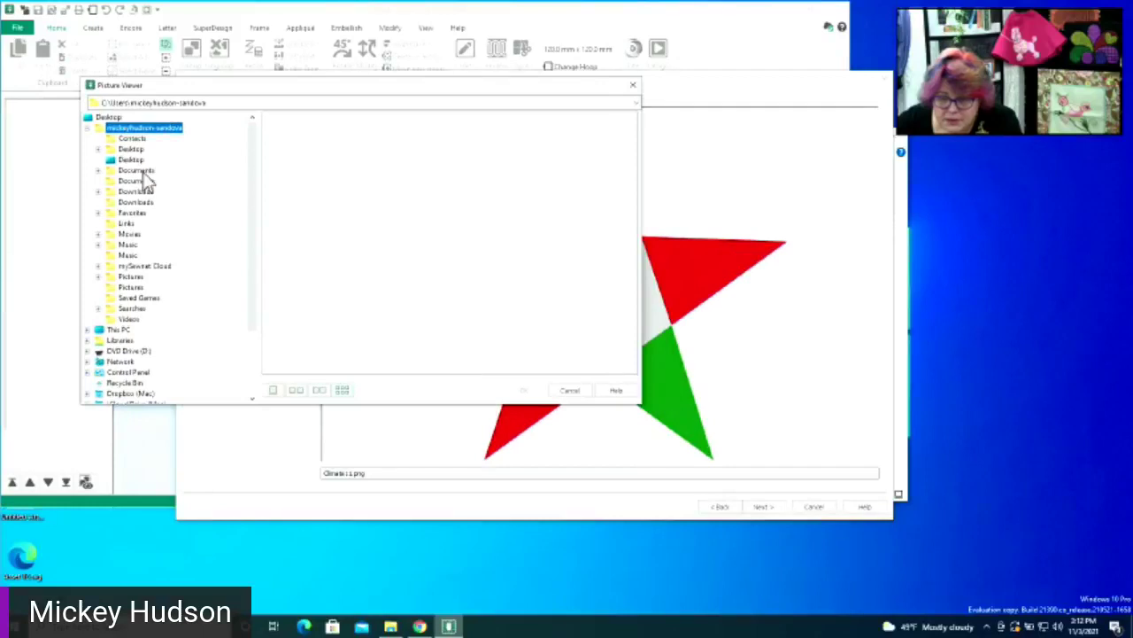
{"action": "left_click", "coordinate": [140, 171]}
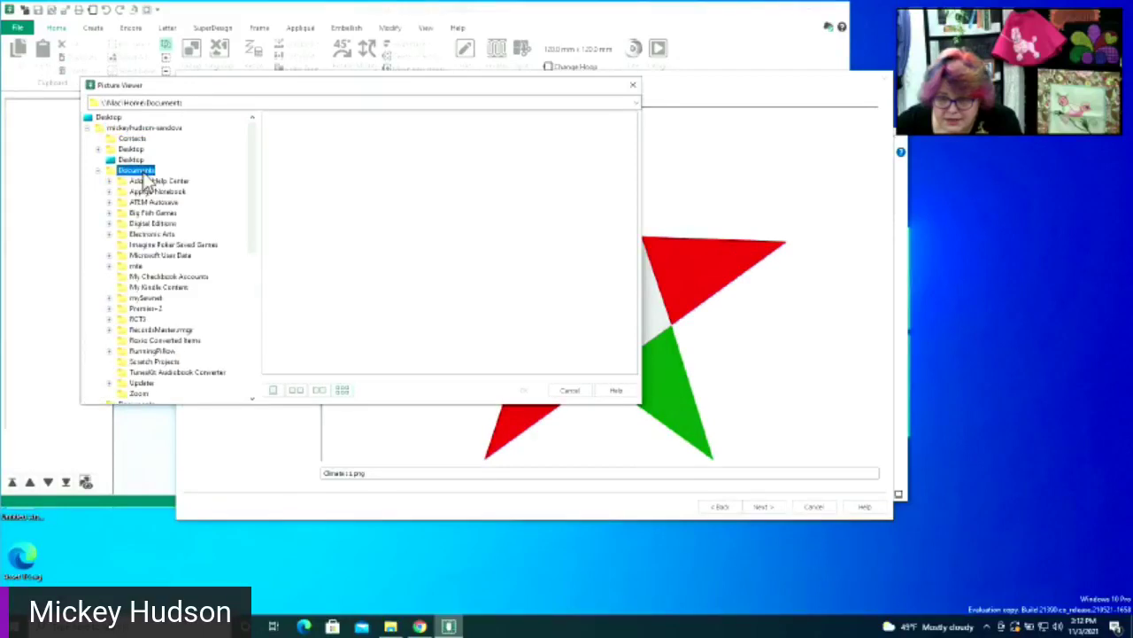
{"action": "left_click", "coordinate": [150, 299]}
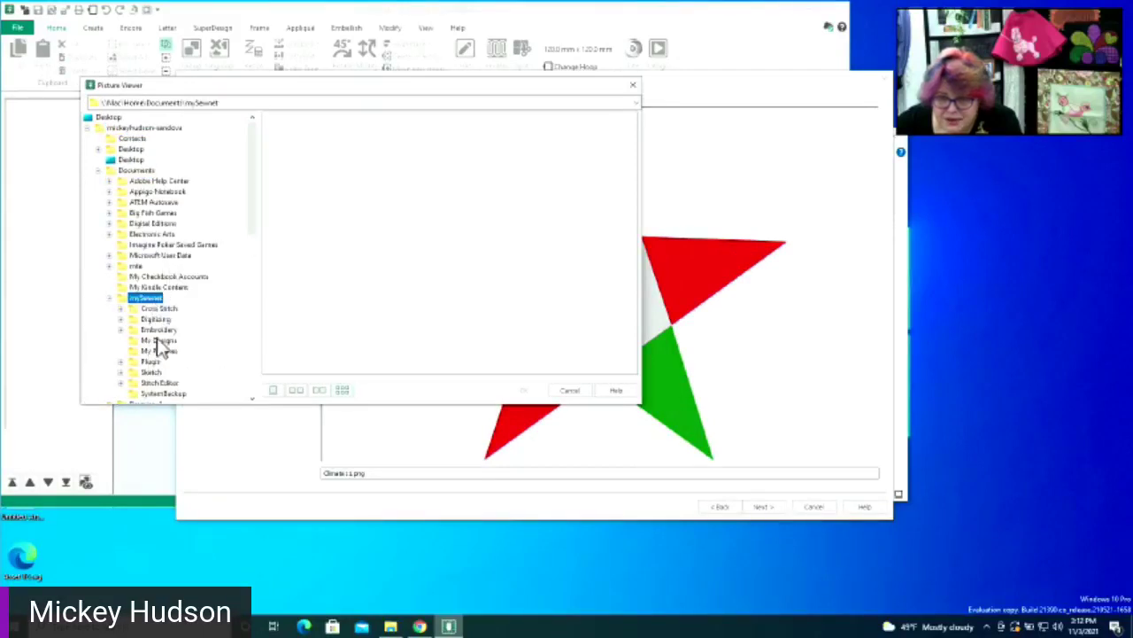
{"action": "left_click", "coordinate": [155, 320]}
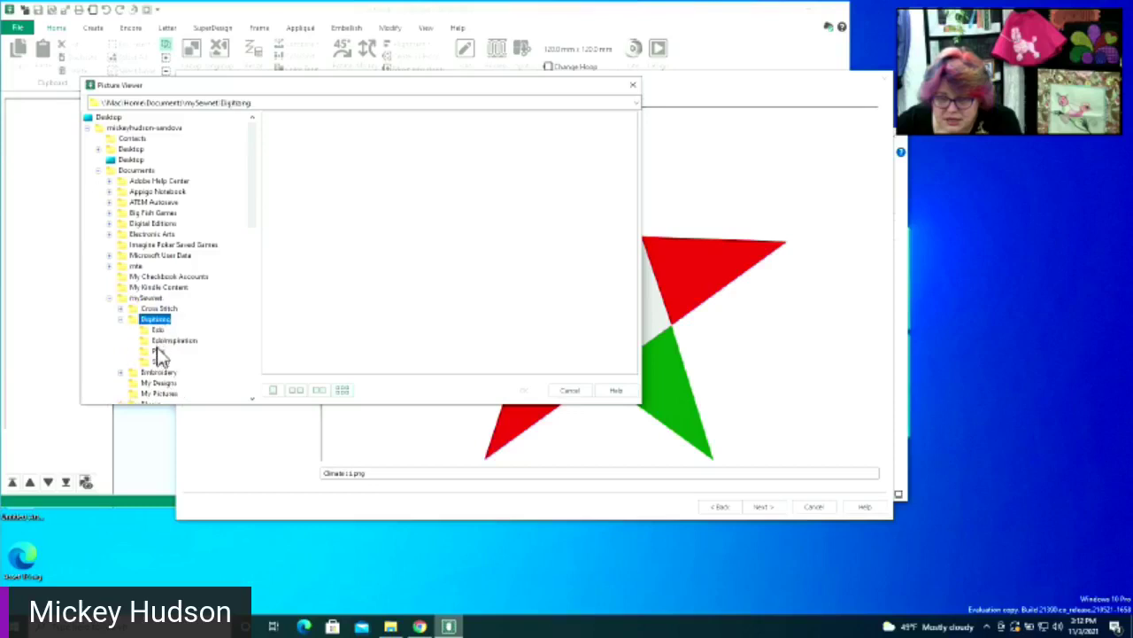
{"action": "left_click", "coordinate": [158, 352]}
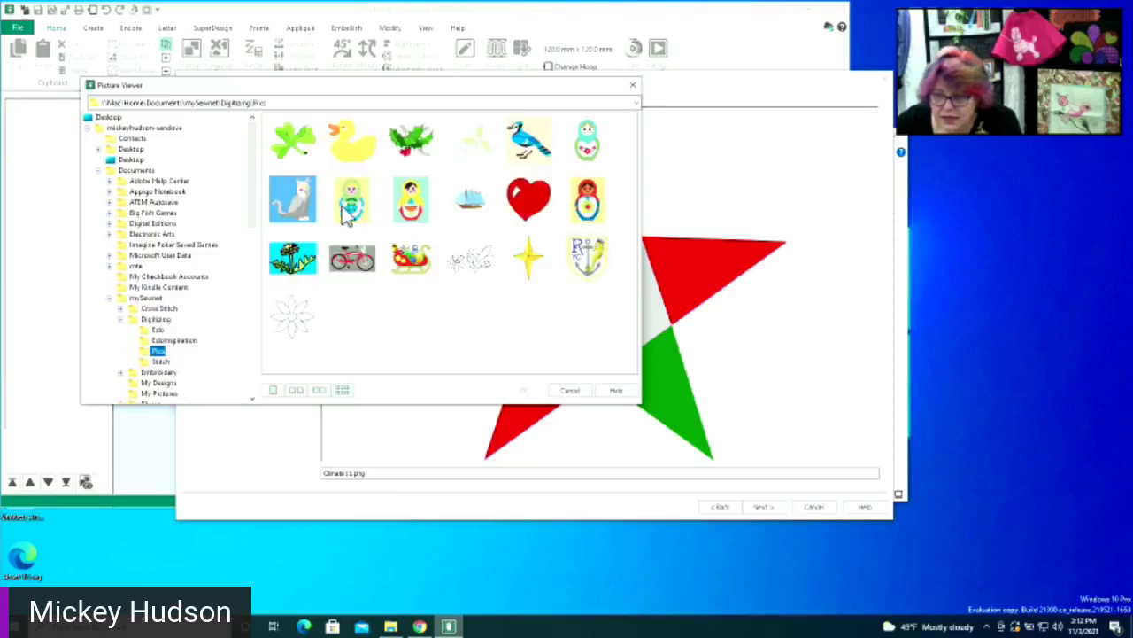
Load the yellow rubber duck picture without rotating or cropping it, and accept the current hoop and design size
{"action": "left_click", "coordinate": [363, 149]}
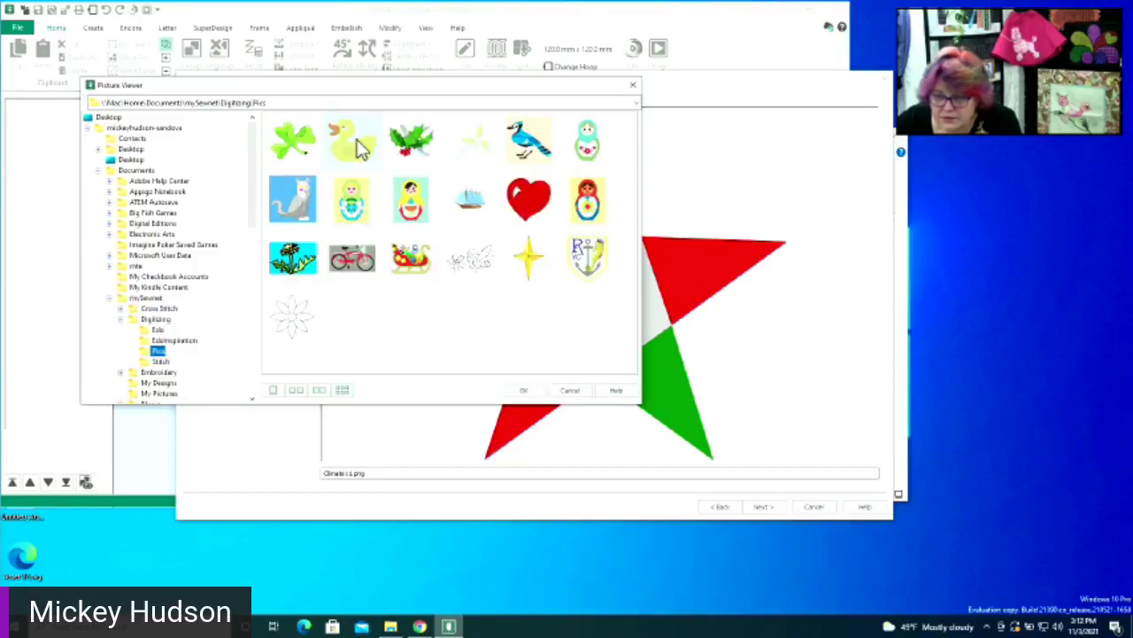
{"action": "left_click", "coordinate": [522, 393]}
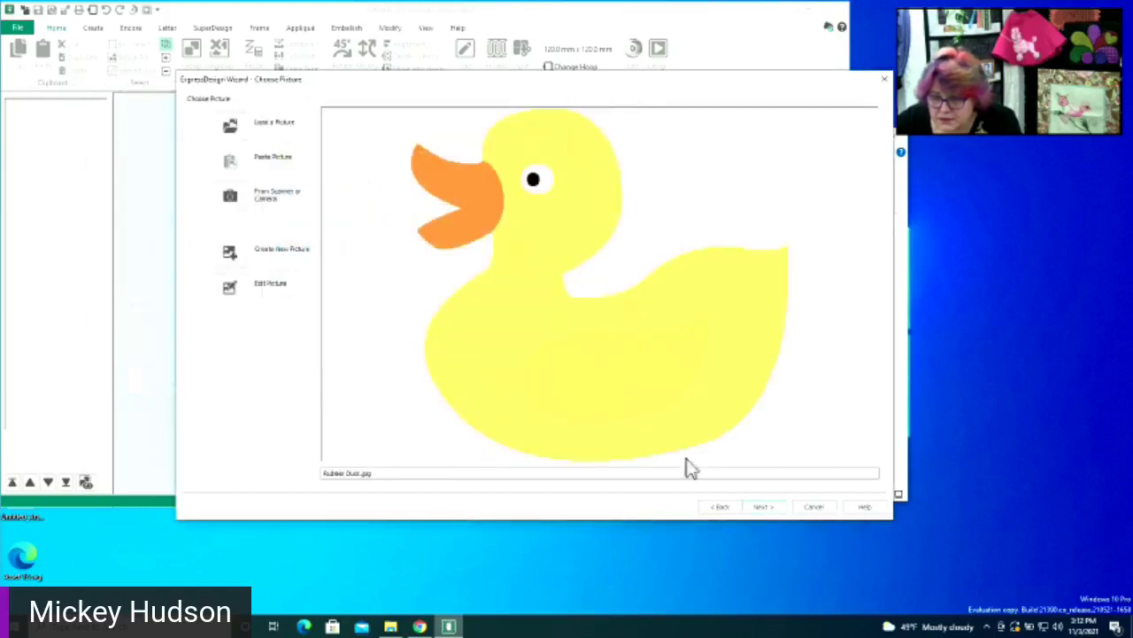
{"action": "left_click", "coordinate": [760, 506]}
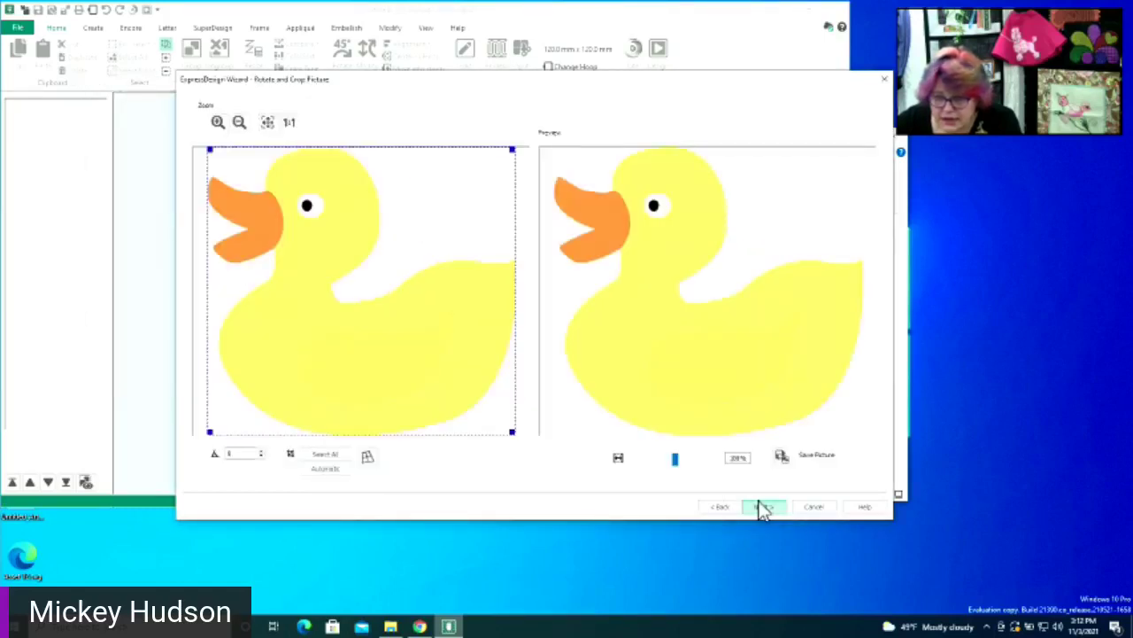
{"action": "left_click", "coordinate": [759, 506]}
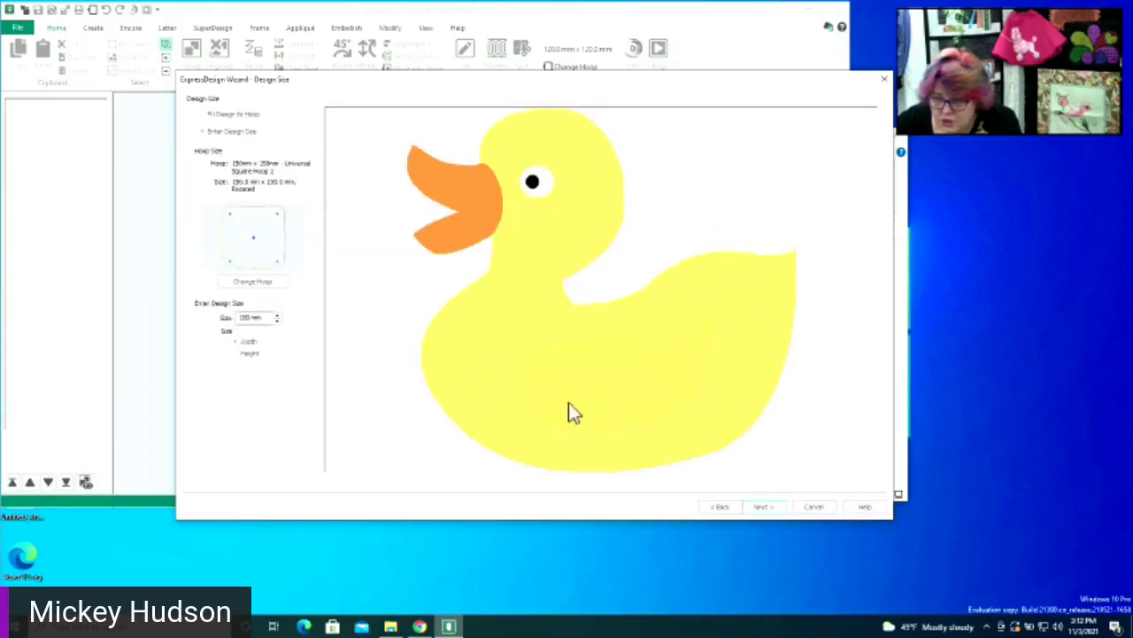
{"action": "left_click", "coordinate": [764, 508]}
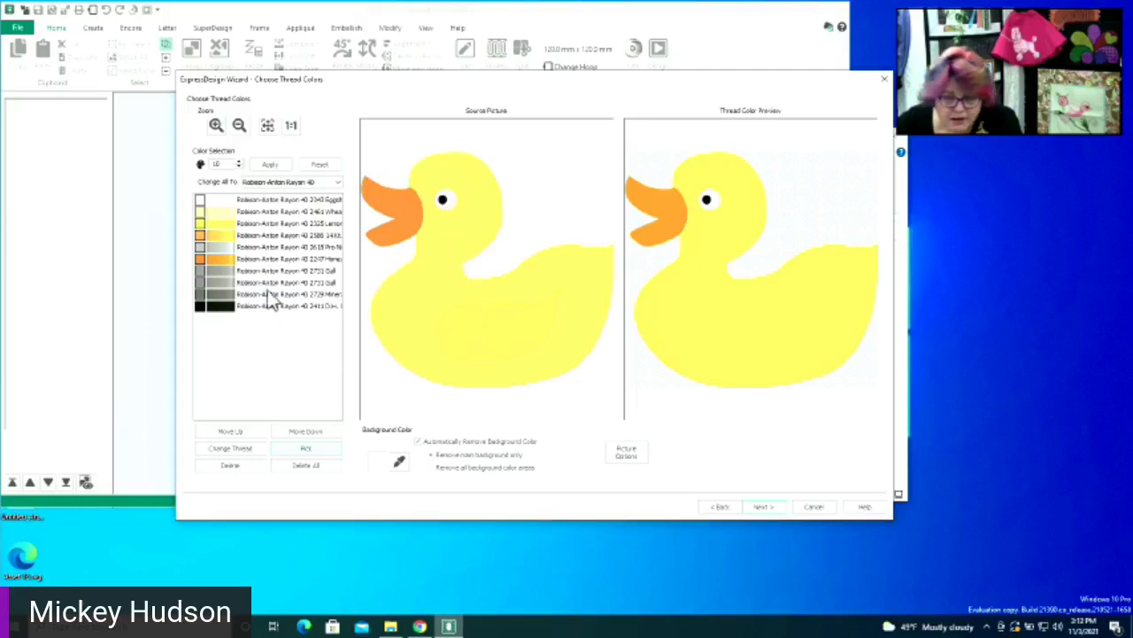
Delete the surplus pale yellow 2461, gold 2586, light gray 2618 and both gray 2731 threads from the duck's color list
{"action": "left_click", "coordinate": [203, 215]}
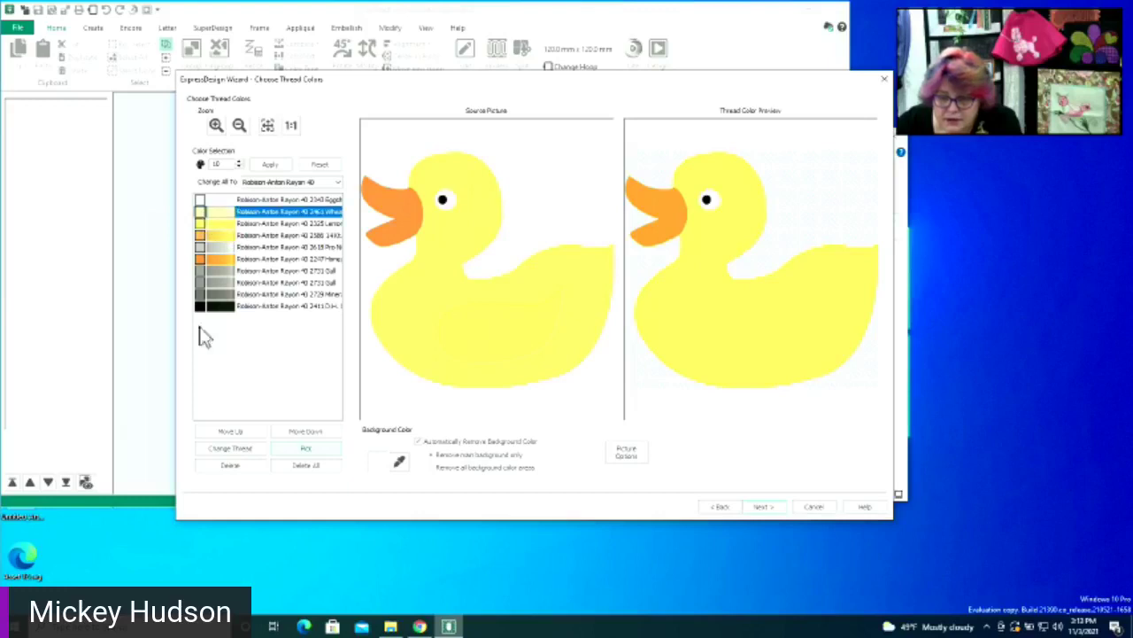
{"action": "left_click", "coordinate": [207, 462]}
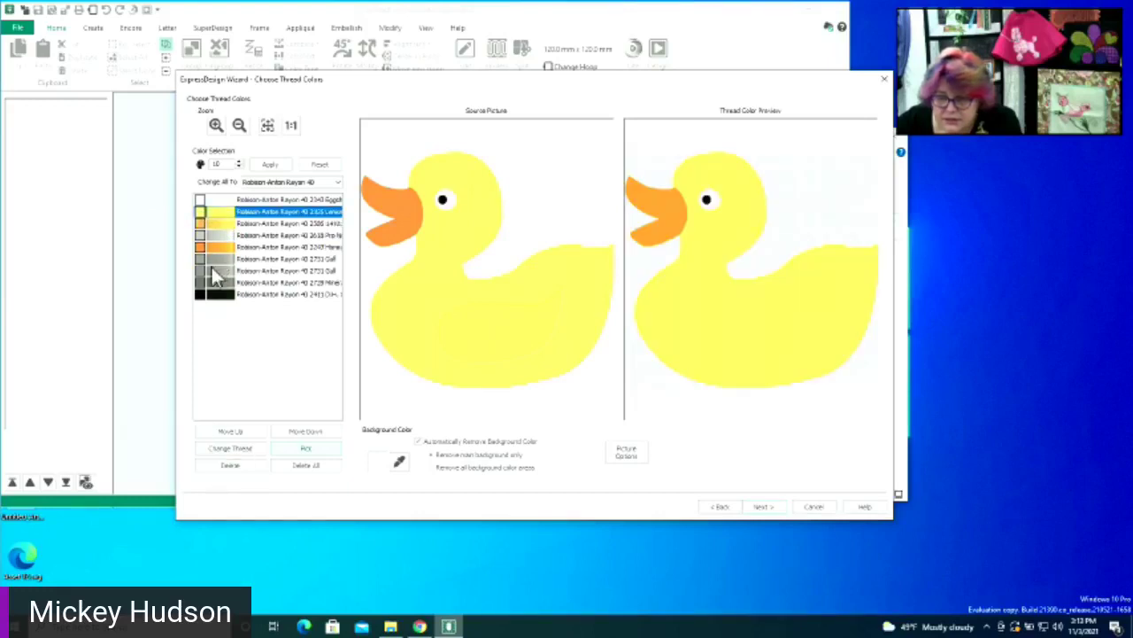
{"action": "left_click", "coordinate": [204, 224]}
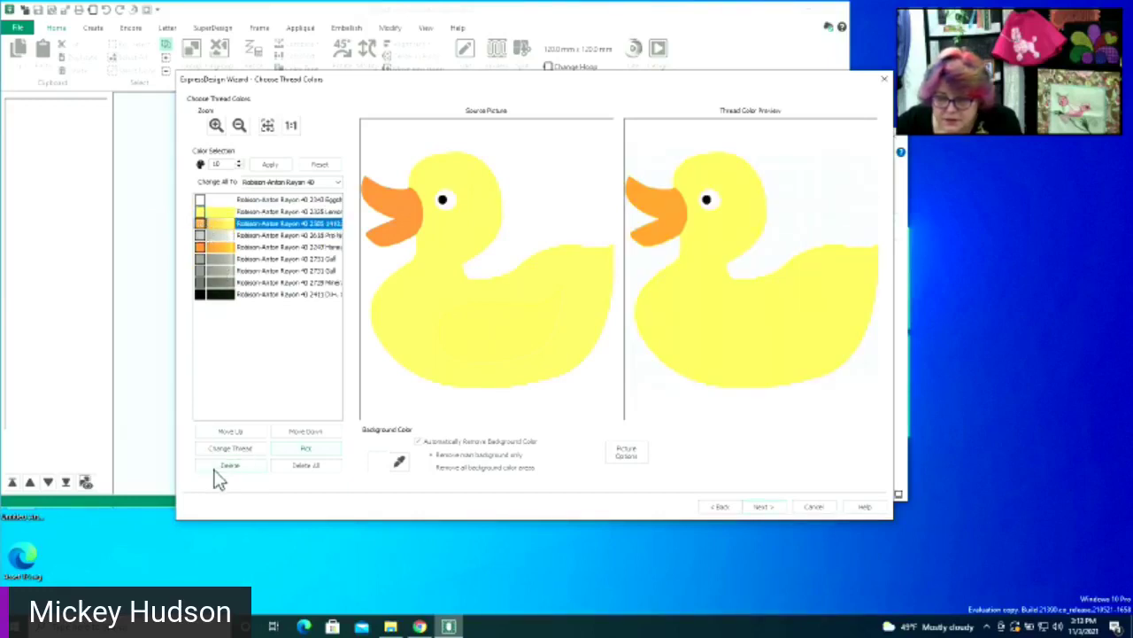
{"action": "left_click", "coordinate": [222, 467]}
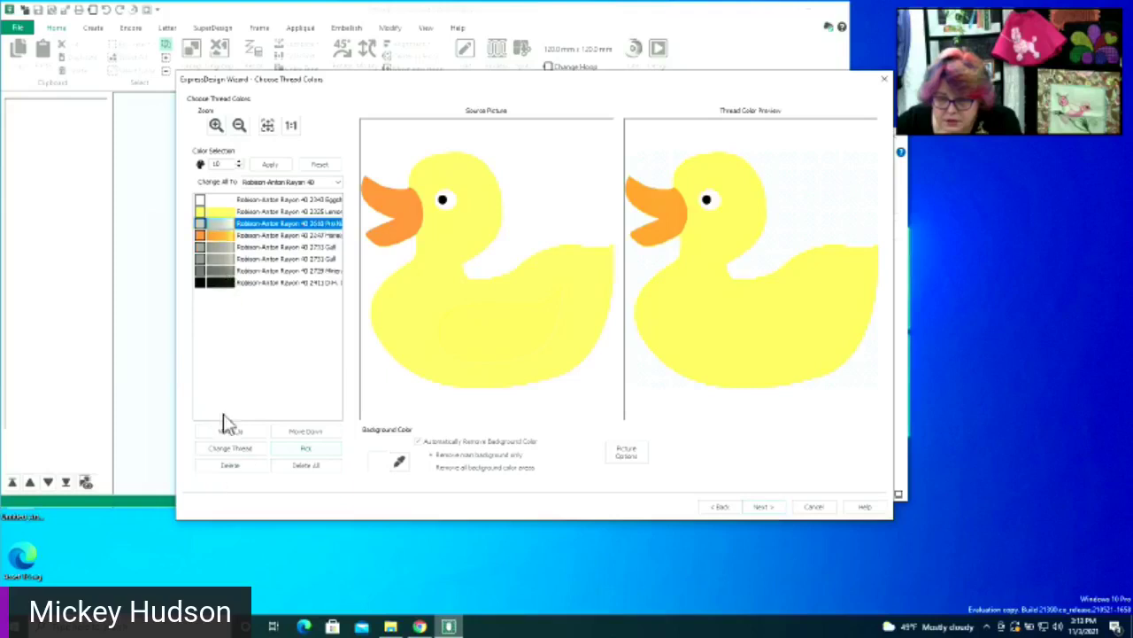
{"action": "left_click", "coordinate": [220, 466]}
{"action": "left_click", "coordinate": [225, 236]}
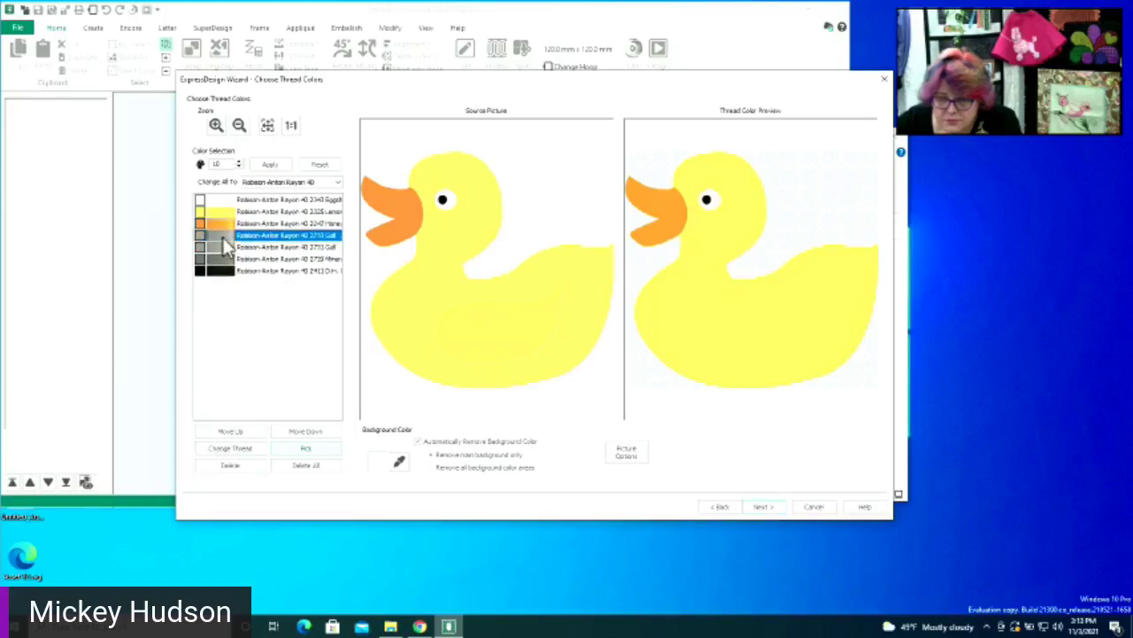
{"action": "left_click", "coordinate": [227, 466]}
{"action": "left_click", "coordinate": [228, 466]}
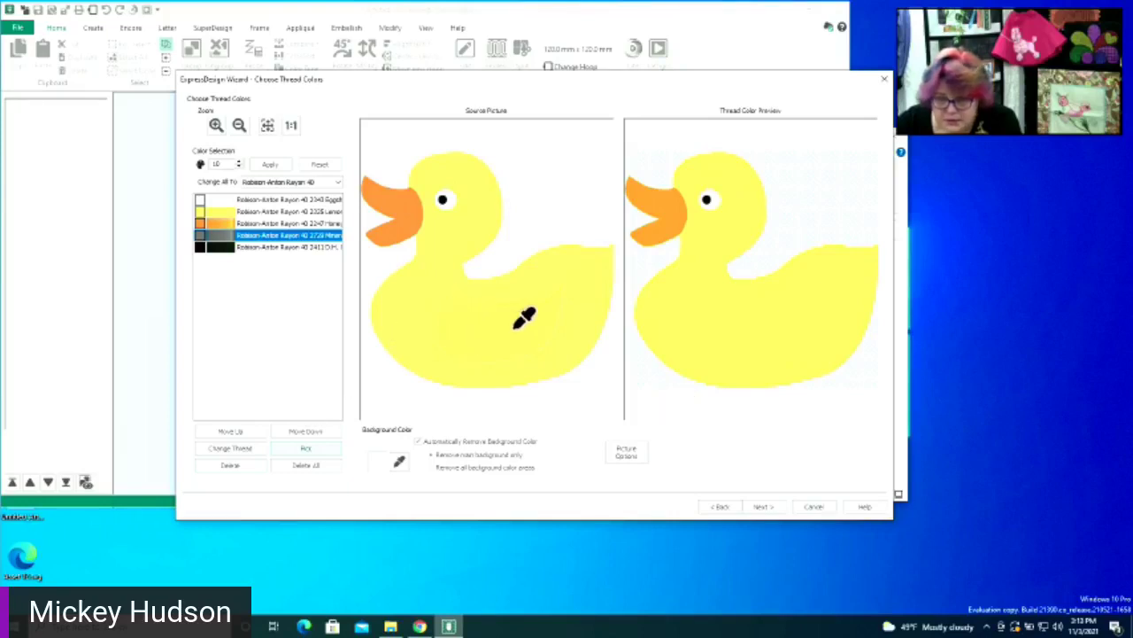
Pick the duck's wing color from the source picture as an additional thread color and continue to the fabric options
{"action": "left_click", "coordinate": [316, 449]}
{"action": "left_click", "coordinate": [479, 339]}
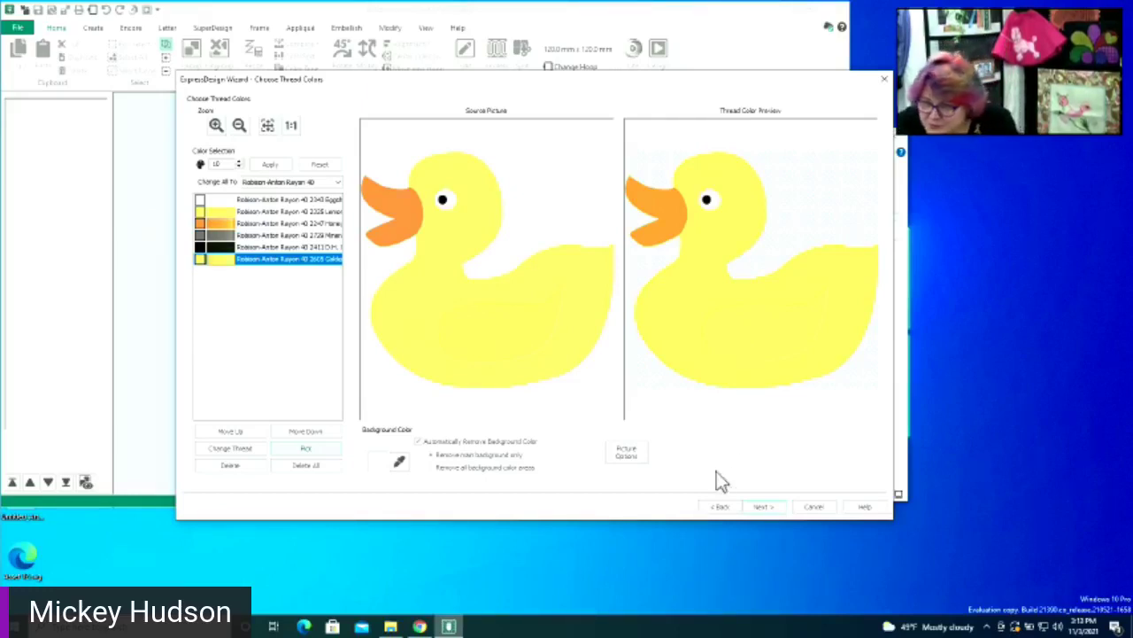
{"action": "left_click", "coordinate": [764, 507]}
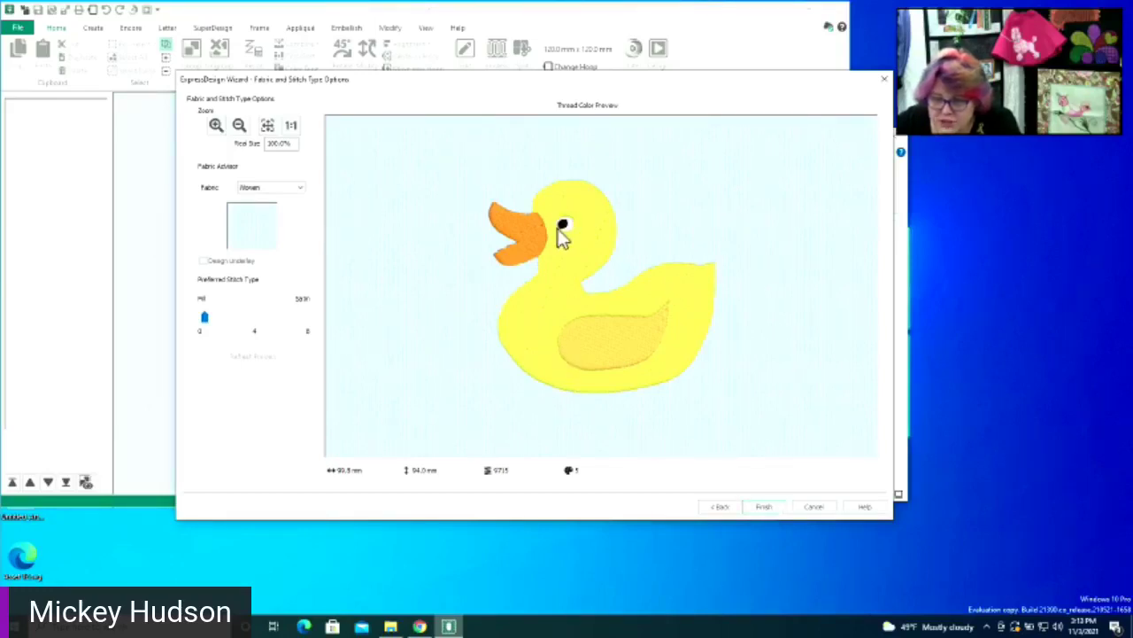
Preview the duck with Fleece as the fabric, and set the fabric back to Woven with a refreshed preview
{"action": "left_click", "coordinate": [288, 193]}
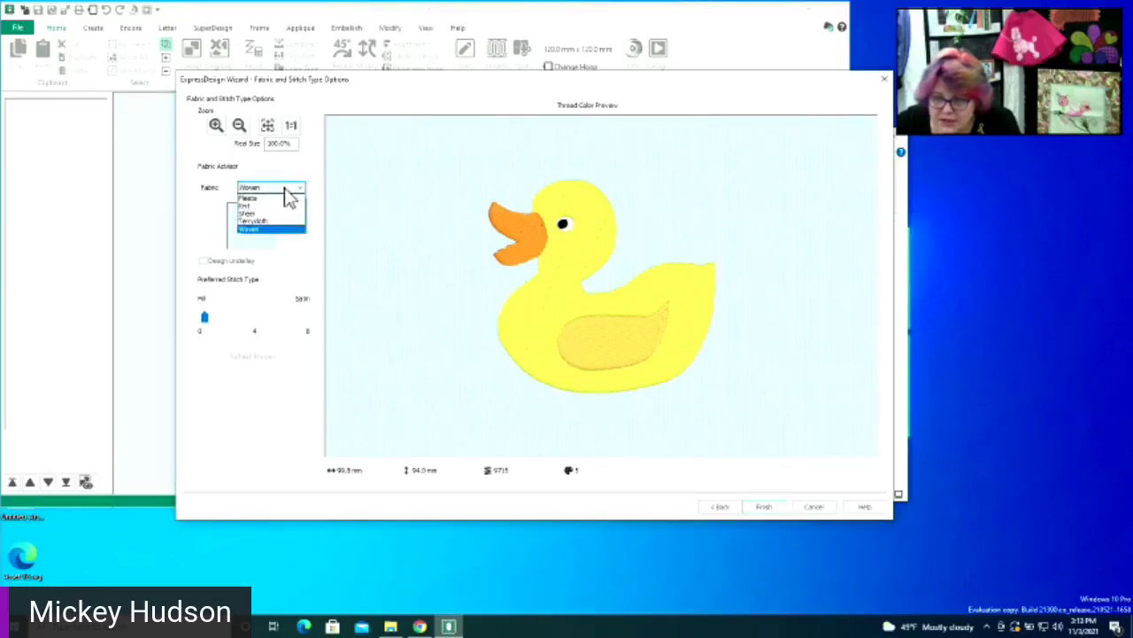
{"action": "left_click", "coordinate": [264, 198]}
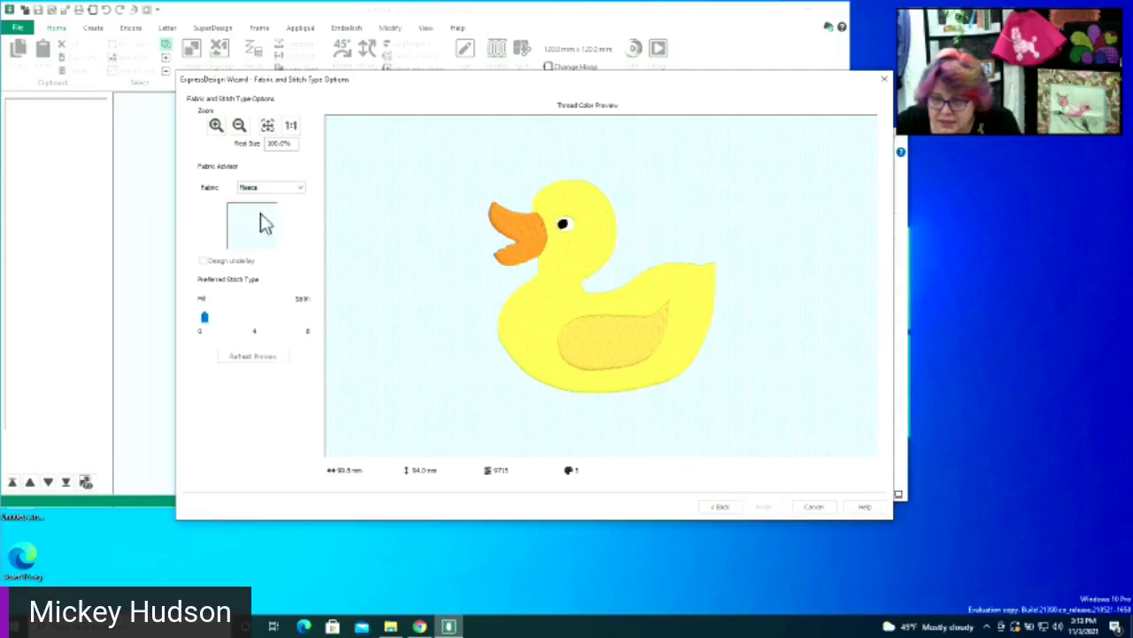
{"action": "left_click", "coordinate": [236, 359]}
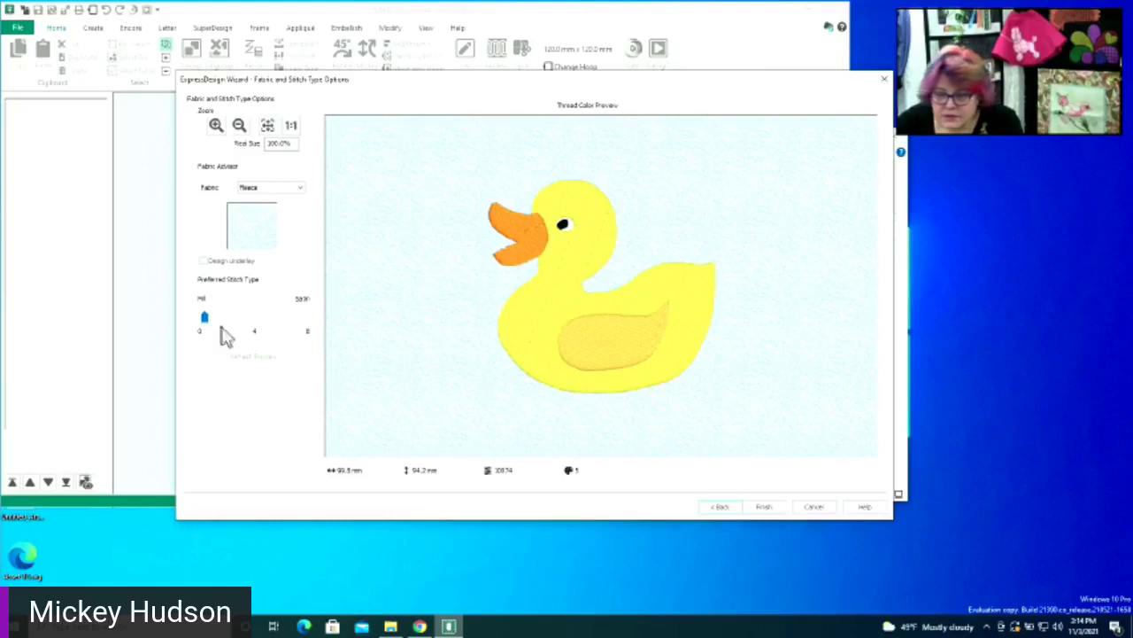
{"action": "left_click", "coordinate": [273, 189]}
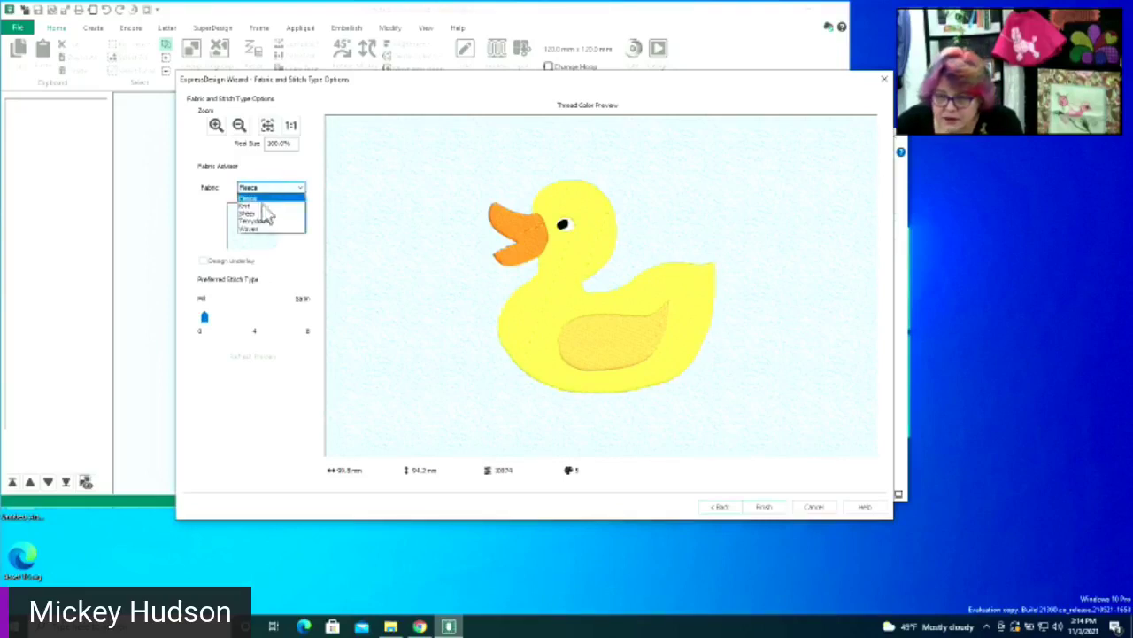
{"action": "left_click", "coordinate": [264, 233]}
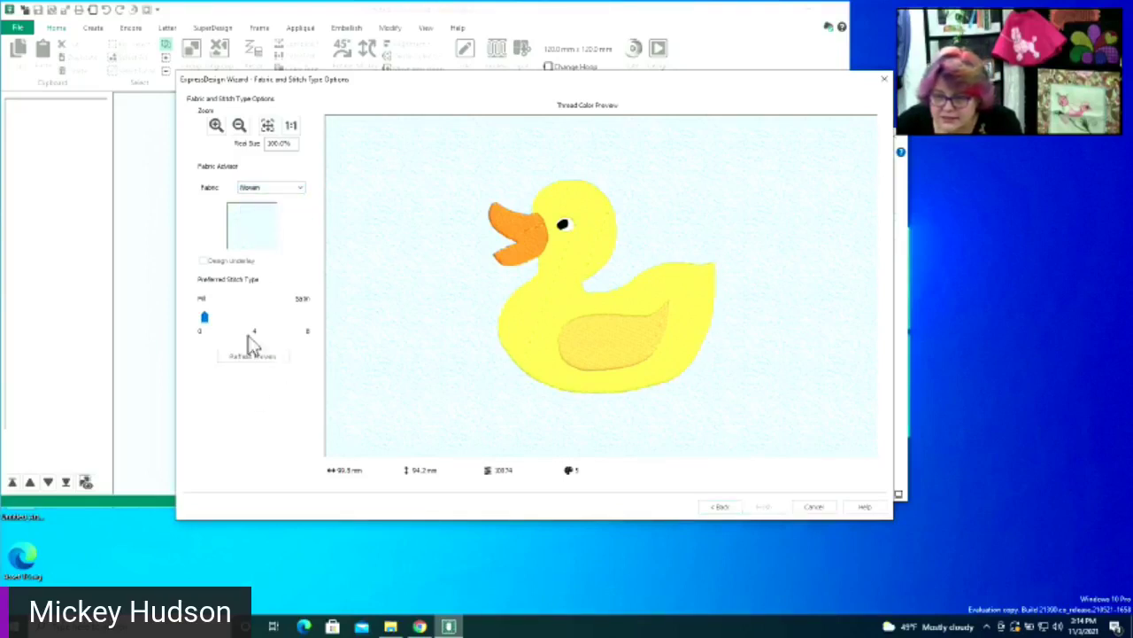
{"action": "left_click", "coordinate": [249, 359]}
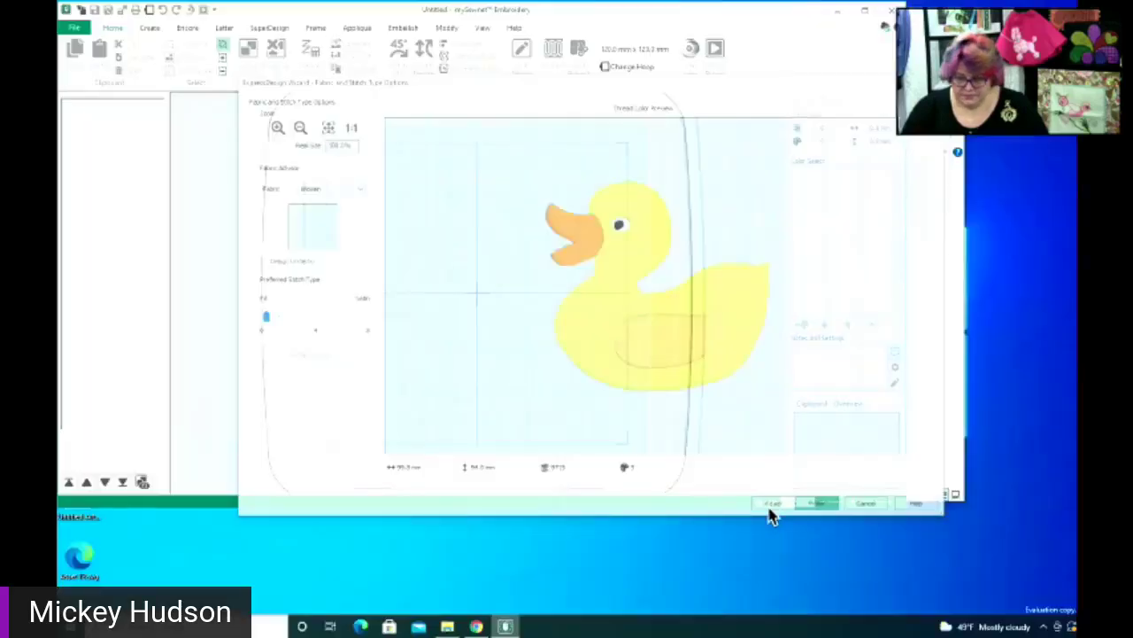
Finish the wizard to place the duck in the hoop, and open the design for editing in mySewnet Digitizing
{"action": "left_click", "coordinate": [767, 511]}
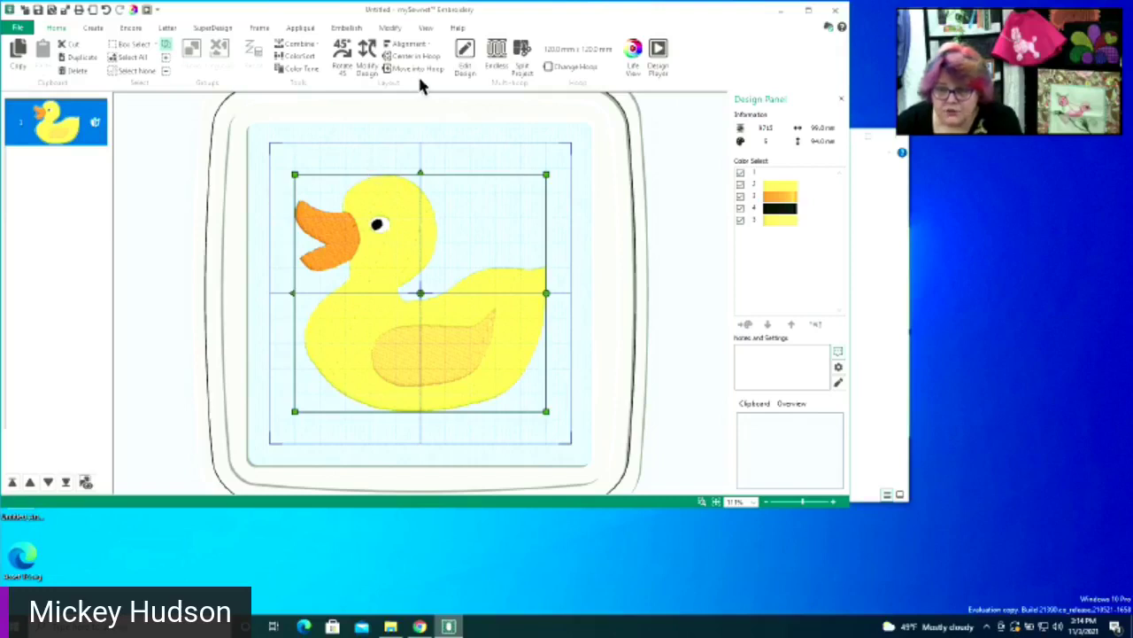
{"action": "left_click", "coordinate": [468, 60]}
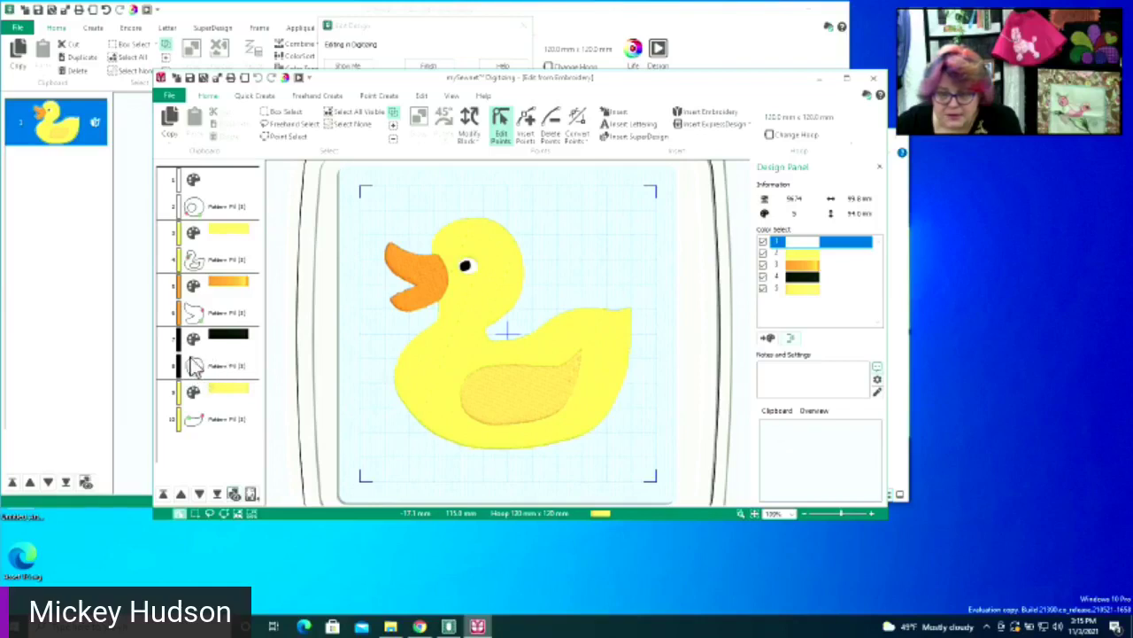
Select the yellow body object and stretch its tail tip point up and outward, and undo the change
{"action": "left_click", "coordinate": [211, 271]}
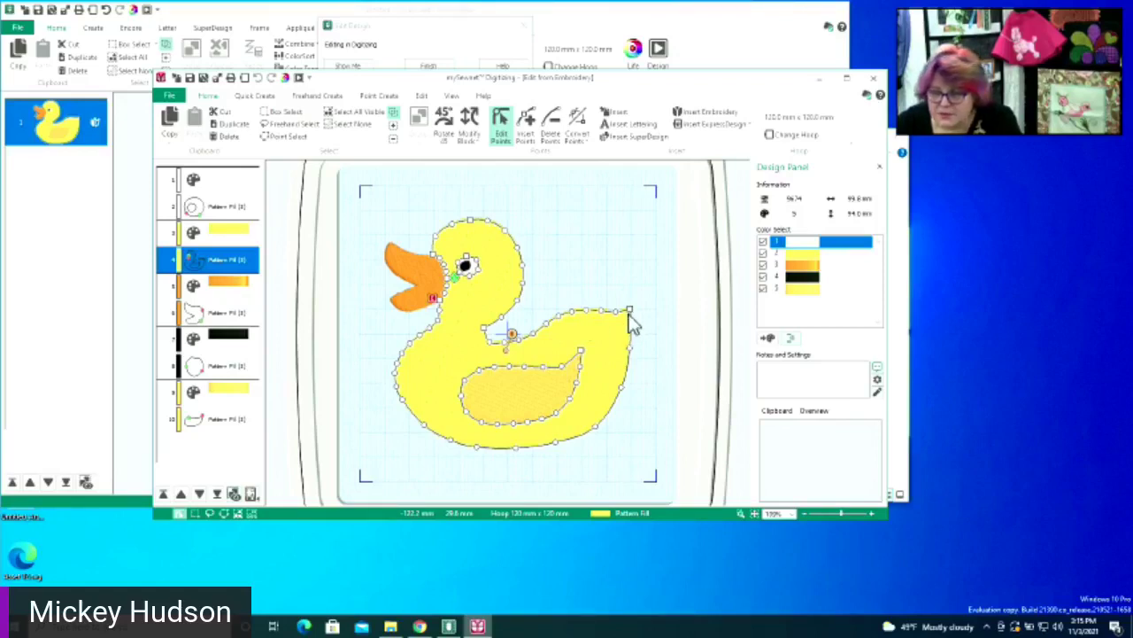
{"action": "left_click_drag", "start_coordinate": [632, 312], "coordinate": [680, 282]}
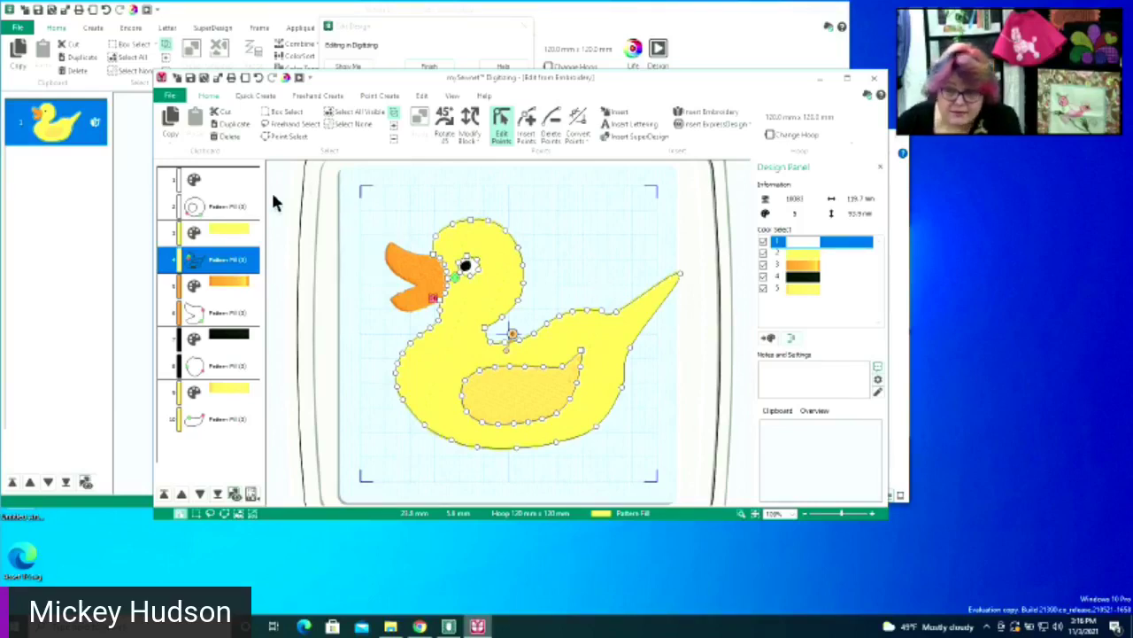
{"action": "left_click", "coordinate": [257, 78]}
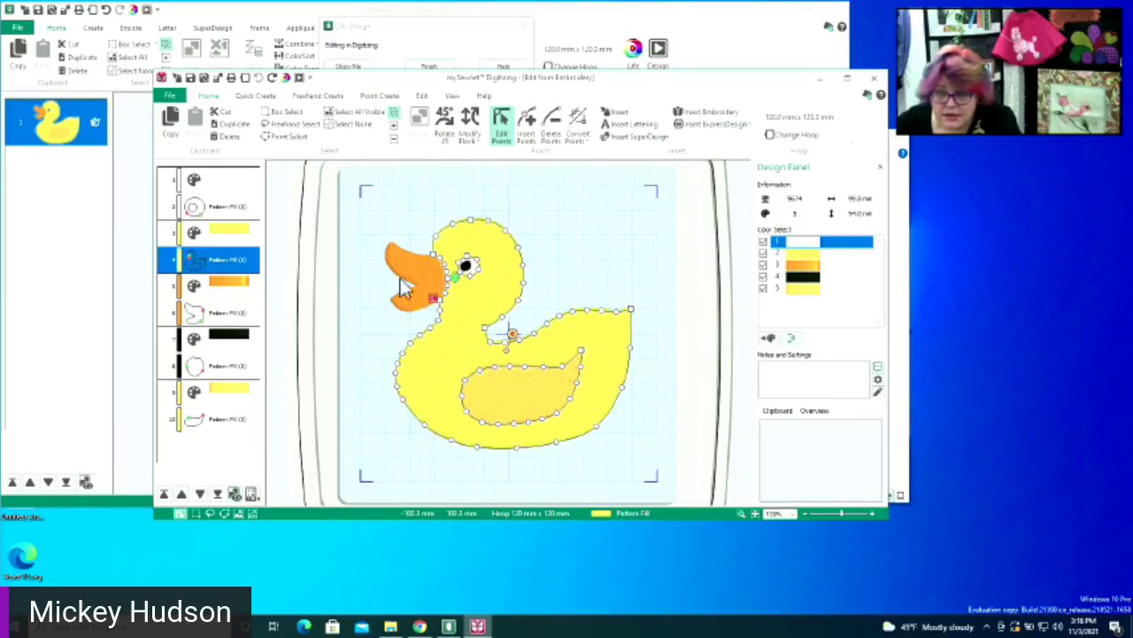
Move the Digitizing window to the upper left of the desktop and enlarge it to show the duck bigger
{"action": "left_click_drag", "start_coordinate": [385, 74], "coordinate": [274, 20]}
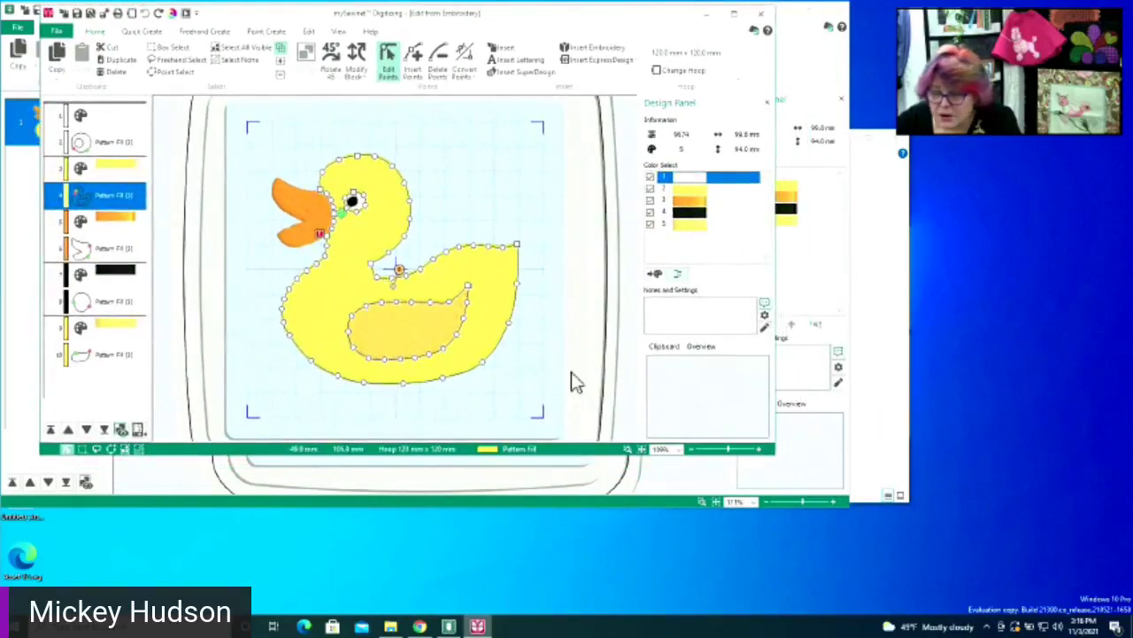
{"action": "left_click_drag", "start_coordinate": [768, 449], "coordinate": [1014, 585]}
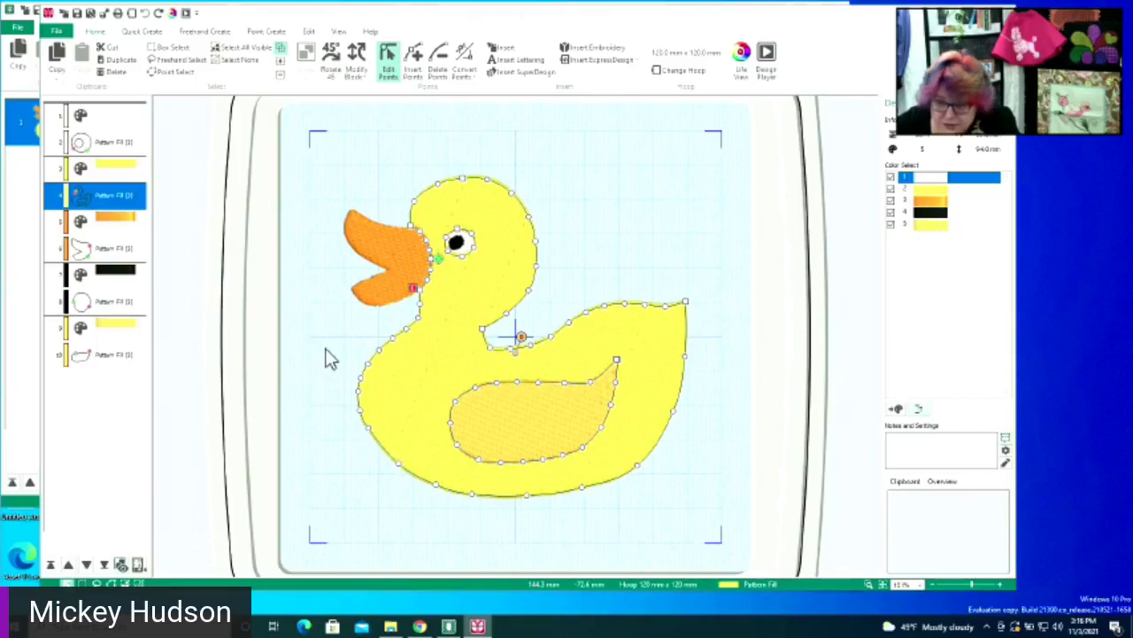
Try a different stitch angle for the body's pattern fill with its angle handle, and turn it back
{"action": "double_click", "coordinate": [326, 355]}
{"action": "left_click", "coordinate": [558, 462]}
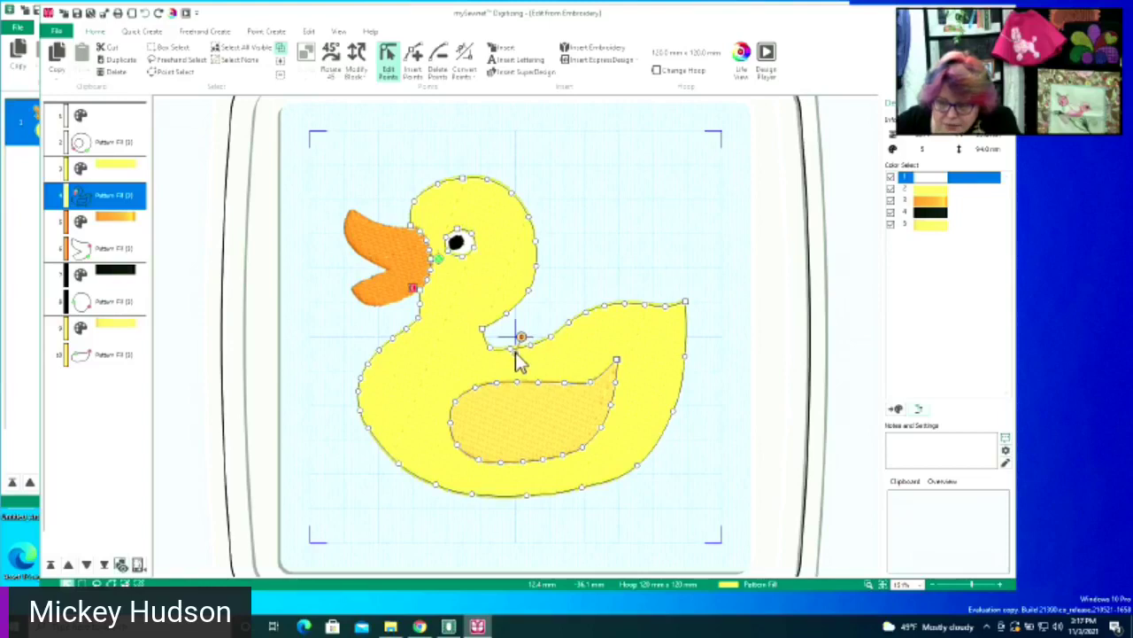
{"action": "mouse_move", "coordinate": [515, 353]}
{"action": "left_mouse_down"}
{"action": "mouse_move", "coordinate": [529, 365]}
{"action": "mouse_move", "coordinate": [536, 352]}
{"action": "left_mouse_up"}
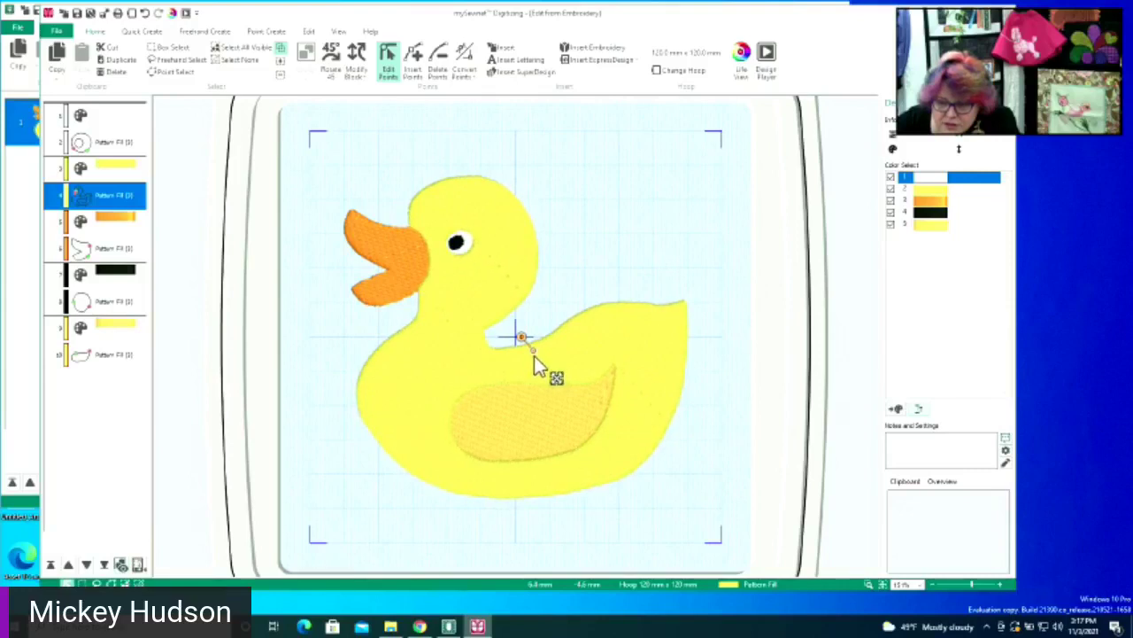
{"action": "left_click_drag", "start_coordinate": [513, 364], "coordinate": [502, 364]}
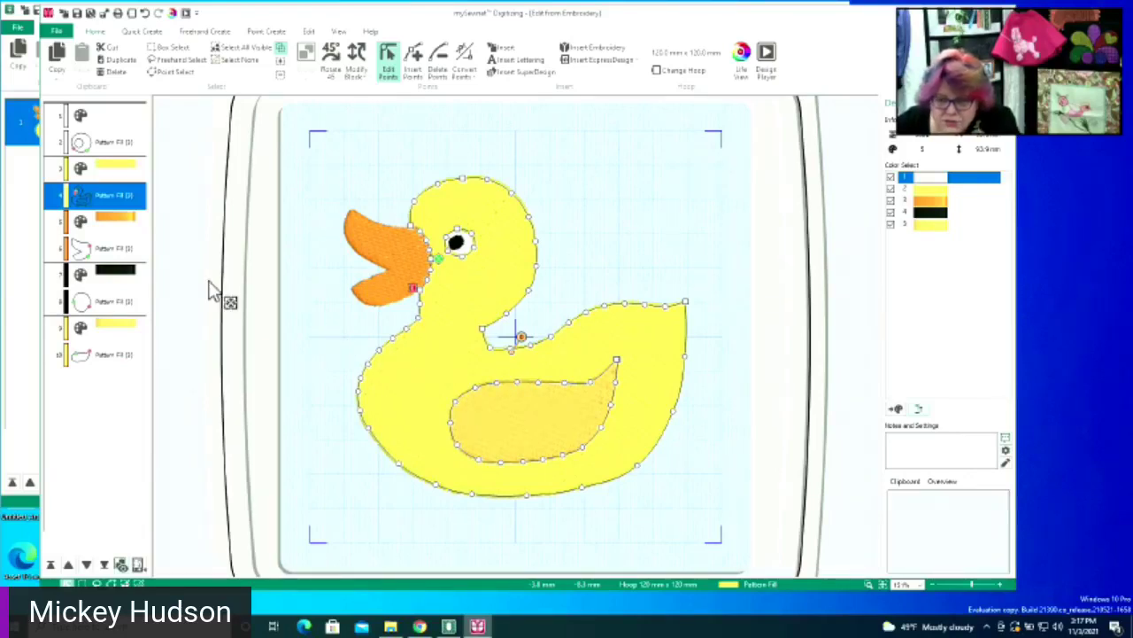
Change the yellow body's fill type from Pattern Fill to QuiltStipple Fill in its fill properties
{"action": "right_click", "coordinate": [119, 195]}
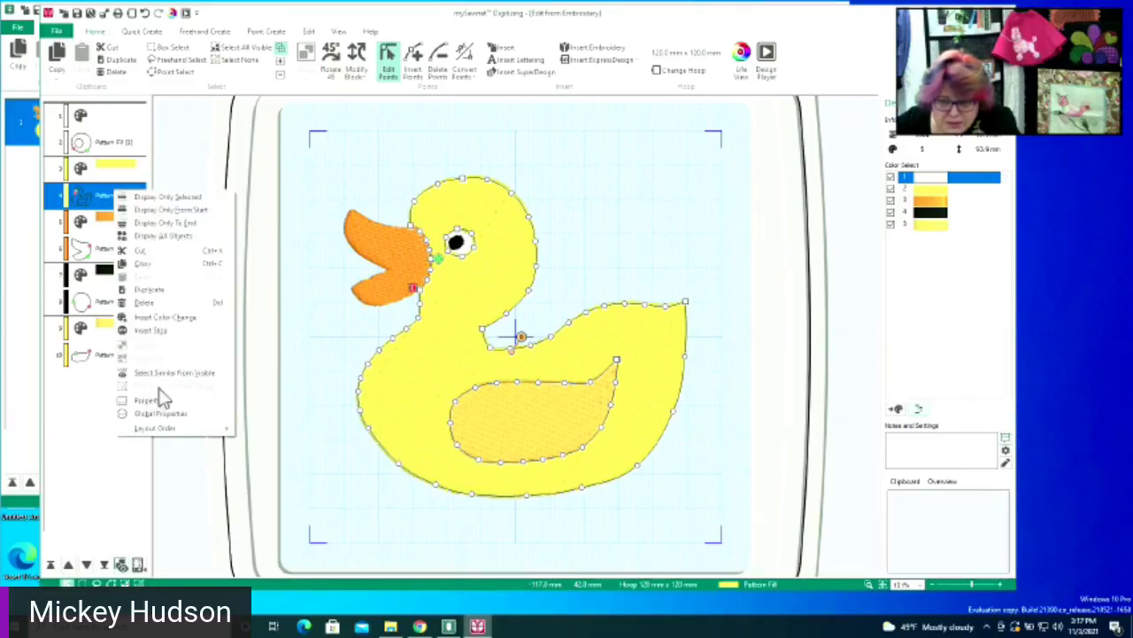
{"action": "left_click", "coordinate": [255, 344]}
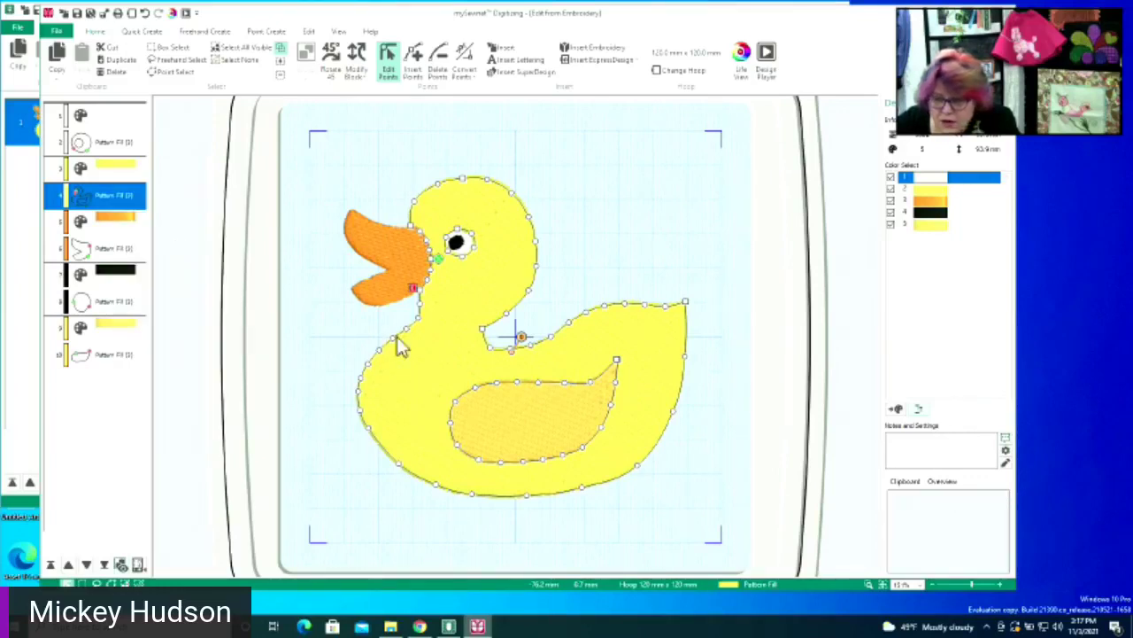
{"action": "double_click", "coordinate": [443, 353]}
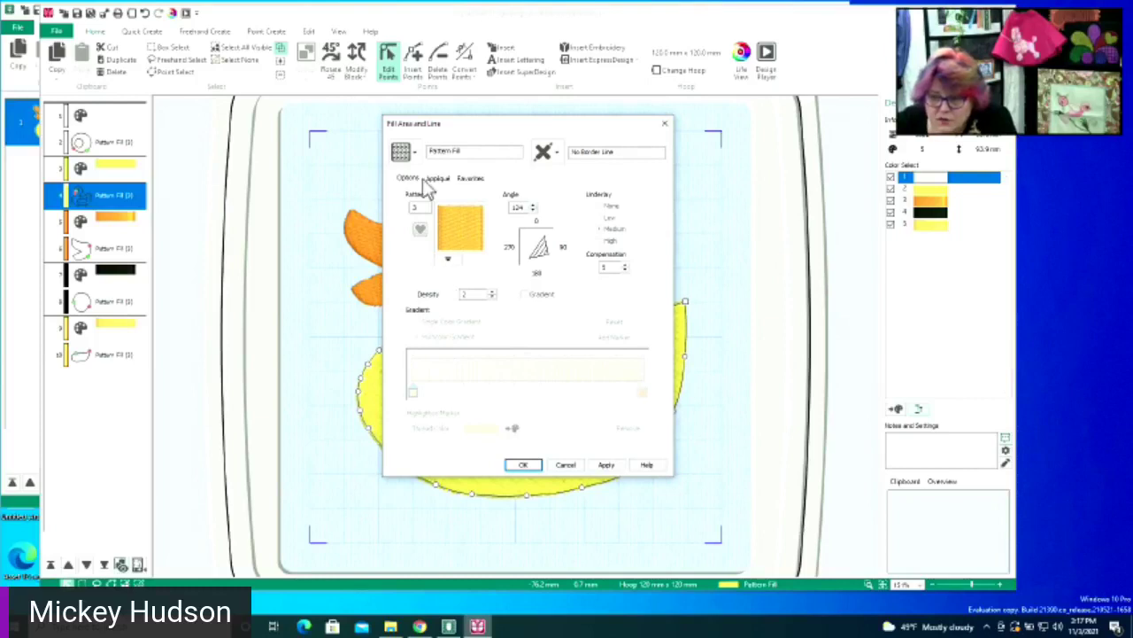
{"action": "left_click", "coordinate": [413, 152]}
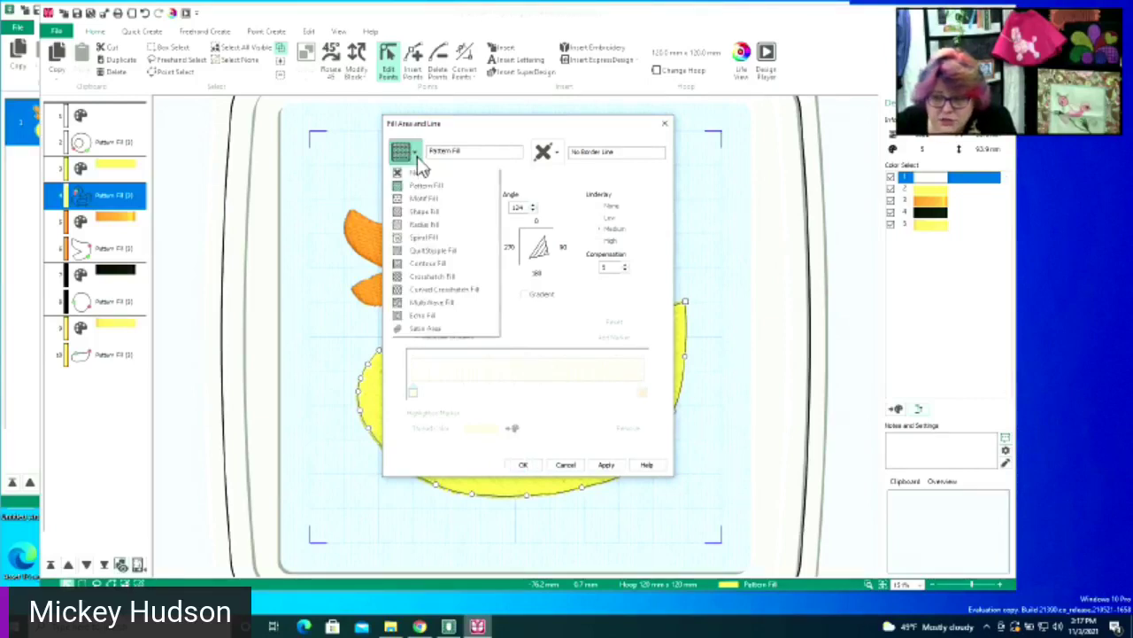
{"action": "left_click", "coordinate": [416, 251]}
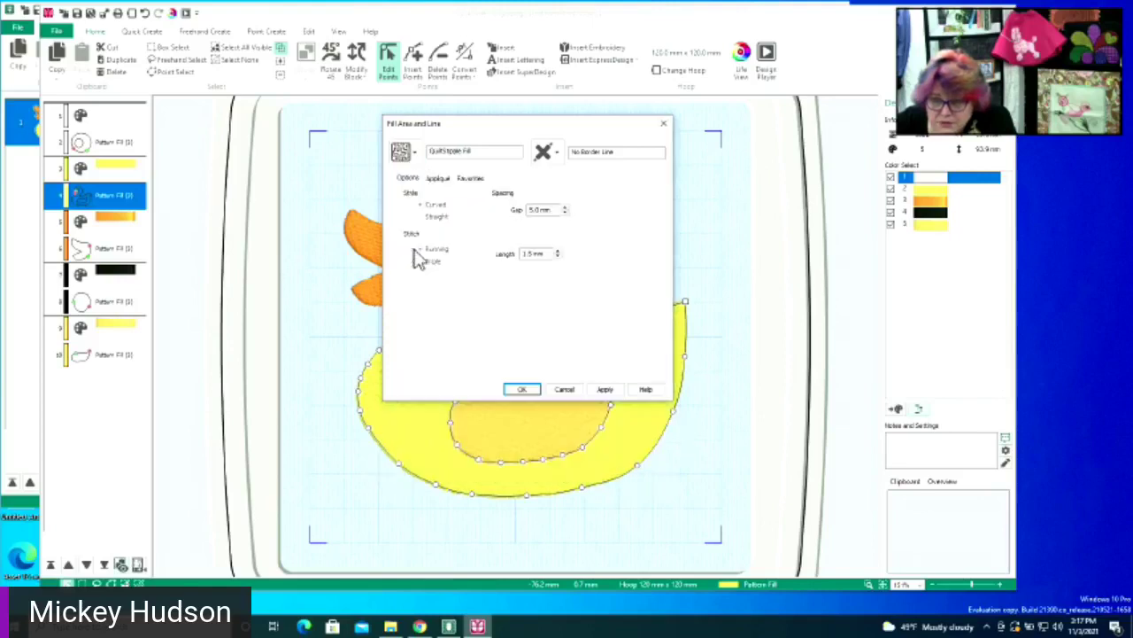
{"action": "left_click", "coordinate": [519, 392]}
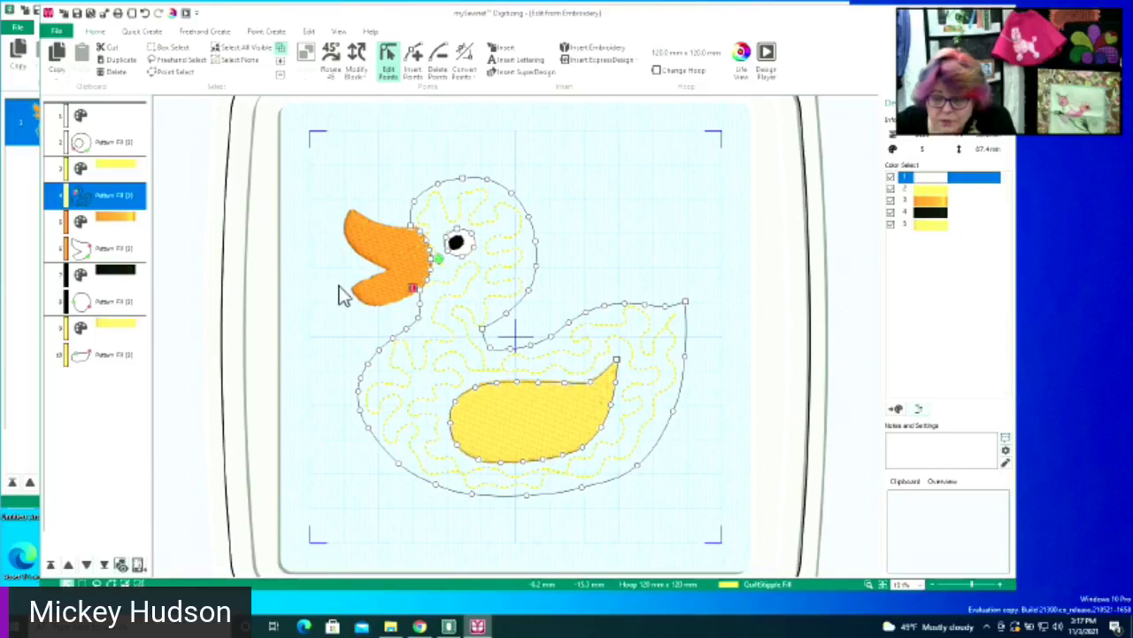
Reduce the gap of the body's QuiltStipple fill to 2.0 mm
{"action": "right_click", "coordinate": [443, 320]}
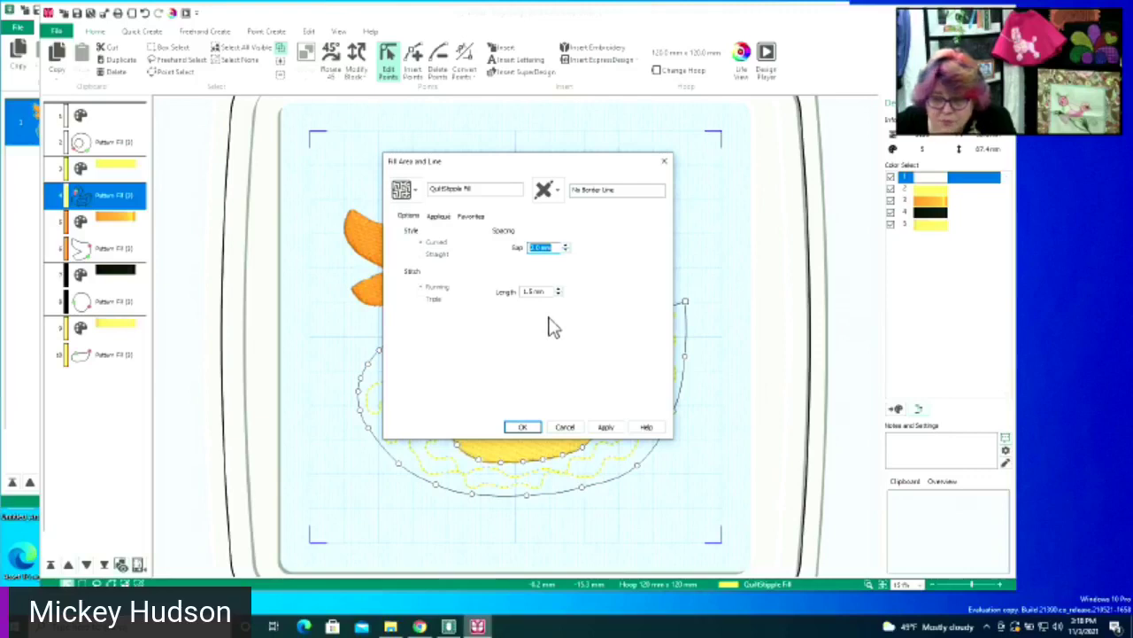
{"action": "left_click", "coordinate": [522, 426]}
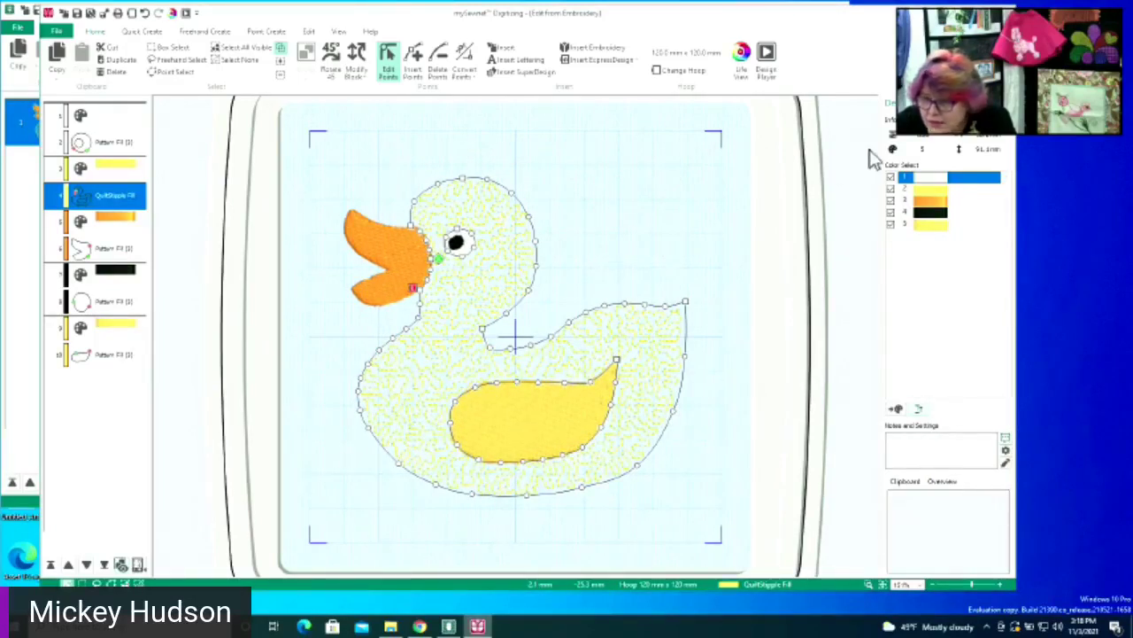
Change the thread of color 2, used for the duck's body, to a dark purple from the quick colors
{"action": "left_click", "coordinate": [926, 189]}
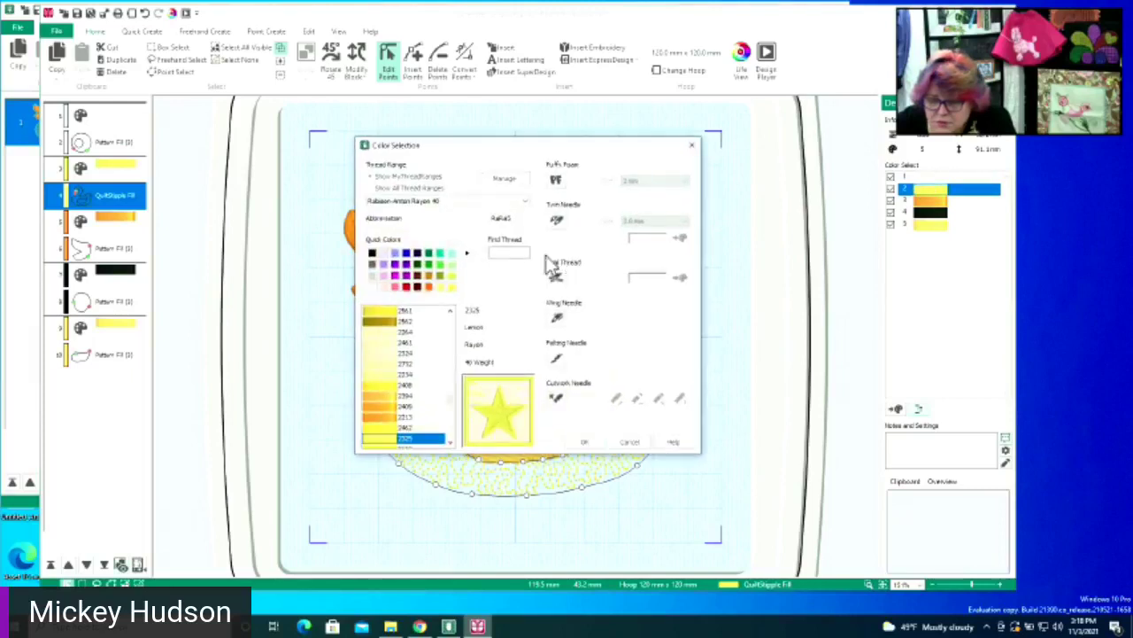
{"action": "left_click", "coordinate": [409, 274]}
{"action": "left_click", "coordinate": [585, 442]}
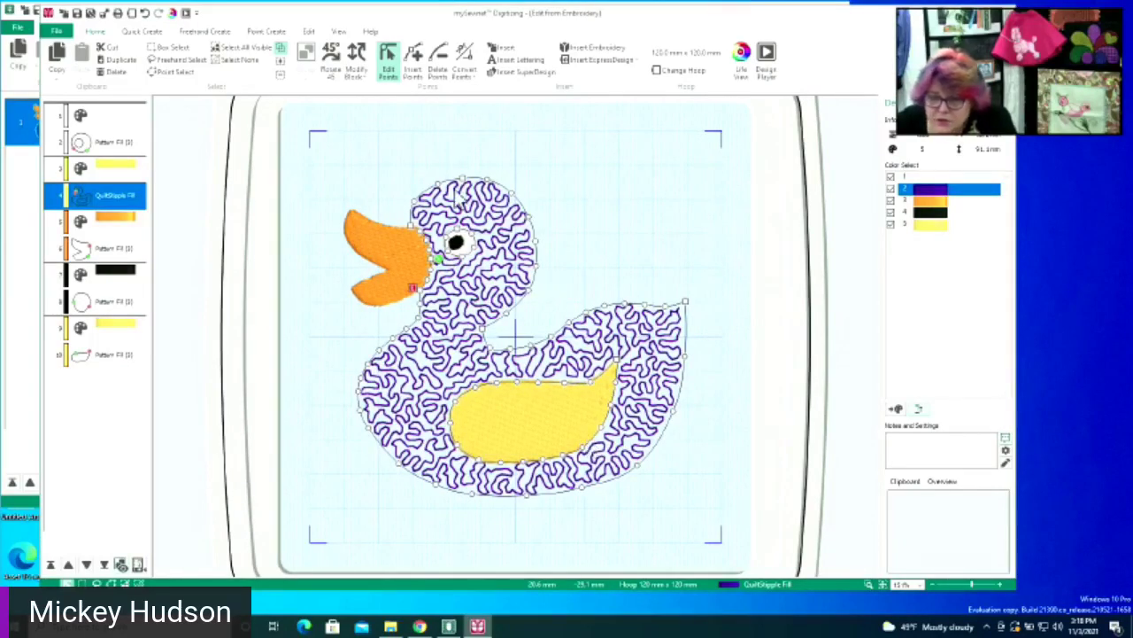
Change the duck body's fill type from QuiltStipple Fill to Pattern Fill in its fill properties
{"action": "double_click", "coordinate": [413, 361]}
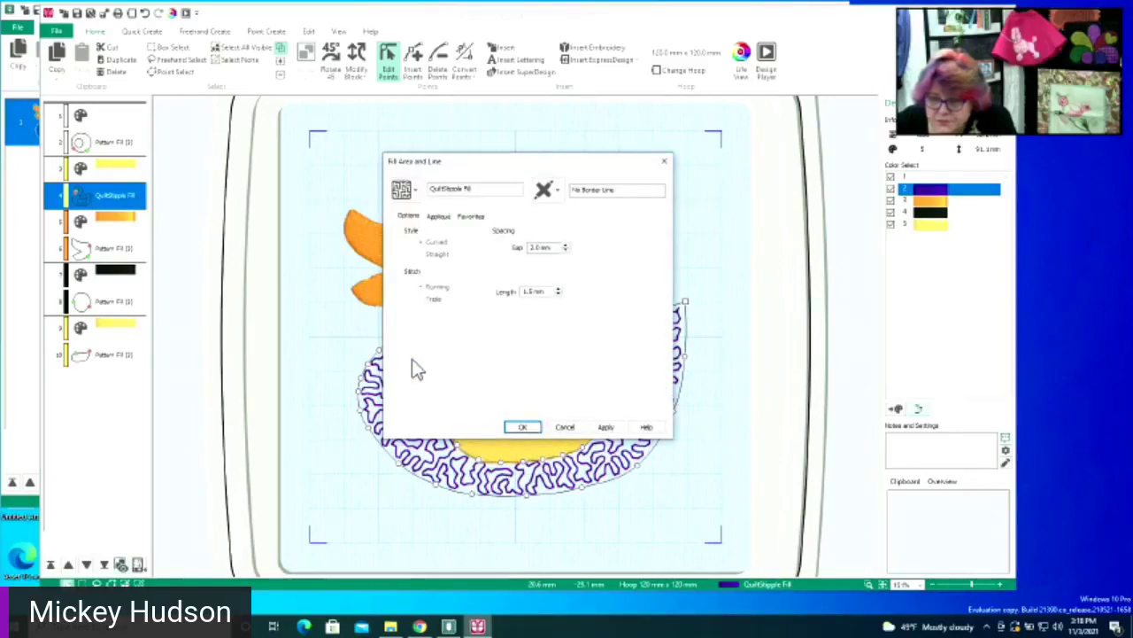
{"action": "left_click", "coordinate": [416, 193]}
{"action": "left_click", "coordinate": [421, 224]}
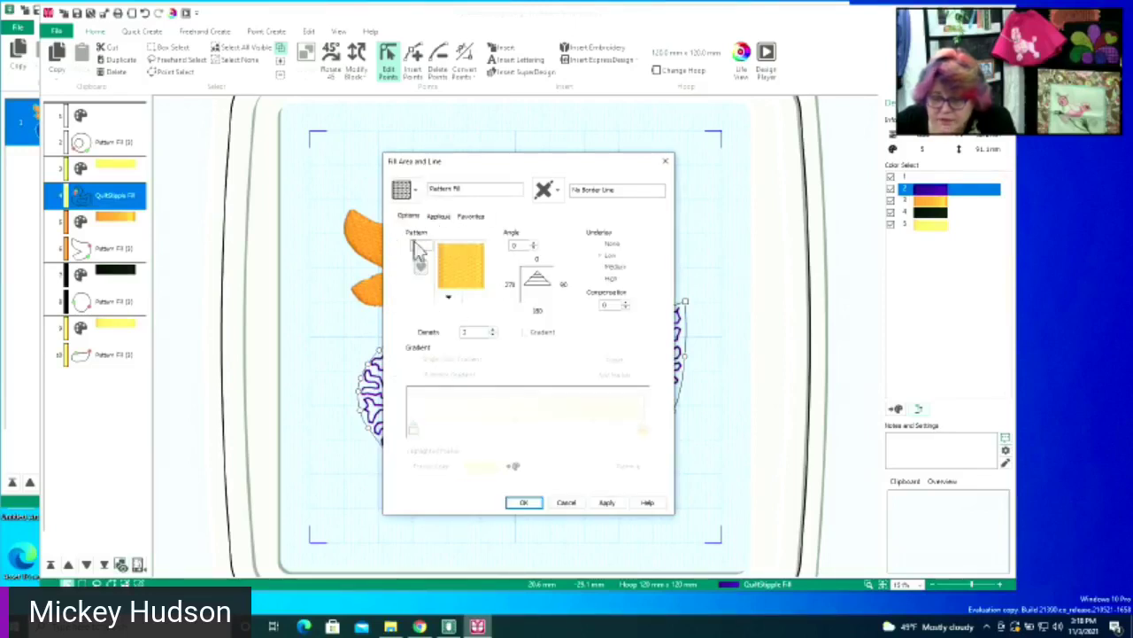
Choose a concentric-circle pattern from the Circles 1 category for the body's Pattern Fill and apply it
{"action": "left_click", "coordinate": [450, 298]}
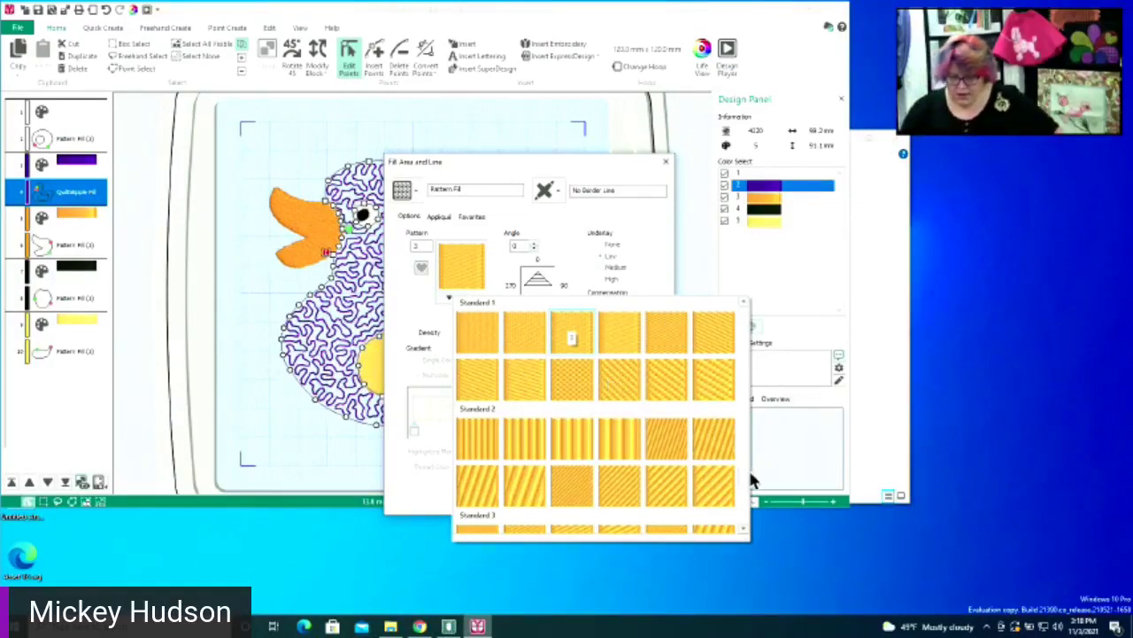
{"action": "scroll", "coordinate": [742, 469], "scroll_direction": "down", "scroll_amount": 6}
{"action": "scroll", "coordinate": [735, 403], "scroll_direction": "down", "scroll_amount": 4}
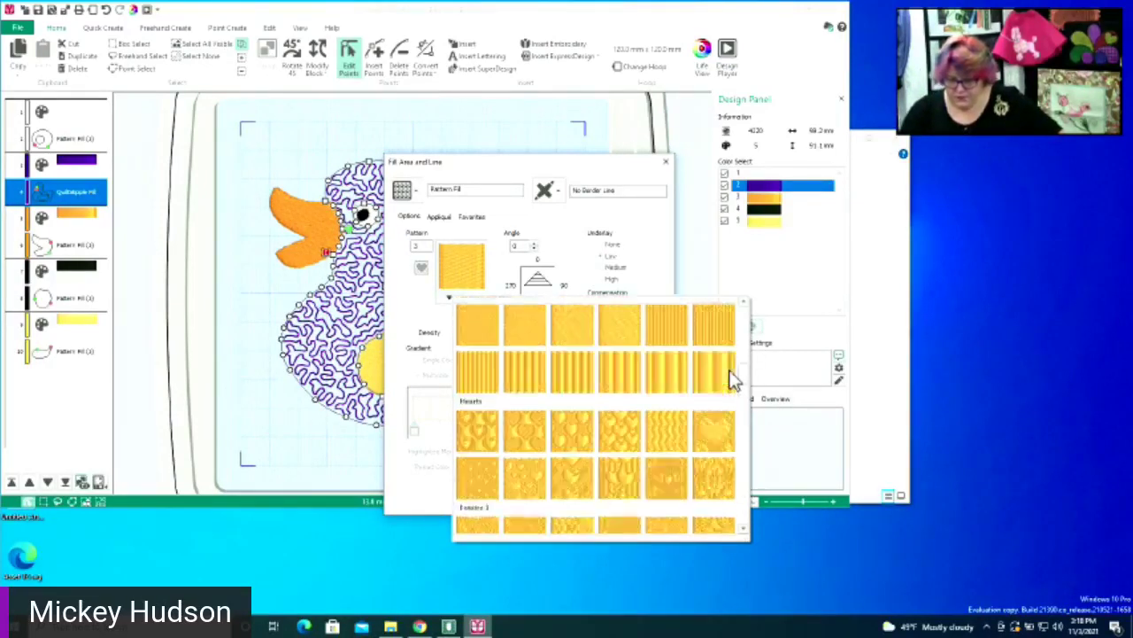
{"action": "scroll", "coordinate": [741, 376], "scroll_direction": "down", "scroll_amount": 2}
{"action": "scroll", "coordinate": [740, 341], "scroll_direction": "up", "scroll_amount": 5}
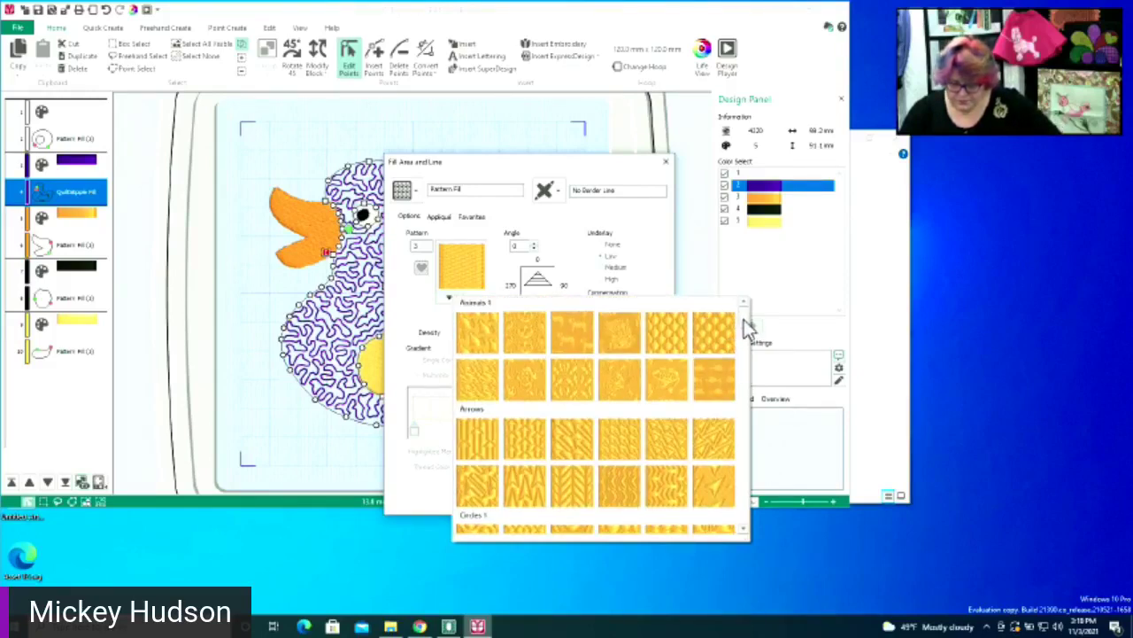
{"action": "scroll", "coordinate": [747, 330], "scroll_direction": "down", "scroll_amount": 5}
{"action": "scroll", "coordinate": [748, 350], "scroll_direction": "down", "scroll_amount": 2}
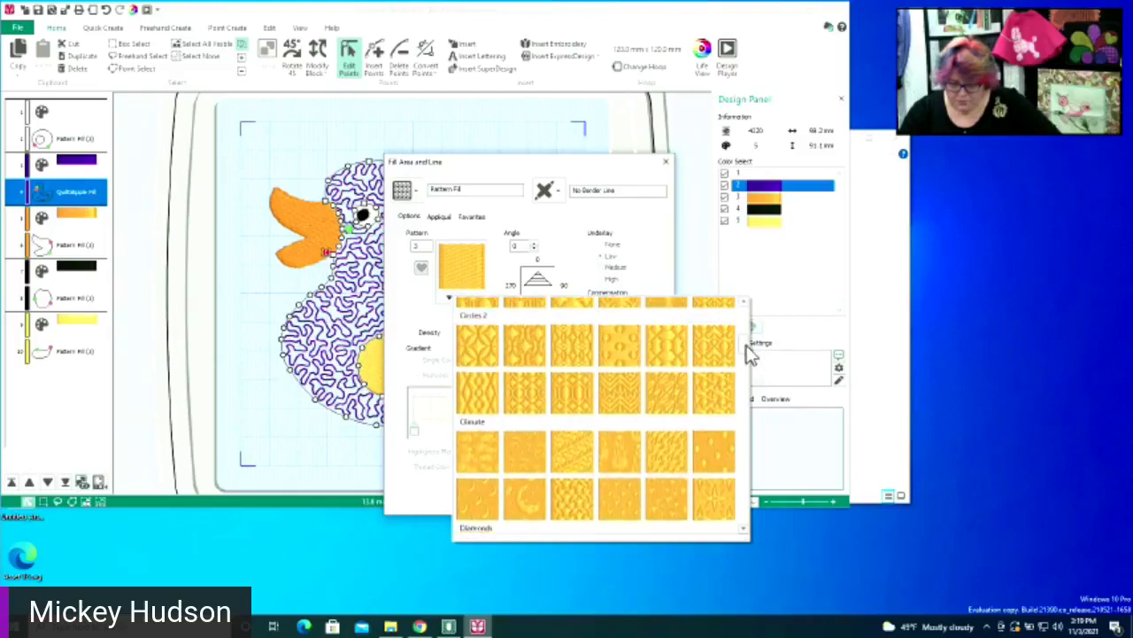
{"action": "scroll", "coordinate": [748, 350], "scroll_direction": "up", "scroll_amount": 1}
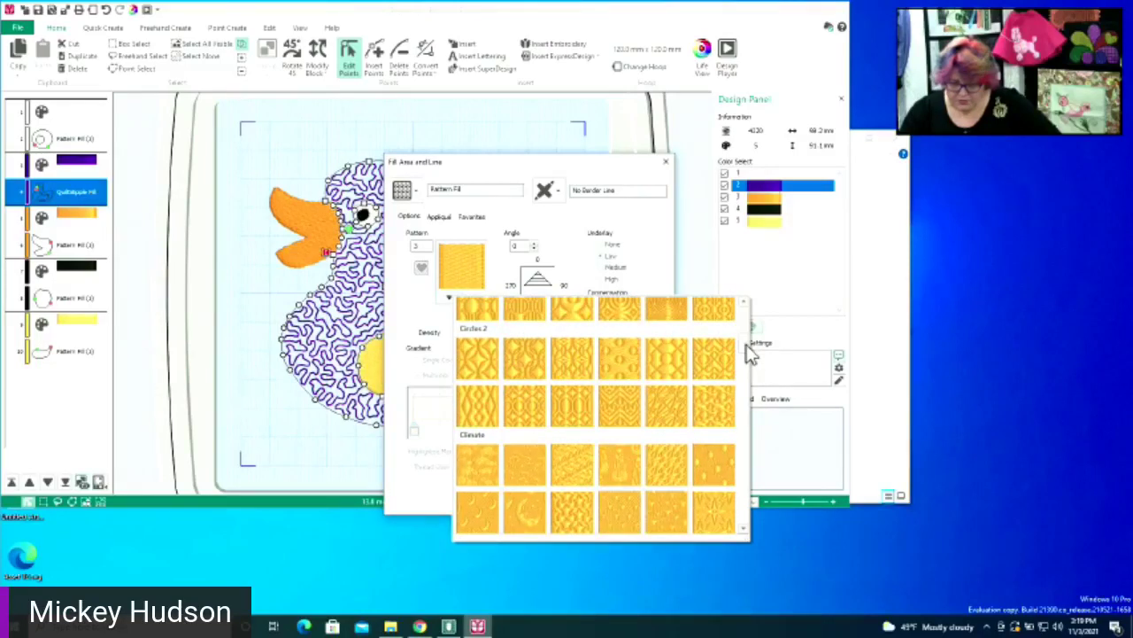
{"action": "left_click", "coordinate": [590, 314]}
{"action": "left_click", "coordinate": [526, 504]}
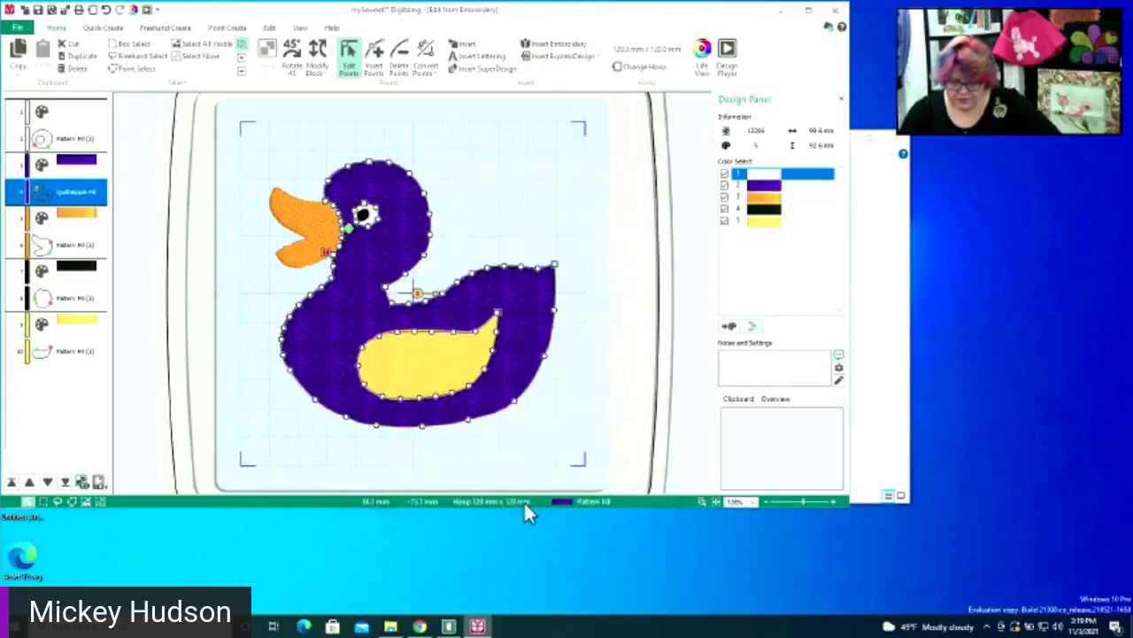
Change the thread of color 2, used for the duck's body, to the light yellow TH Gold from the quick colors
{"action": "double_click", "coordinate": [757, 185]}
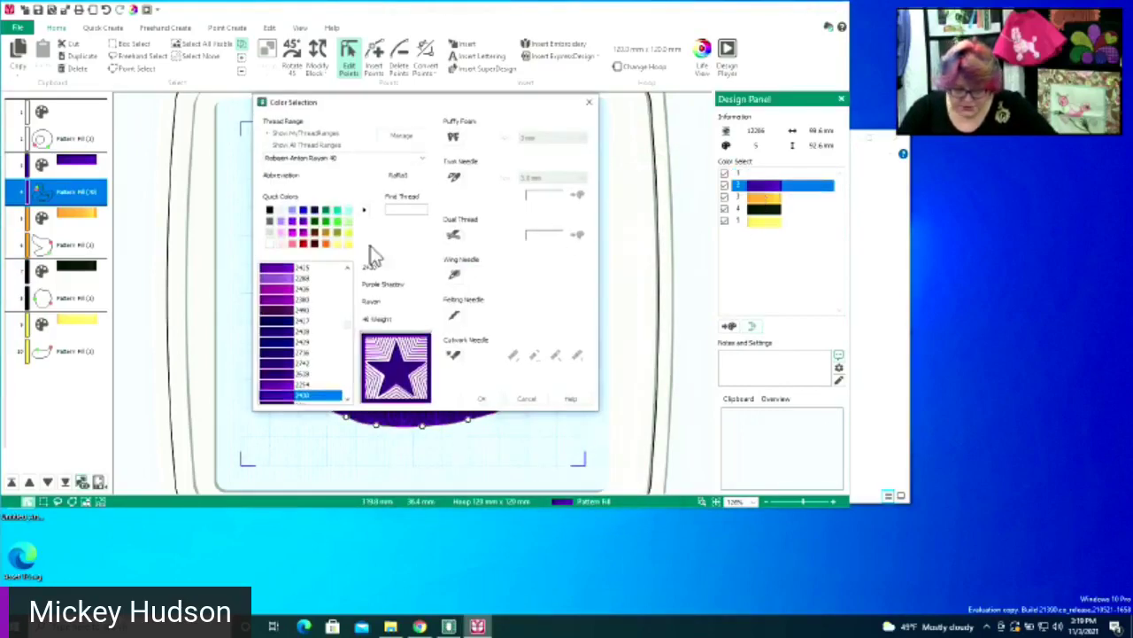
{"action": "left_click", "coordinate": [337, 247]}
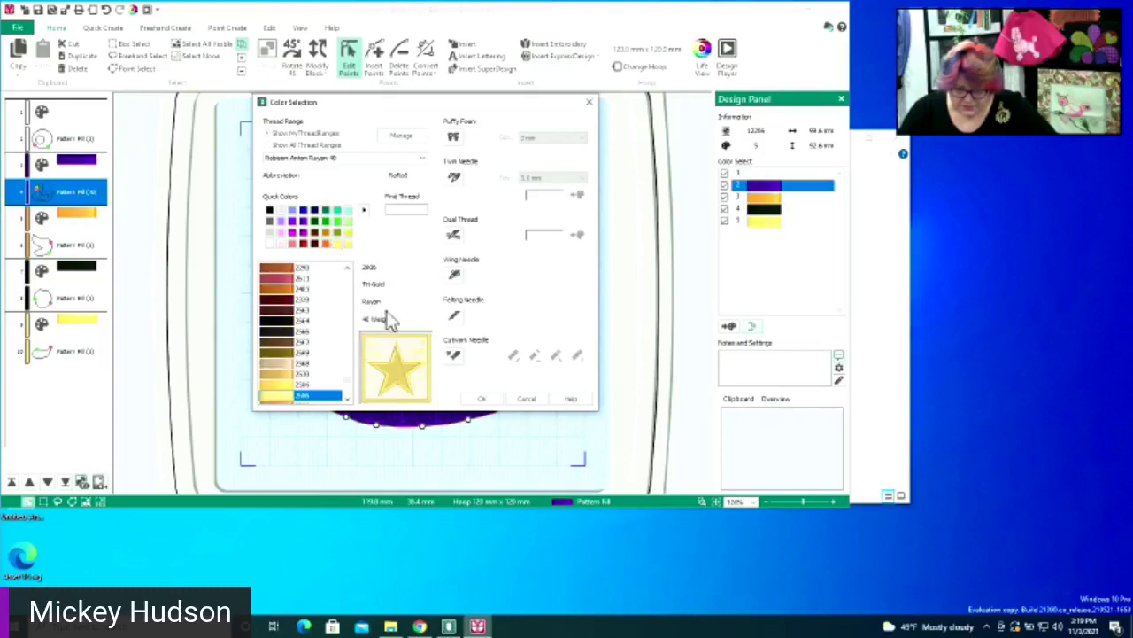
{"action": "left_click", "coordinate": [483, 399]}
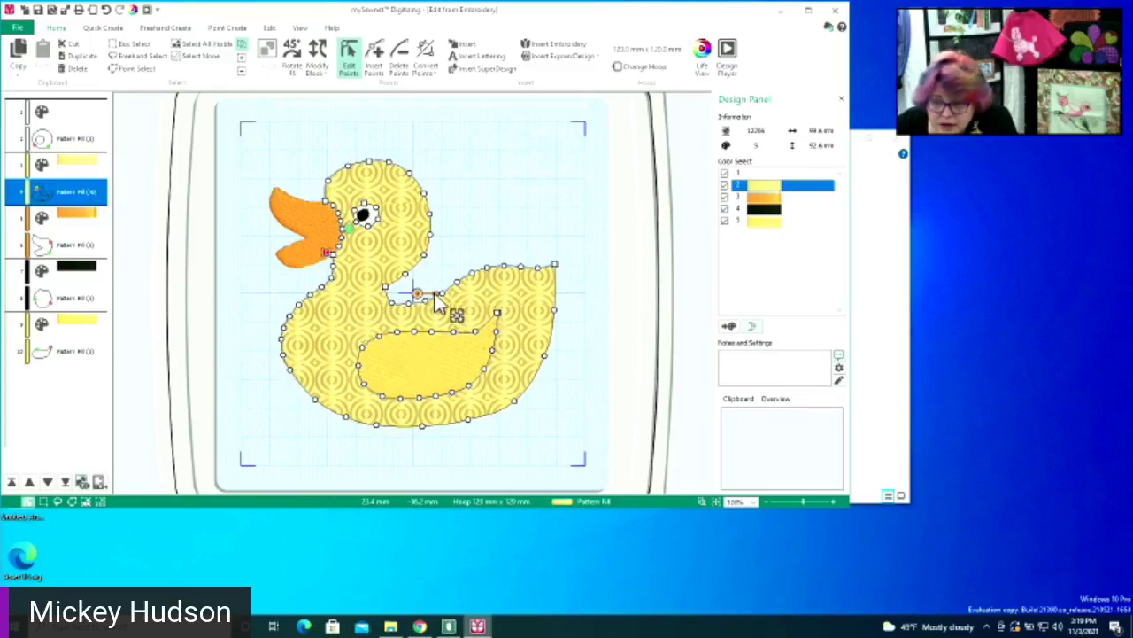
Adjust the stitch angle of the body's circle pattern fill slightly with its angle handle
{"action": "key", "text": "Escape"}
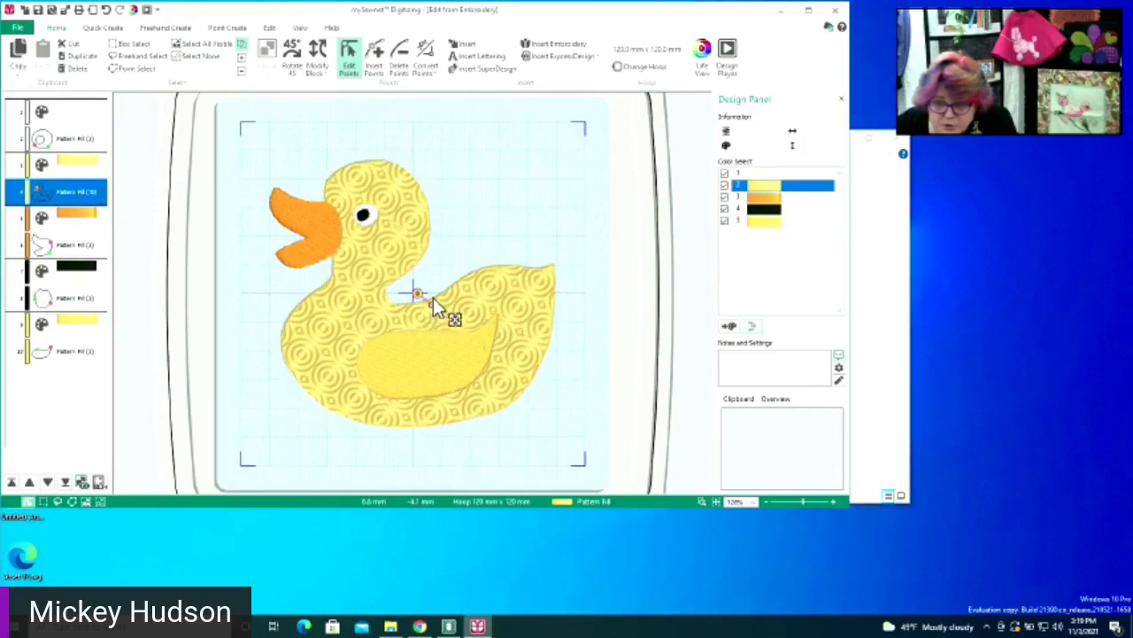
{"action": "left_click", "coordinate": [434, 305]}
{"action": "key", "text": "Escape"}
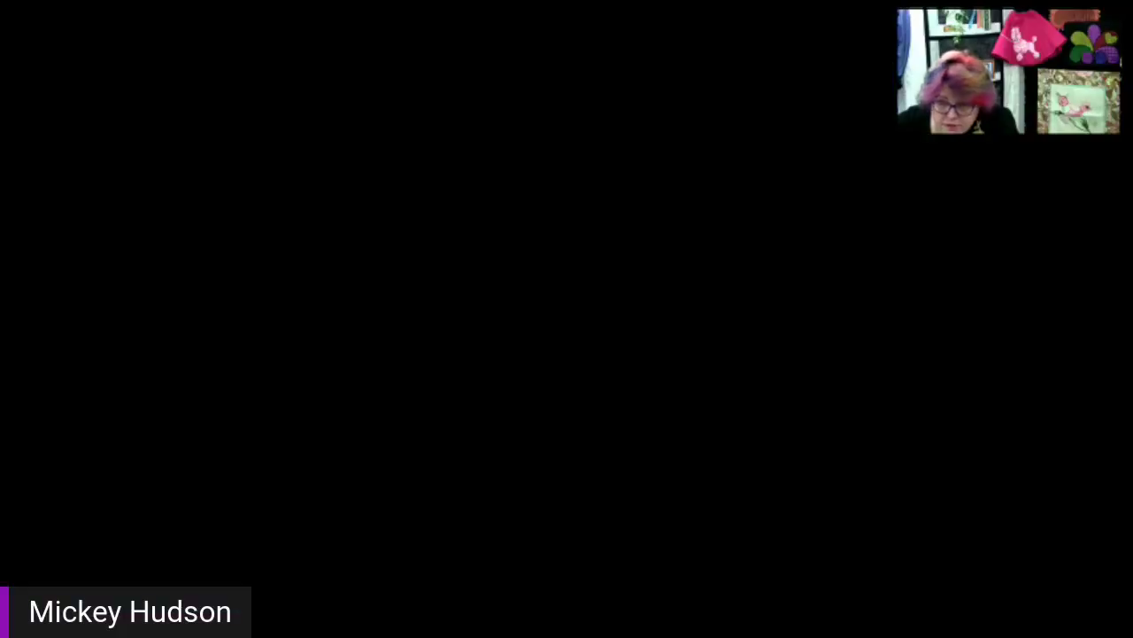
{"action": "left_click", "coordinate": [435, 295]}
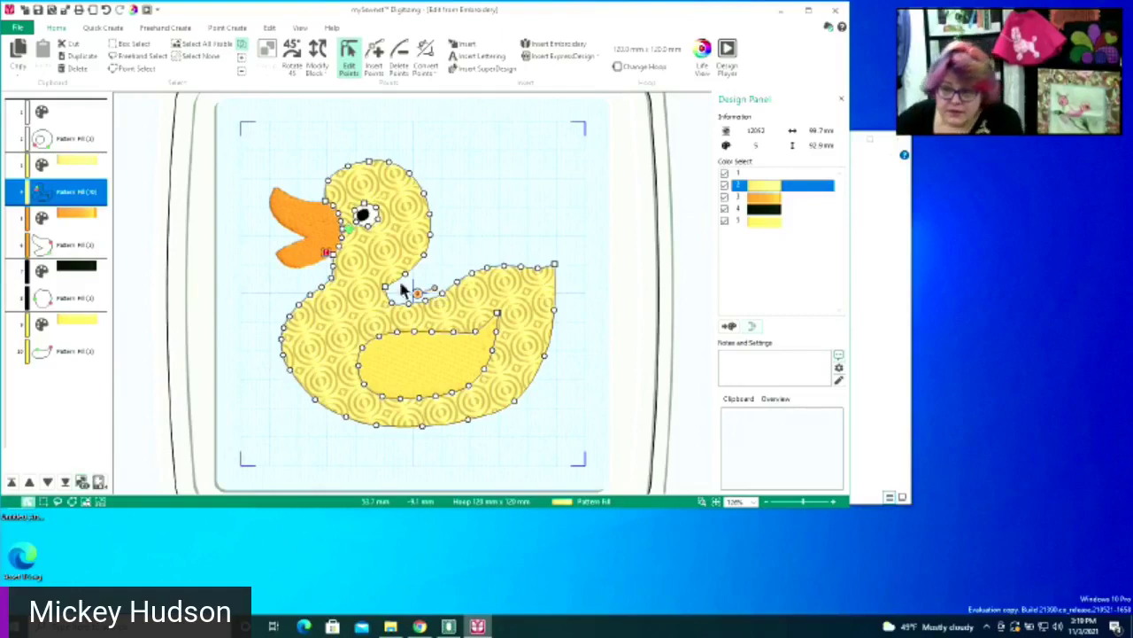
Close mySewnet Digitizing and return to mySewnet Embroidery with the edited duck
{"action": "left_click", "coordinate": [85, 221]}
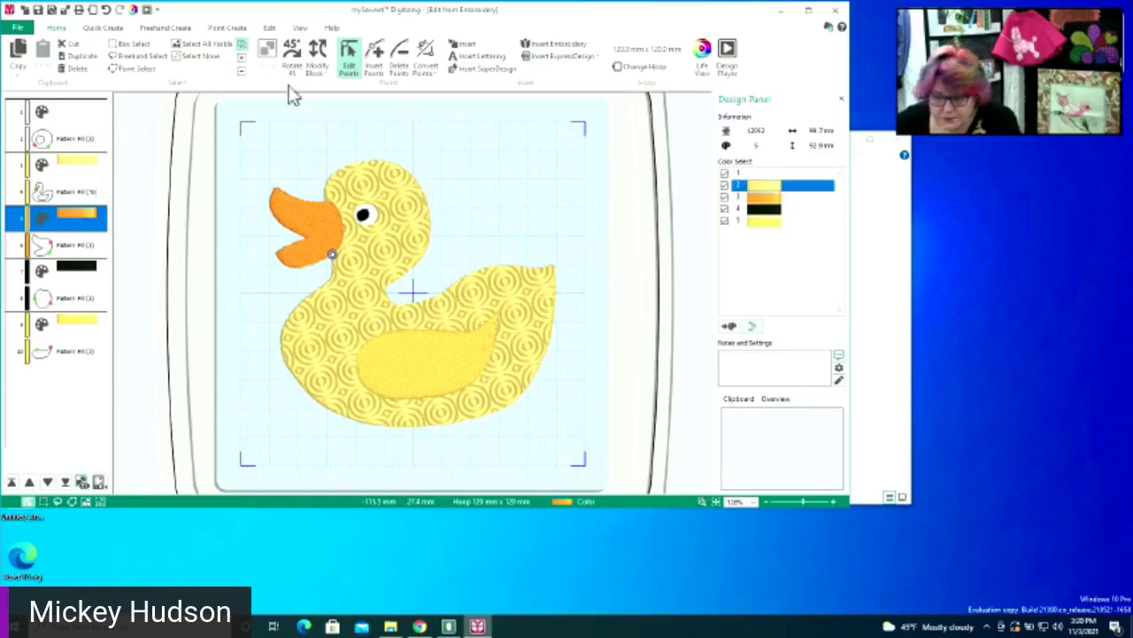
{"action": "left_click_drag", "start_coordinate": [283, 20], "coordinate": [397, 31]}
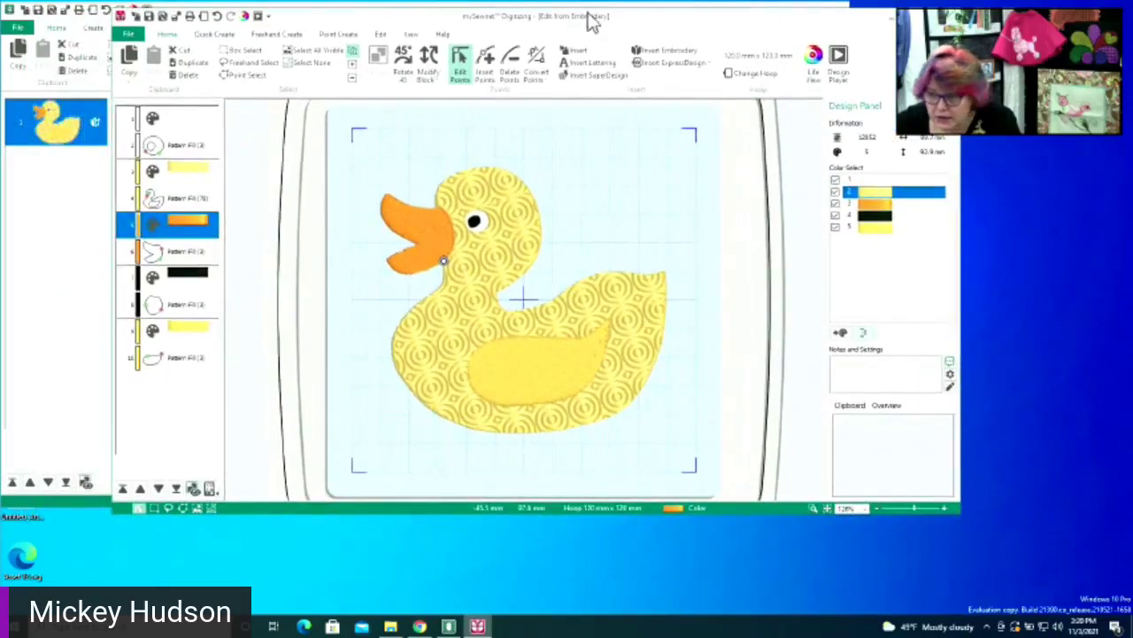
{"action": "left_click_drag", "start_coordinate": [646, 22], "coordinate": [575, 51]}
{"action": "left_click", "coordinate": [875, 49]}
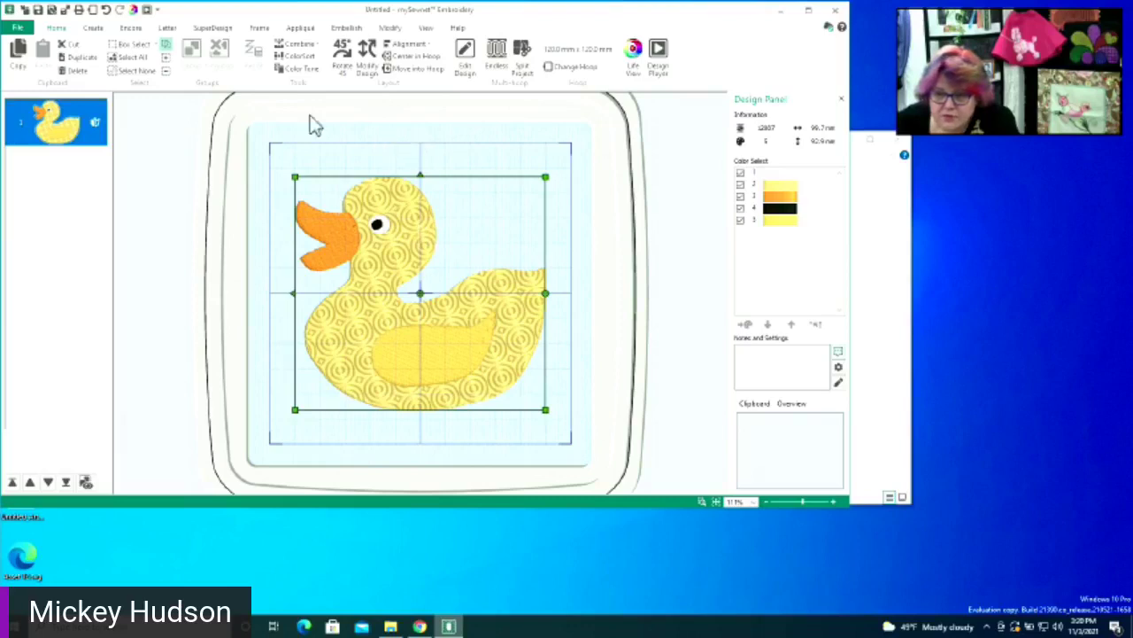
Add the lettering "Duck" to the hoop in the 15 mm Calligraph font
{"action": "left_click", "coordinate": [167, 27]}
{"action": "left_click", "coordinate": [260, 44]}
{"action": "type", "text": "Duck"}
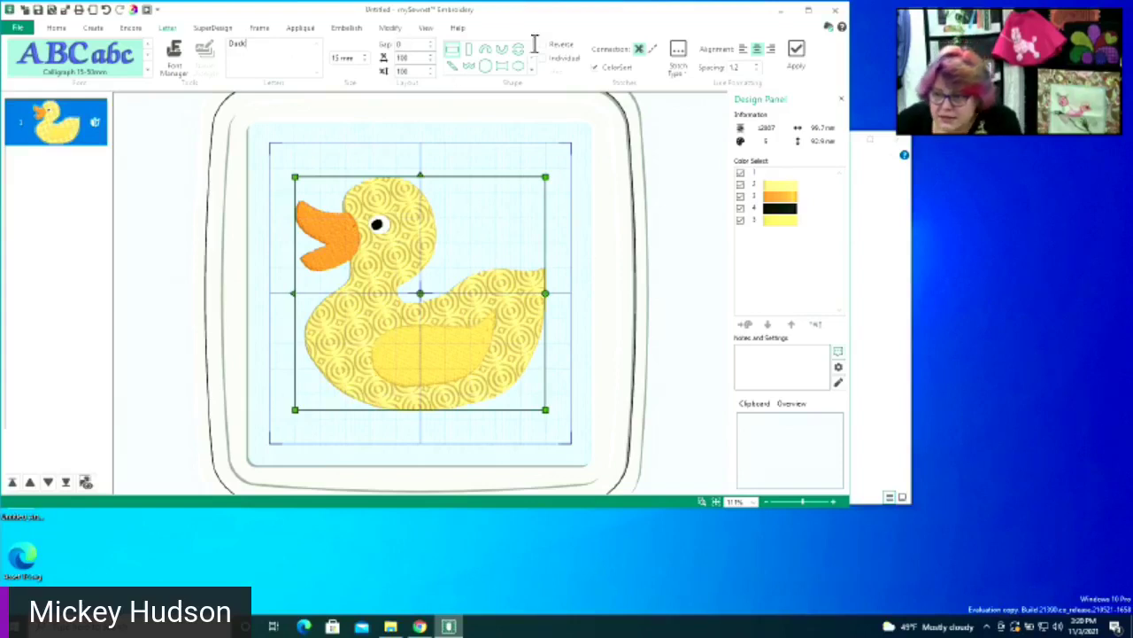
{"action": "left_click", "coordinate": [796, 50]}
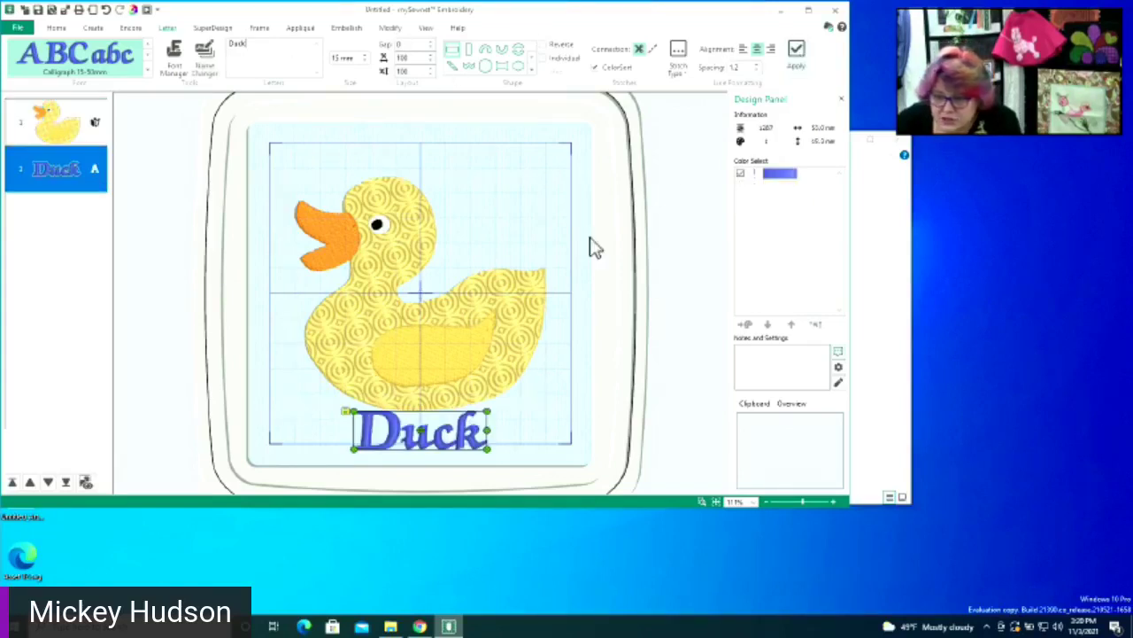
Move the "Duck" lettering above the duck's tail and shift the duck design slightly away from it
{"action": "left_click_drag", "start_coordinate": [449, 440], "coordinate": [519, 202]}
{"action": "left_click", "coordinate": [442, 309]}
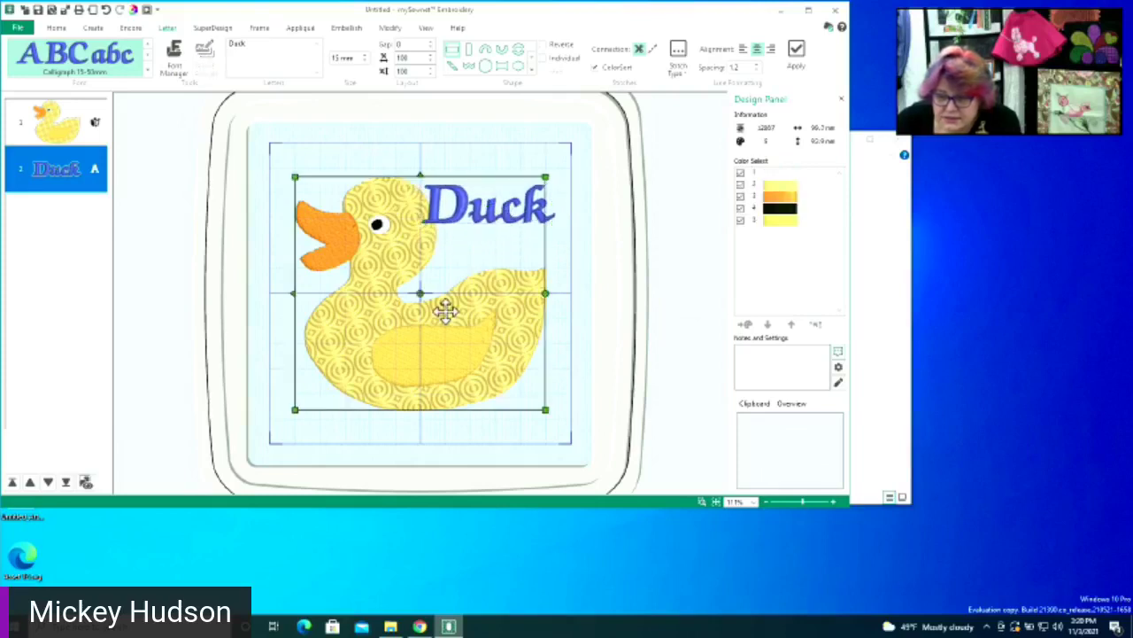
{"action": "left_click_drag", "start_coordinate": [440, 319], "coordinate": [425, 312]}
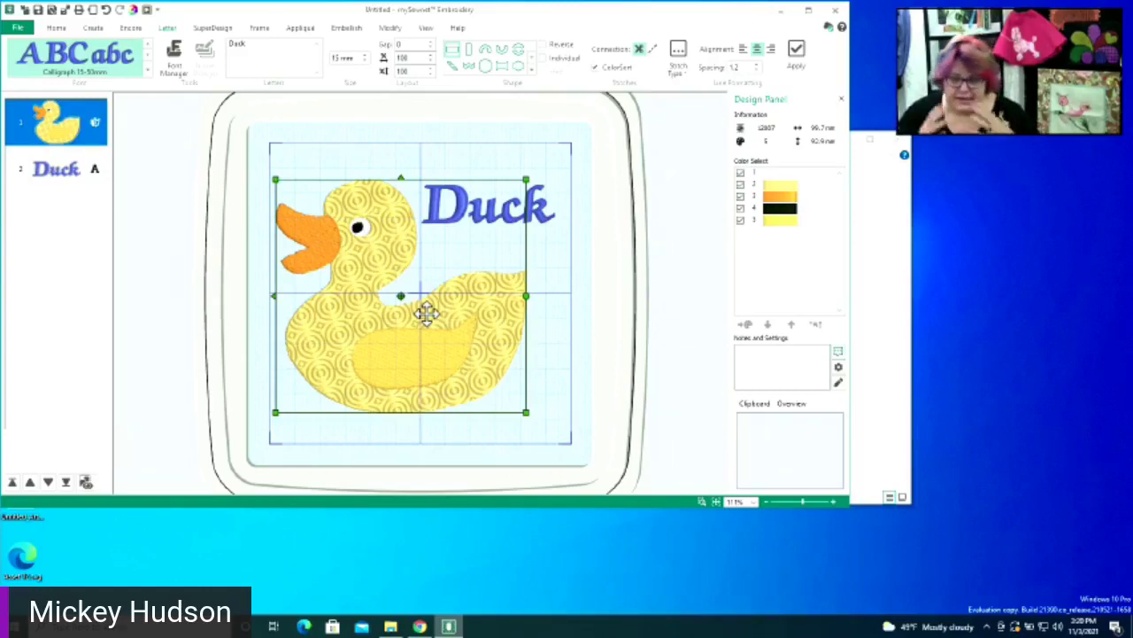
Lower the "Duck" lettering into the space between the duck's head and tail, and deselect it
{"action": "left_click", "coordinate": [456, 172]}
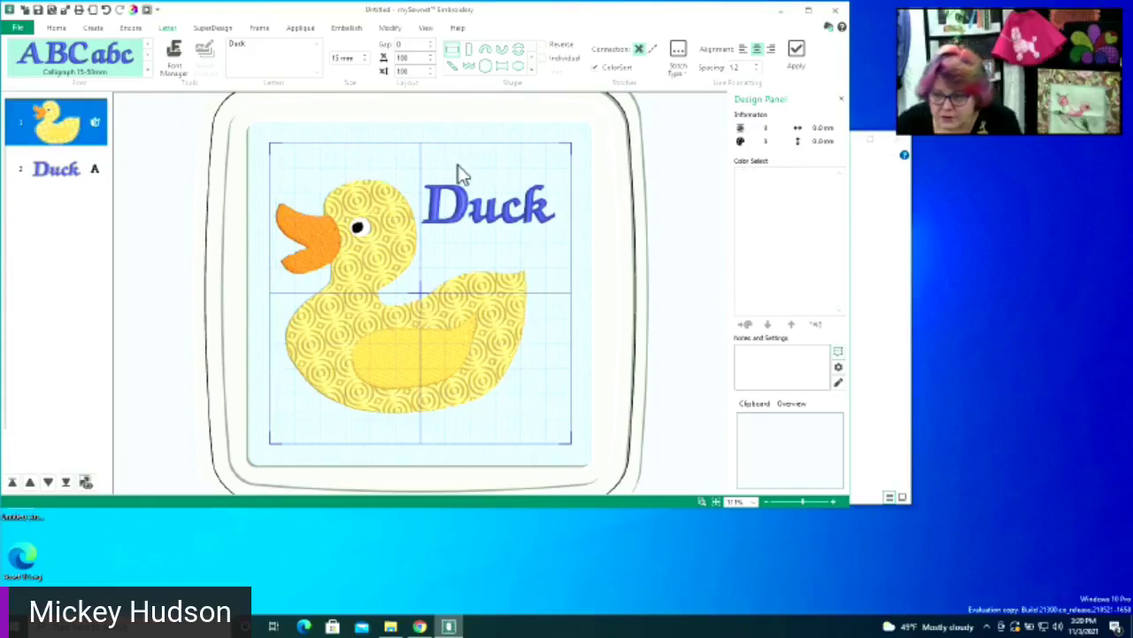
{"action": "left_click", "coordinate": [486, 223]}
{"action": "left_click_drag", "start_coordinate": [507, 217], "coordinate": [511, 248]}
{"action": "left_click", "coordinate": [485, 184]}
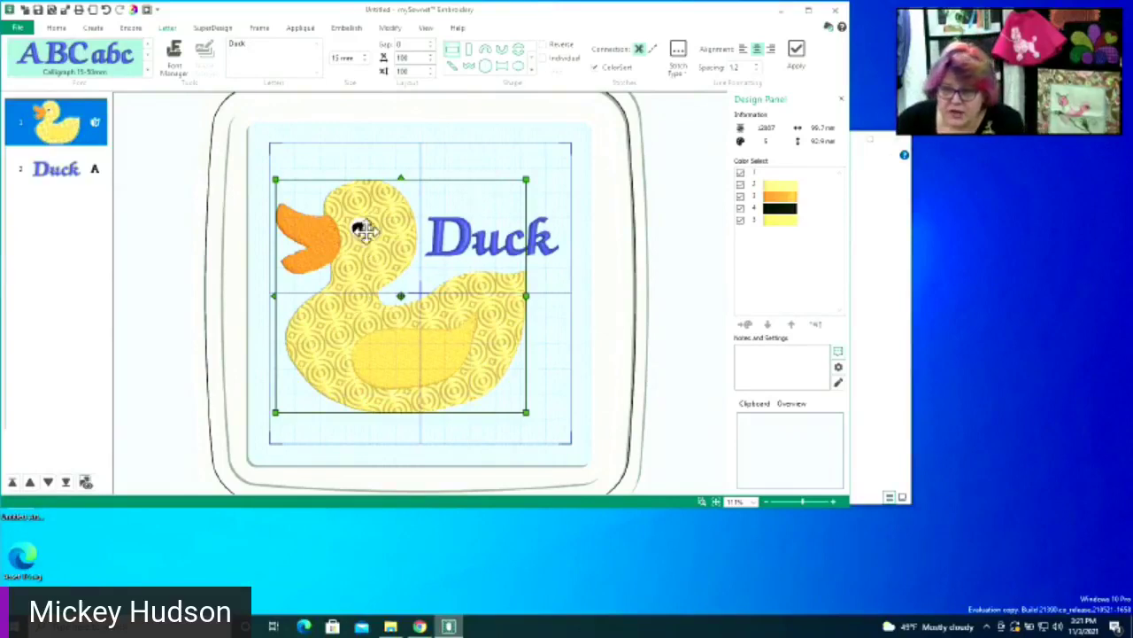
Select the lettering together with the duck, show their context options, and dismiss them and the selection
{"action": "left_click_drag", "start_coordinate": [506, 12], "coordinate": [543, 44]}
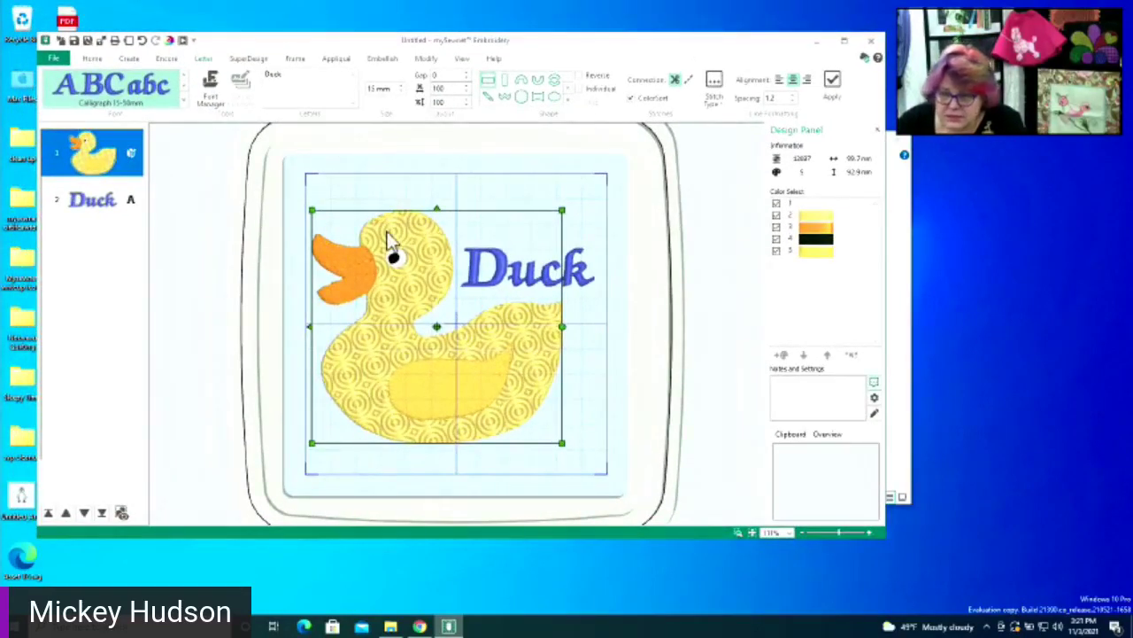
{"action": "left_click", "coordinate": [95, 200]}
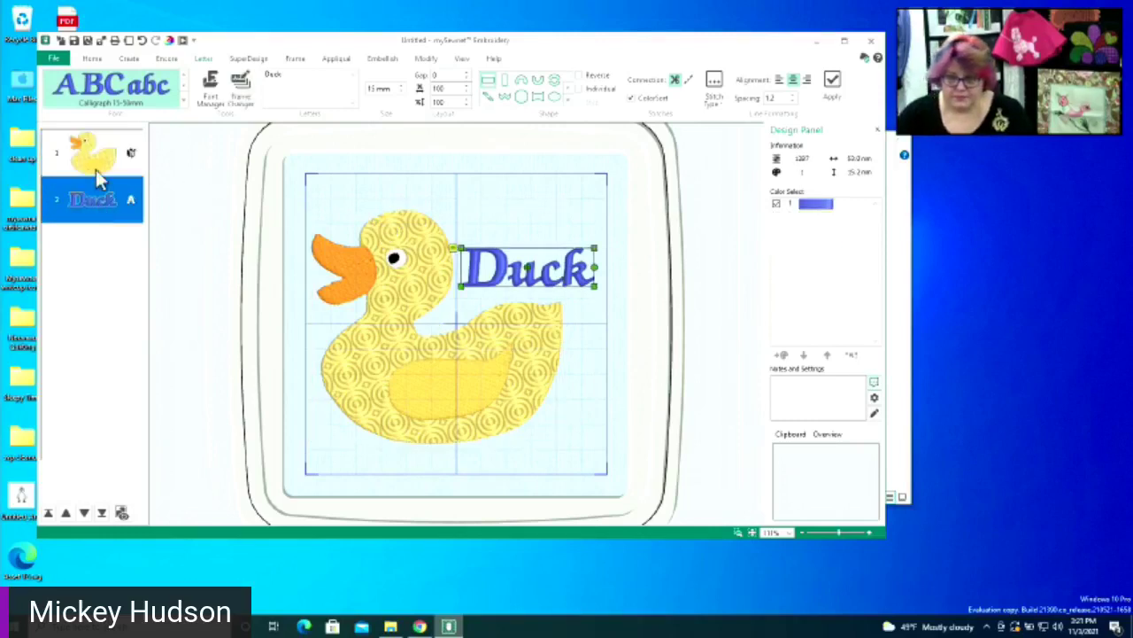
{"action": "left_click", "coordinate": [95, 170], "text": "ctrl"}
{"action": "right_click", "coordinate": [95, 170]}
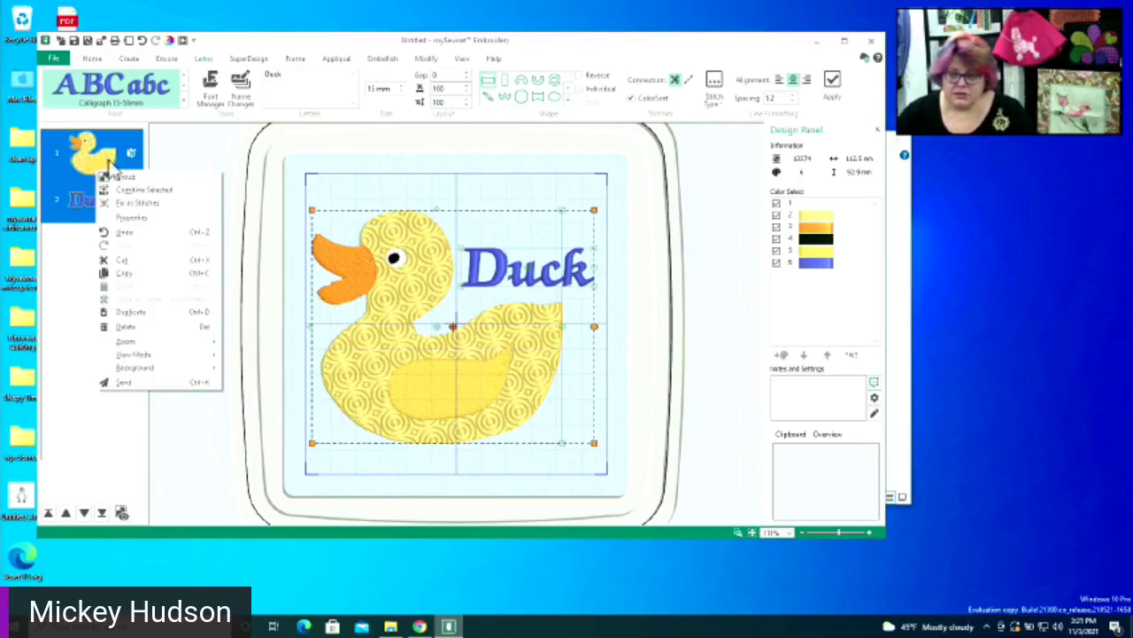
{"action": "left_click", "coordinate": [173, 157]}
{"action": "left_click", "coordinate": [99, 255]}
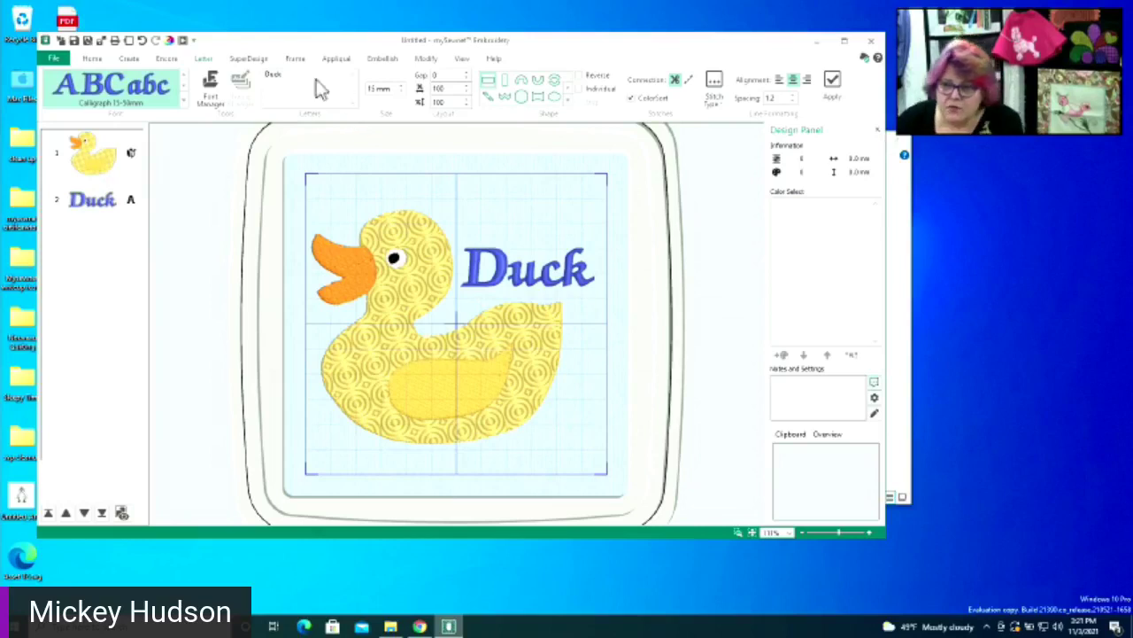
Select all designs in the hoop at once, and clear the selection
{"action": "left_click", "coordinate": [92, 58]}
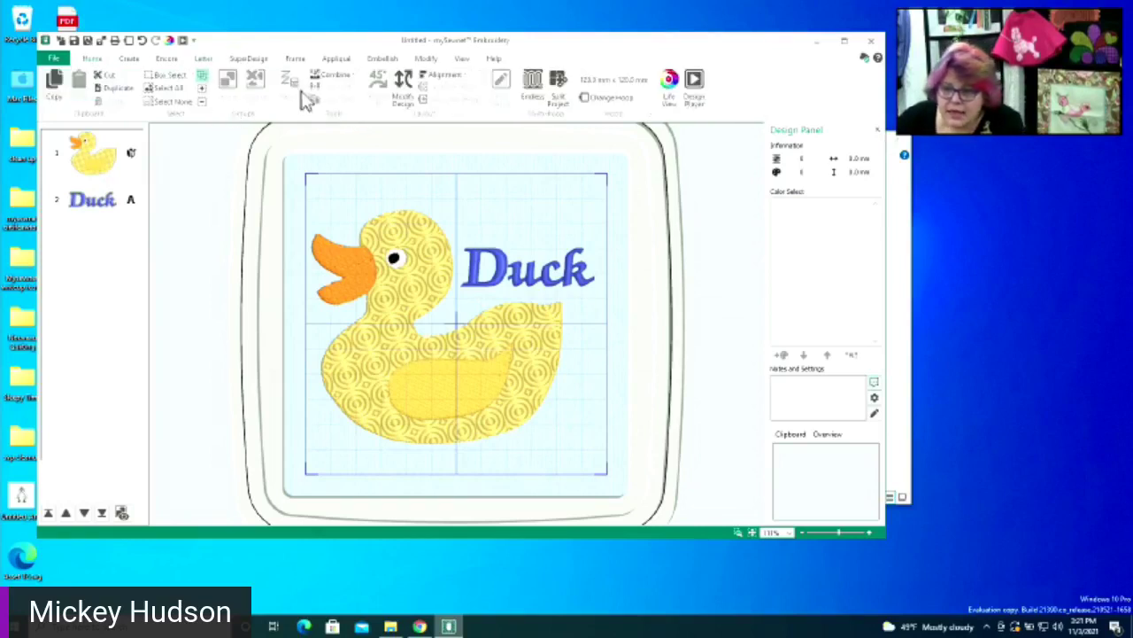
{"action": "left_click", "coordinate": [169, 89]}
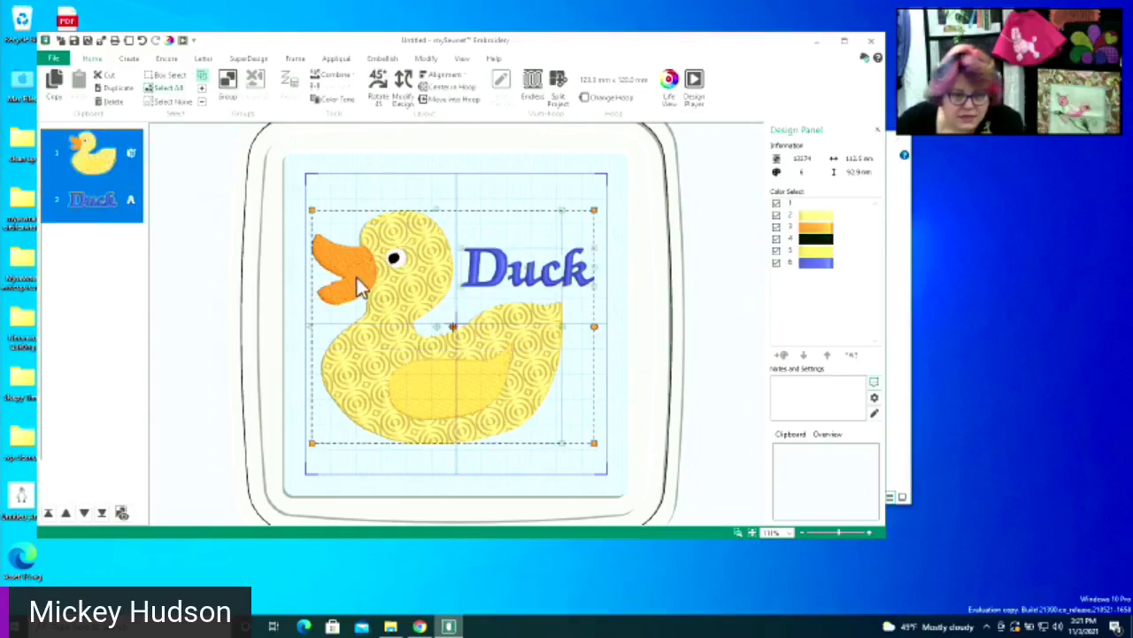
{"action": "left_click", "coordinate": [182, 218]}
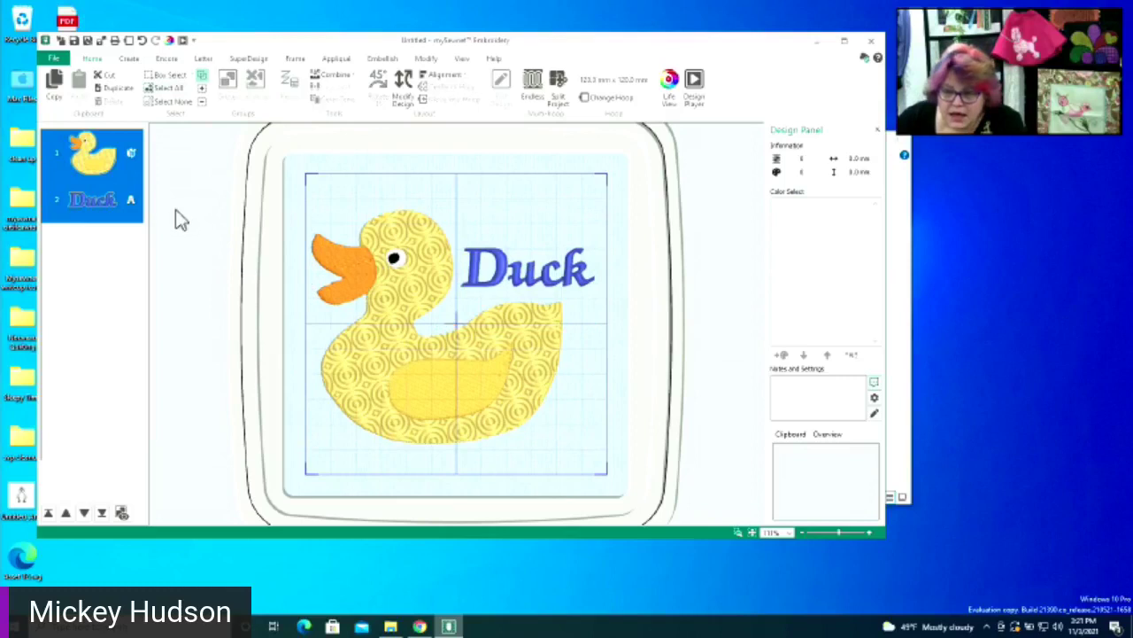
Add the lettering to a selection of the duck design in the filmstrip, and deselect both
{"action": "left_click", "coordinate": [121, 217]}
{"action": "left_click", "coordinate": [104, 159]}
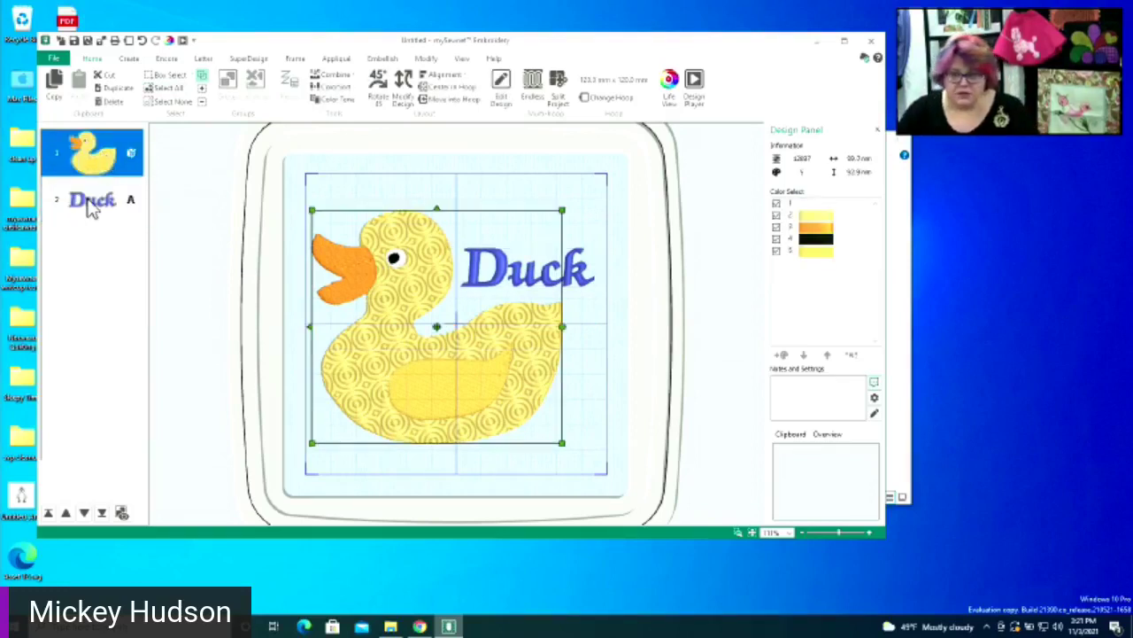
{"action": "left_click", "coordinate": [88, 202], "text": "ctrl"}
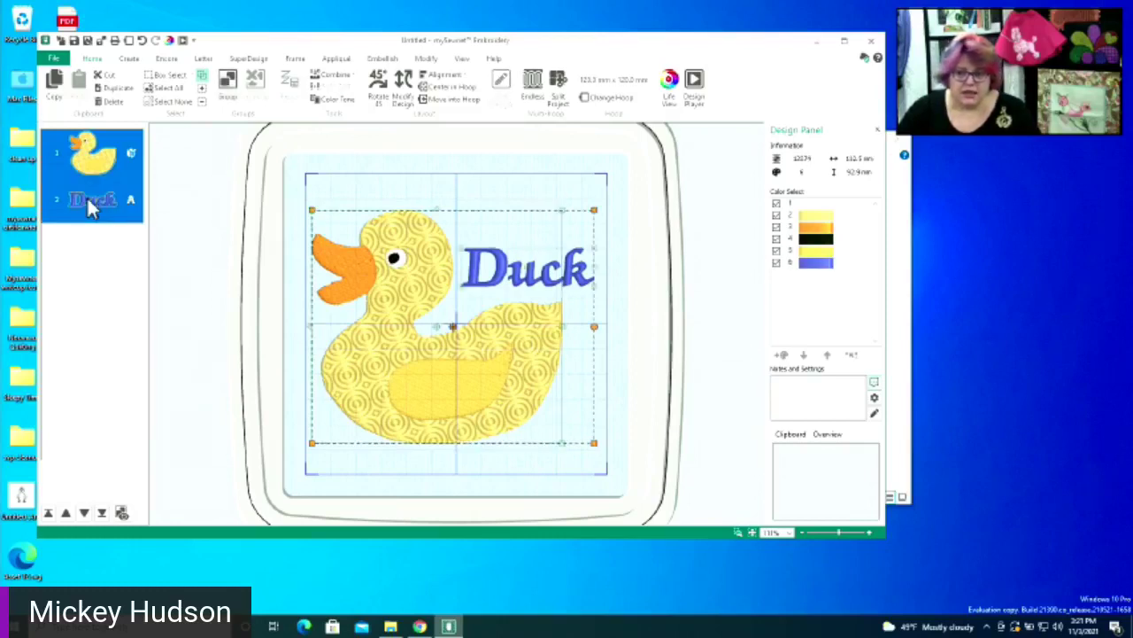
{"action": "left_click", "coordinate": [181, 209]}
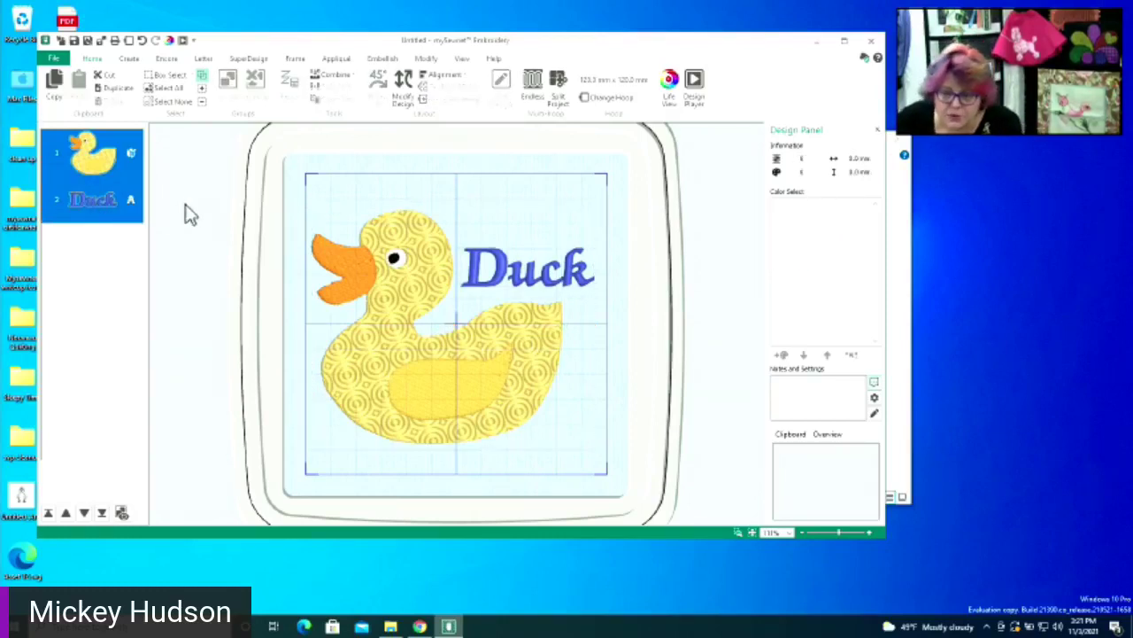
Select the duck and the "Duck" lettering by drawing a selection box around both
{"action": "left_click", "coordinate": [132, 211]}
{"action": "left_click", "coordinate": [285, 181]}
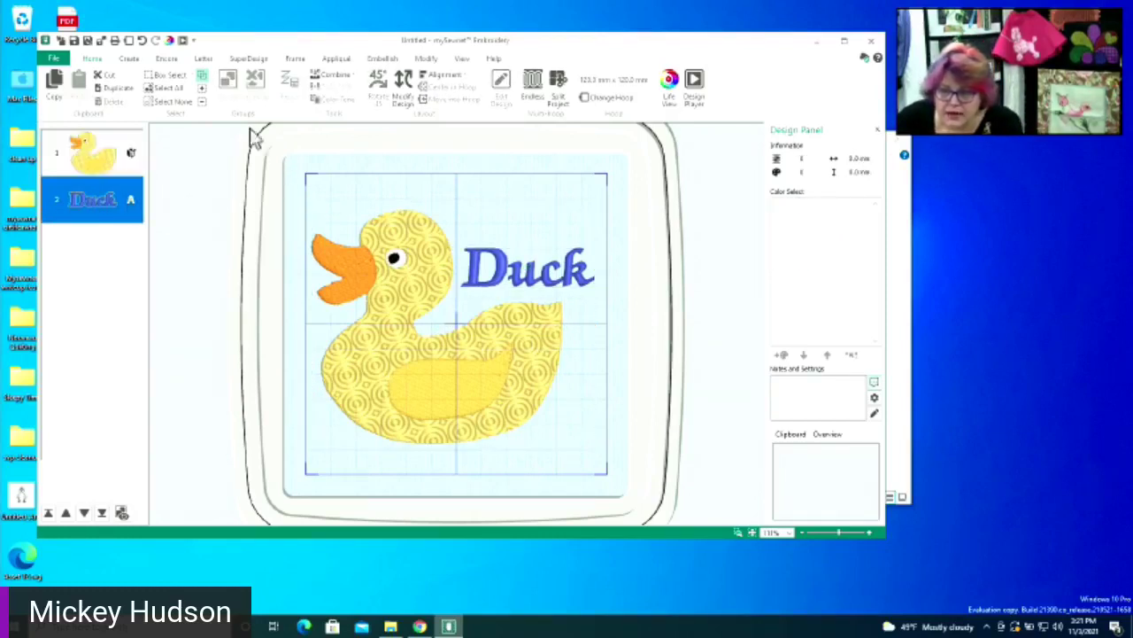
{"action": "left_click", "coordinate": [162, 77]}
{"action": "left_click_drag", "start_coordinate": [309, 181], "coordinate": [619, 465]}
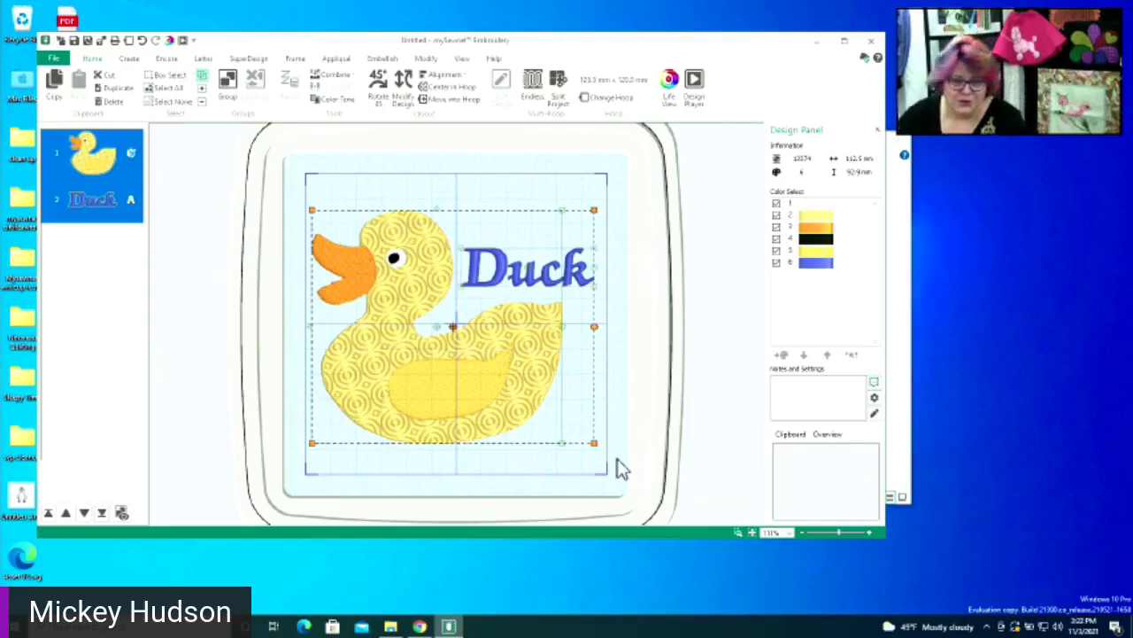
Delete the selected duck design and "Duck" lettering from the hoop
{"action": "right_click", "coordinate": [457, 365]}
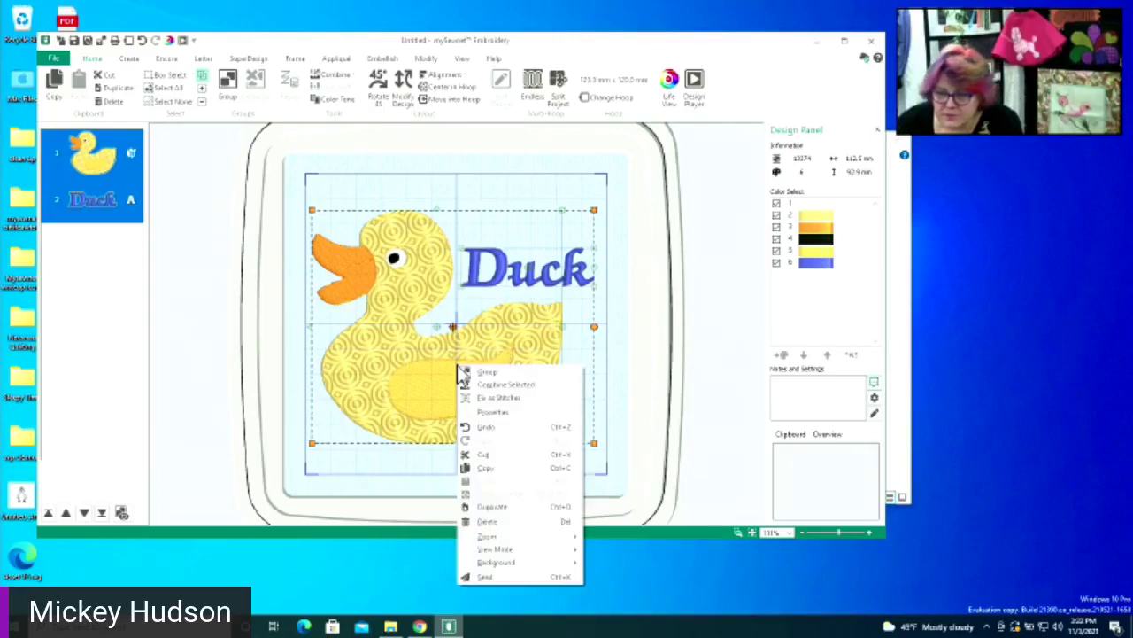
{"action": "left_click", "coordinate": [493, 522]}
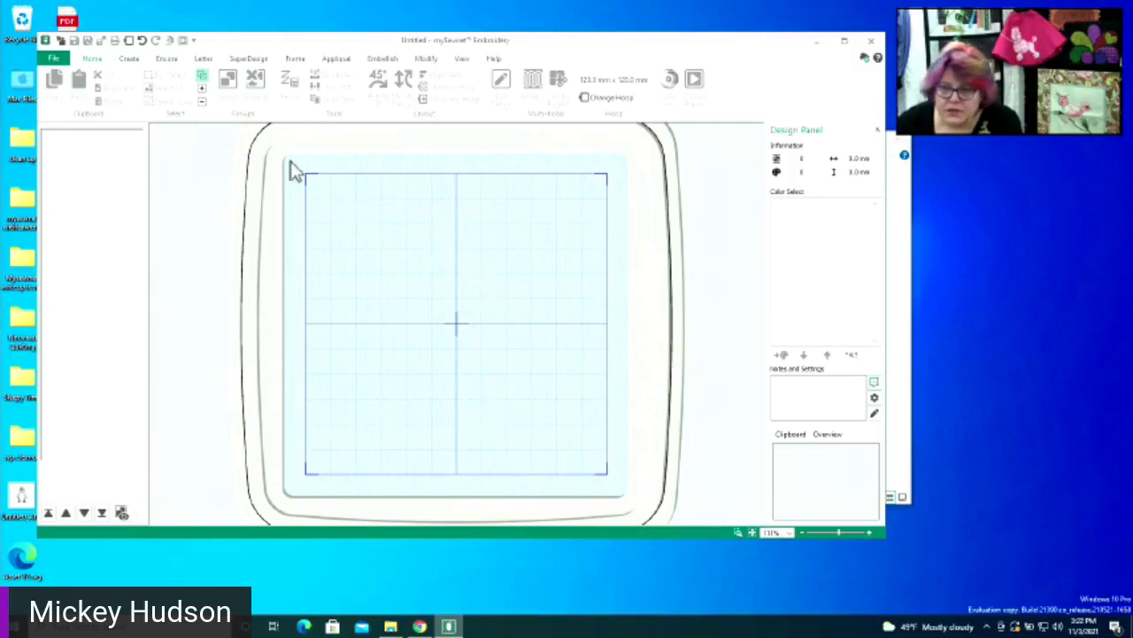
Browse the lettering font gallery across its categories, including Appliqué, Children, Display, Effects, Elegant, Retro and Script, and leave the font unchanged
{"action": "left_click", "coordinate": [203, 58]}
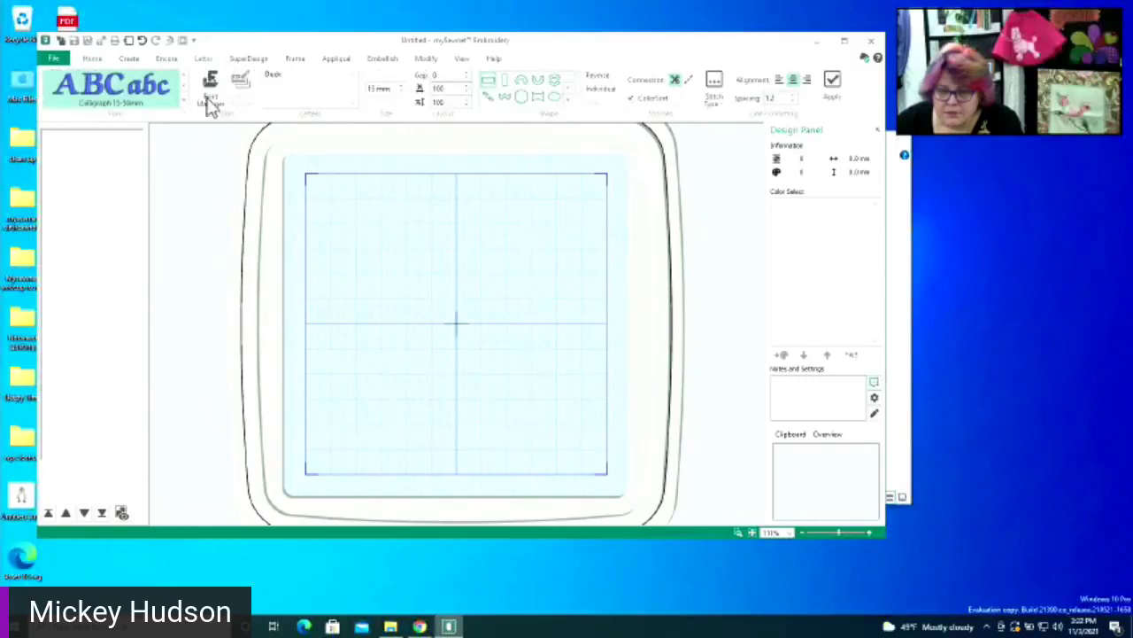
{"action": "left_click", "coordinate": [185, 101]}
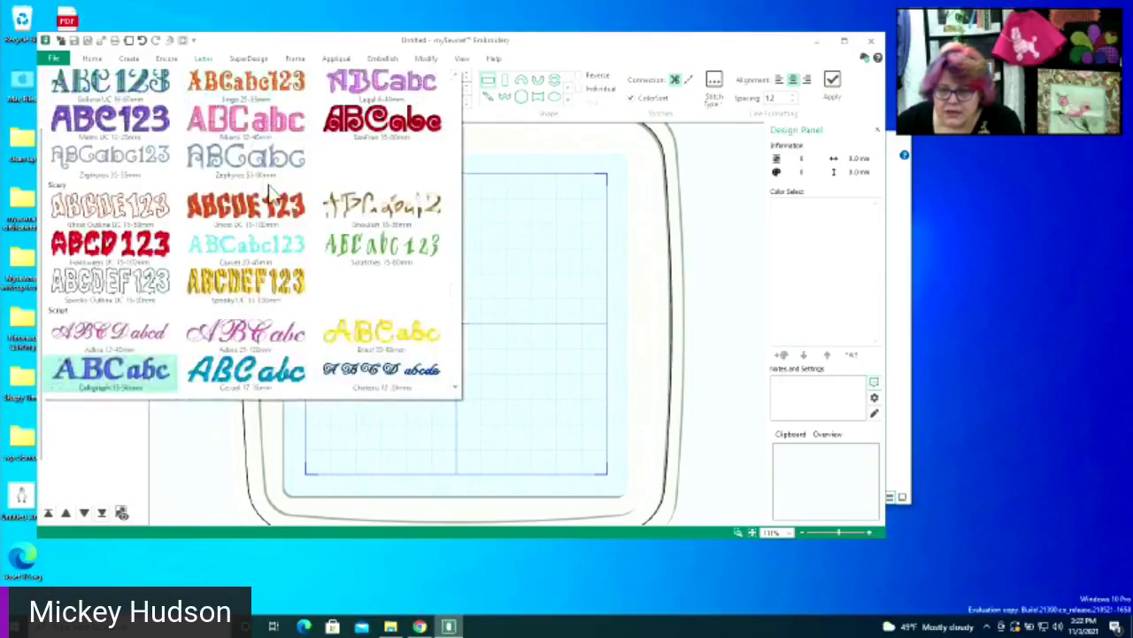
{"action": "scroll", "coordinate": [457, 294], "scroll_direction": "down", "scroll_amount": 15}
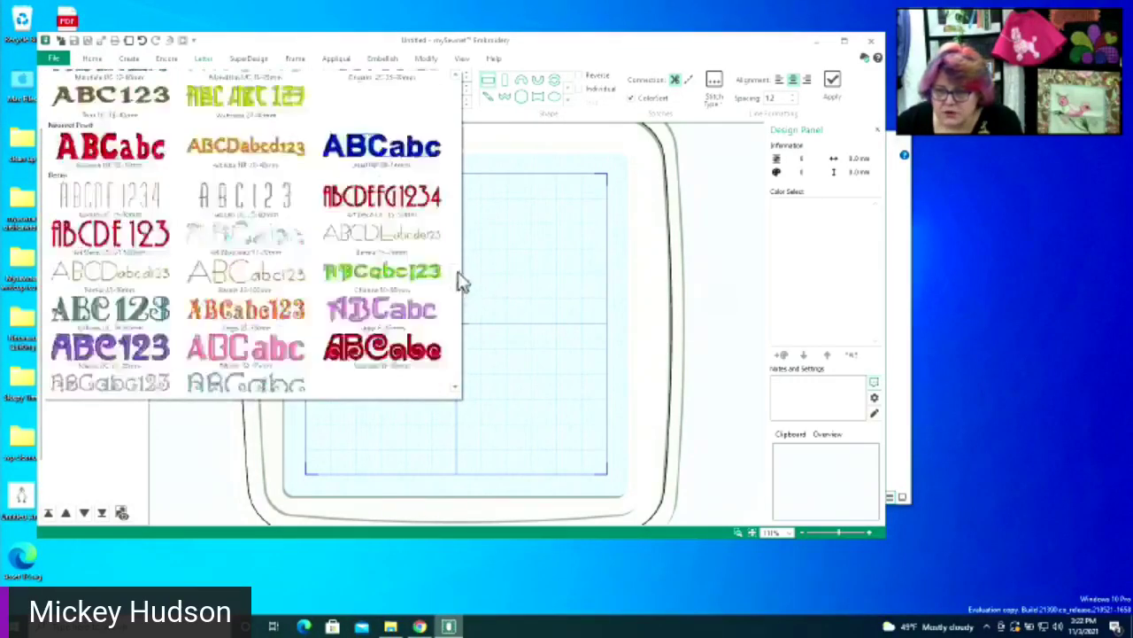
{"action": "left_click", "coordinate": [466, 179]}
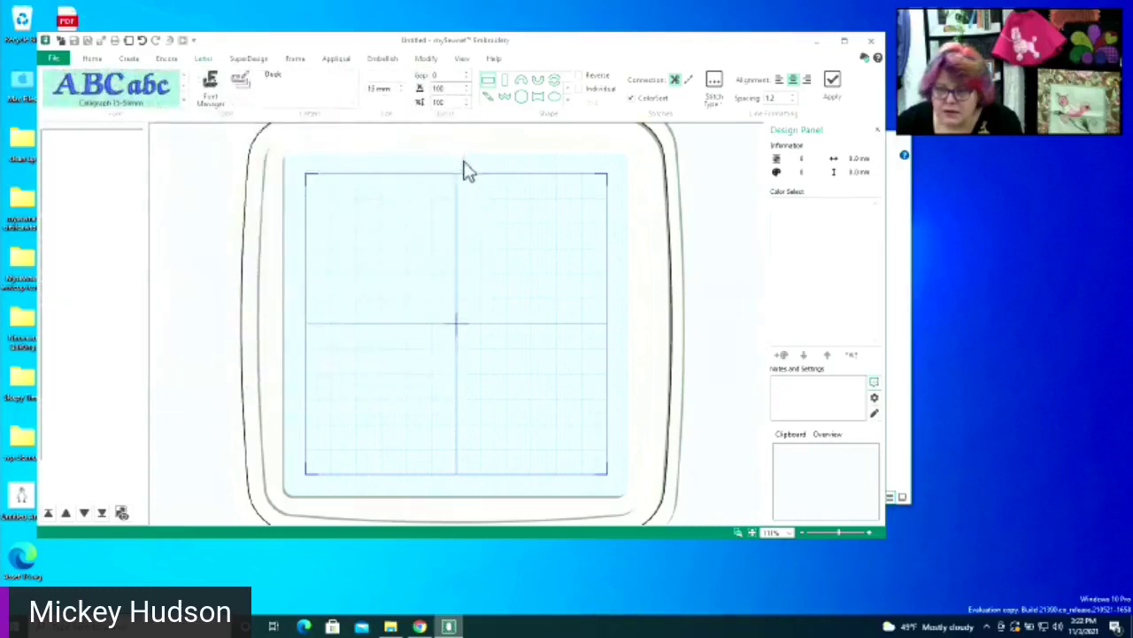
{"action": "left_click", "coordinate": [186, 101]}
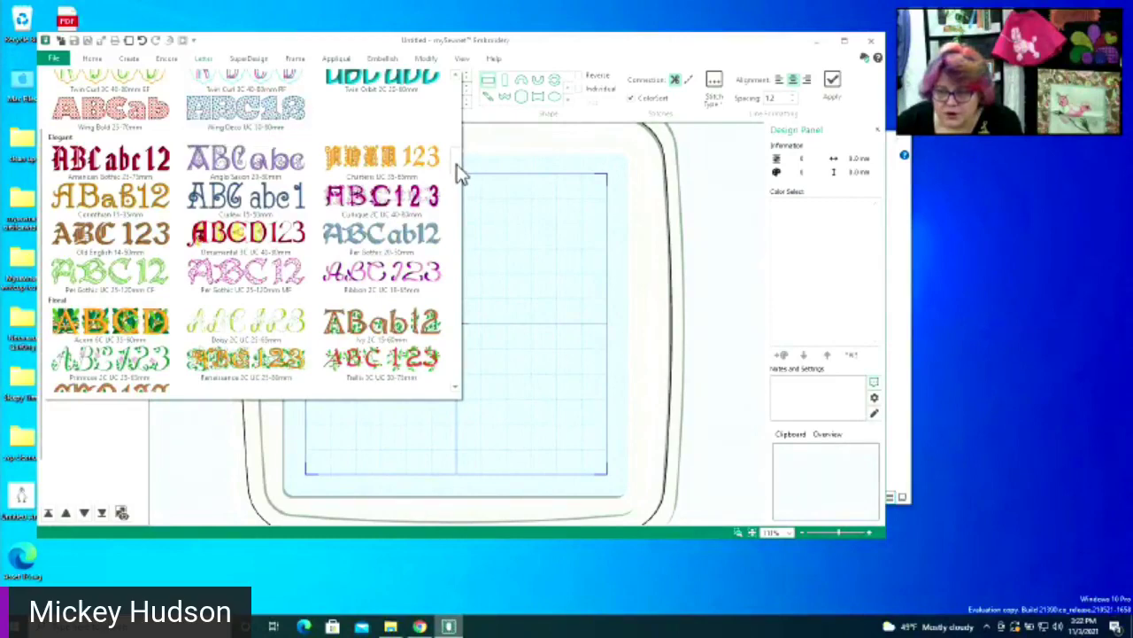
{"action": "scroll", "coordinate": [459, 174], "scroll_direction": "up", "scroll_amount": 10}
{"action": "scroll", "coordinate": [461, 108], "scroll_direction": "up", "scroll_amount": 2}
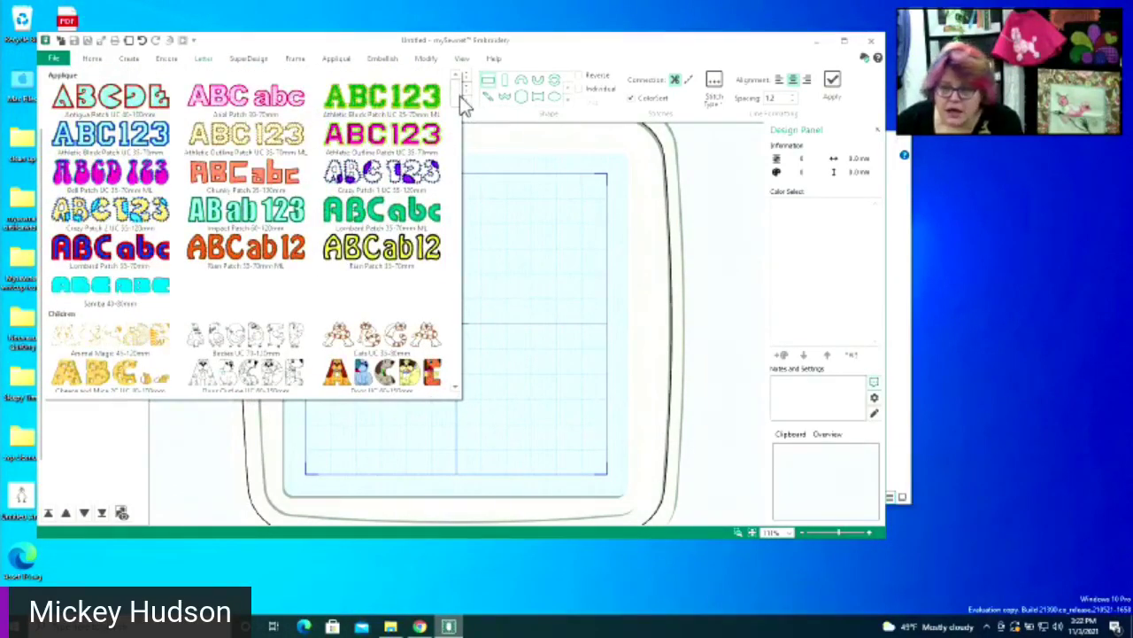
{"action": "scroll", "coordinate": [464, 110], "scroll_direction": "down", "scroll_amount": 8}
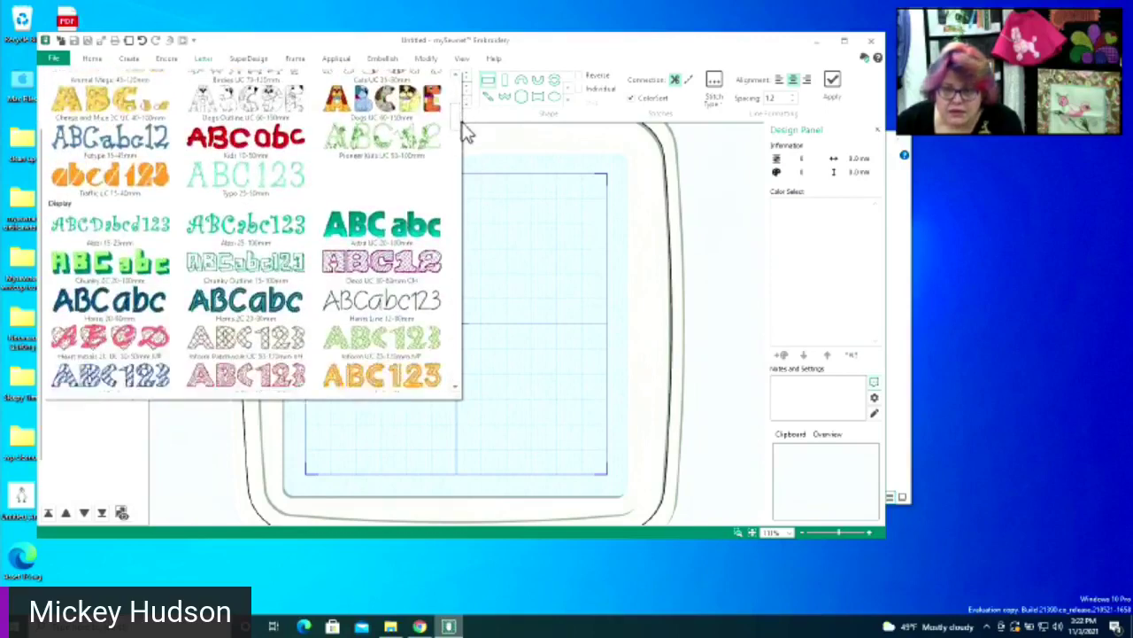
{"action": "scroll", "coordinate": [466, 151], "scroll_direction": "down", "scroll_amount": 3}
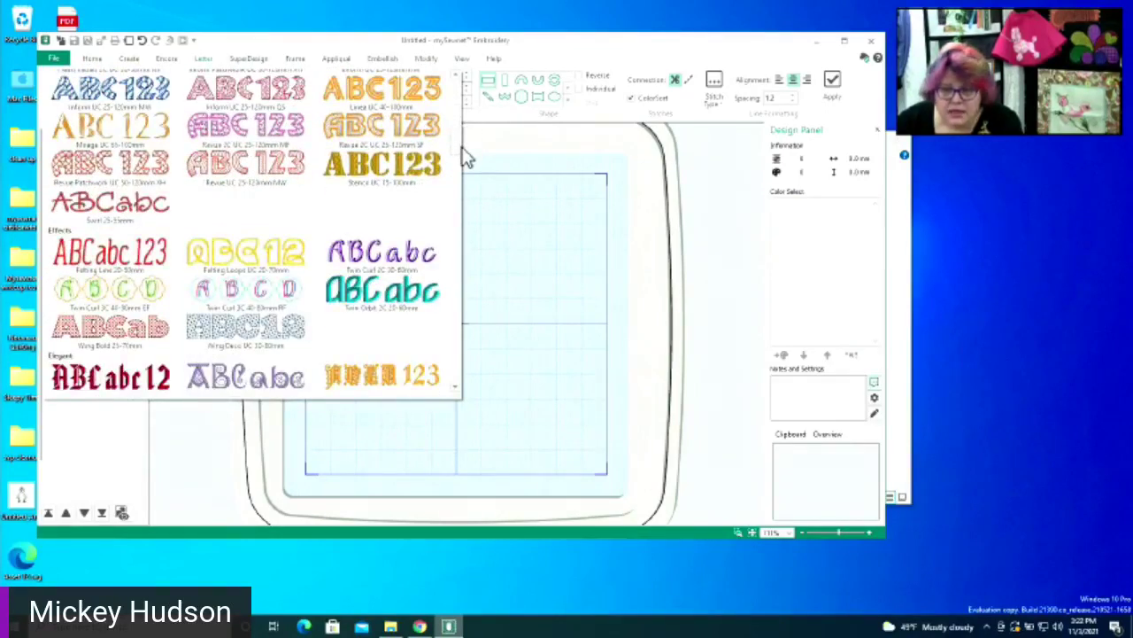
{"action": "left_click", "coordinate": [466, 158]}
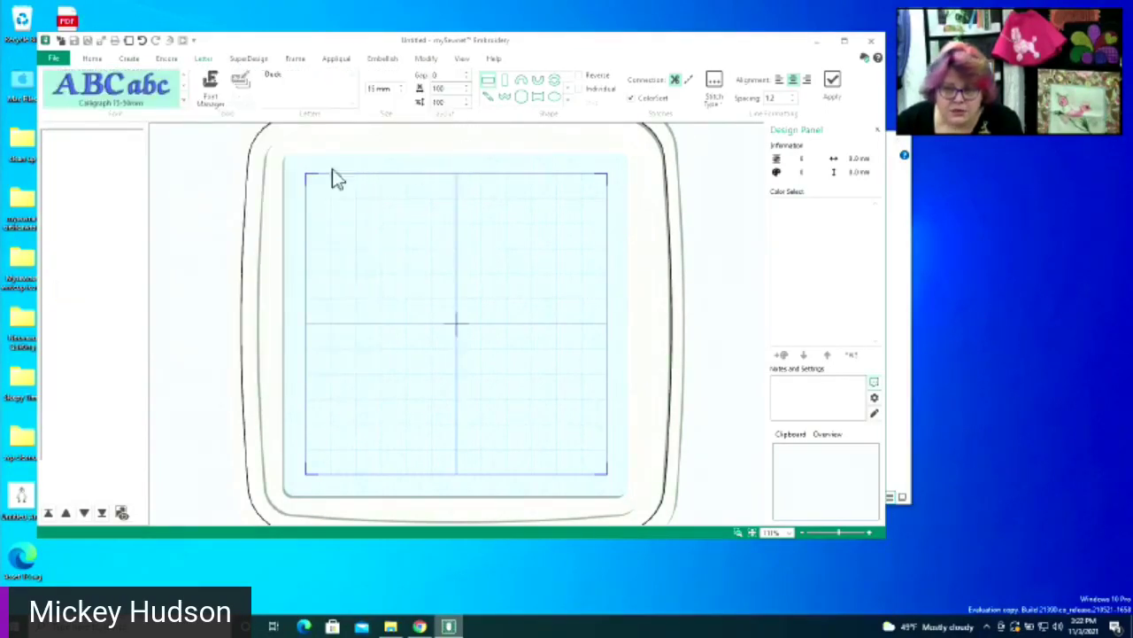
Open the Font Manager and try to edit the Calligraph 15-50mm font as an imported font
{"action": "left_click", "coordinate": [210, 83]}
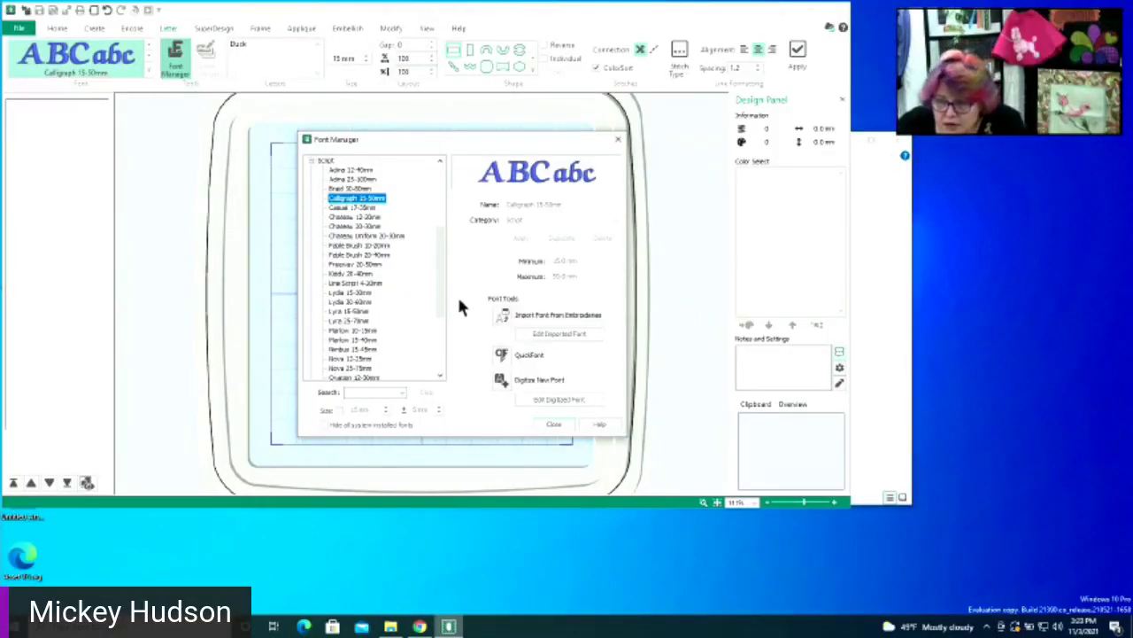
{"action": "left_click", "coordinate": [554, 424]}
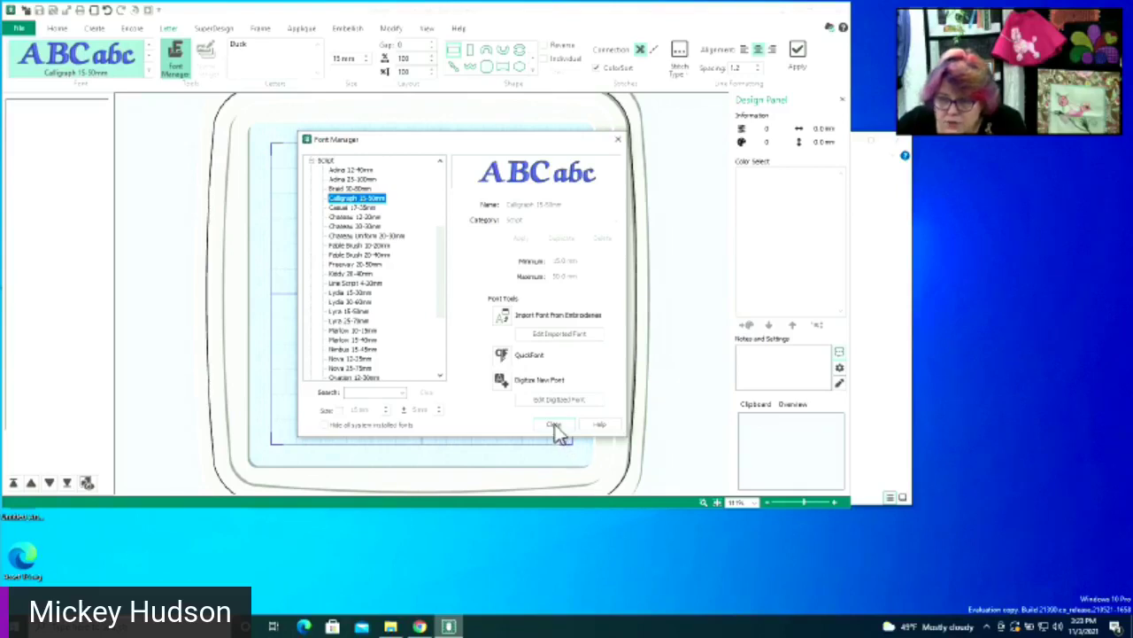
{"action": "left_click", "coordinate": [177, 61]}
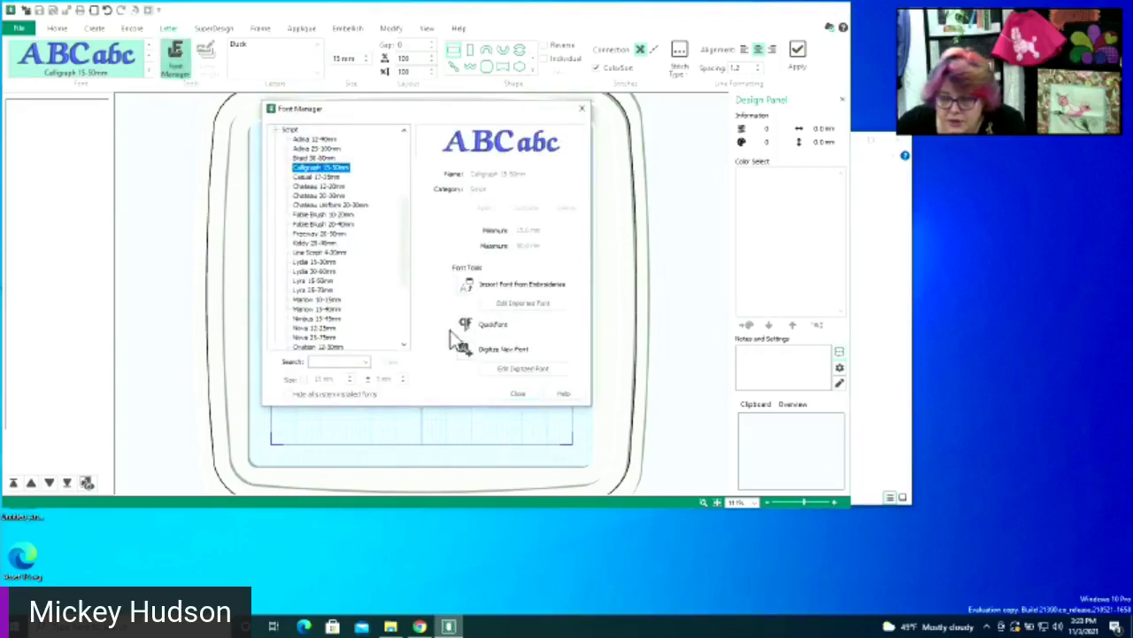
{"action": "left_click", "coordinate": [513, 308]}
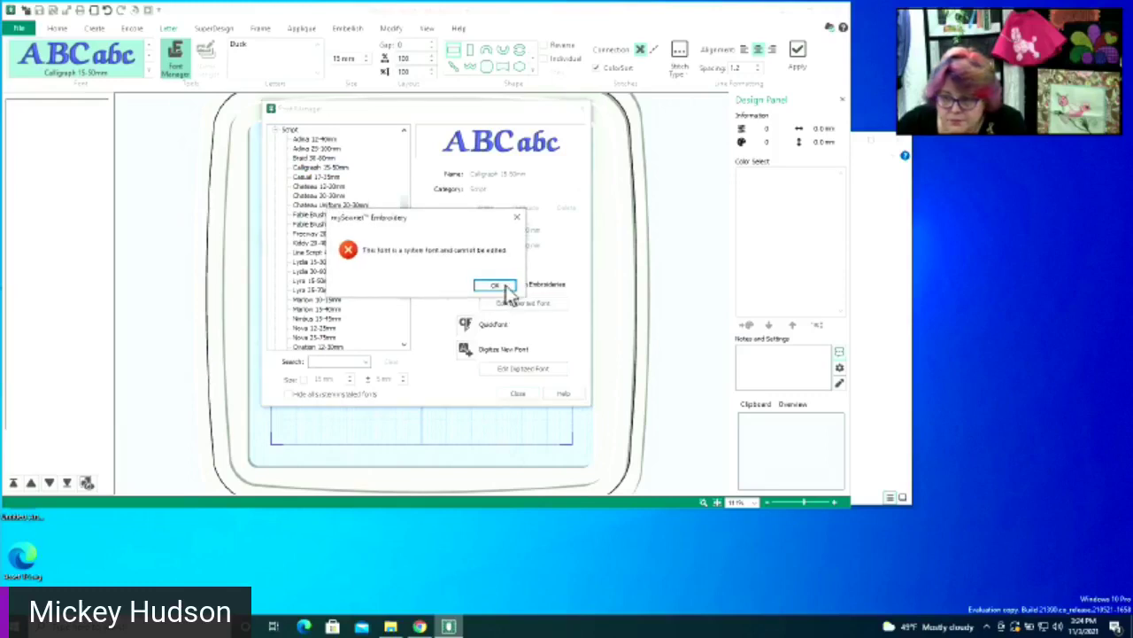
{"action": "left_click", "coordinate": [507, 287]}
Look through the Font Manager's list of font categories, and start importing a font from embroideries
{"action": "mouse_move", "coordinate": [407, 206]}
{"action": "left_mouse_down"}
{"action": "mouse_move", "coordinate": [418, 179]}
{"action": "mouse_move", "coordinate": [387, 316]}
{"action": "mouse_move", "coordinate": [405, 310]}
{"action": "mouse_move", "coordinate": [412, 222]}
{"action": "left_mouse_up"}
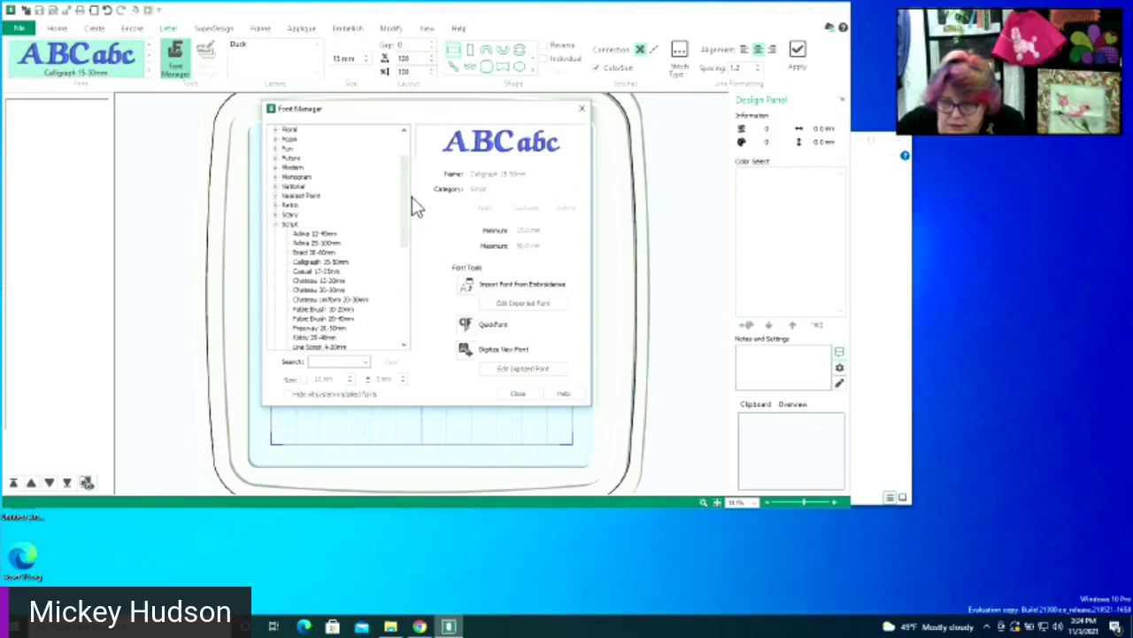
{"action": "left_click_drag", "start_coordinate": [403, 202], "coordinate": [394, 314]}
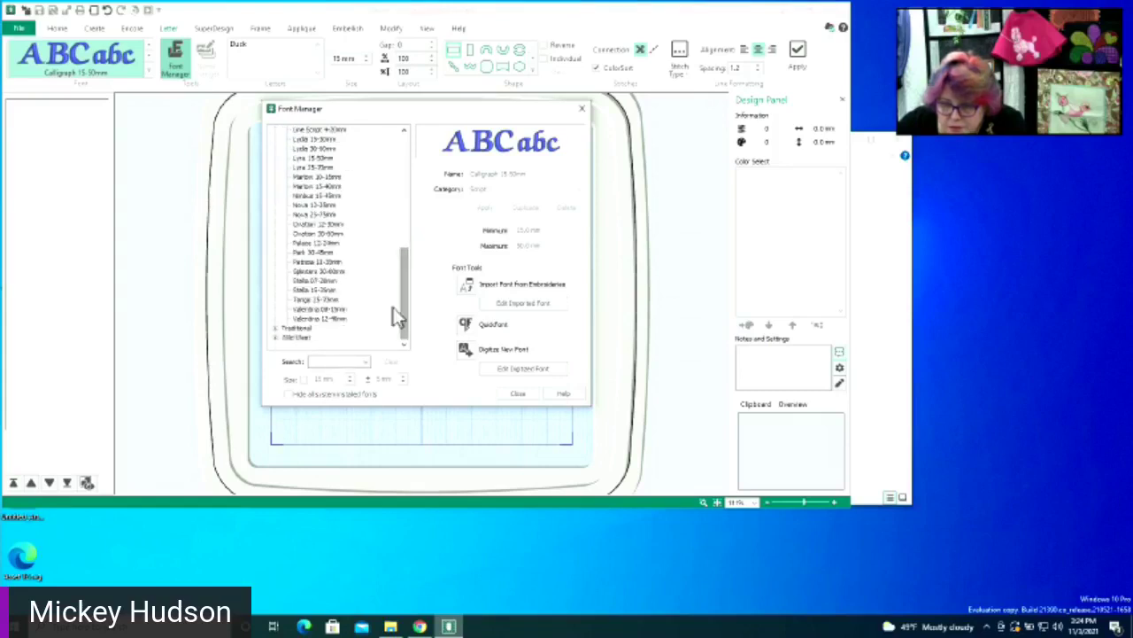
{"action": "left_click", "coordinate": [467, 288]}
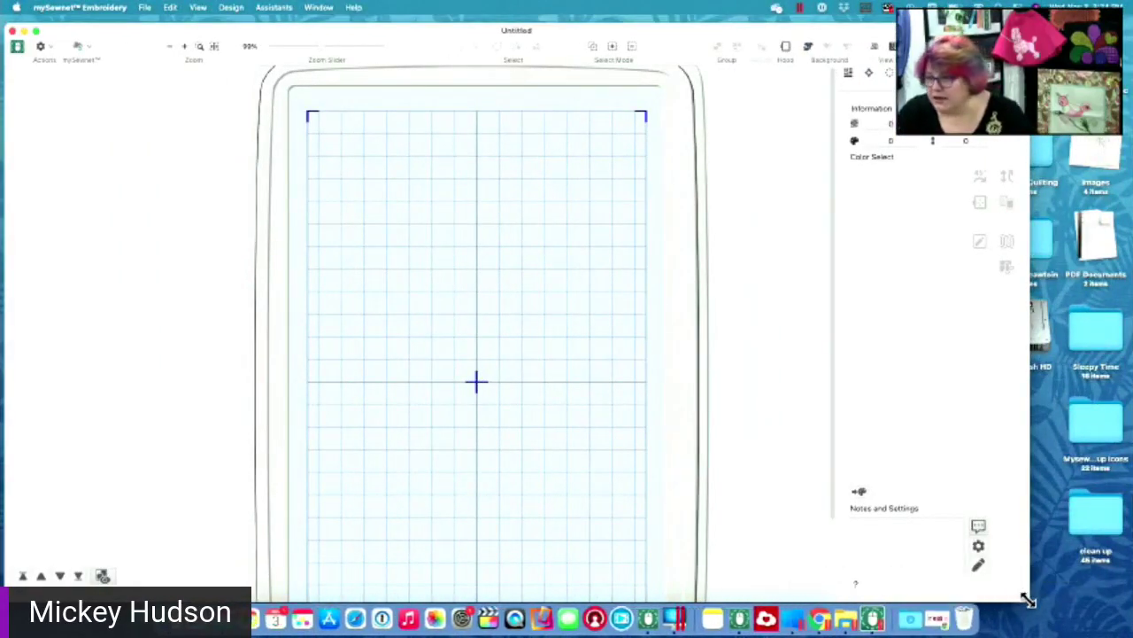
Narrow the Mac embroidery window, and start importing a font from embroideries in its font manager under the name "FacebookLive"
{"action": "left_click_drag", "start_coordinate": [1008, 588], "coordinate": [899, 532]}
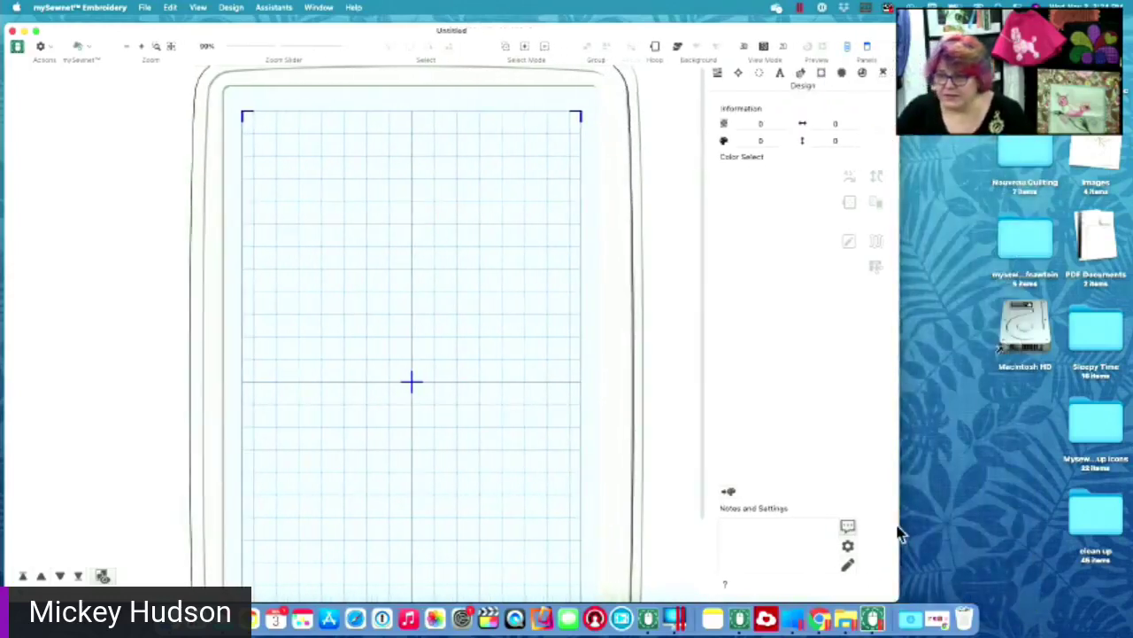
{"action": "left_click", "coordinate": [779, 76]}
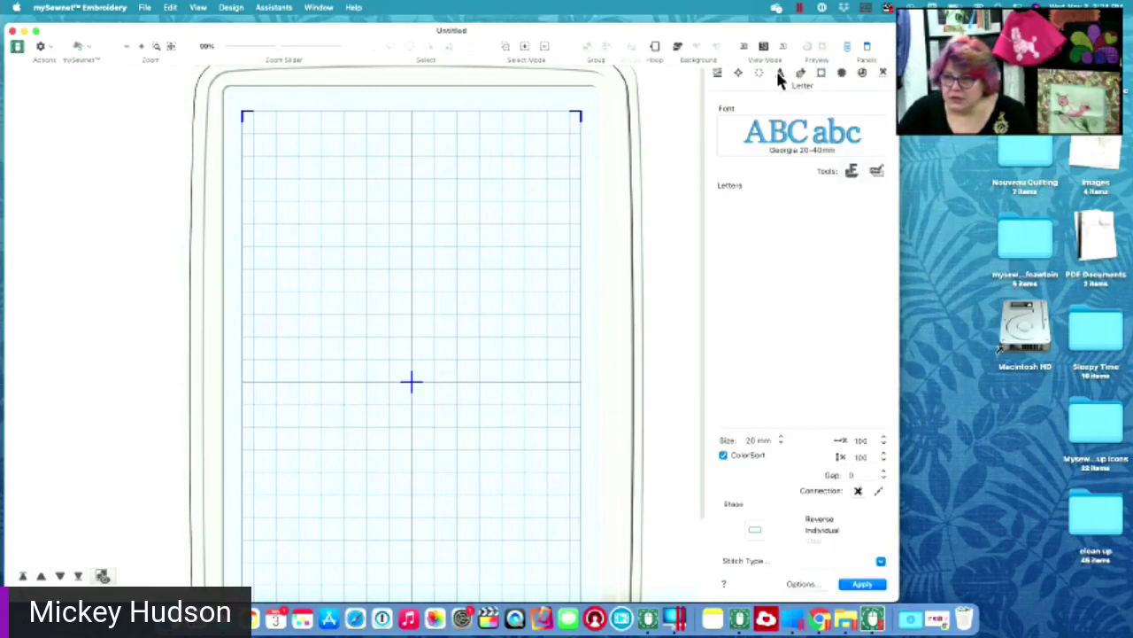
{"action": "left_click", "coordinate": [851, 171]}
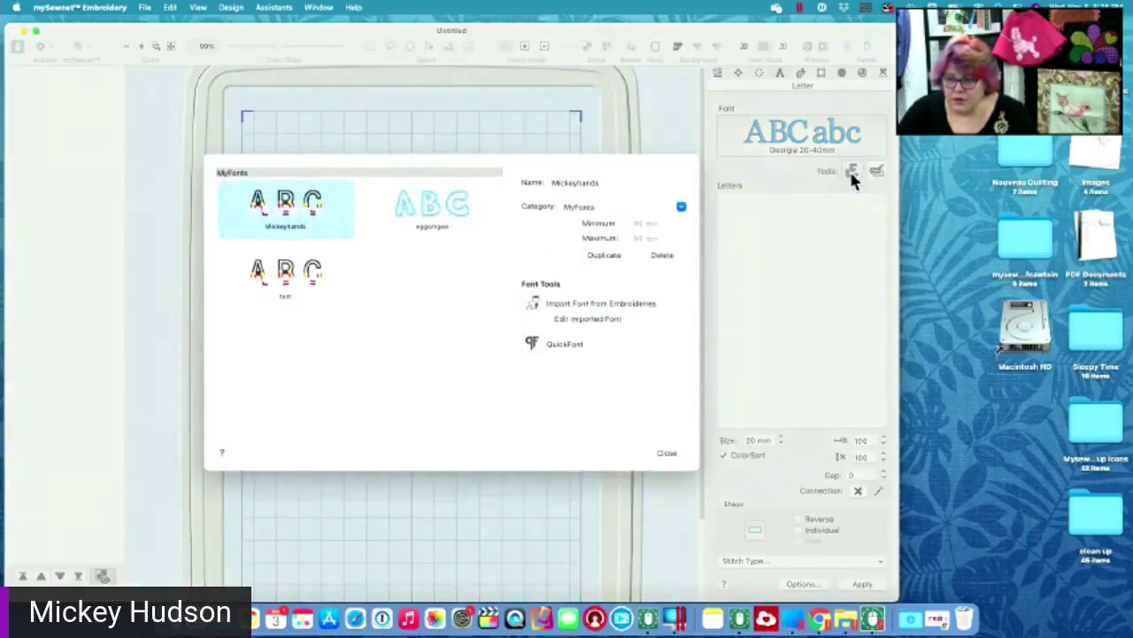
{"action": "left_click", "coordinate": [530, 304]}
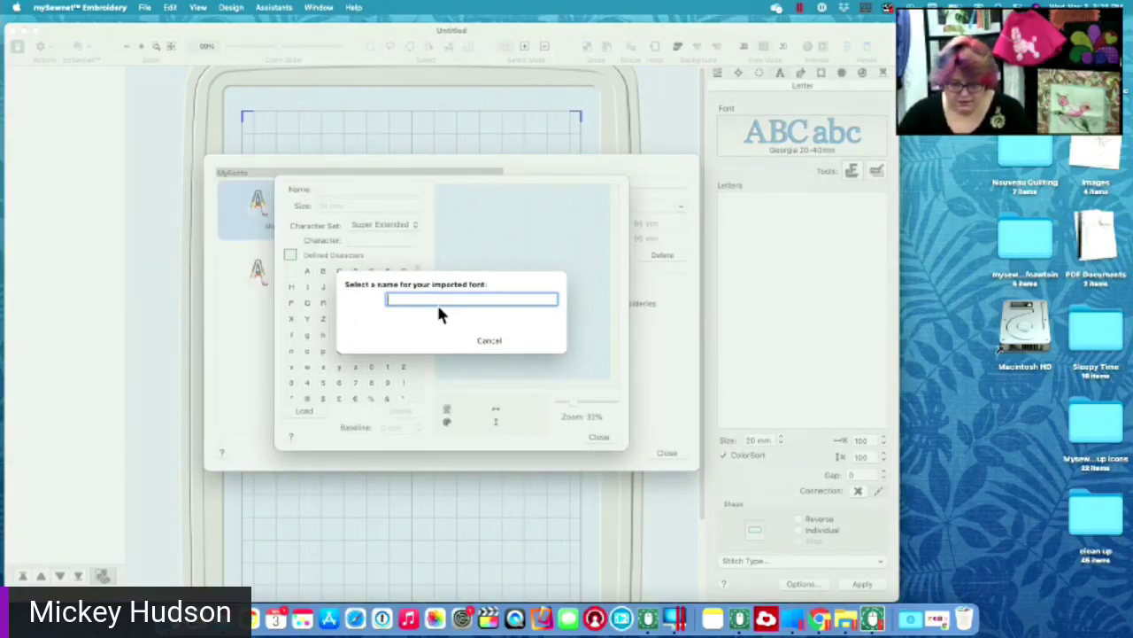
{"action": "type", "text": "FacebookLive"}
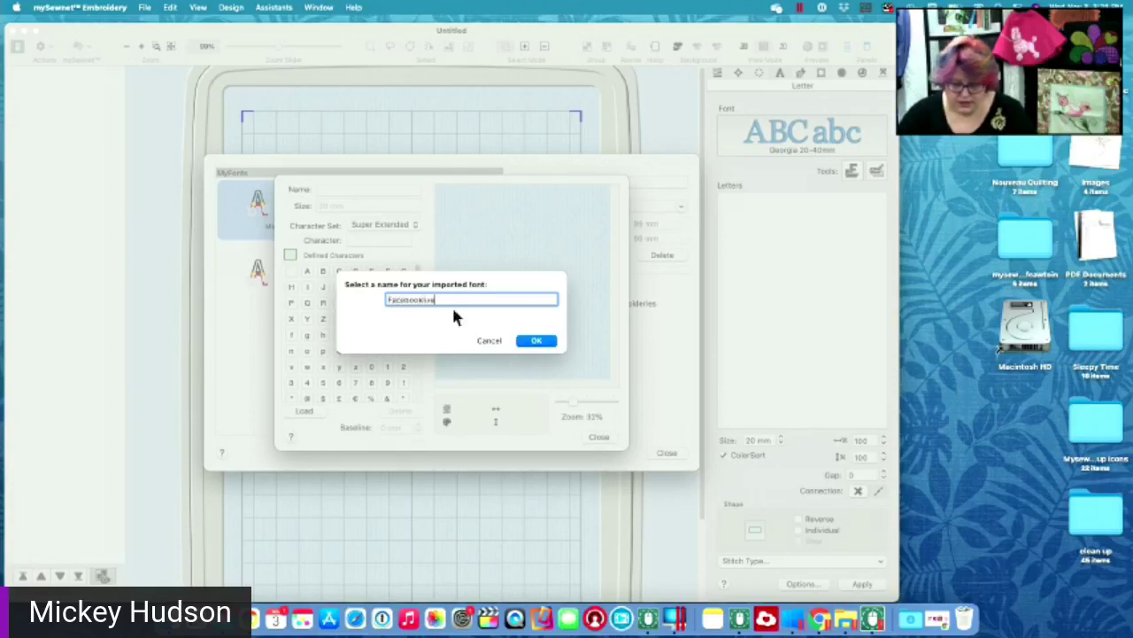
{"action": "left_click", "coordinate": [535, 341]}
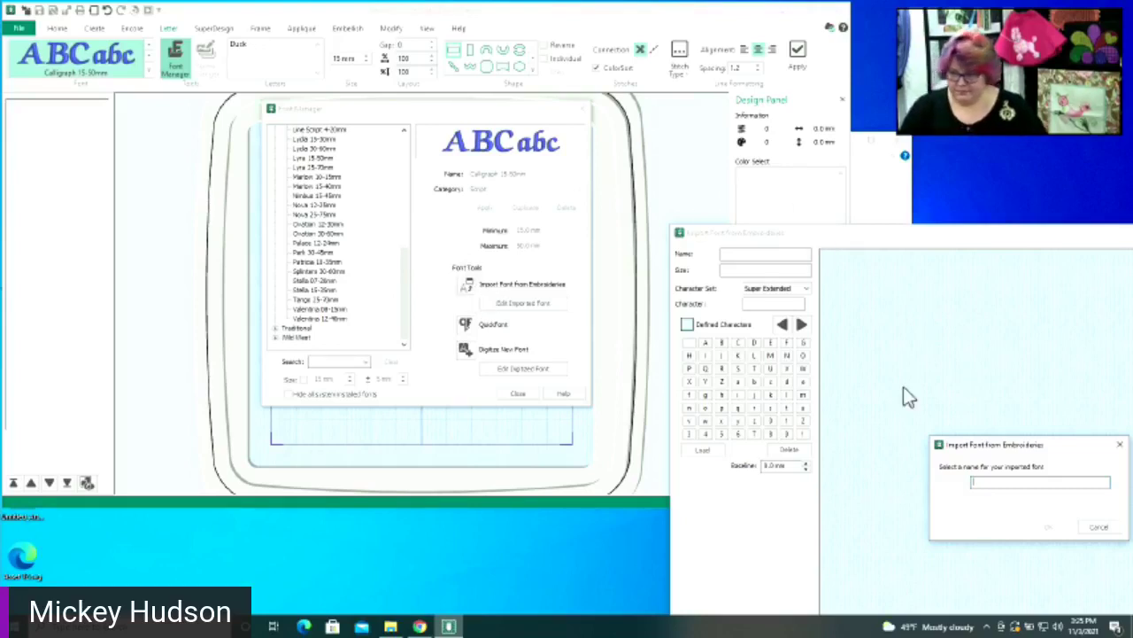
Cancel the unnamed font import in the Windows version and close the Font Manager
{"action": "left_click", "coordinate": [1098, 529]}
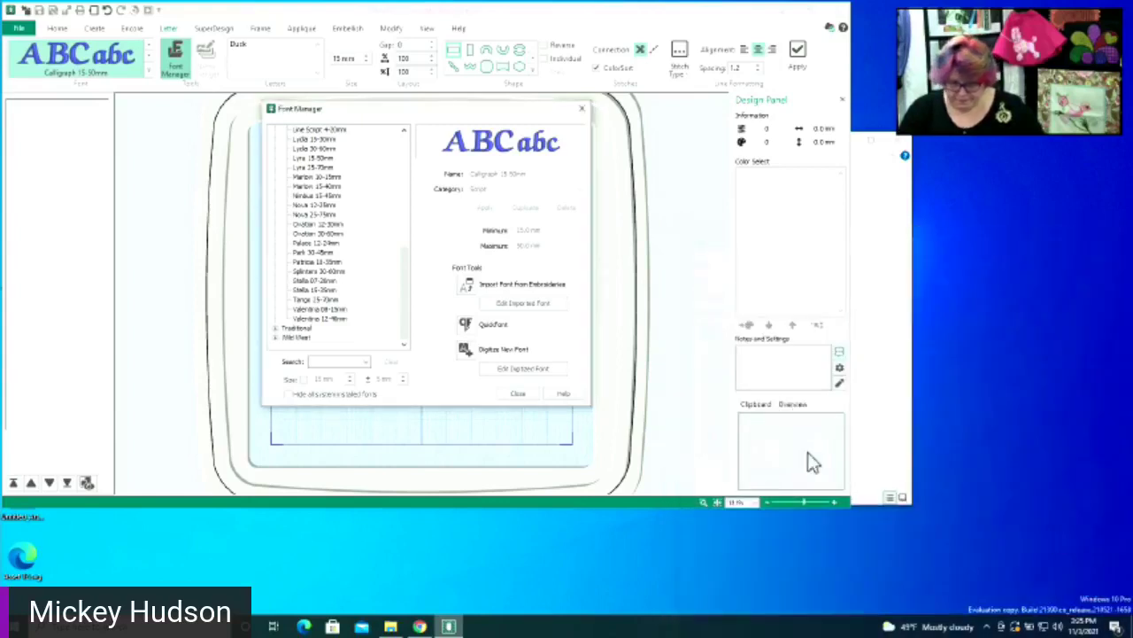
{"action": "left_click", "coordinate": [519, 394]}
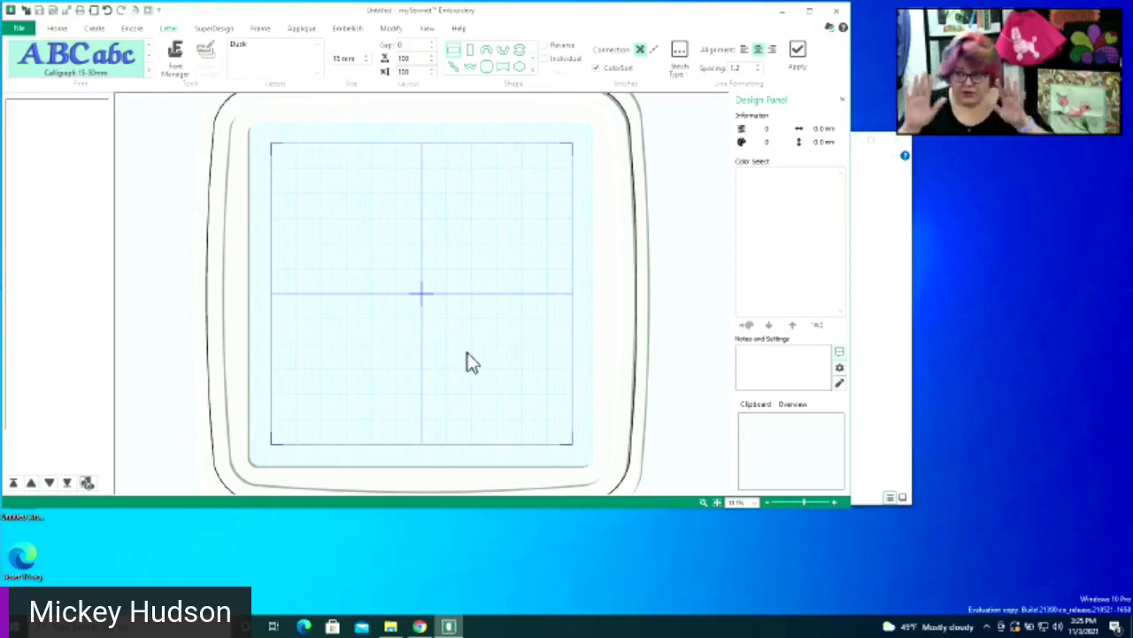
Try importing a font from embroideries named "facebook" in the Font Manager, and cancel at the embroidery file choice for the A character
{"action": "left_click", "coordinate": [176, 60]}
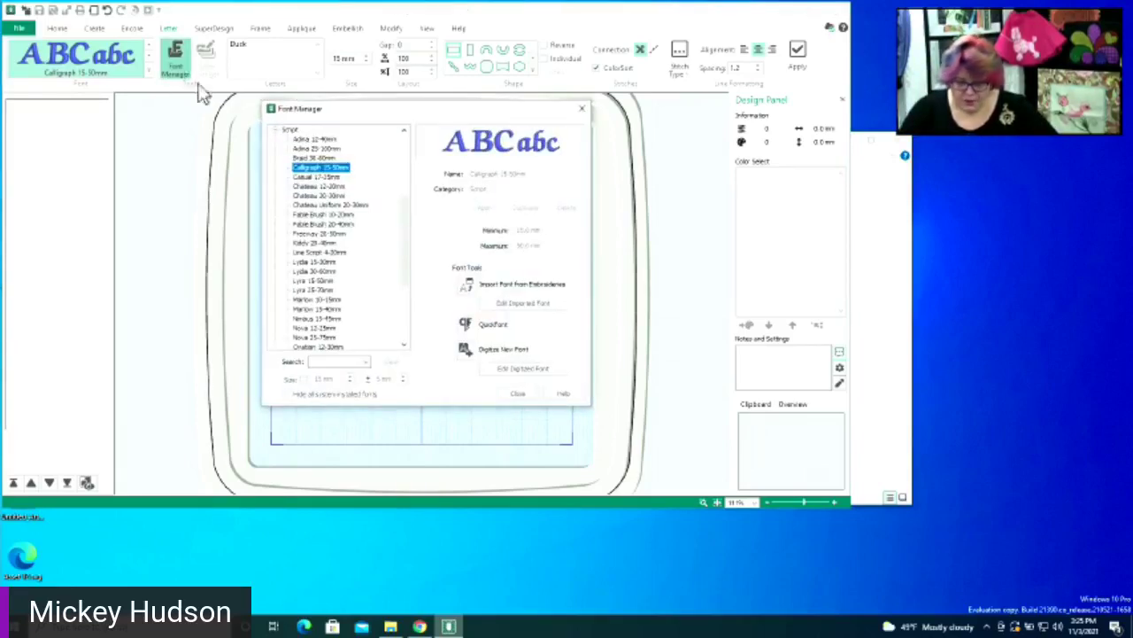
{"action": "left_click", "coordinate": [468, 289]}
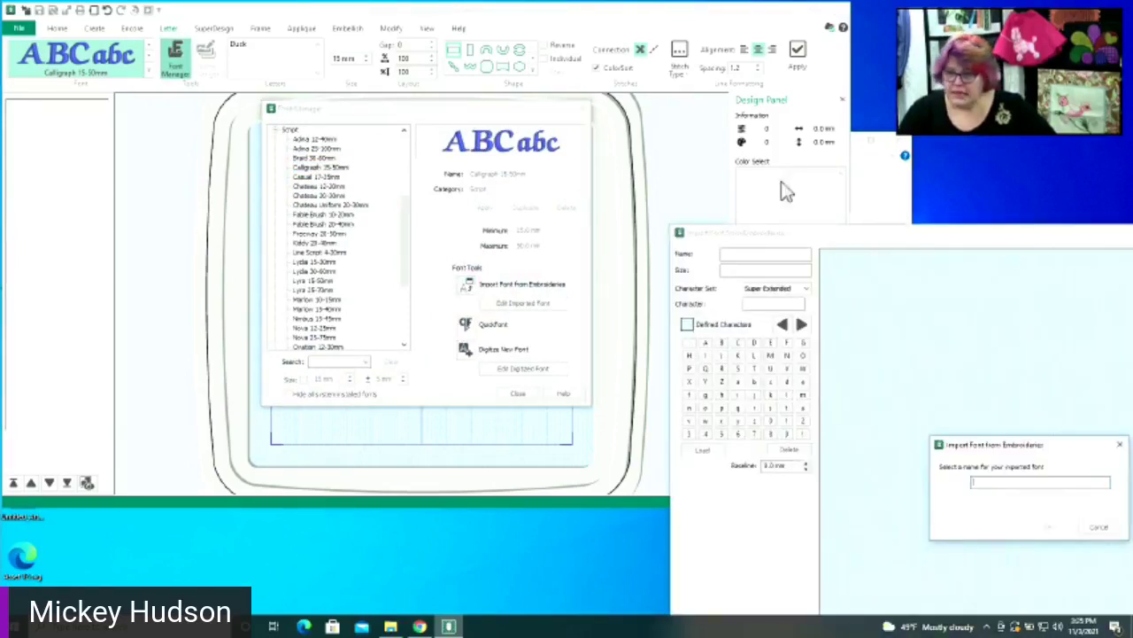
{"action": "left_click", "coordinate": [1020, 479]}
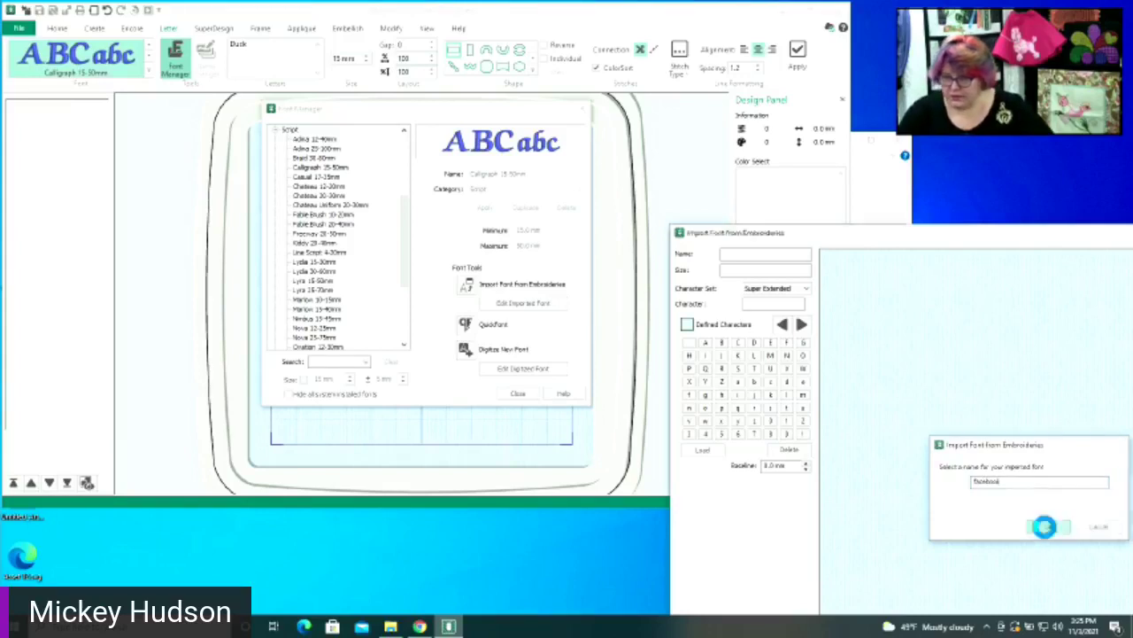
{"action": "left_click", "coordinate": [1047, 526]}
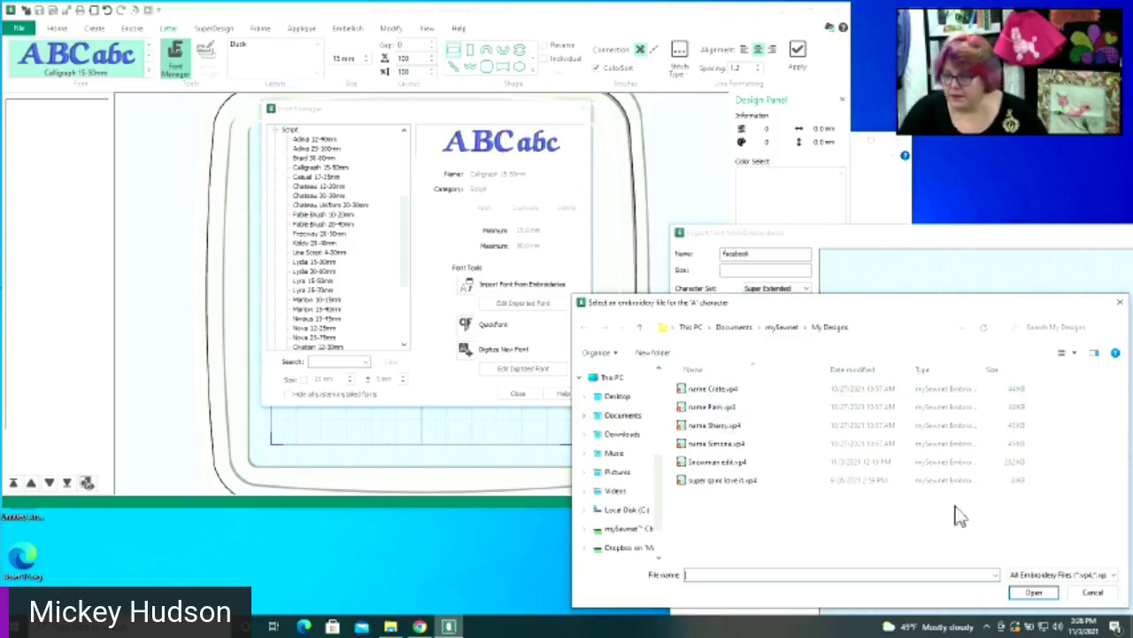
{"action": "left_click", "coordinate": [1093, 592]}
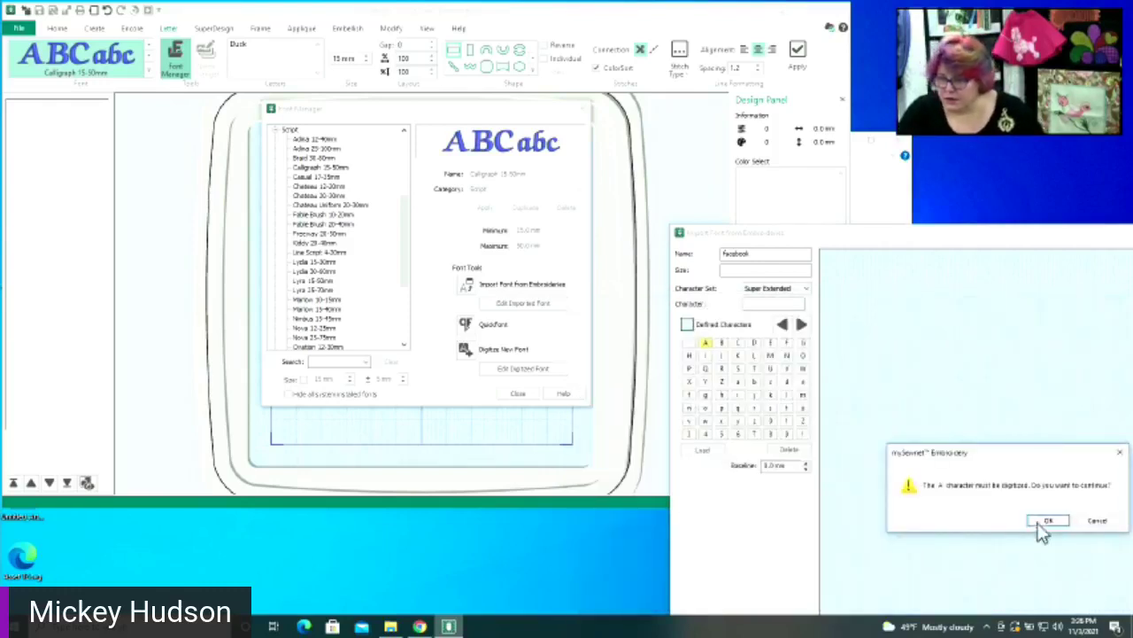
{"action": "left_click", "coordinate": [1097, 521]}
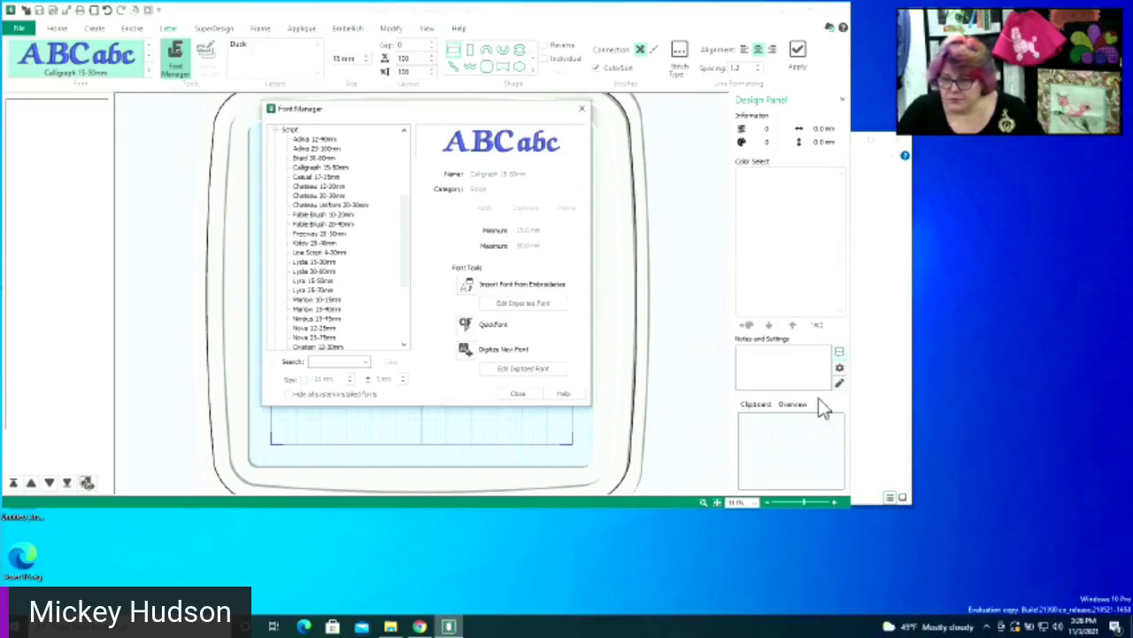
{"action": "left_click", "coordinate": [466, 292]}
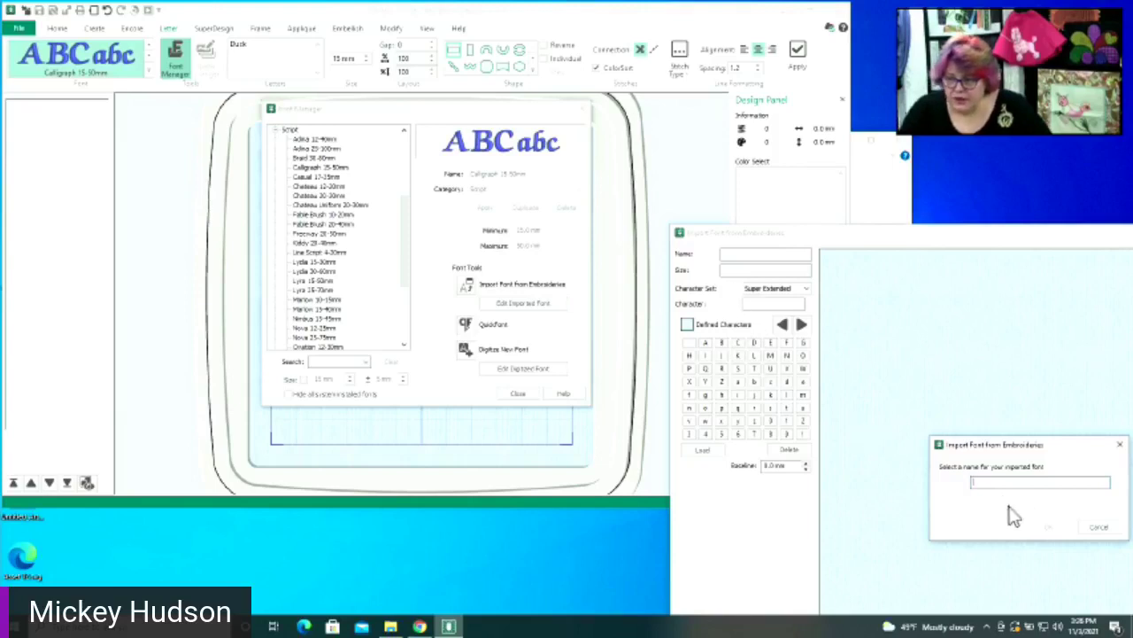
{"action": "left_click", "coordinate": [784, 260]}
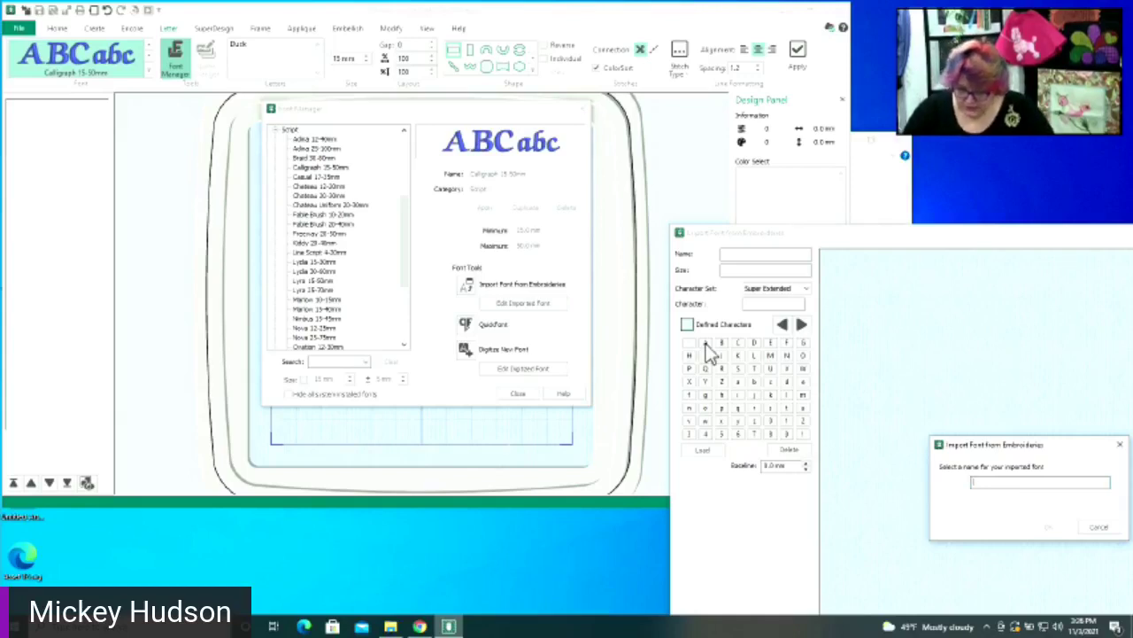
{"action": "key", "text": "XF86AudioMute"}
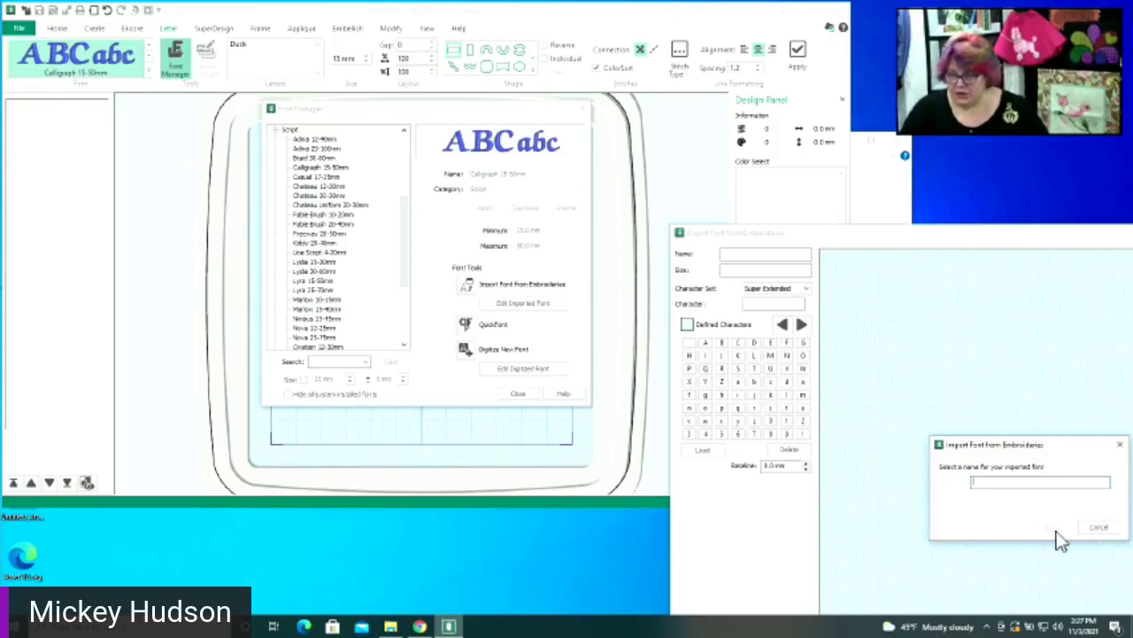
{"action": "left_click", "coordinate": [1098, 527]}
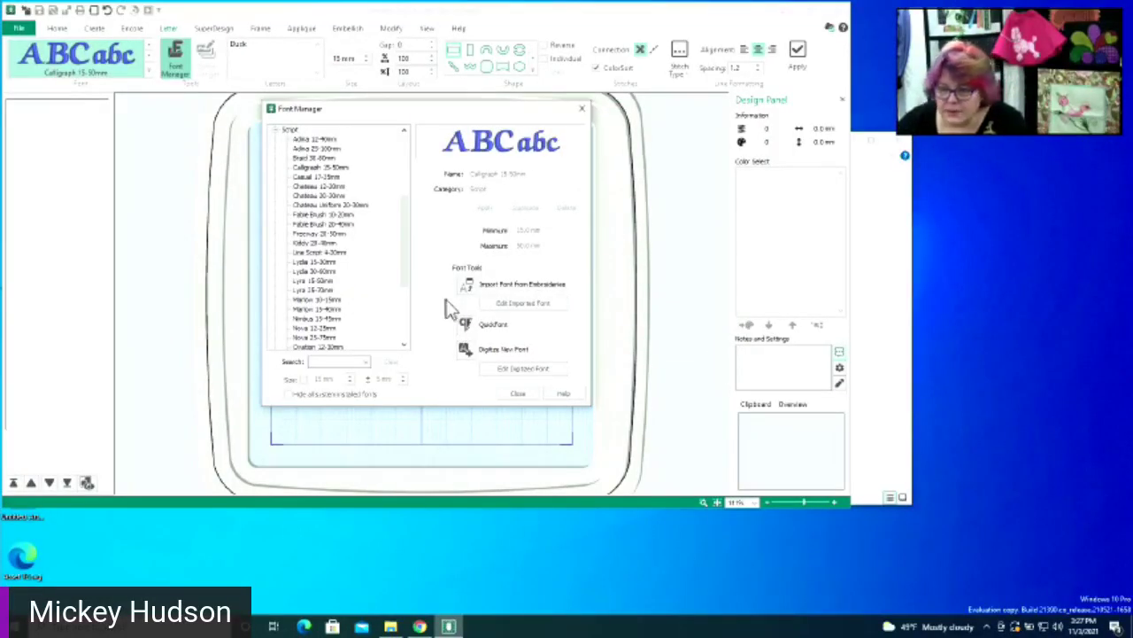
Close the Font Manager to return to the empty embroidery hoop
{"action": "left_click", "coordinate": [509, 398]}
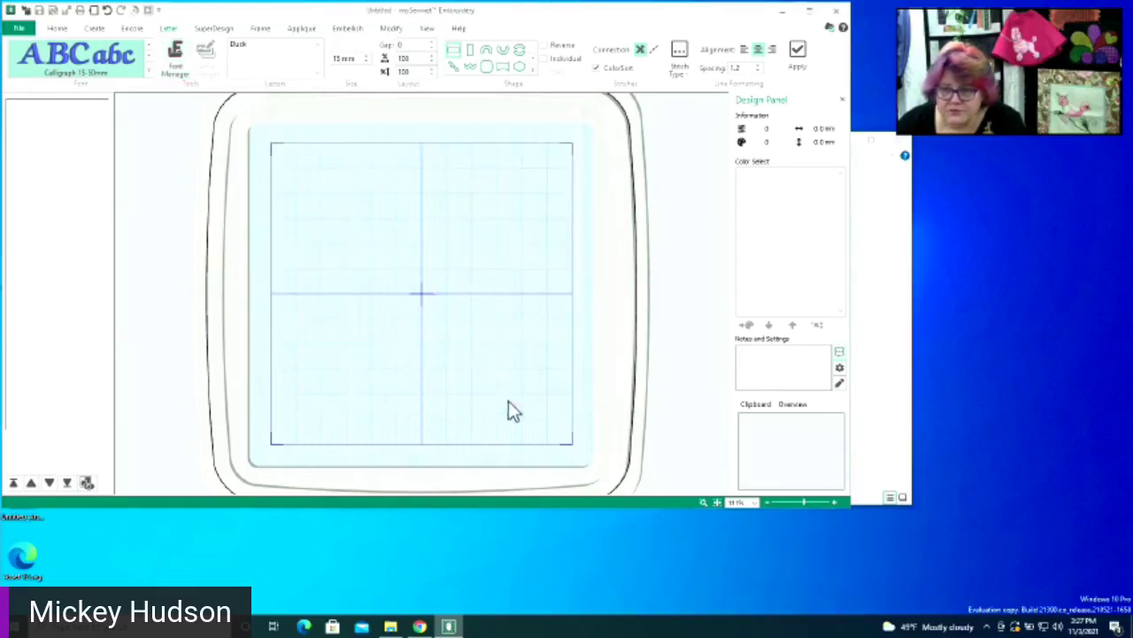
{"action": "left_click", "coordinate": [176, 62]}
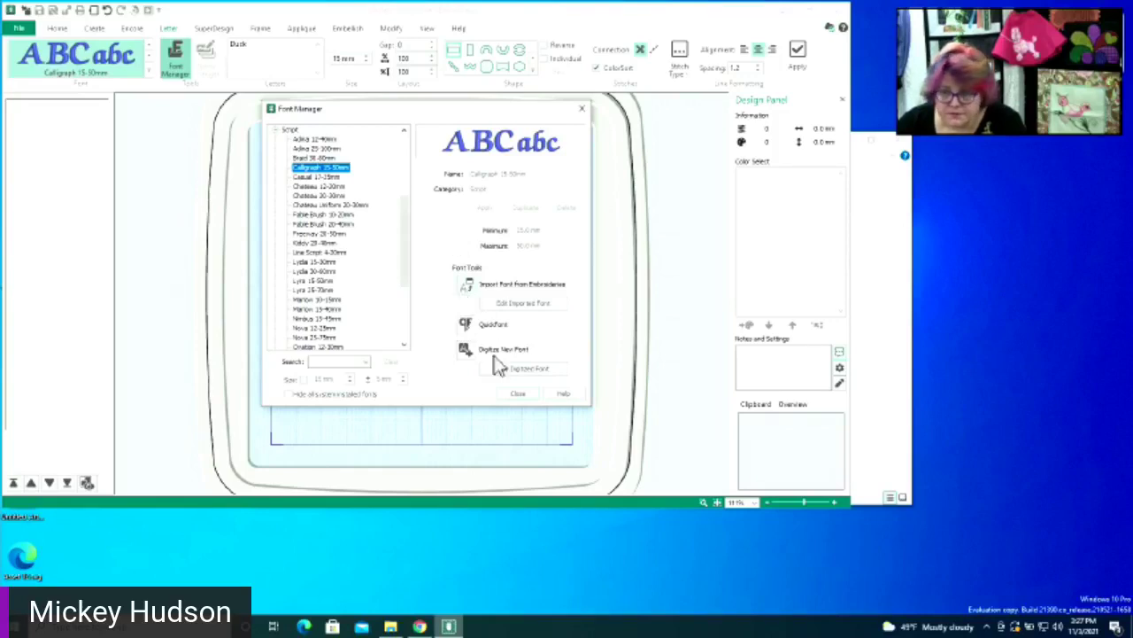
{"action": "left_click", "coordinate": [515, 396]}
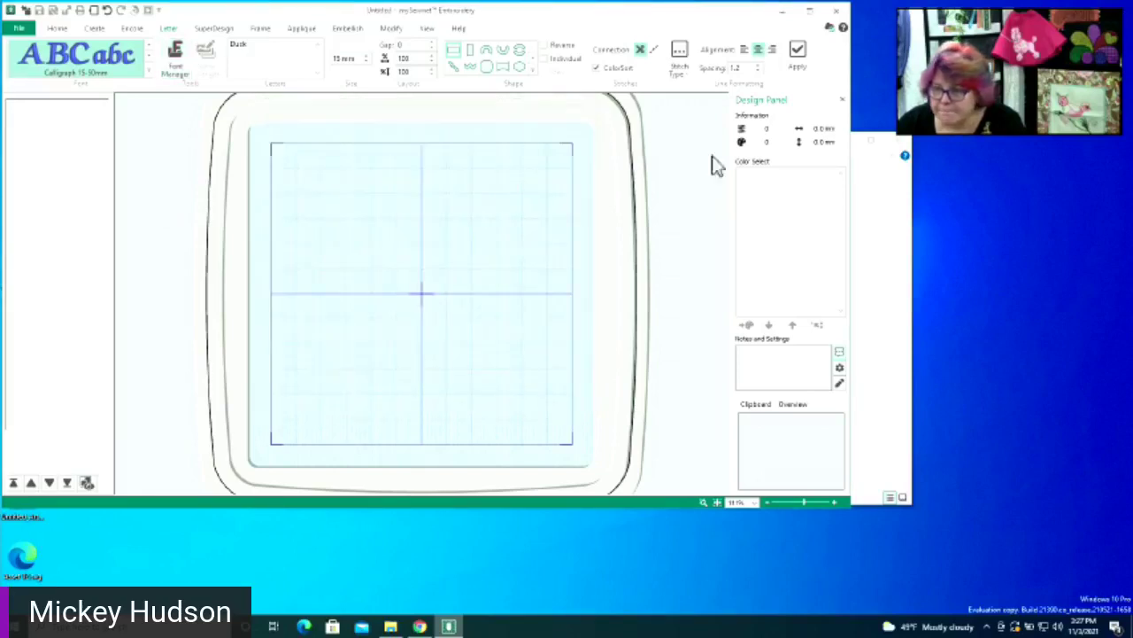
Close the mySewnet folder window and move the embroidery window away from the screen edge
{"action": "left_click", "coordinate": [872, 184]}
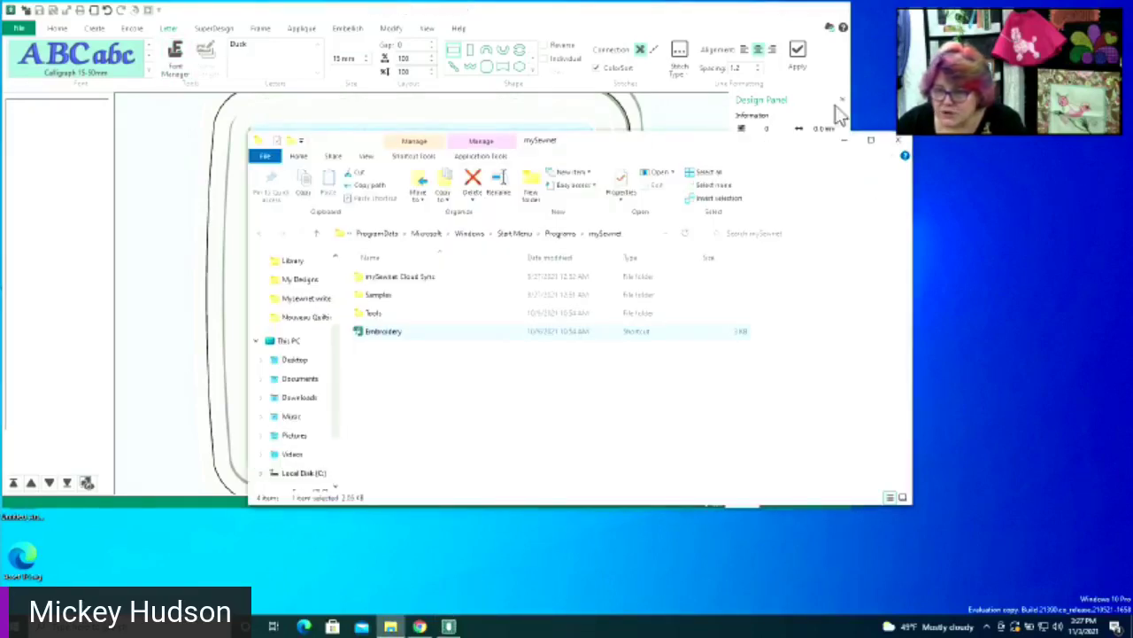
{"action": "left_click", "coordinate": [901, 142]}
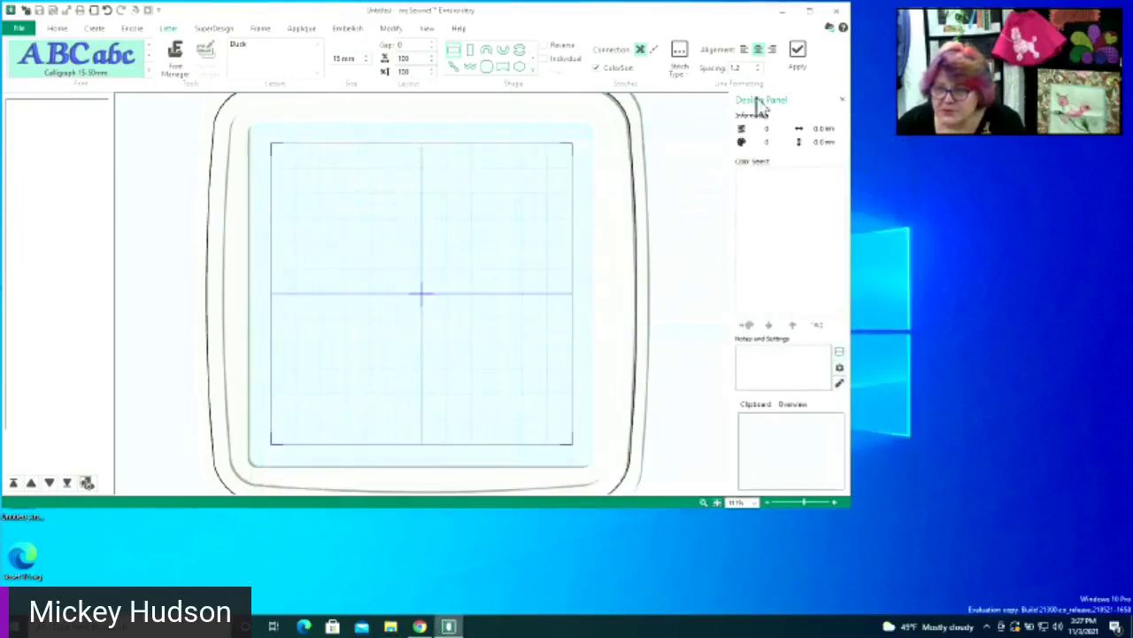
{"action": "left_click_drag", "start_coordinate": [667, 20], "coordinate": [757, 54]}
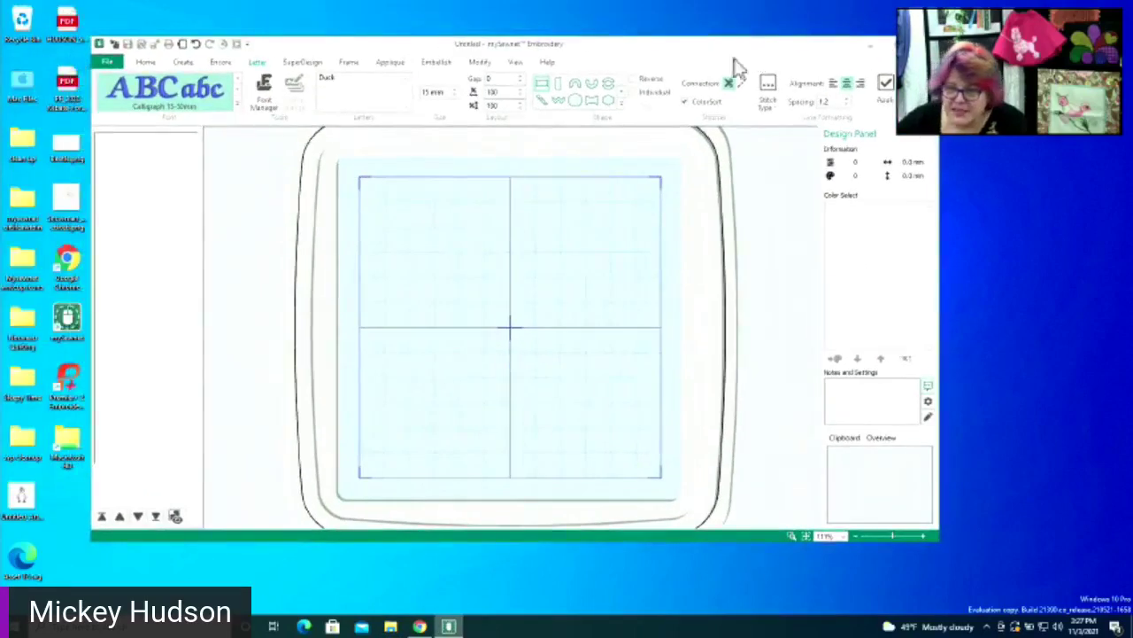
{"action": "left_click_drag", "start_coordinate": [647, 52], "coordinate": [620, 50]}
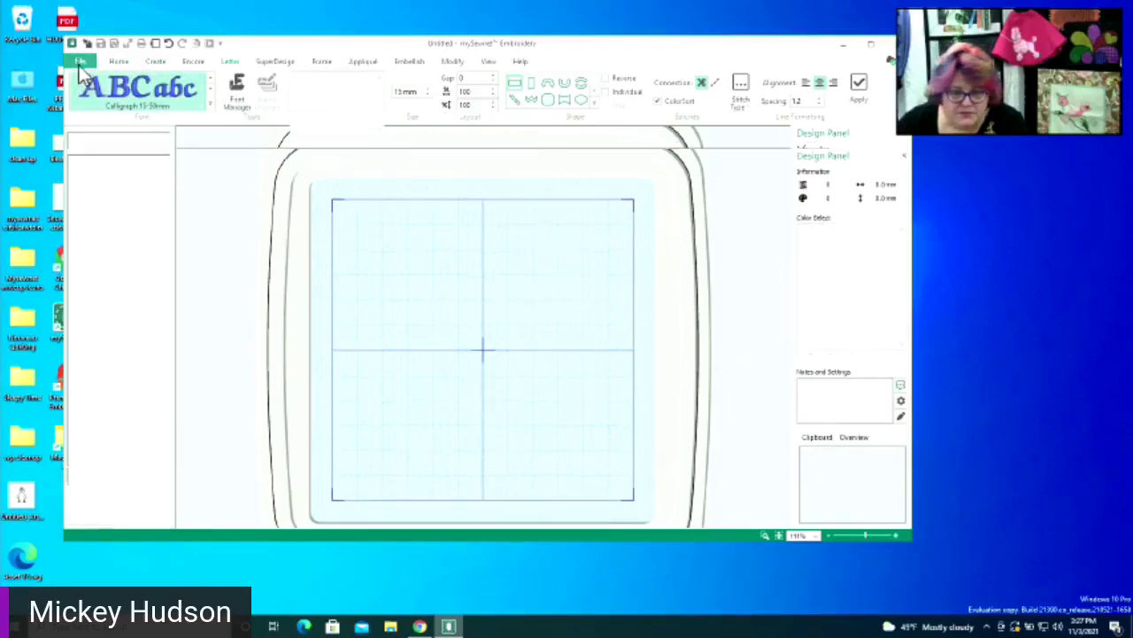
Start a new Digitizing project from the welcome page's project list
{"action": "left_click", "coordinate": [78, 62]}
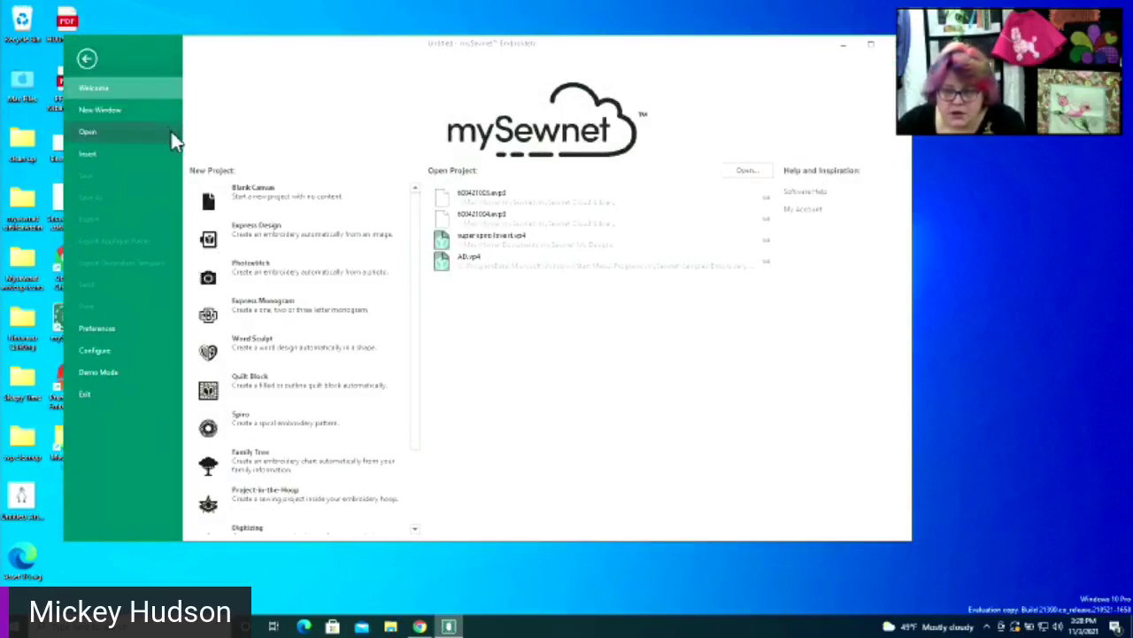
{"action": "left_click", "coordinate": [88, 58]}
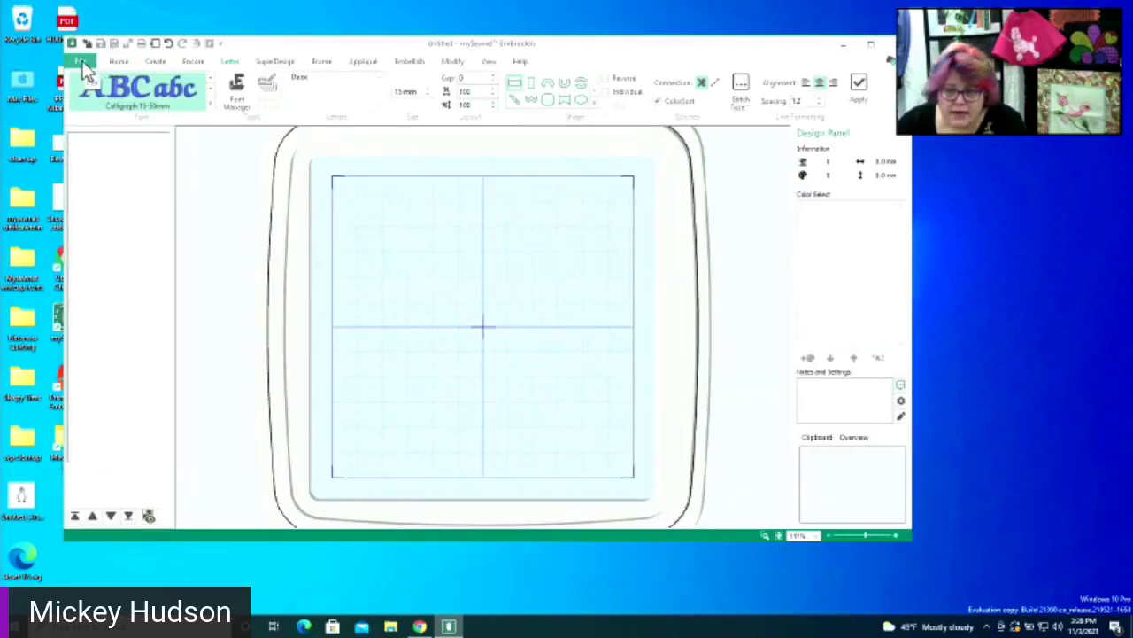
{"action": "left_click", "coordinate": [81, 61]}
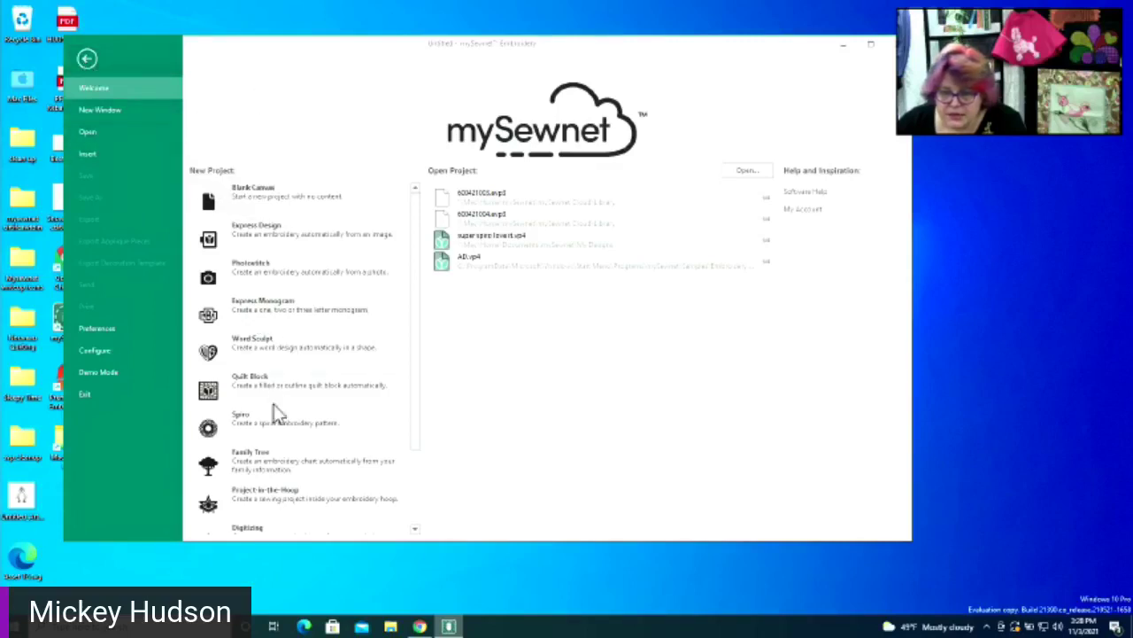
{"action": "scroll", "coordinate": [263, 451], "scroll_direction": "down", "scroll_amount": 3}
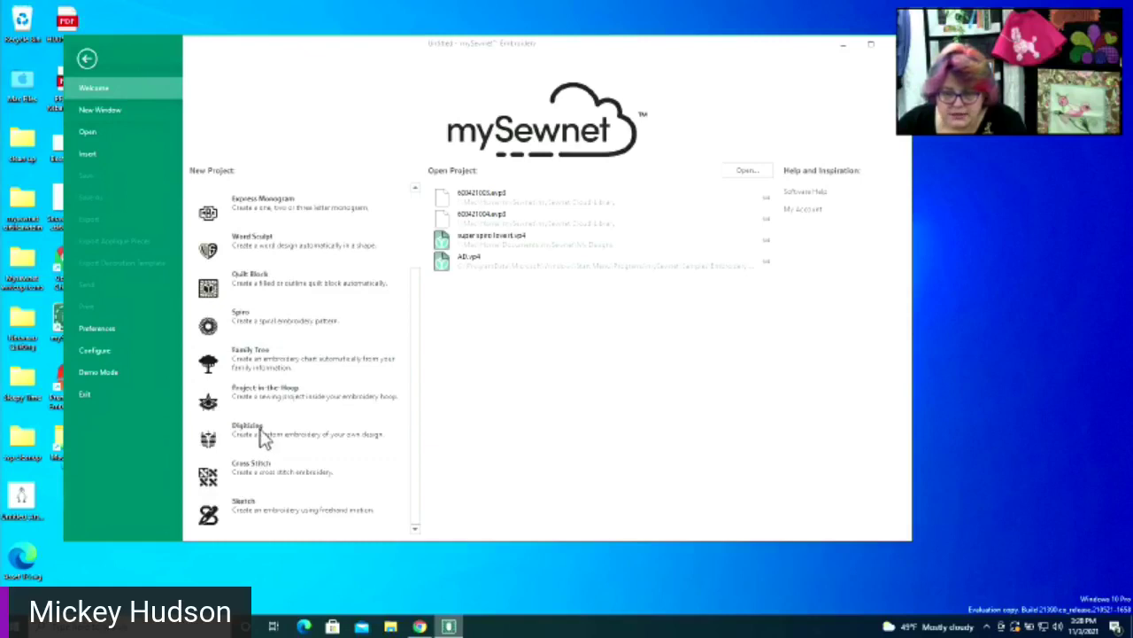
{"action": "left_click", "coordinate": [260, 435]}
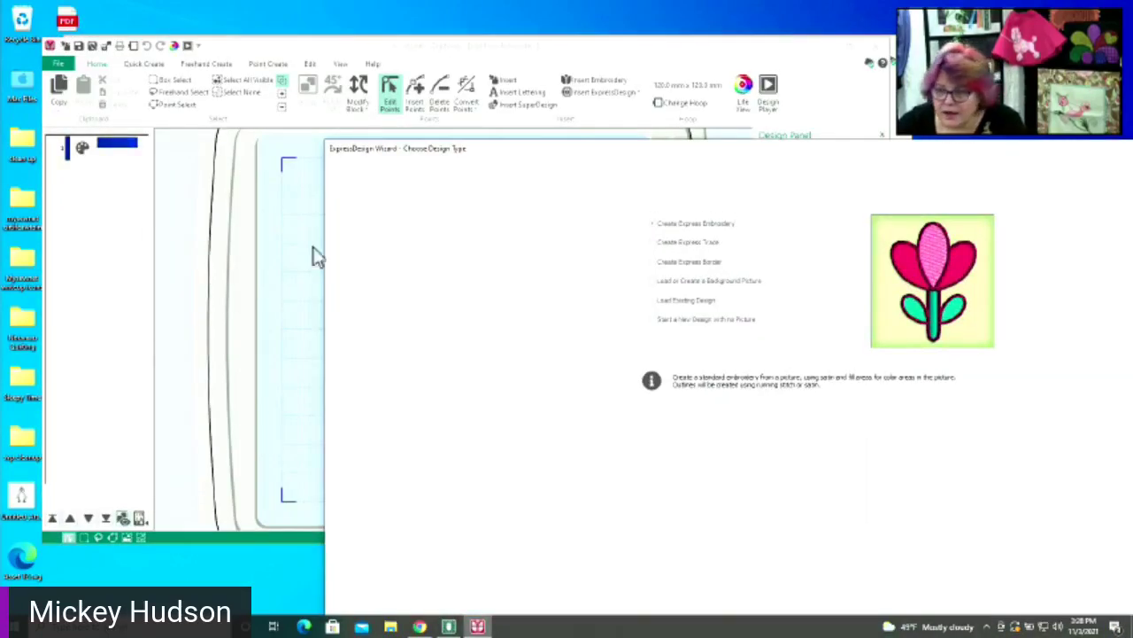
Fit the ExpressDesign Wizard on screen, choose Load or Create a Background Picture, and continue to the picture choice
{"action": "left_click_drag", "start_coordinate": [513, 153], "coordinate": [285, 149]}
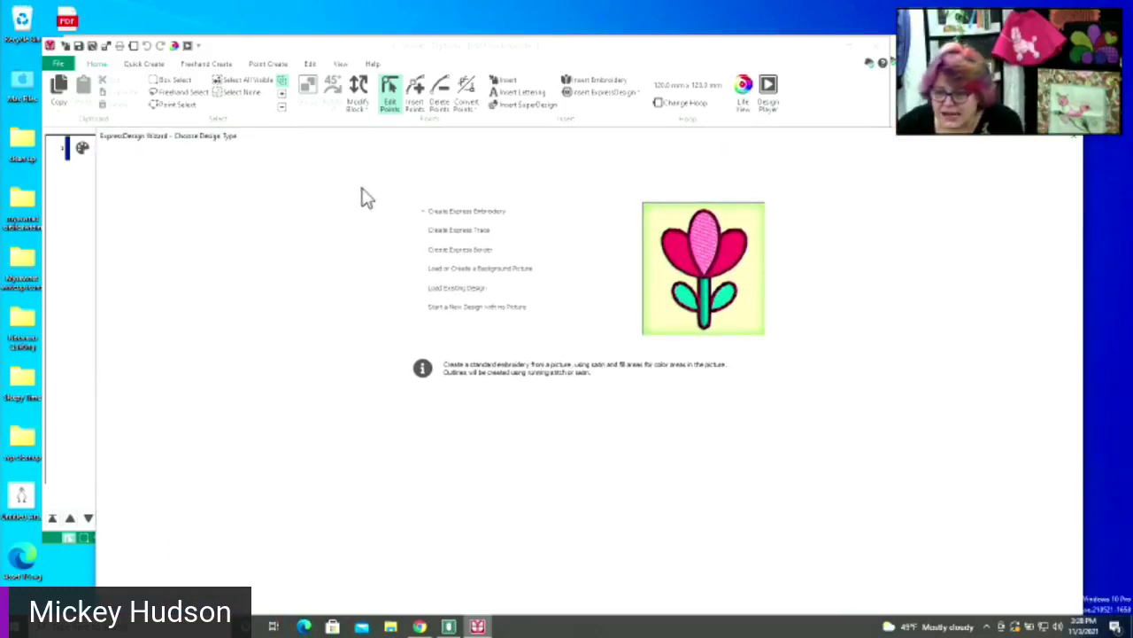
{"action": "left_click_drag", "start_coordinate": [519, 144], "coordinate": [468, 70]}
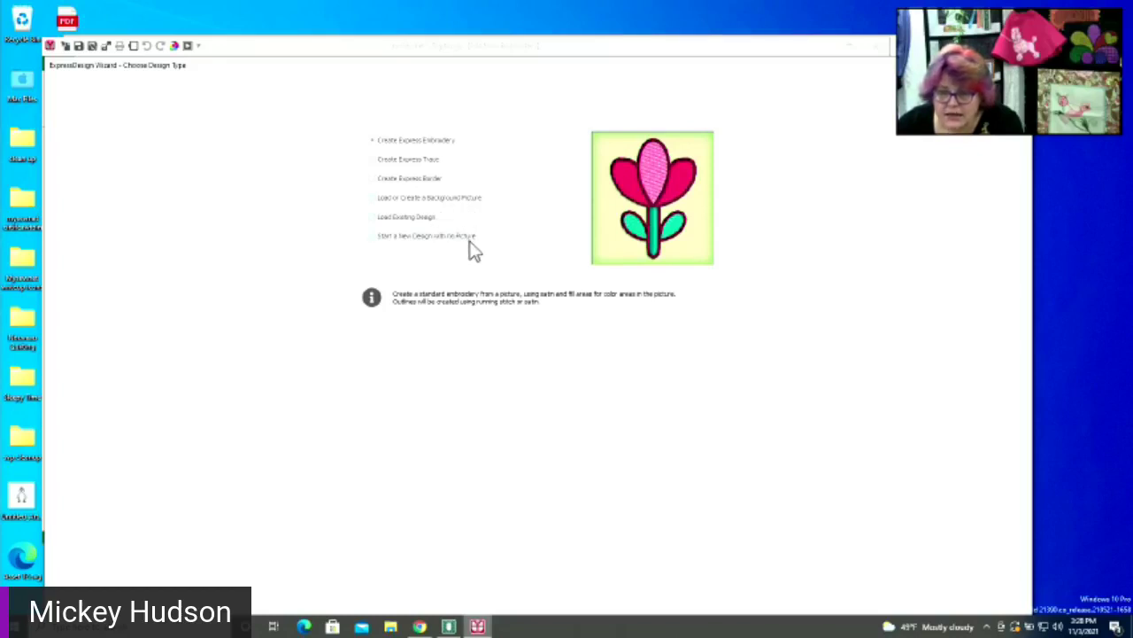
{"action": "left_click", "coordinate": [442, 198]}
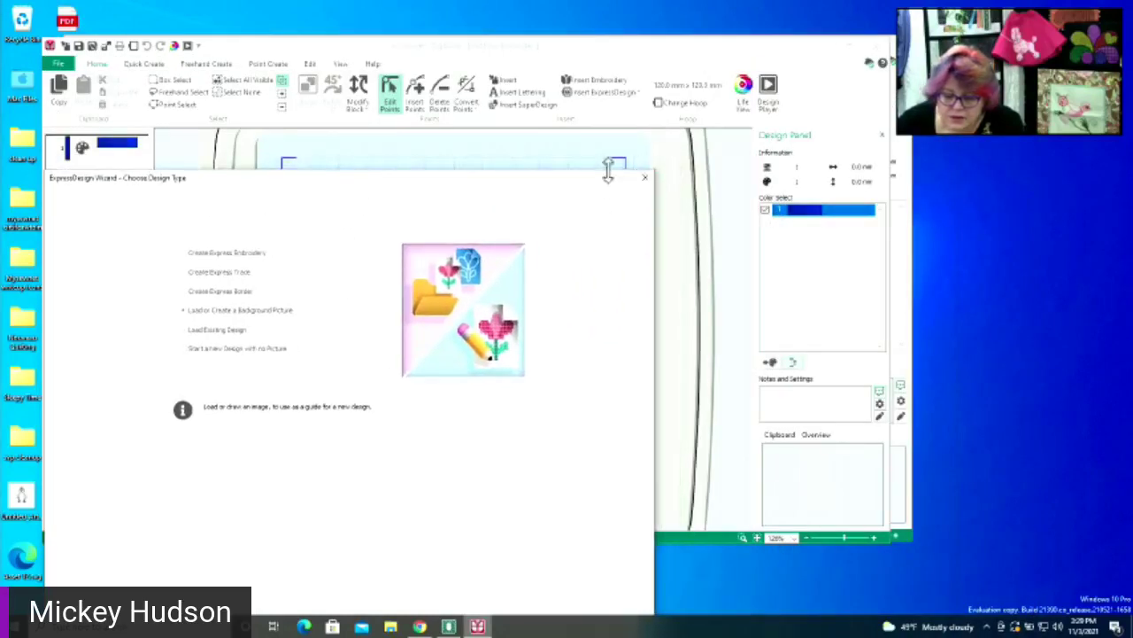
{"action": "left_click_drag", "start_coordinate": [587, 183], "coordinate": [767, 28]}
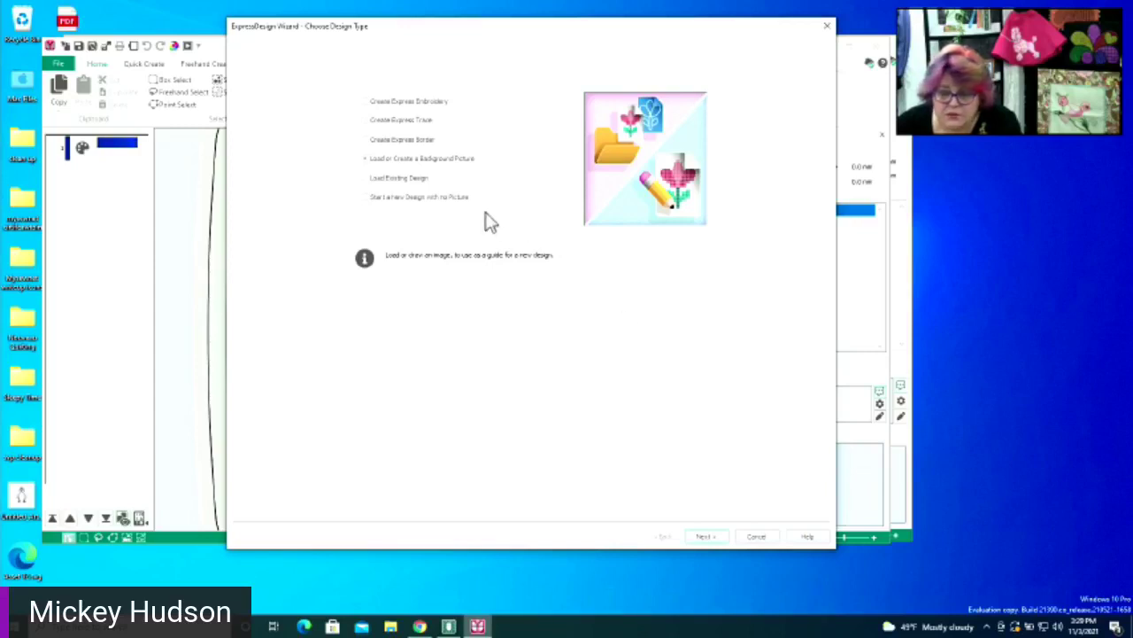
{"action": "left_click", "coordinate": [705, 537]}
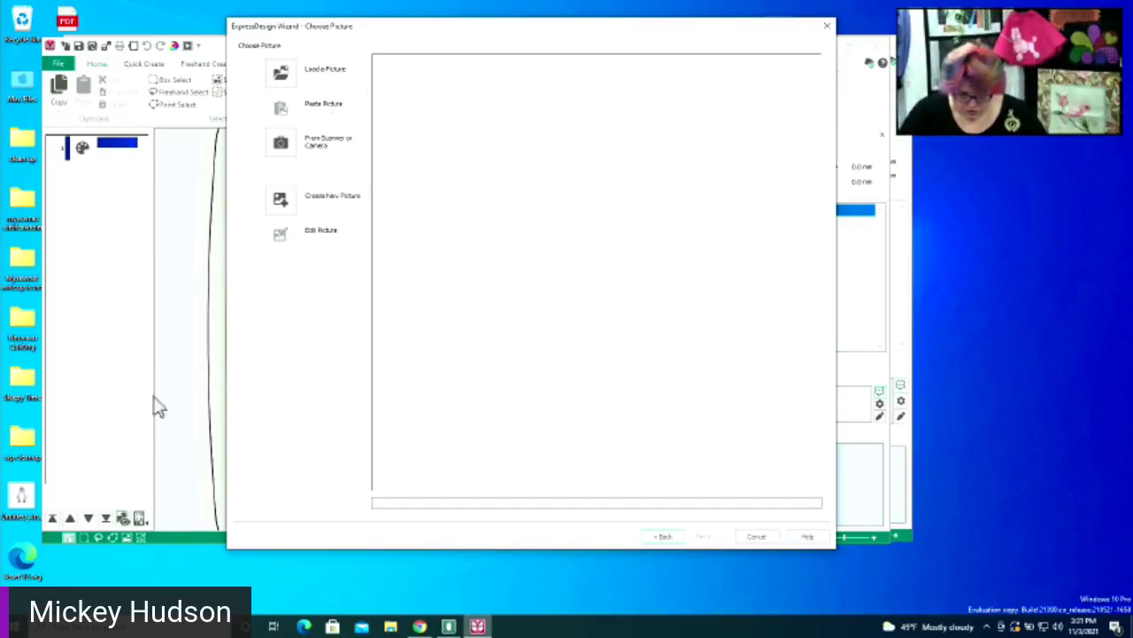
Switch to Chrome and search Google for "mysewnet facebook" in a new tab
{"action": "left_click", "coordinate": [420, 626]}
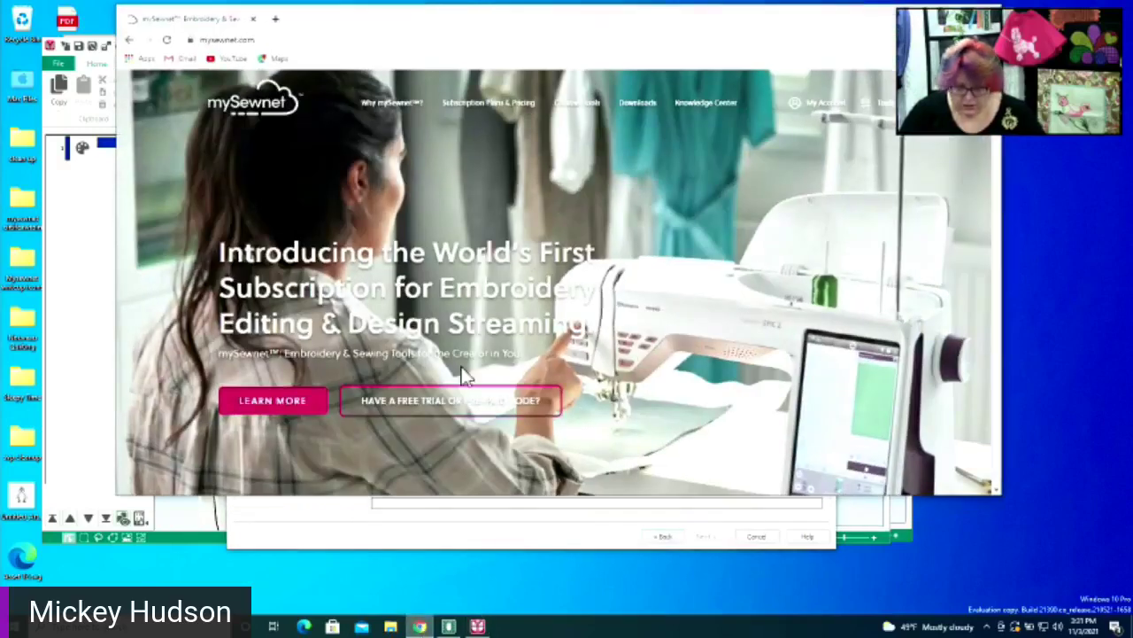
{"action": "left_click", "coordinate": [275, 19]}
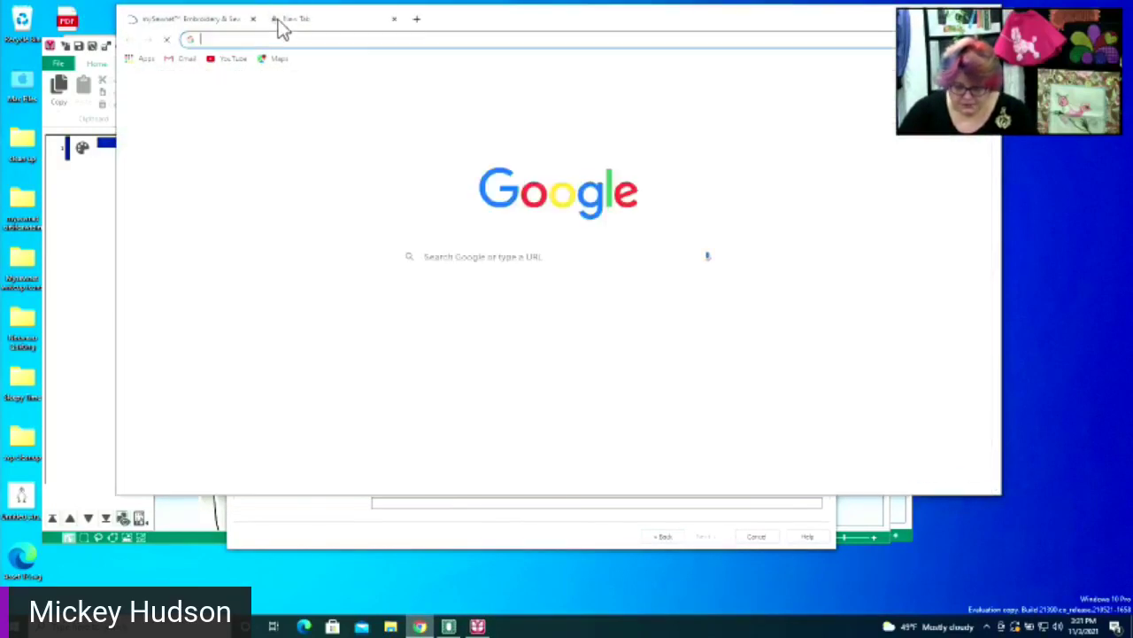
{"action": "type", "text": "mys"}
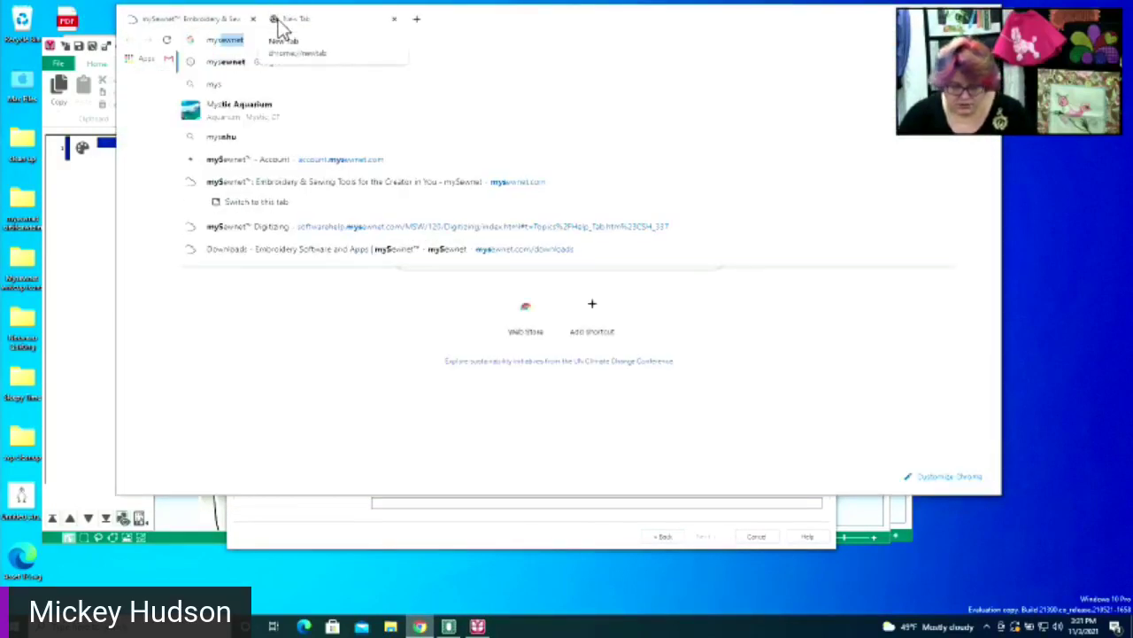
{"action": "type", "text": "ew"}
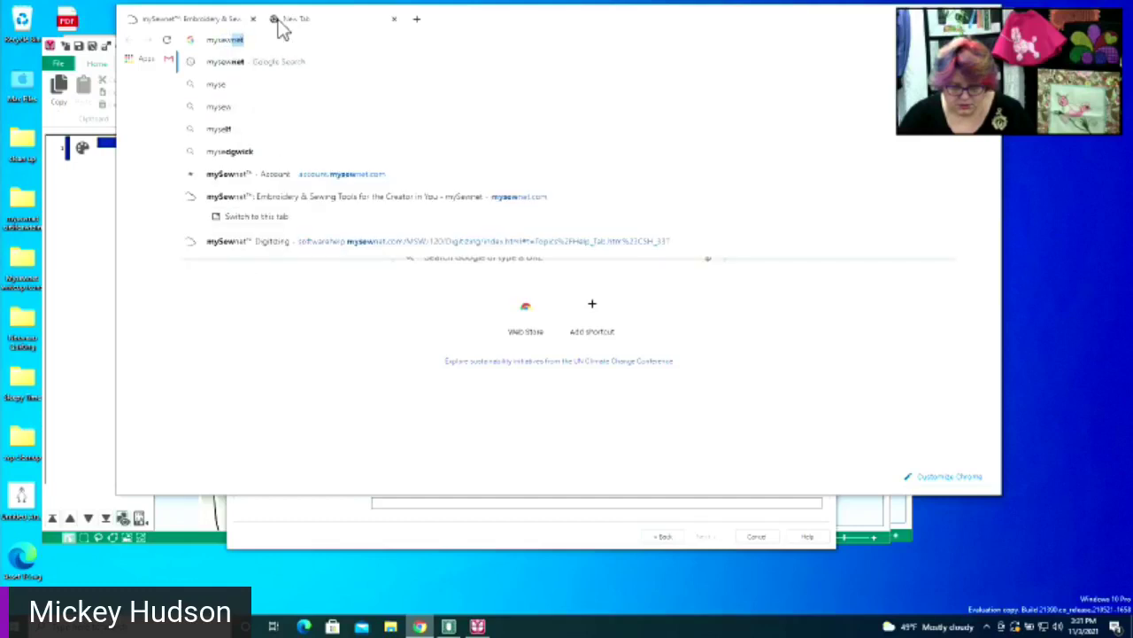
{"action": "type", "text": "net facebook"}
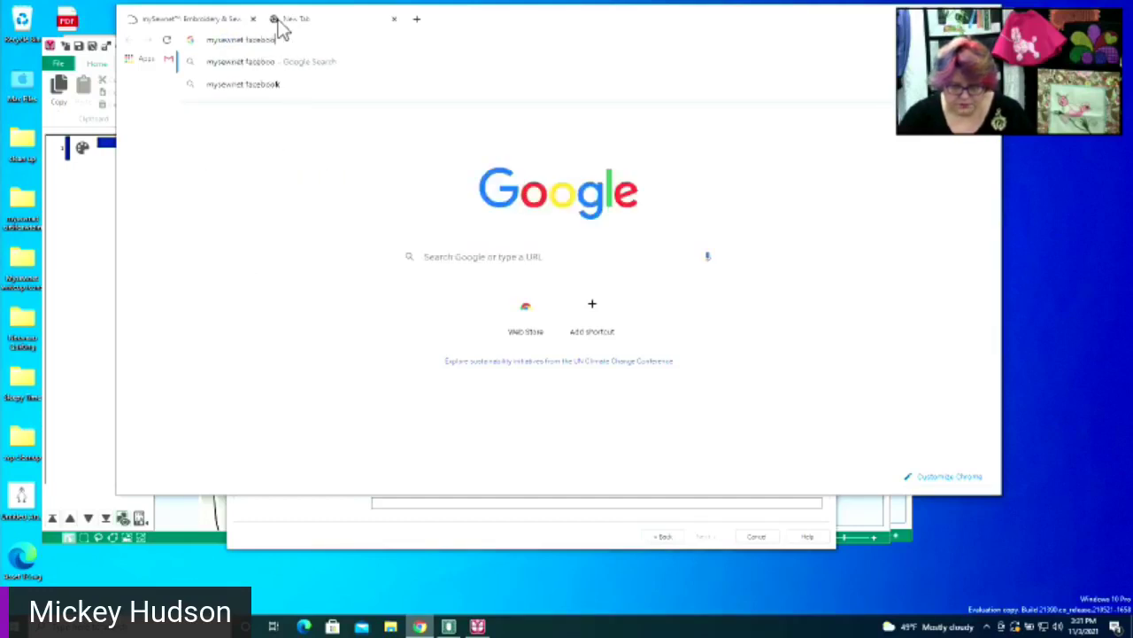
{"action": "key", "text": "Return"}
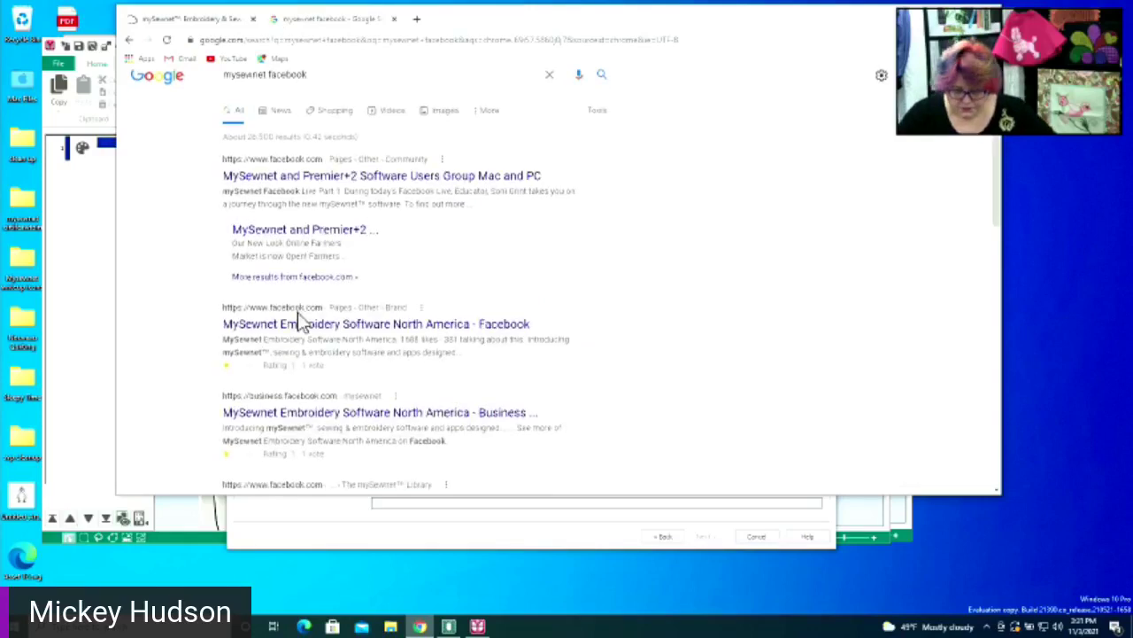
Open the business Facebook page of MySewnet Embroidery Software North America from the search results and dismiss its log-in prompt
{"action": "scroll", "coordinate": [299, 345], "scroll_direction": "down", "scroll_amount": 1}
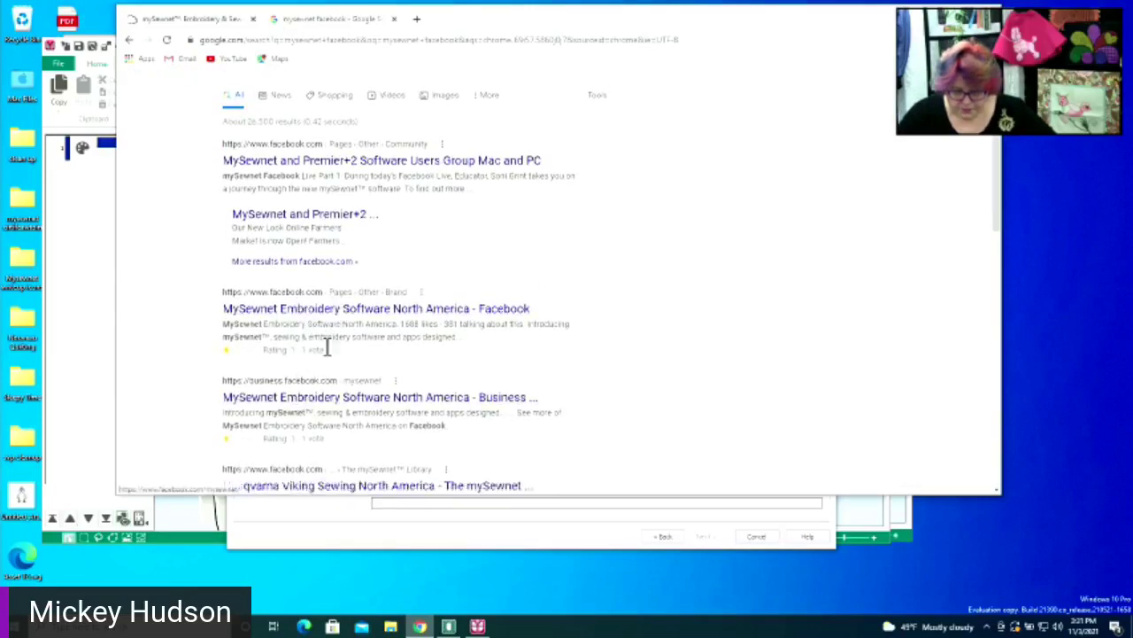
{"action": "left_click", "coordinate": [317, 400]}
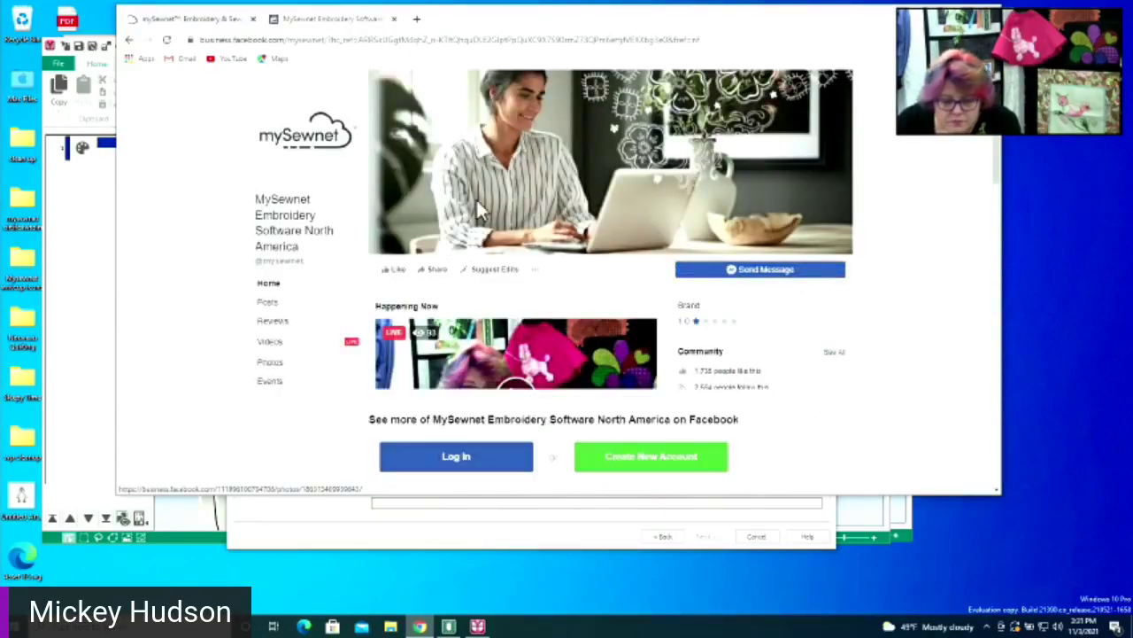
{"action": "left_click", "coordinate": [327, 285]}
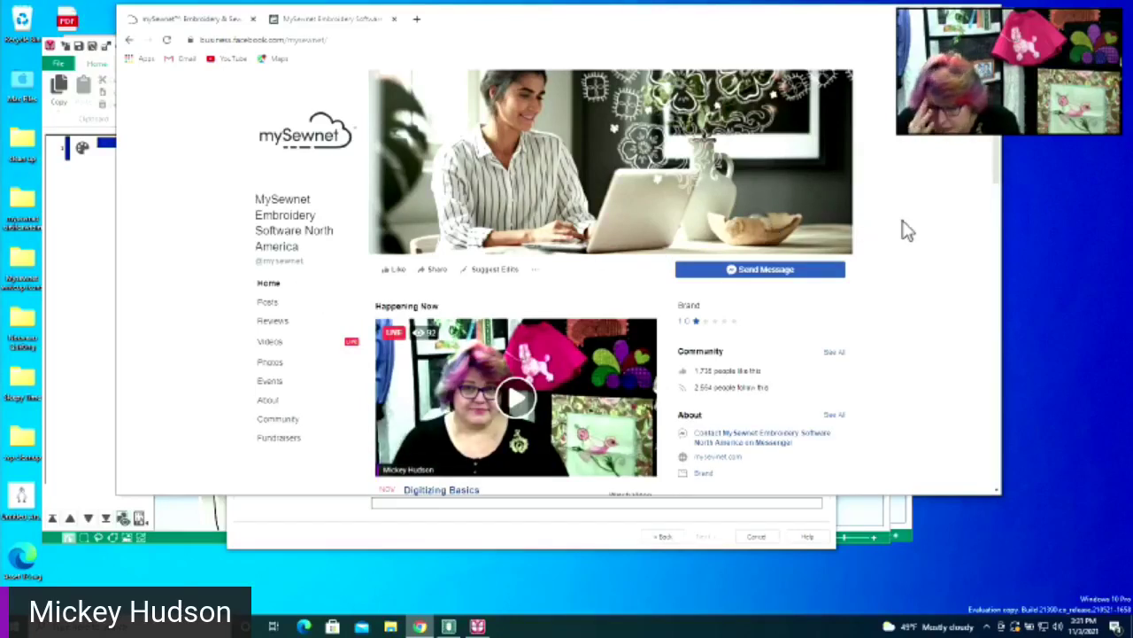
Replace the page's web address with "facebook" and load it
{"action": "left_click", "coordinate": [356, 39]}
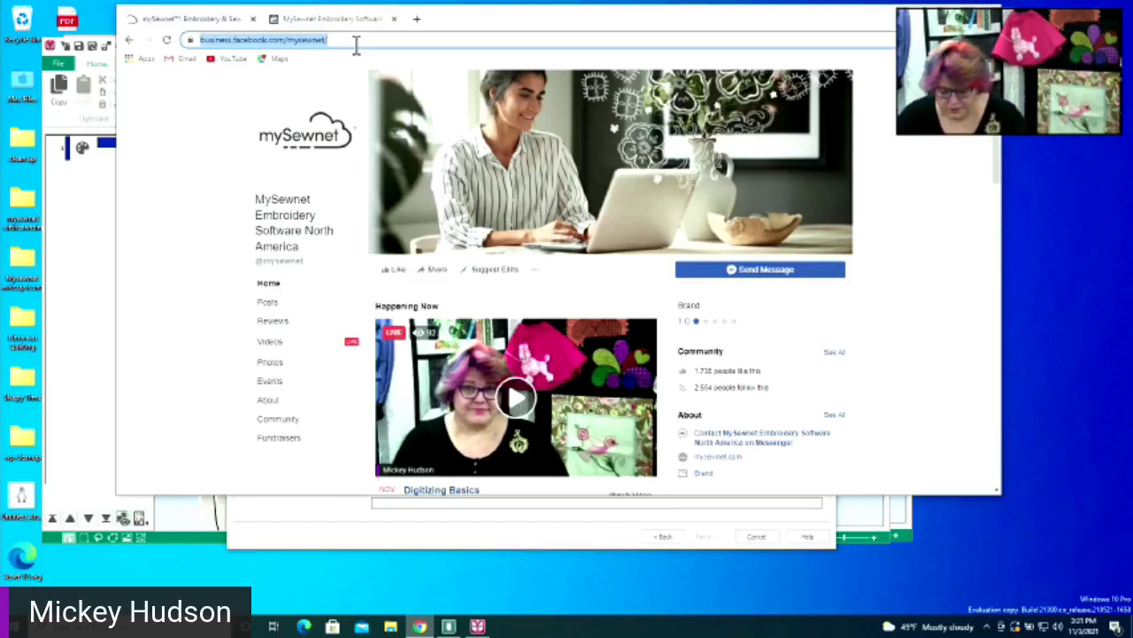
{"action": "type", "text": "facebook"}
{"action": "key", "text": "Return"}
{"action": "left_click", "coordinate": [315, 202]}
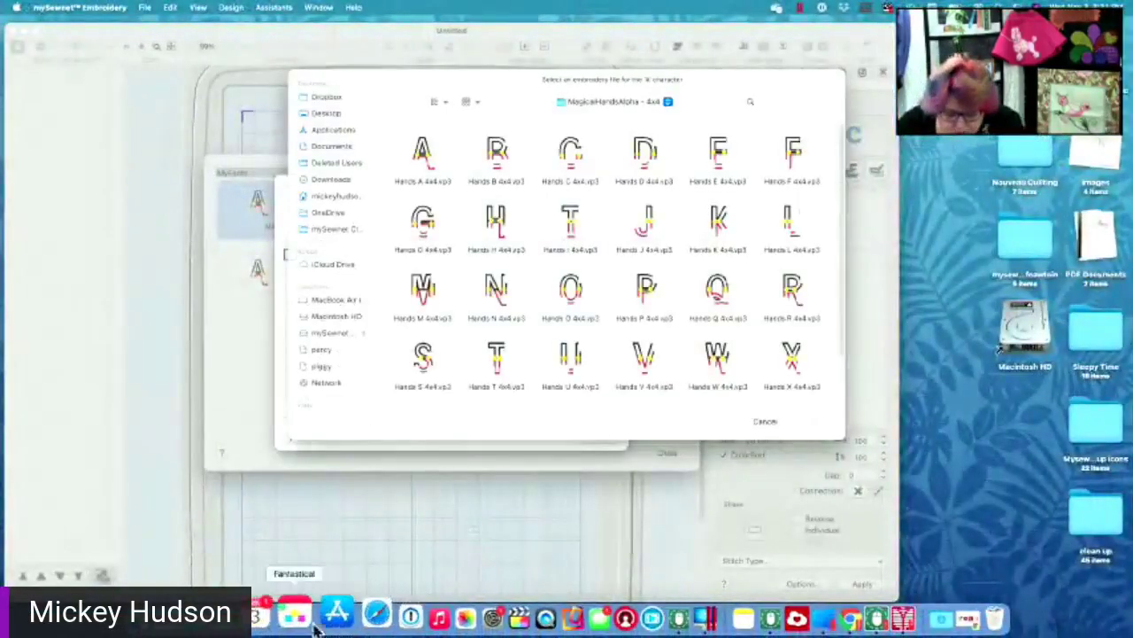
Switch to Chrome on the Mac and open Facebook in a new tab
{"action": "left_click", "coordinate": [222, 620]}
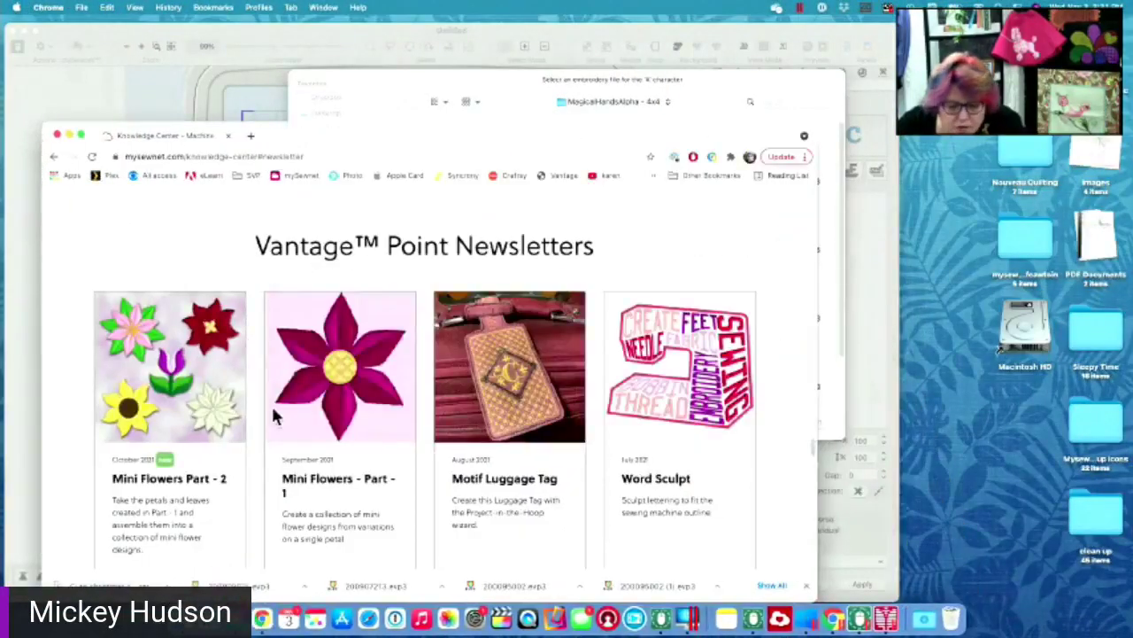
{"action": "left_click", "coordinate": [250, 137]}
{"action": "left_click", "coordinate": [423, 413]}
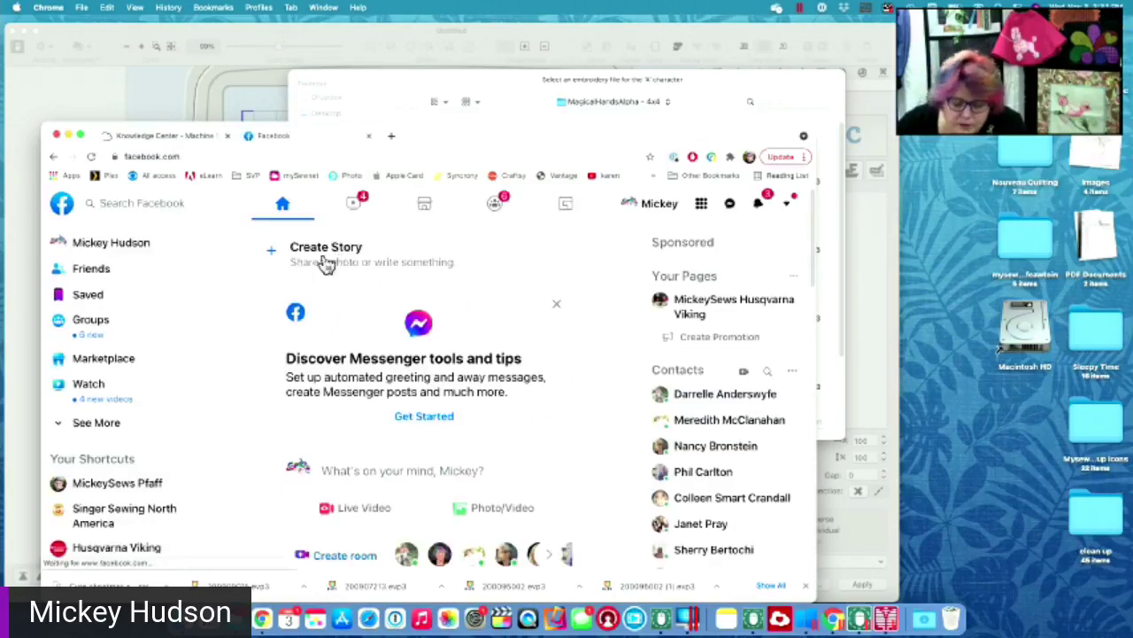
Search Facebook for "mysewnet embroidery software" and open the MySewnet Embroidery Software North America page
{"action": "left_click", "coordinate": [178, 204]}
{"action": "type", "text": "mysewnet"}
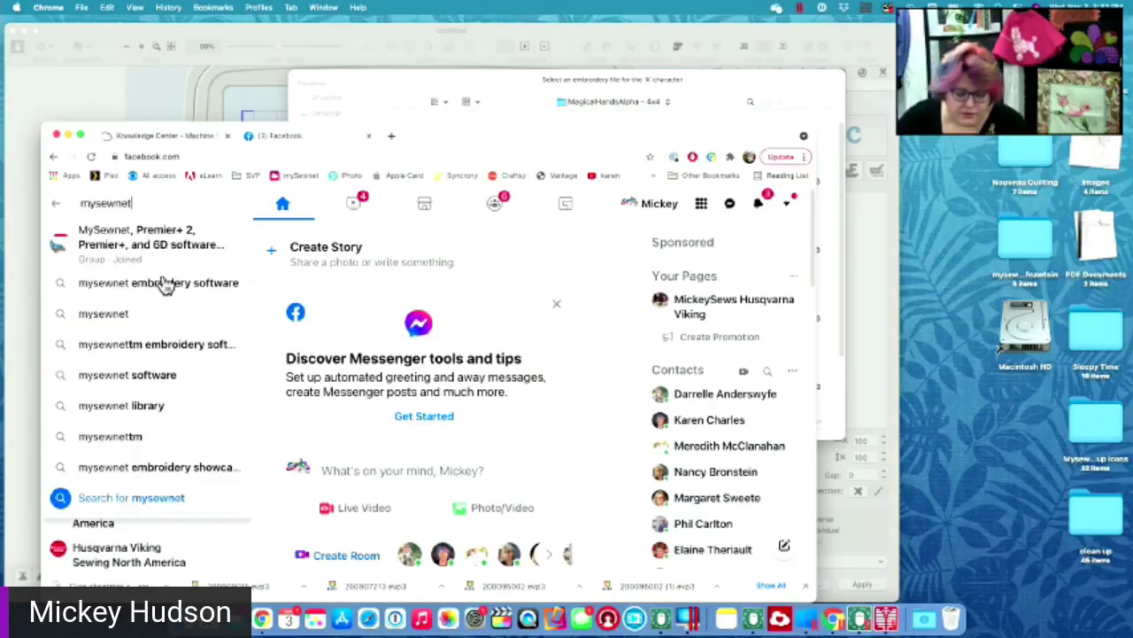
{"action": "left_click", "coordinate": [164, 284]}
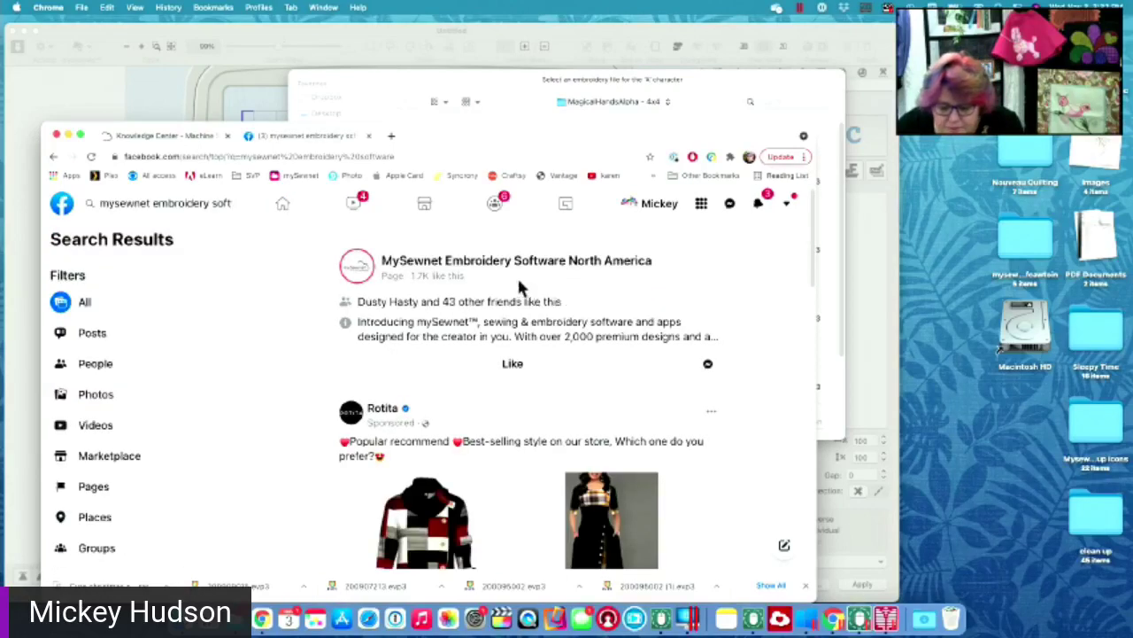
{"action": "left_click", "coordinate": [517, 261]}
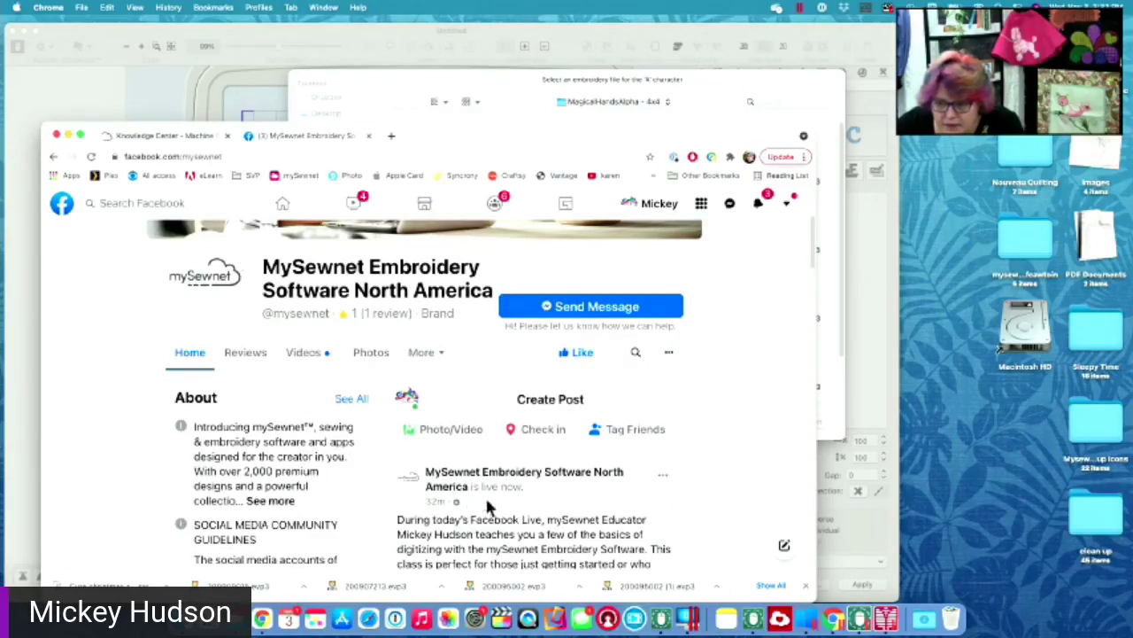
Open the page's videos and look through the All Videos list below the live broadcast
{"action": "left_click", "coordinate": [302, 358]}
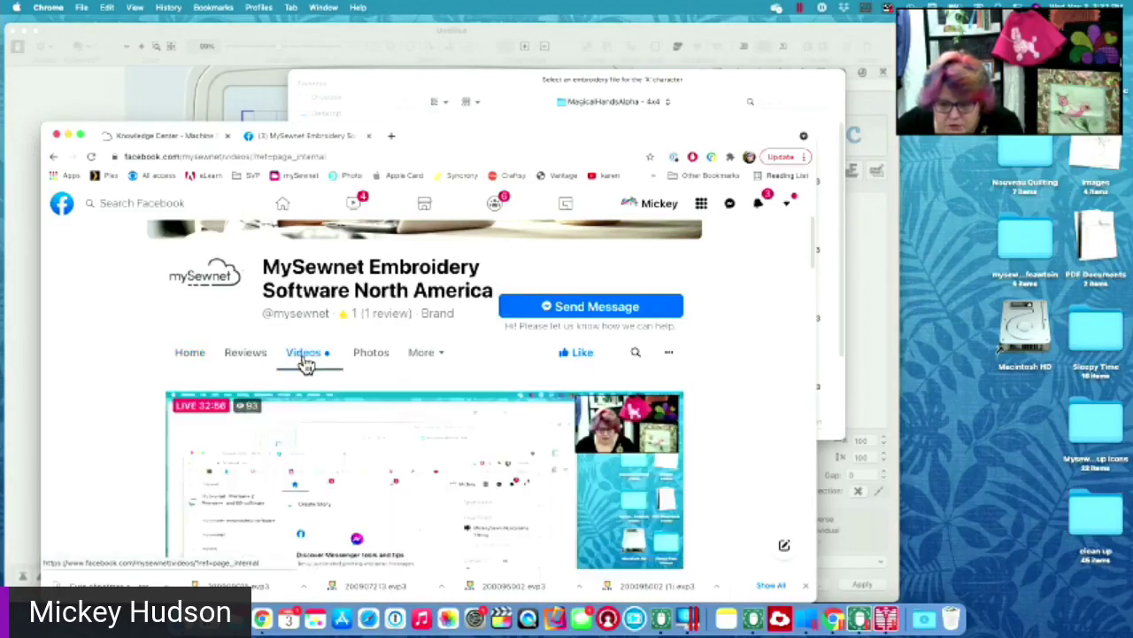
{"action": "scroll", "coordinate": [305, 365], "scroll_direction": "down", "scroll_amount": 1}
{"action": "scroll", "coordinate": [305, 364], "scroll_direction": "down", "scroll_amount": 5}
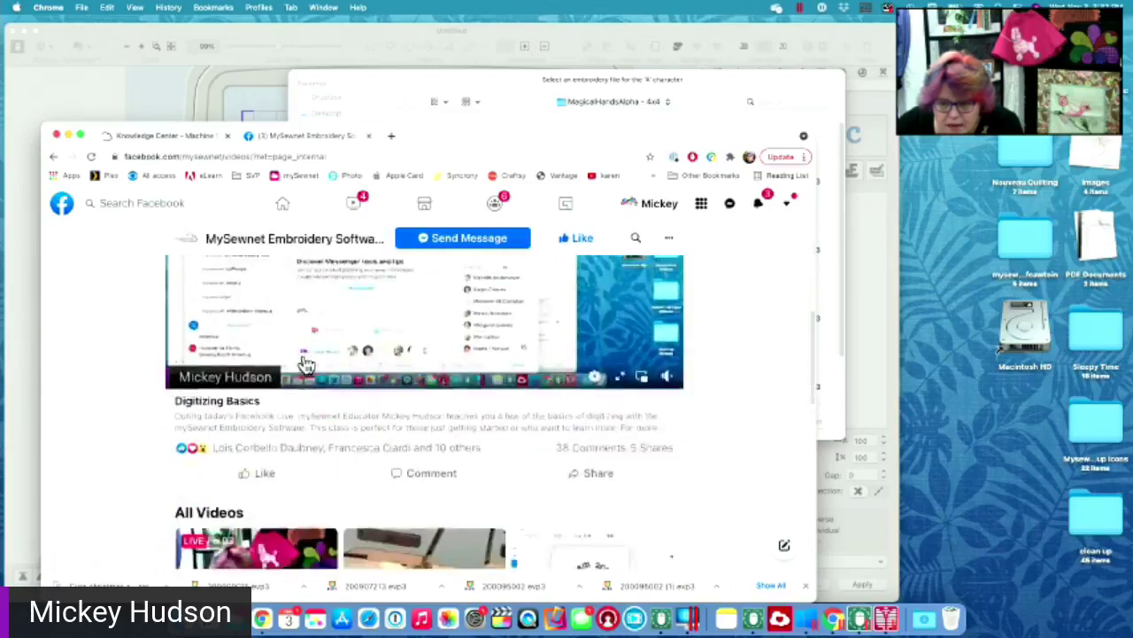
{"action": "scroll", "coordinate": [305, 365], "scroll_direction": "down", "scroll_amount": 3}
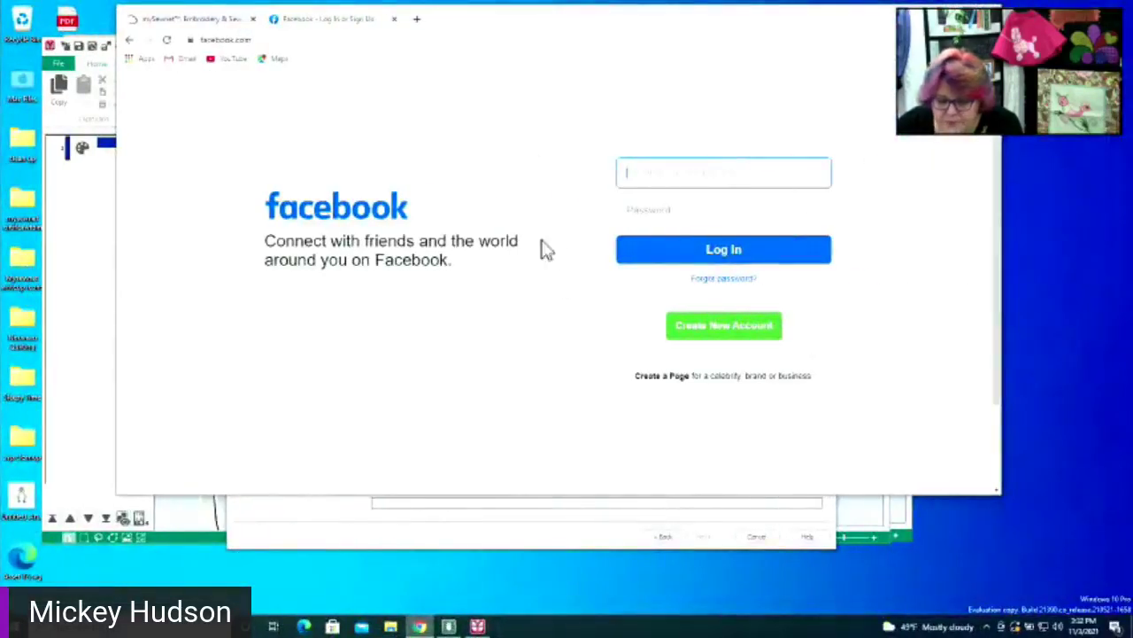
Close the Facebook tab in the Windows browser and minimize the browser to return to the ExpressDesign Wizard
{"action": "left_click", "coordinate": [394, 20]}
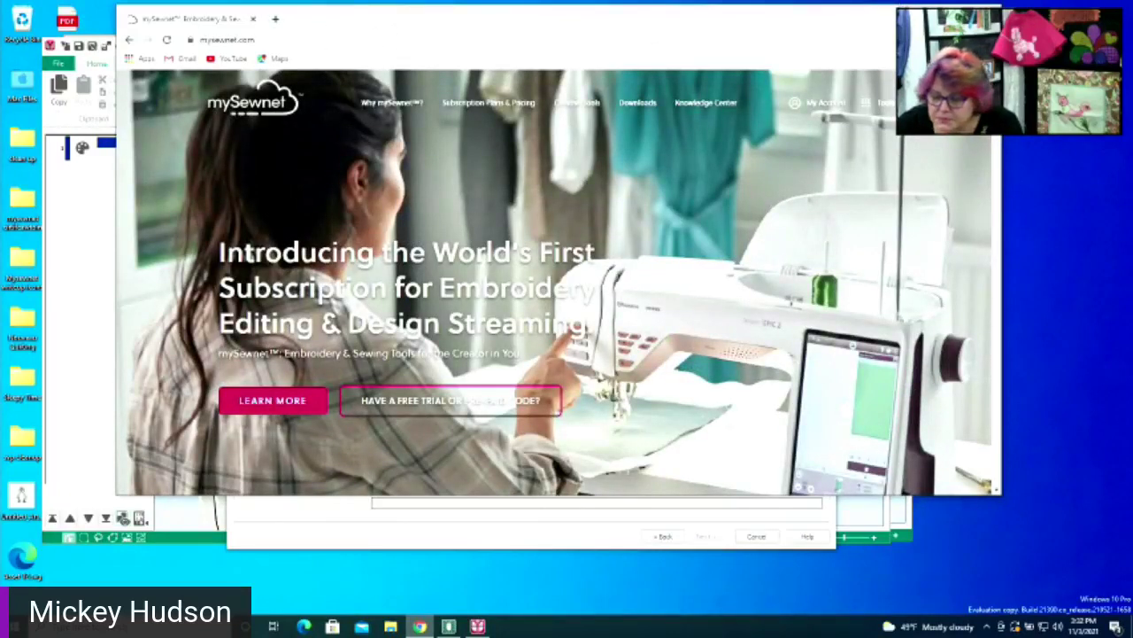
{"action": "left_click", "coordinate": [896, 9]}
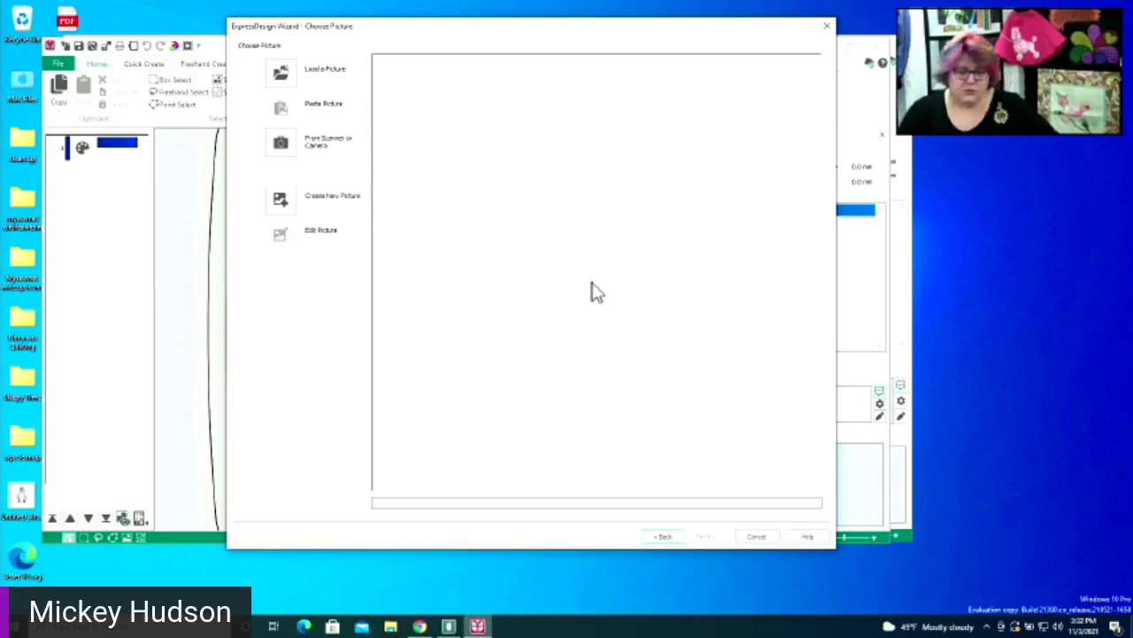
{"action": "left_click", "coordinate": [280, 76]}
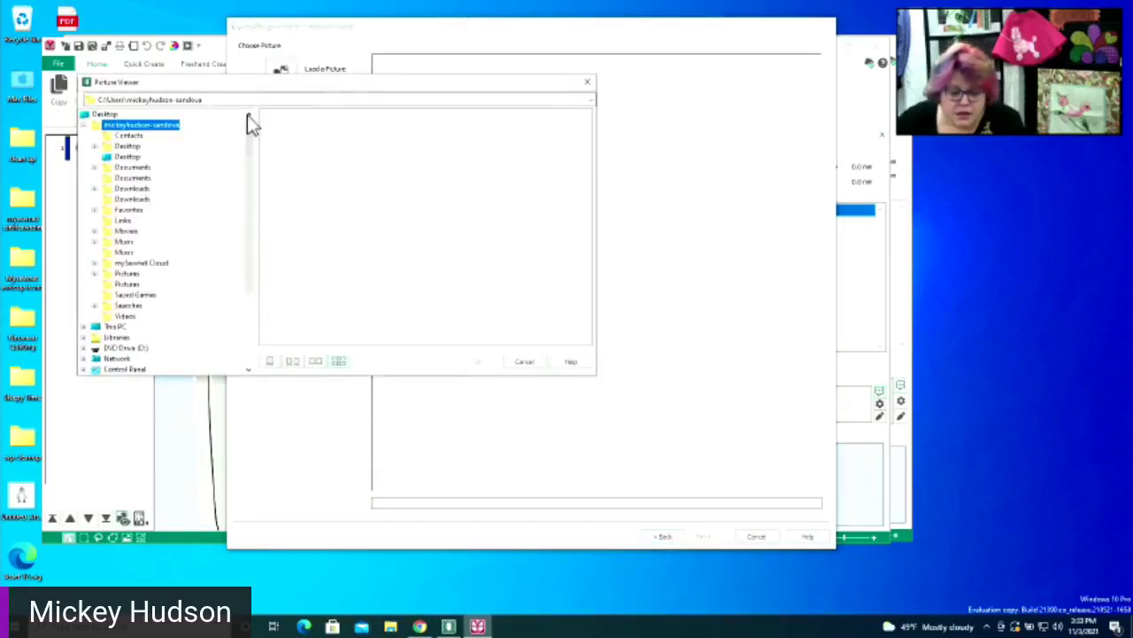
{"action": "left_click", "coordinate": [528, 362]}
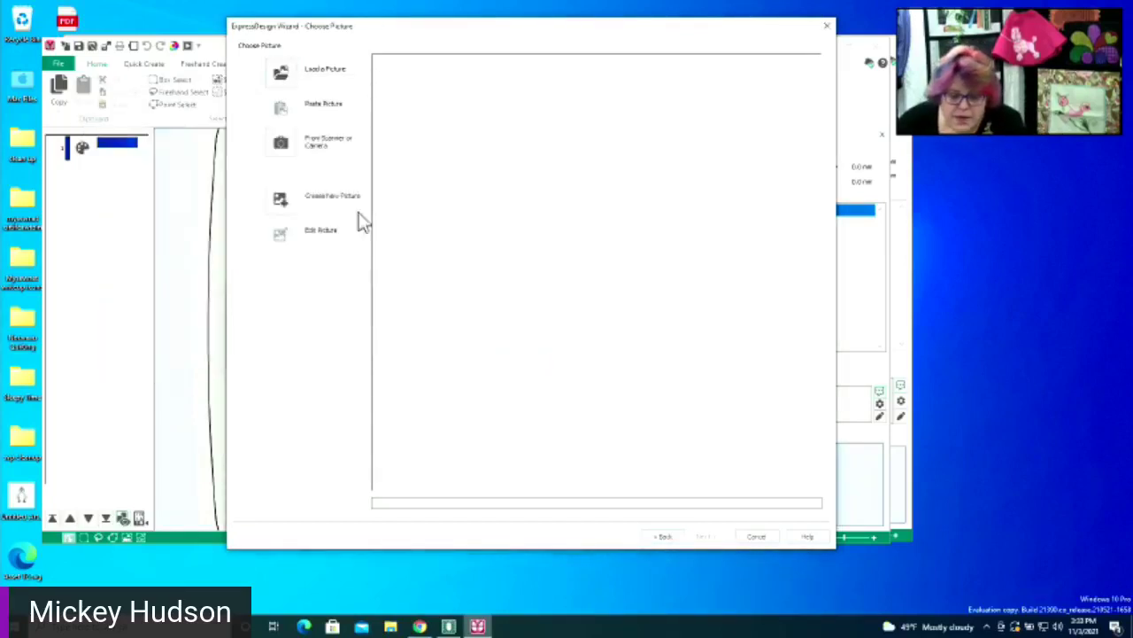
{"action": "left_click", "coordinate": [662, 537]}
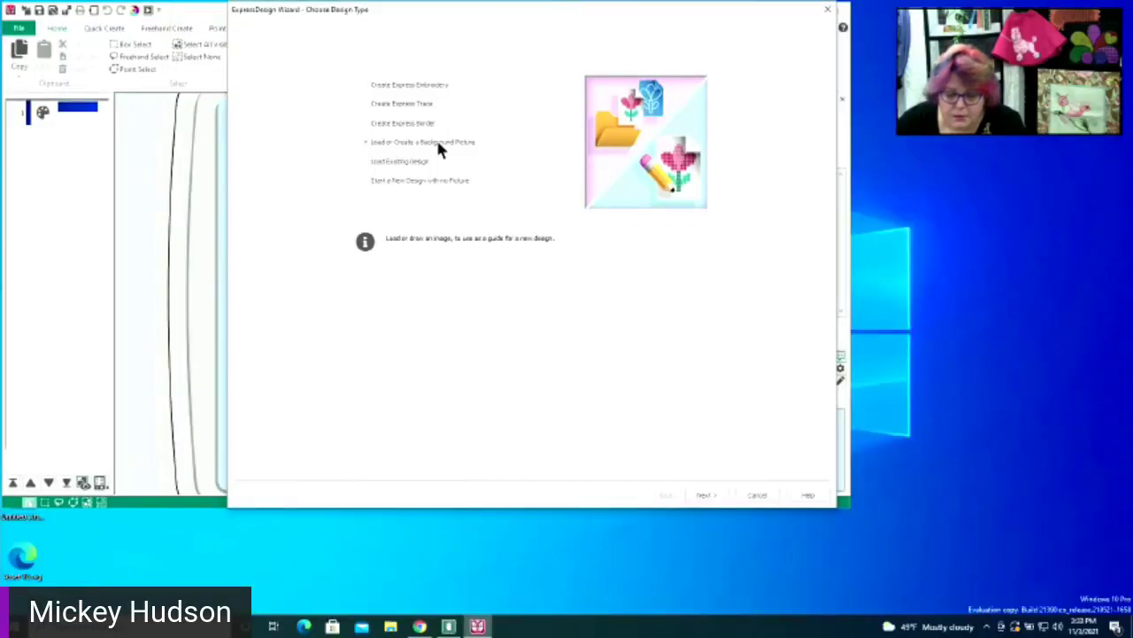
{"action": "left_click", "coordinate": [704, 496]}
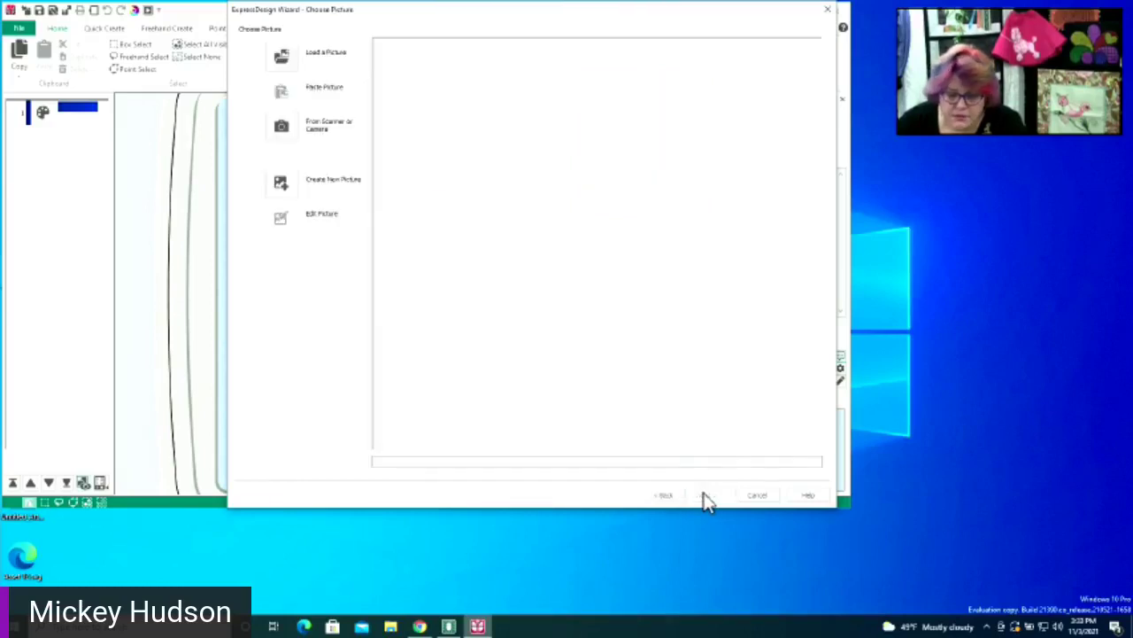
Load the snowman outline picture, Snowman_Outline edited.png, from the Desktop folder into the wizard
{"action": "left_click", "coordinate": [282, 56]}
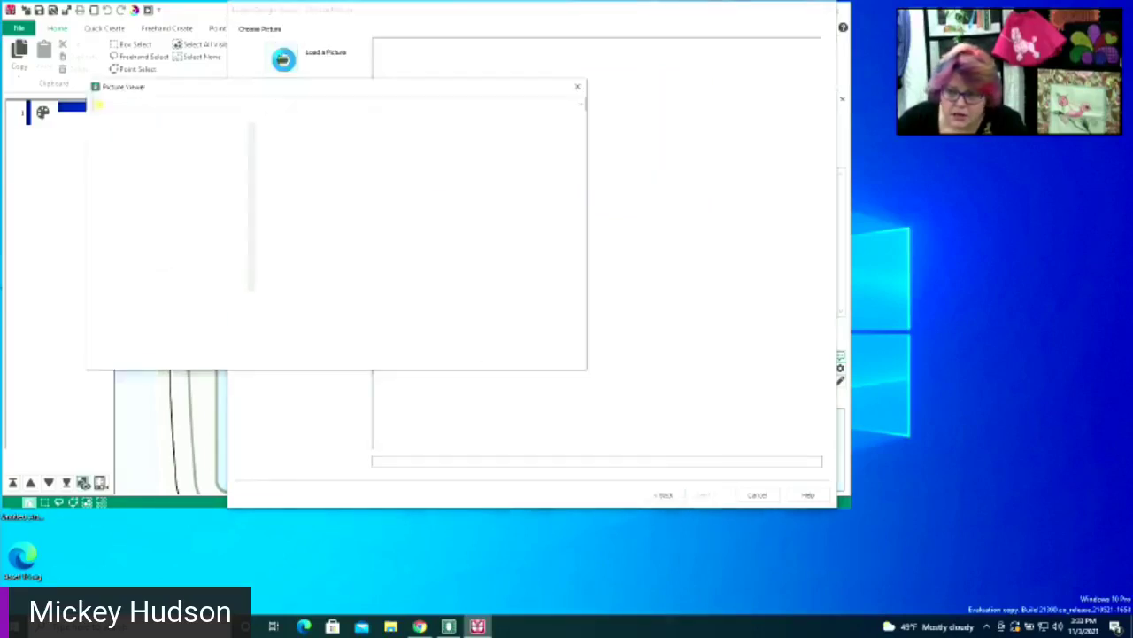
{"action": "left_click", "coordinate": [130, 147]}
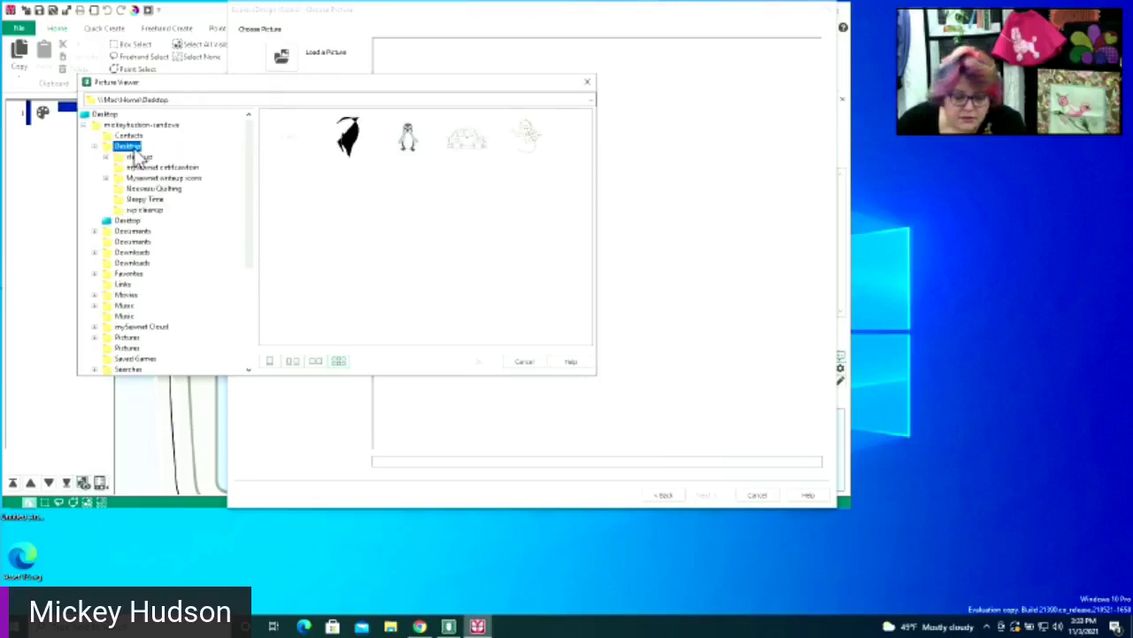
{"action": "left_click", "coordinate": [524, 145]}
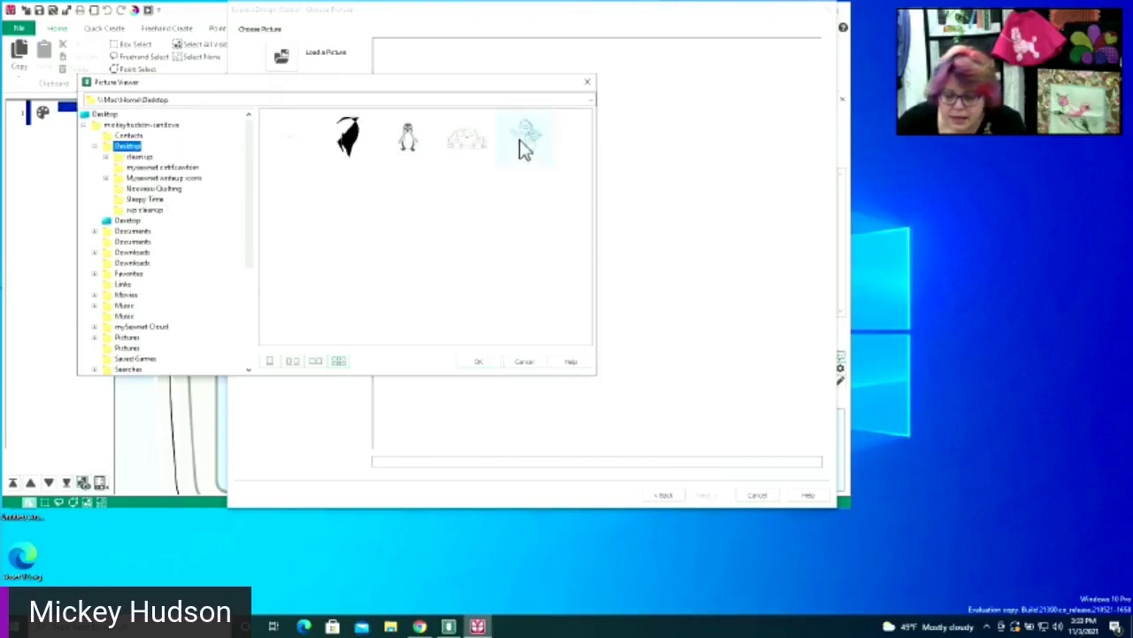
{"action": "left_click", "coordinate": [483, 363]}
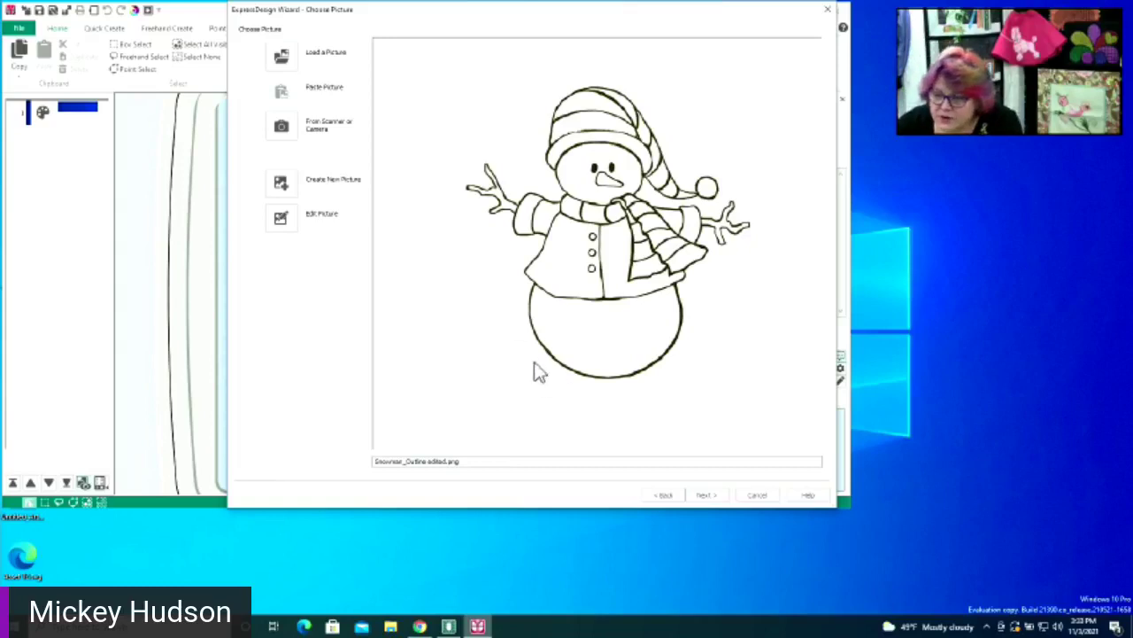
Continue to Rotate and Crop Picture and pull the crop frame's lower-right corner in close to the snowman
{"action": "left_click", "coordinate": [704, 496]}
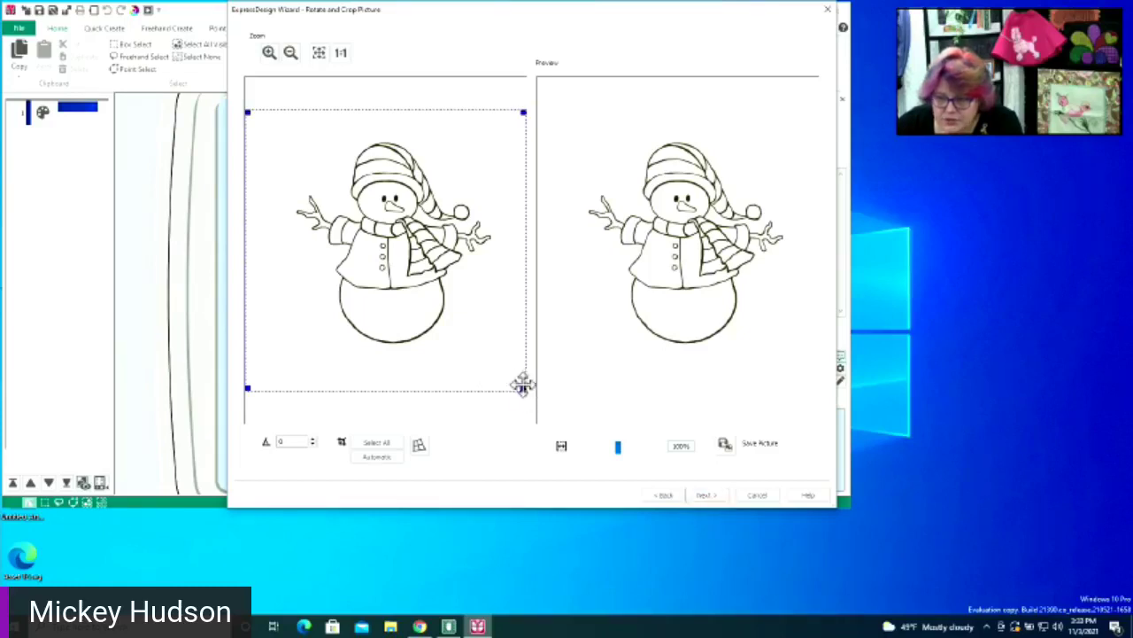
{"action": "left_click_drag", "start_coordinate": [520, 387], "coordinate": [488, 348]}
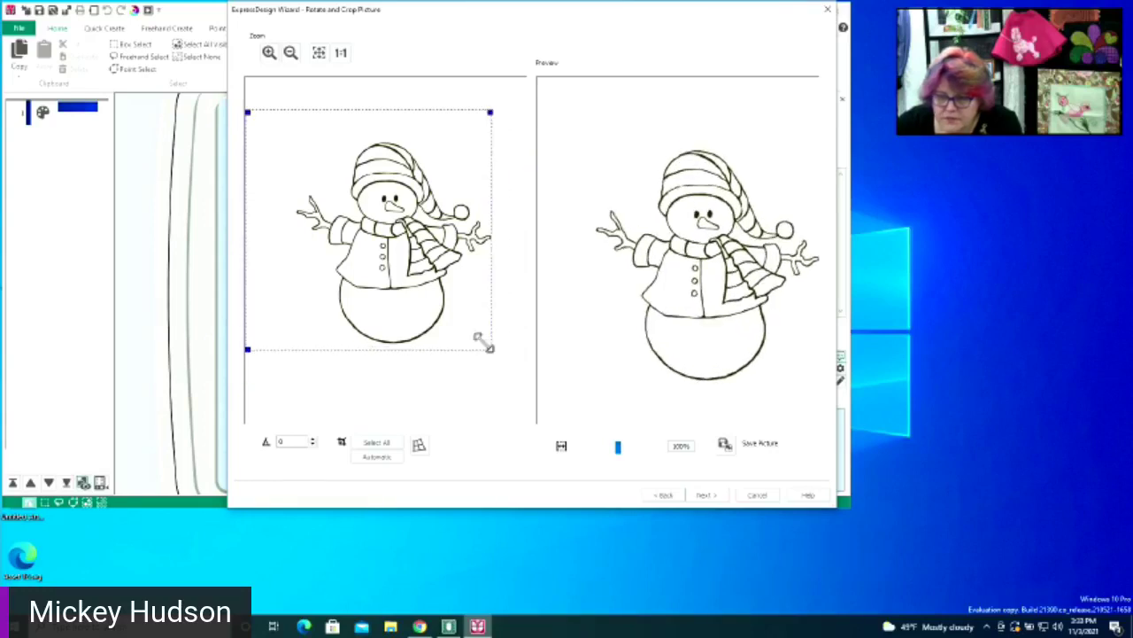
Crop the snowman picture closely around the drawing and continue to the design size settings
{"action": "left_click_drag", "start_coordinate": [248, 113], "coordinate": [289, 137]}
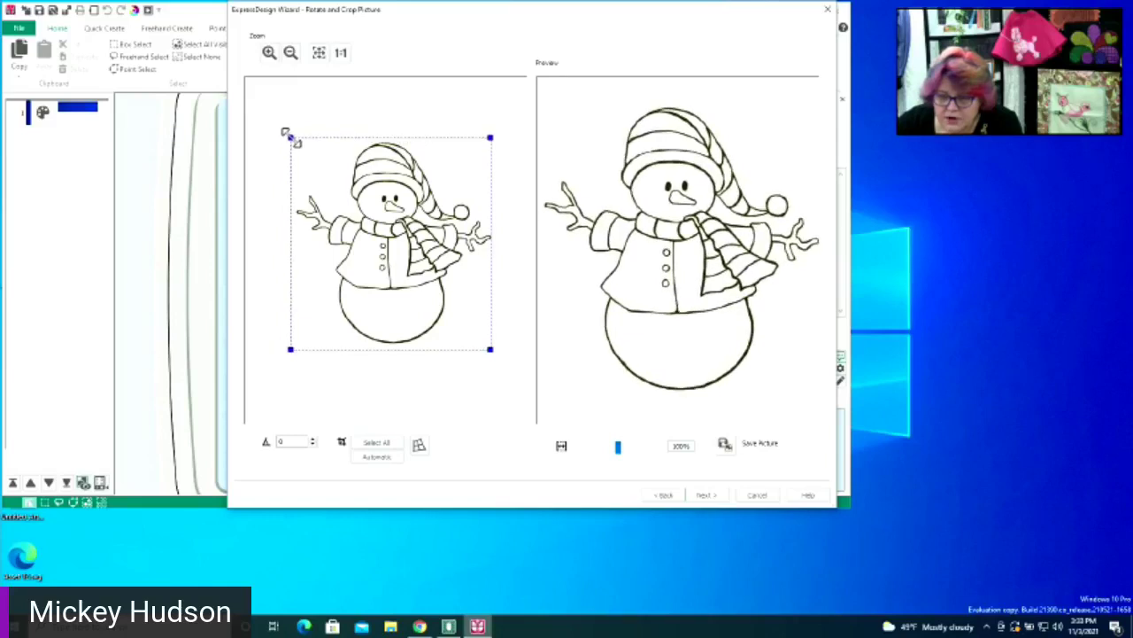
{"action": "mouse_move", "coordinate": [490, 348]}
{"action": "left_mouse_down"}
{"action": "mouse_move", "coordinate": [478, 285]}
{"action": "mouse_move", "coordinate": [488, 256]}
{"action": "mouse_move", "coordinate": [494, 363]}
{"action": "left_mouse_up"}
{"action": "left_click", "coordinate": [706, 495]}
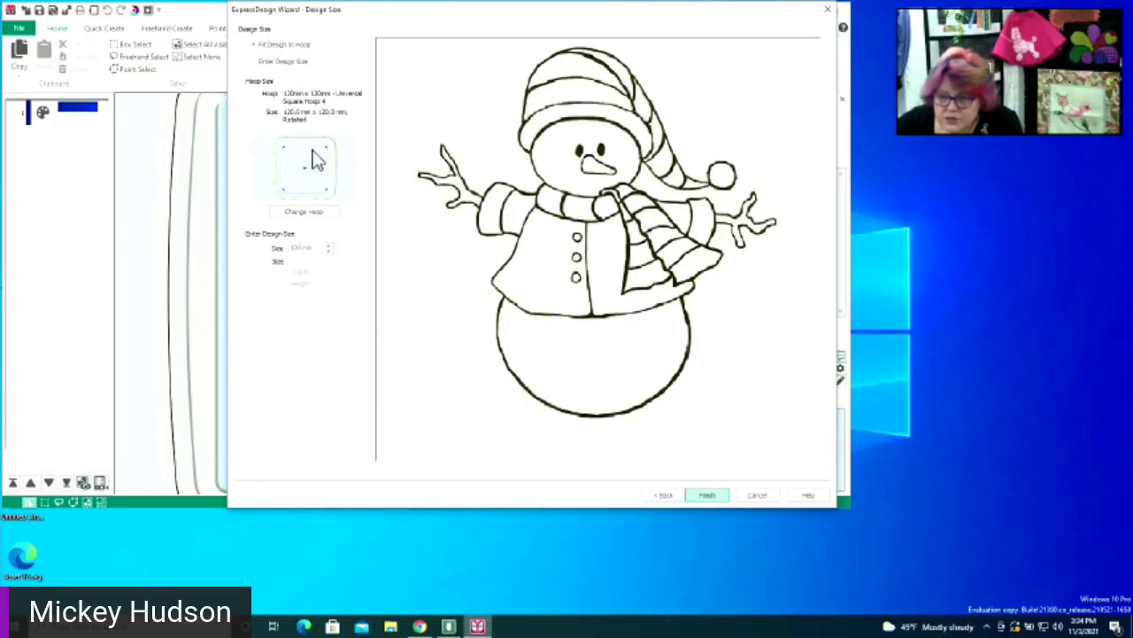
Choose to enter the design size manually and change the hoop to 150mm x 150mm - Universal Square Hoop 2
{"action": "left_click", "coordinate": [280, 65]}
{"action": "left_click", "coordinate": [294, 214]}
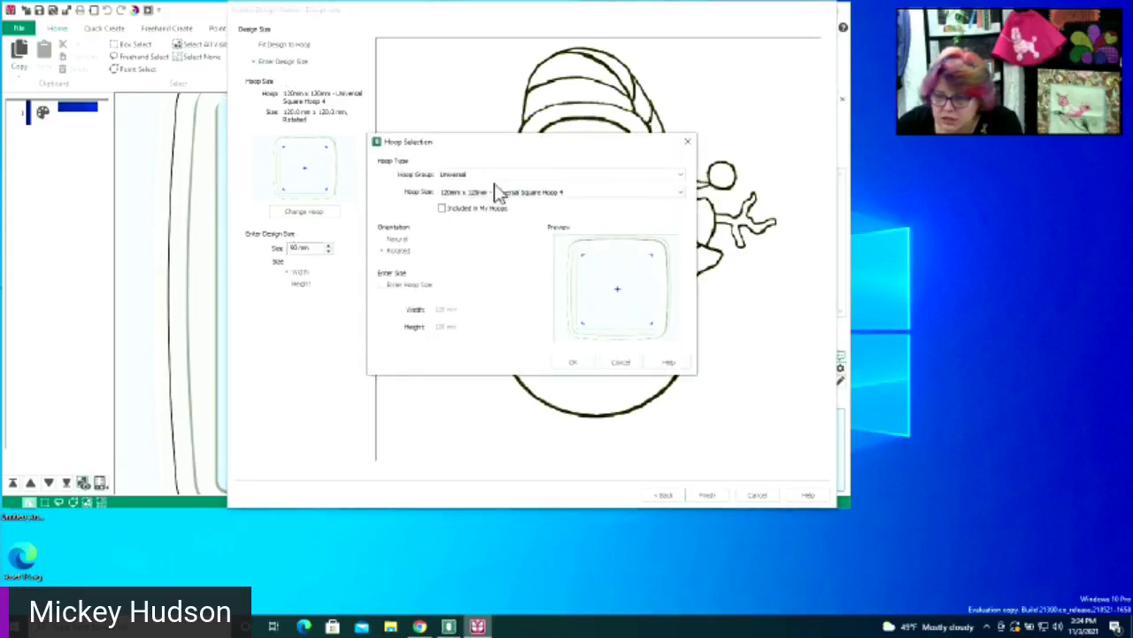
{"action": "left_click", "coordinate": [495, 193]}
{"action": "left_click", "coordinate": [485, 230]}
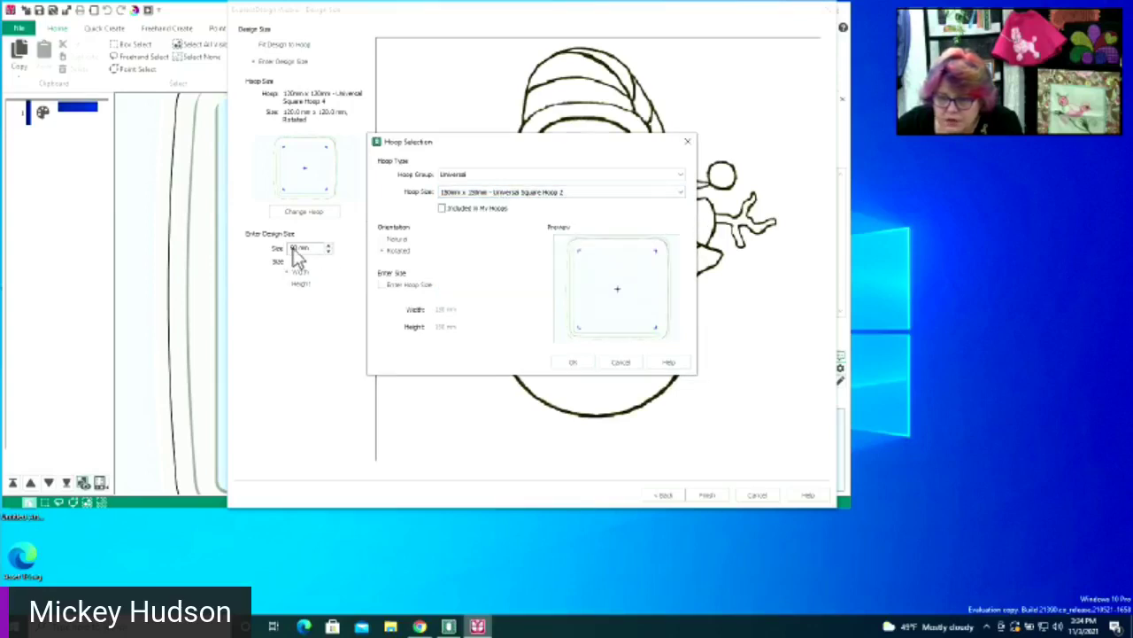
{"action": "left_click", "coordinate": [571, 363]}
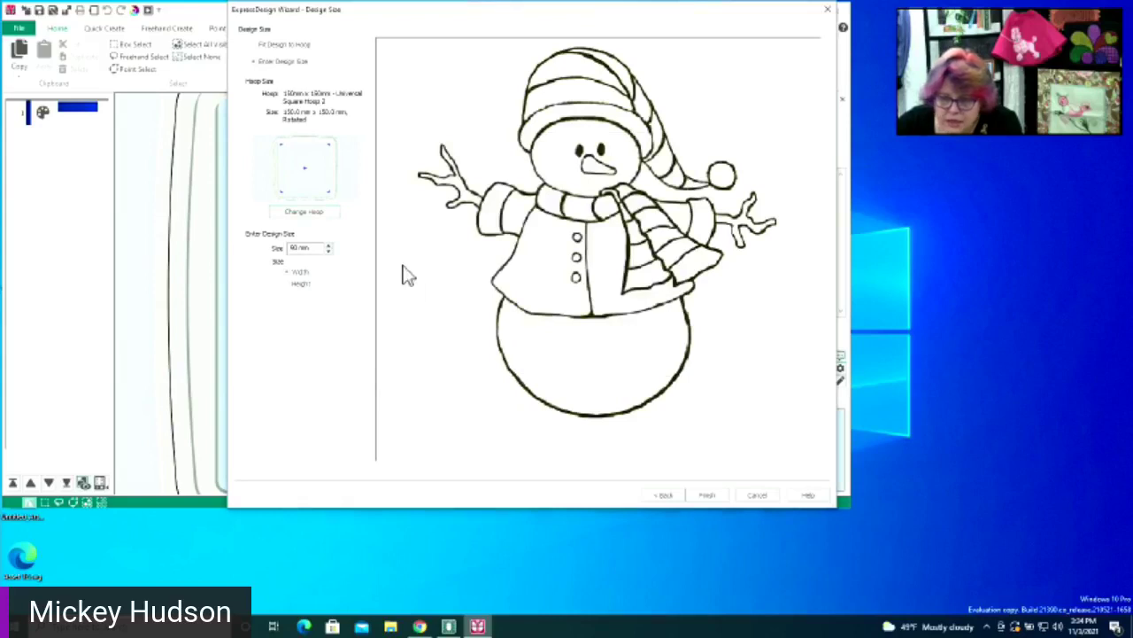
Set the design width to 120 mm and finish the ExpressDesign wizard
{"action": "double_click", "coordinate": [298, 248]}
{"action": "type", "text": "80"}
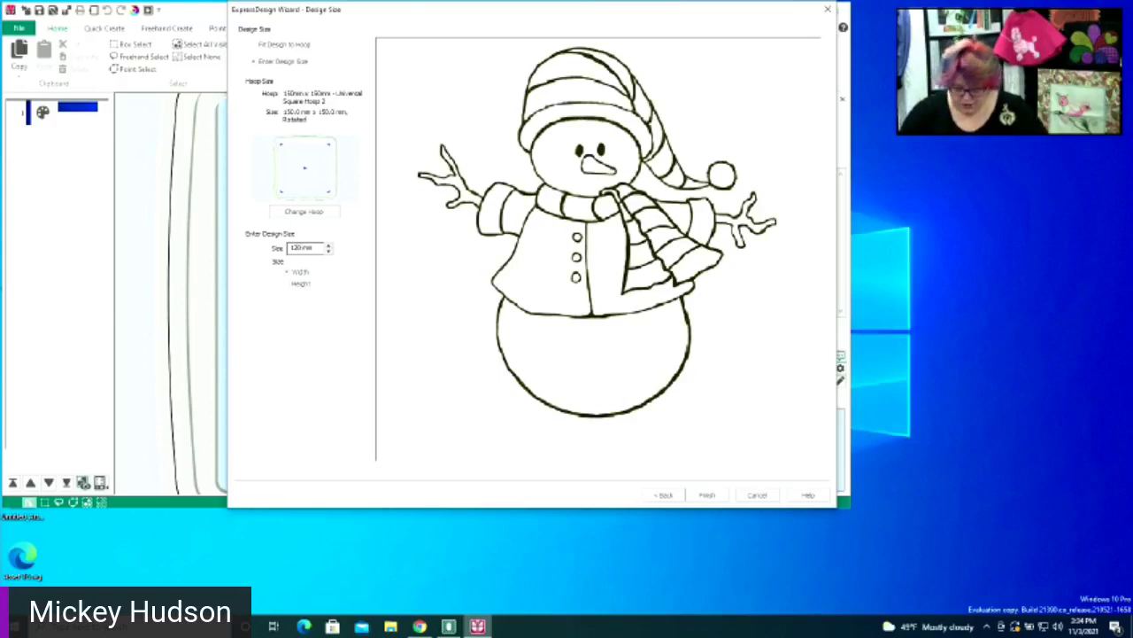
{"action": "key", "text": "Tab"}
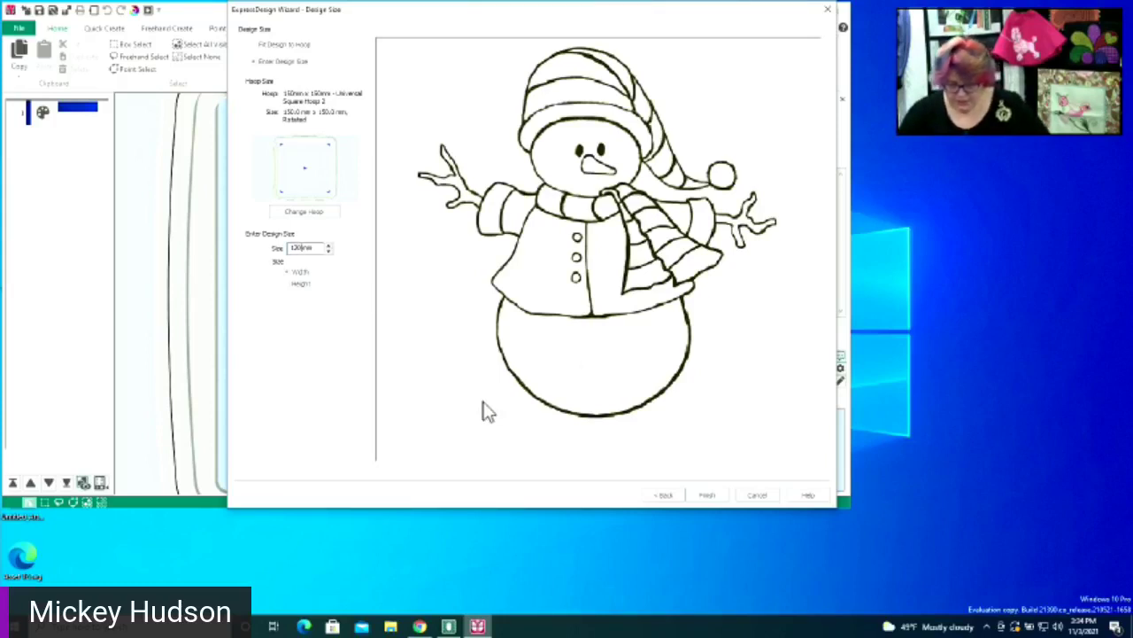
{"action": "left_click", "coordinate": [706, 494]}
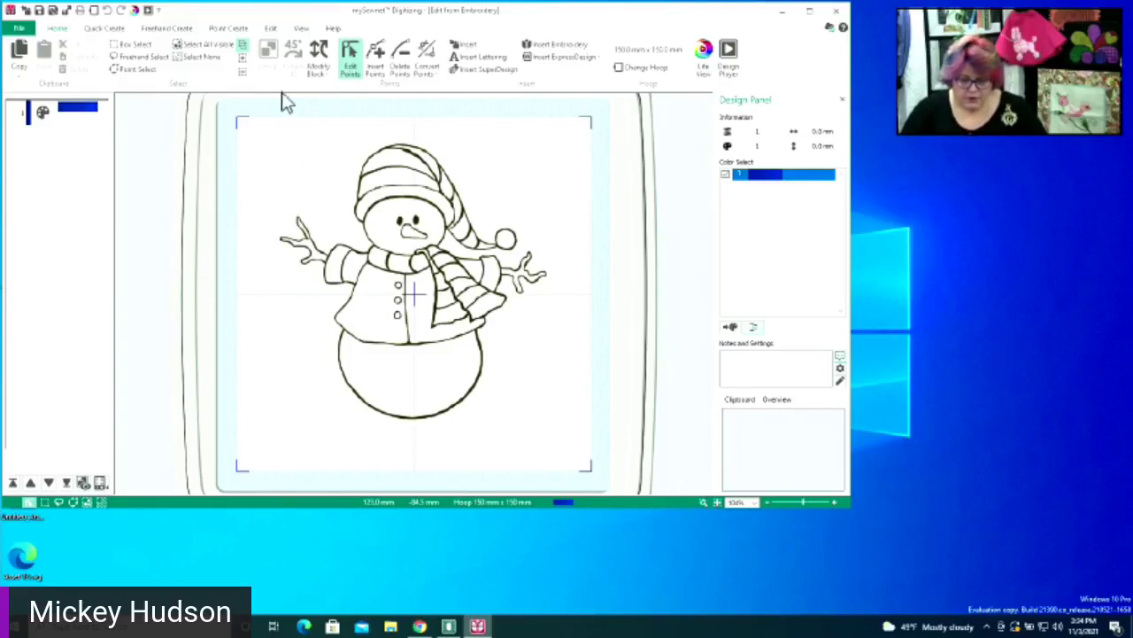
Adjust the background picture's visibility to its strongest setting
{"action": "left_click", "coordinate": [301, 28]}
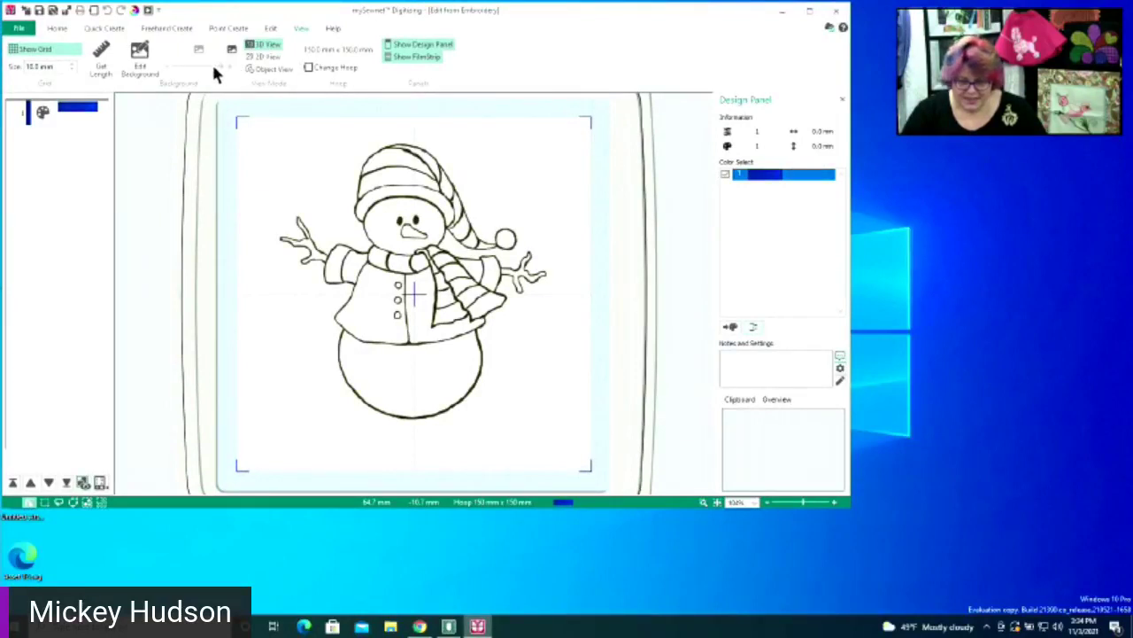
{"action": "left_click_drag", "start_coordinate": [221, 68], "coordinate": [241, 81]}
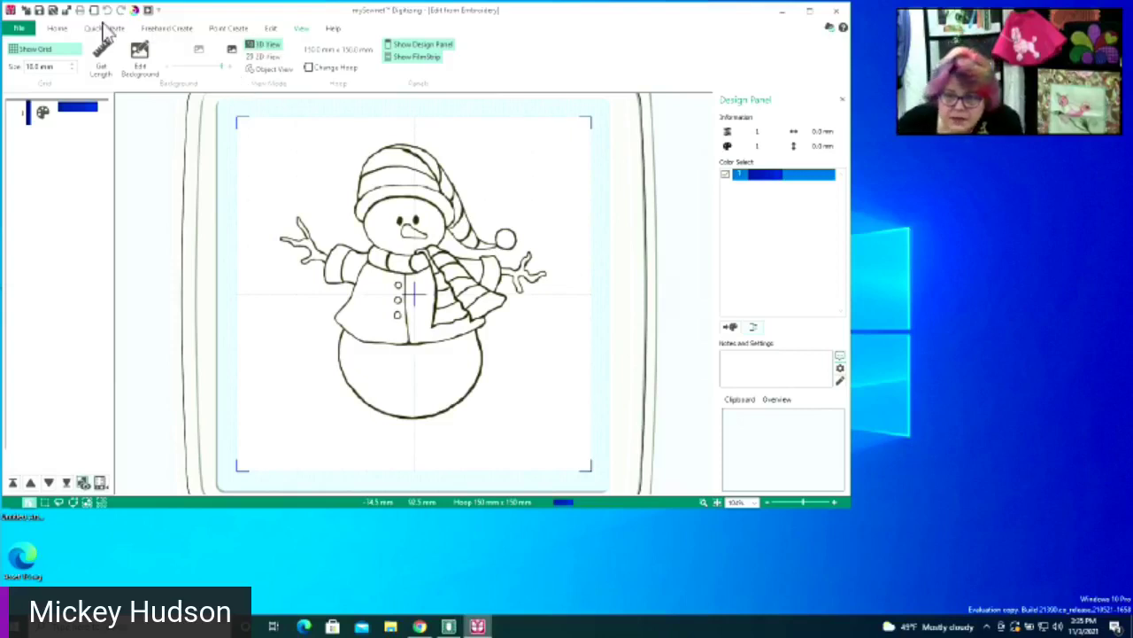
Review the selection and point editing commands and the Quick Create, Freehand Create and Point Create tool sets
{"action": "left_click", "coordinate": [55, 29]}
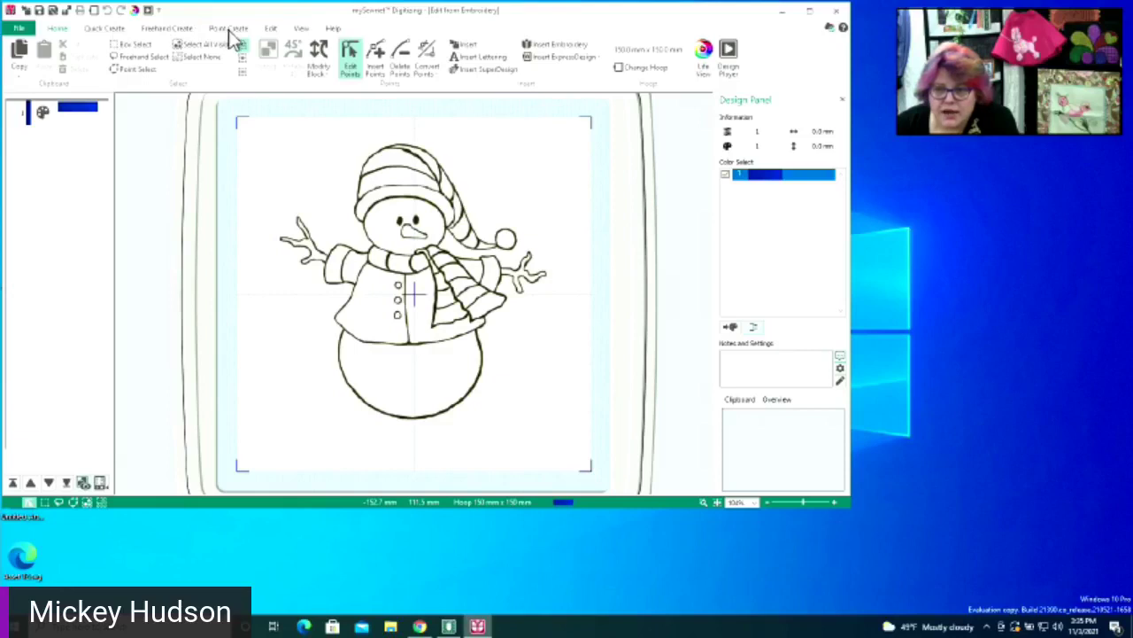
{"action": "left_click", "coordinate": [118, 31]}
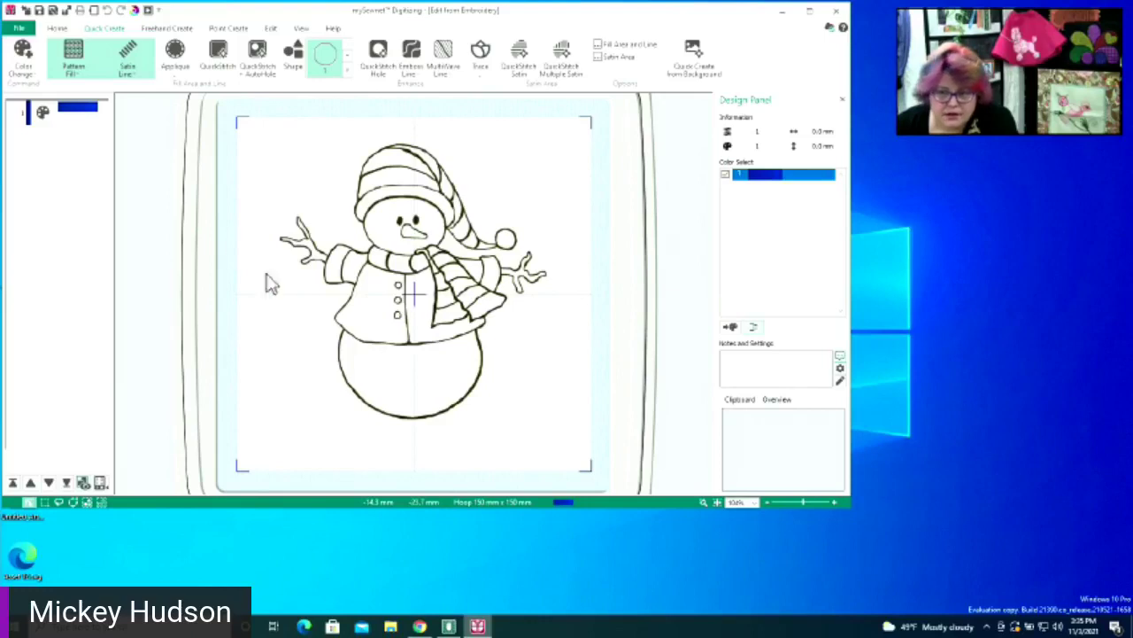
{"action": "left_click", "coordinate": [76, 62]}
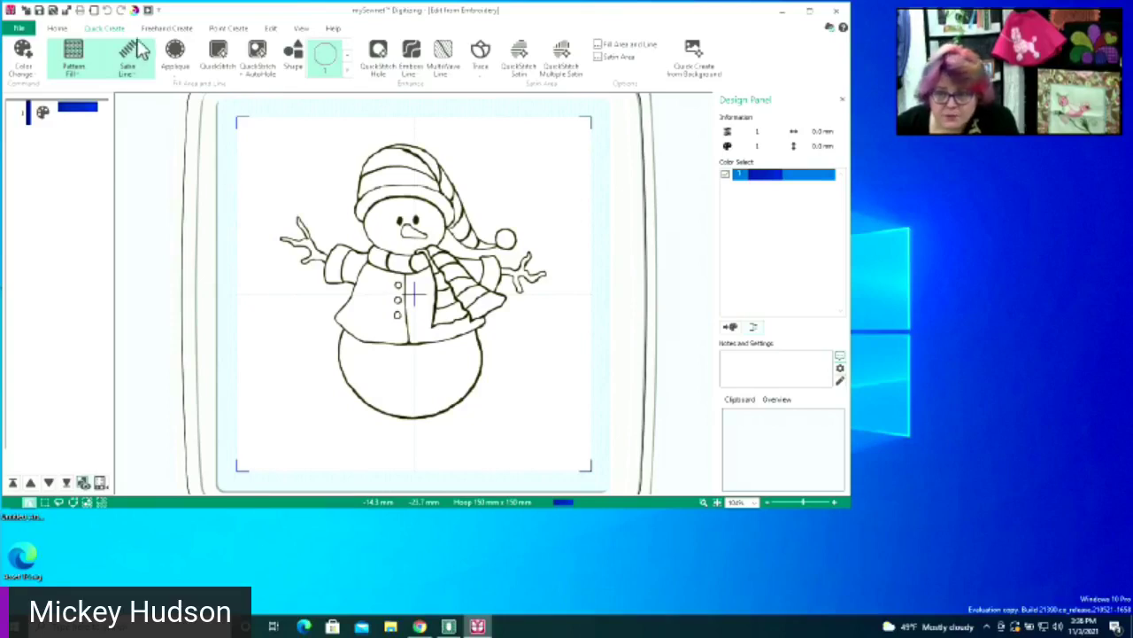
{"action": "left_click", "coordinate": [163, 28]}
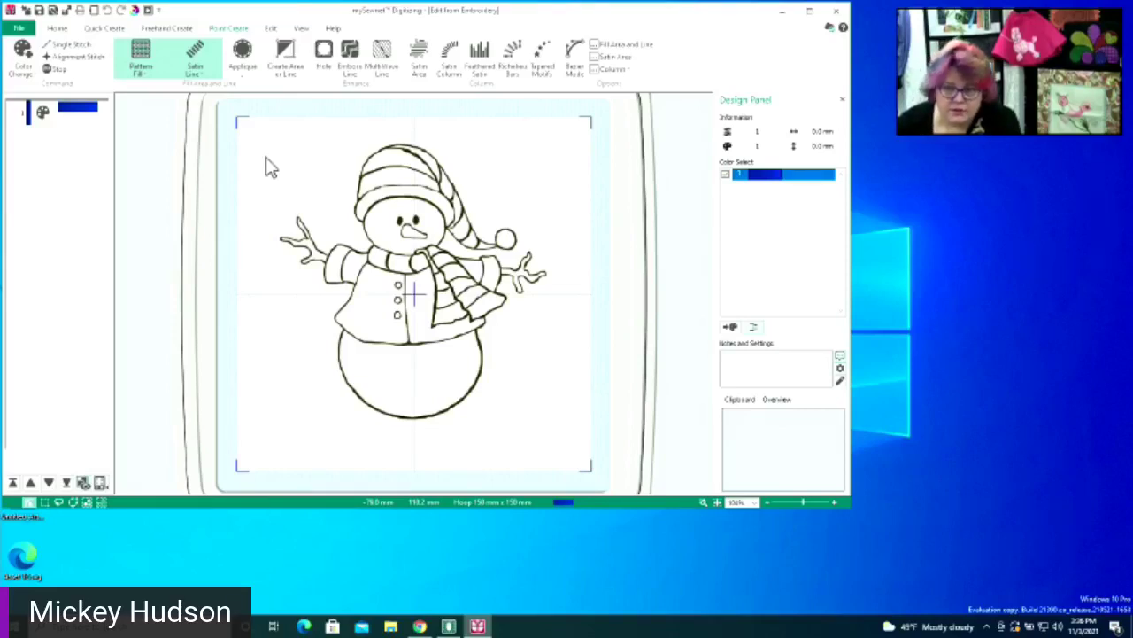
Shift the Digitizing window aside and examine the fill types available for Quick Create
{"action": "left_click", "coordinate": [103, 30]}
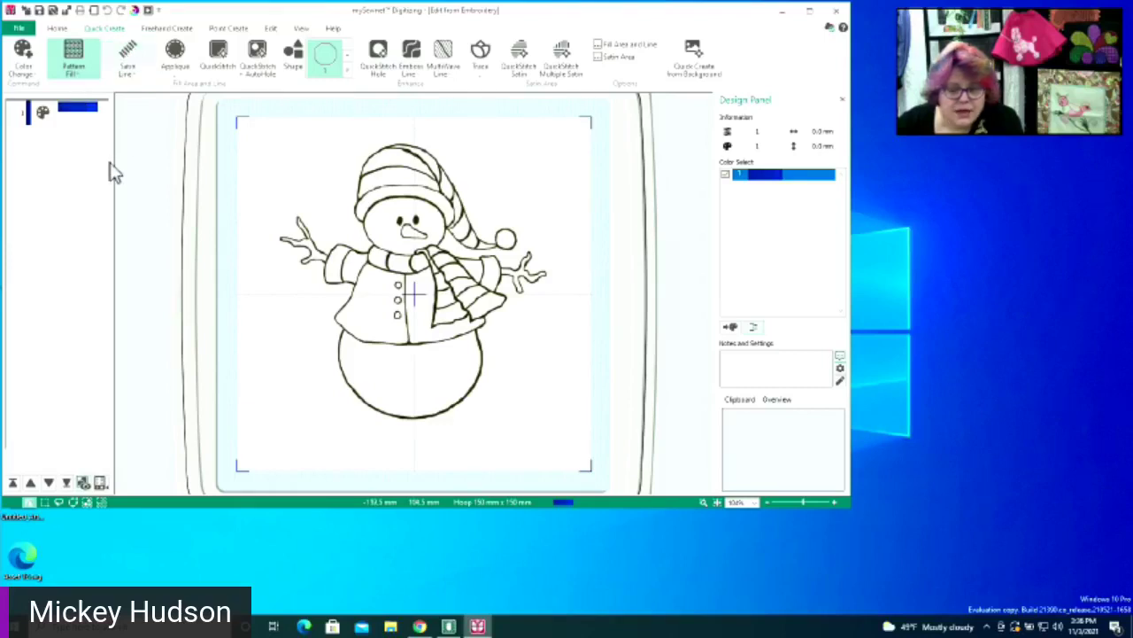
{"action": "left_click", "coordinate": [123, 73]}
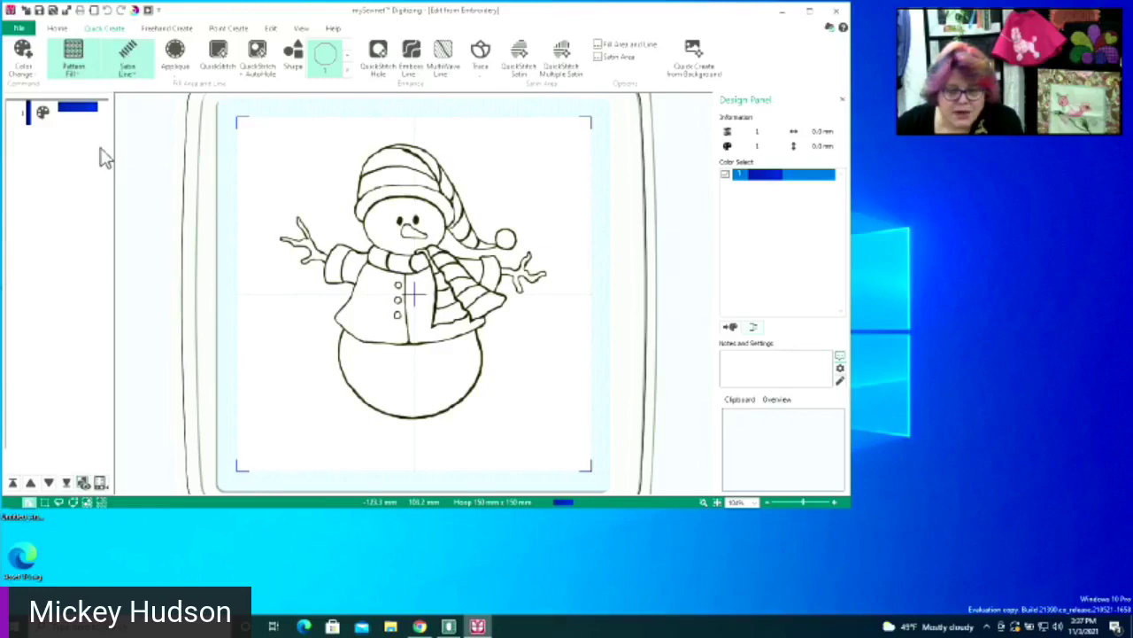
{"action": "left_click", "coordinate": [75, 58]}
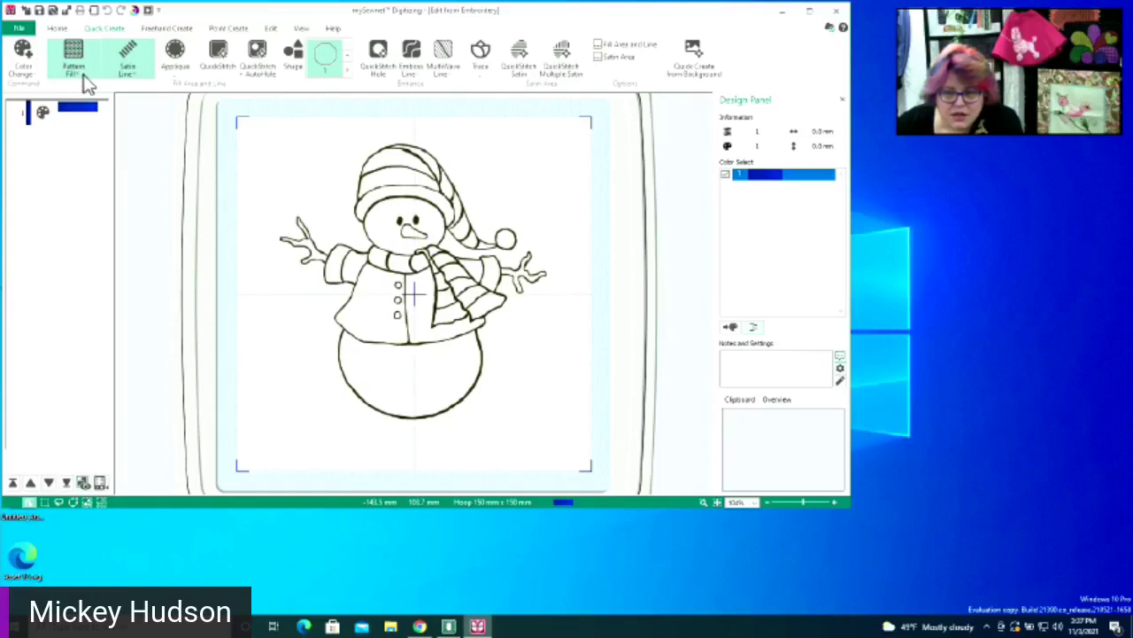
{"action": "left_click_drag", "start_coordinate": [217, 10], "coordinate": [360, 8]}
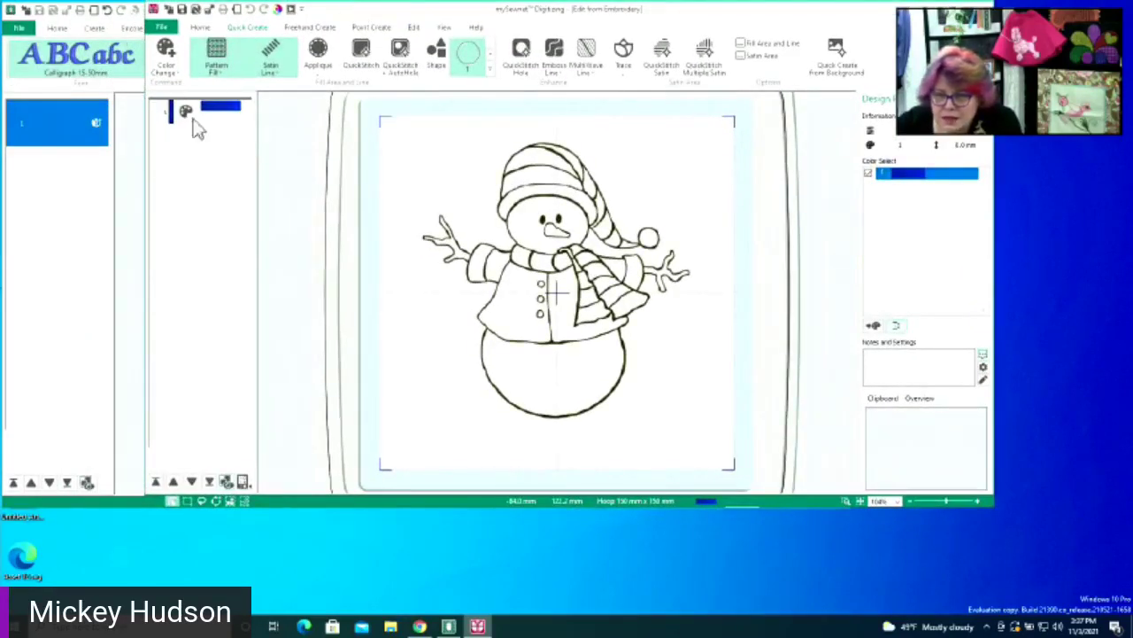
{"action": "left_click", "coordinate": [227, 82]}
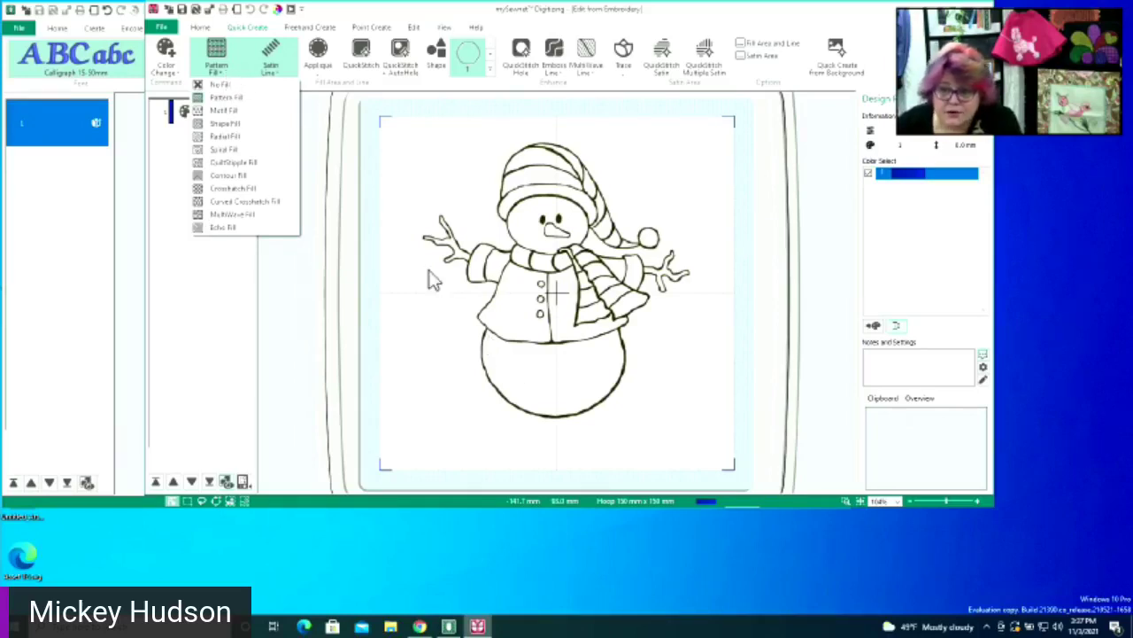
{"action": "left_click", "coordinate": [385, 244]}
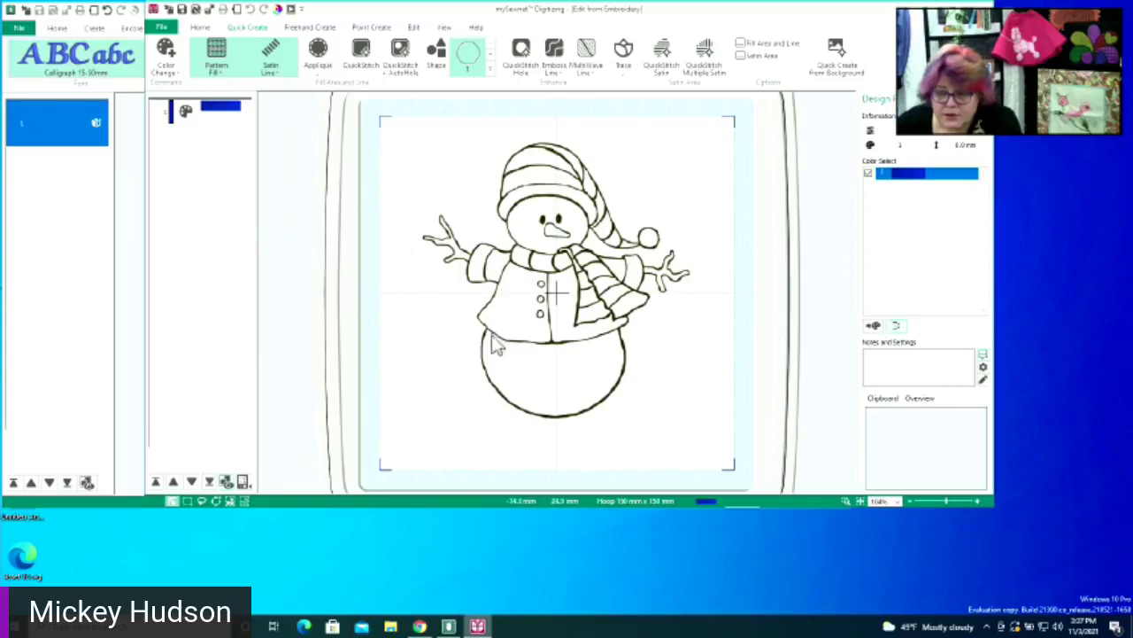
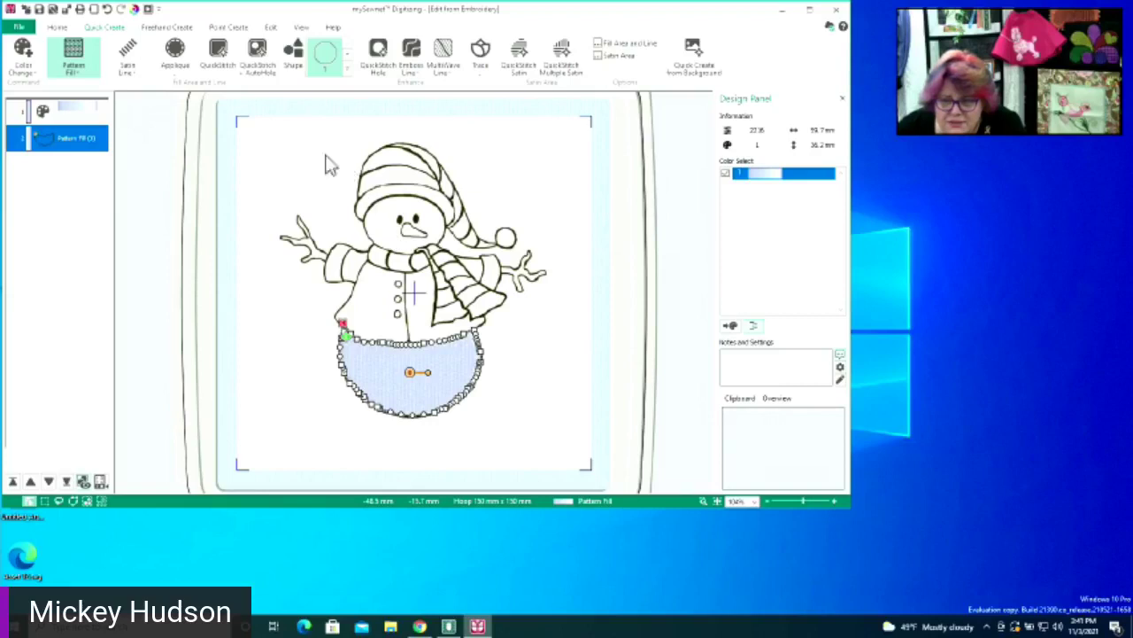
Try a QuickStitch pattern fill on the snowman's face with a low number of points, and undo it
{"action": "left_click", "coordinate": [220, 69]}
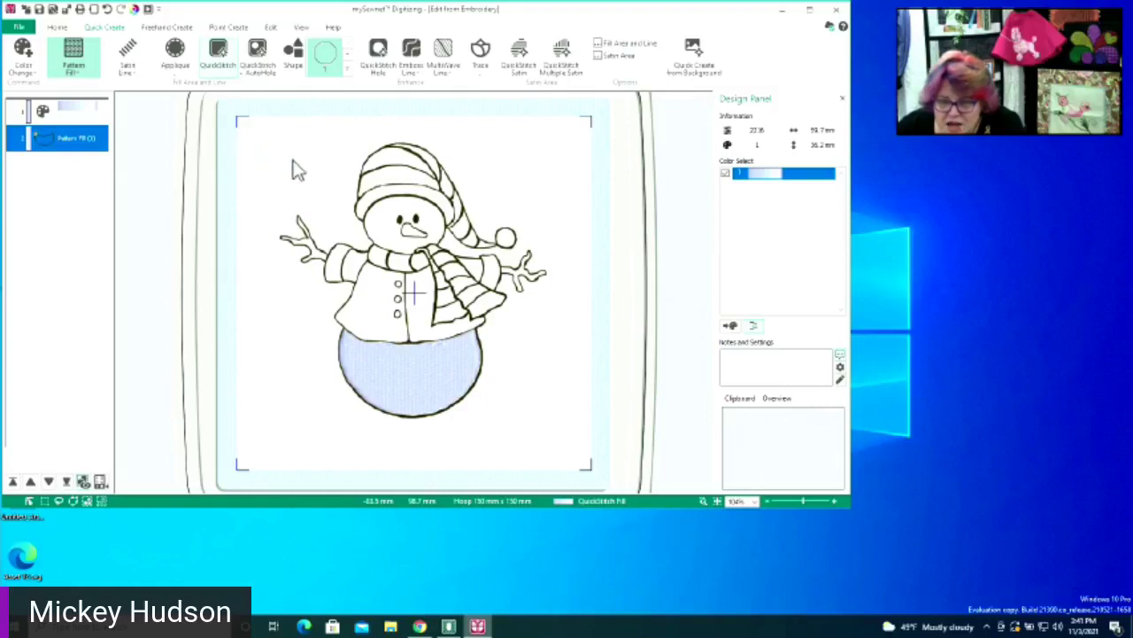
{"action": "left_click", "coordinate": [385, 232]}
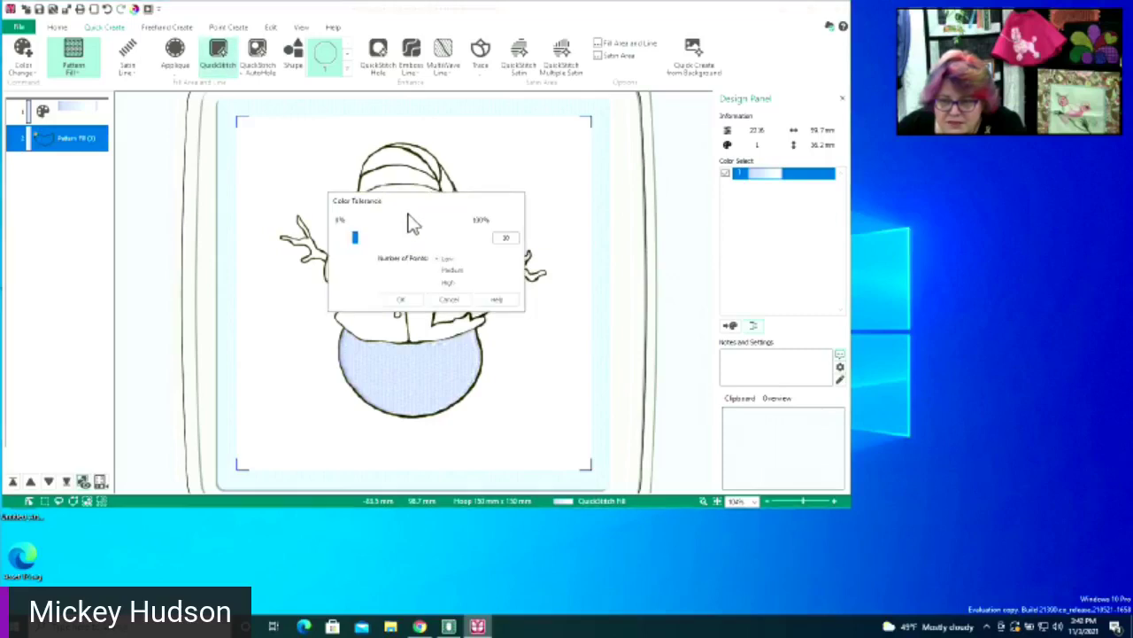
{"action": "left_click_drag", "start_coordinate": [409, 200], "coordinate": [409, 278]}
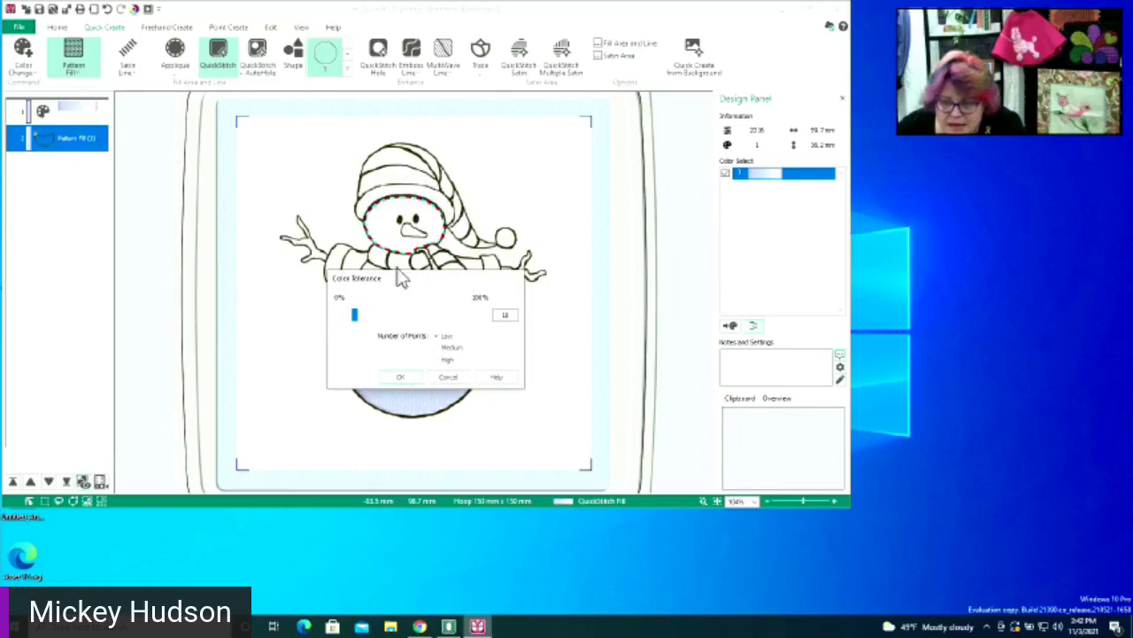
{"action": "left_click", "coordinate": [405, 376]}
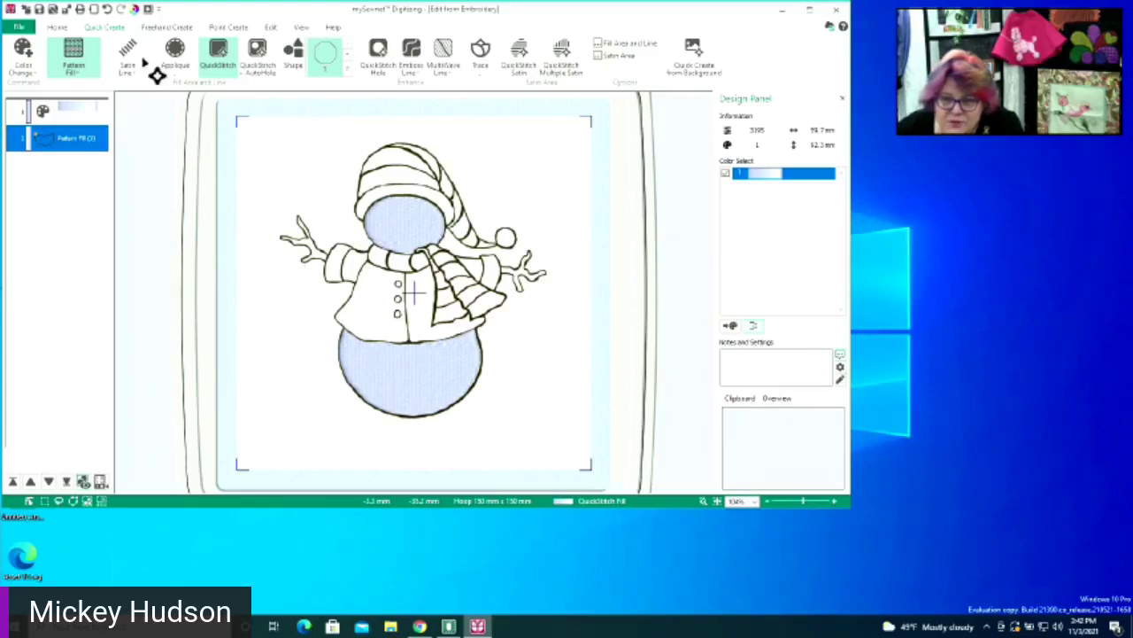
{"action": "left_click", "coordinate": [107, 9]}
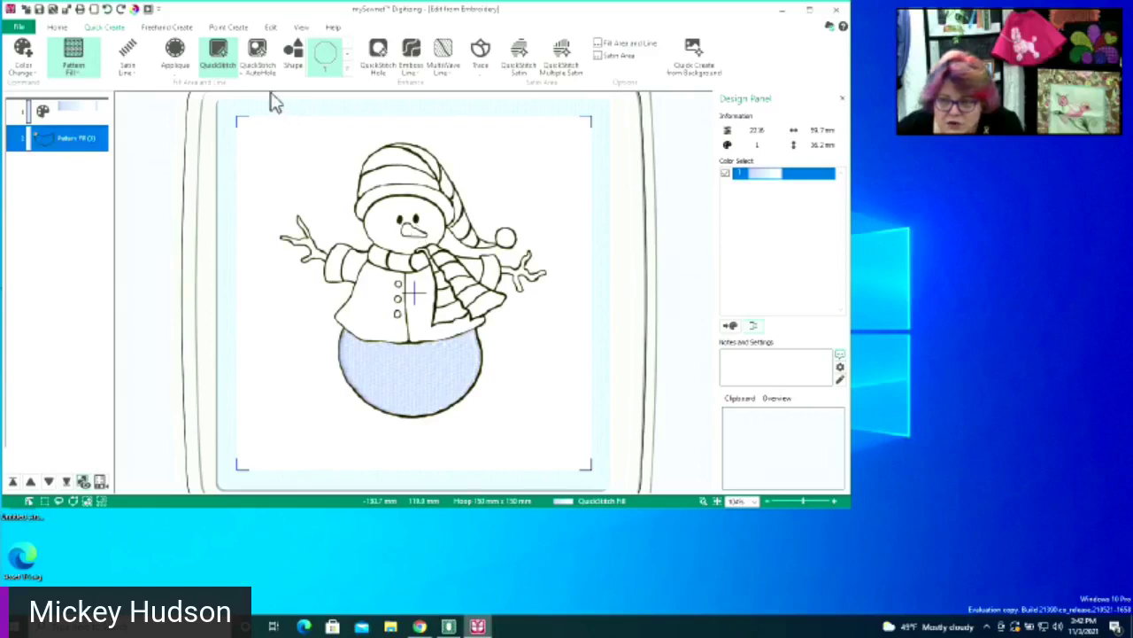
Fill the snowman's face with QuickStitch + AutoHole, using a low number of points and leaving holes for the eyes and nose
{"action": "left_click", "coordinate": [257, 59]}
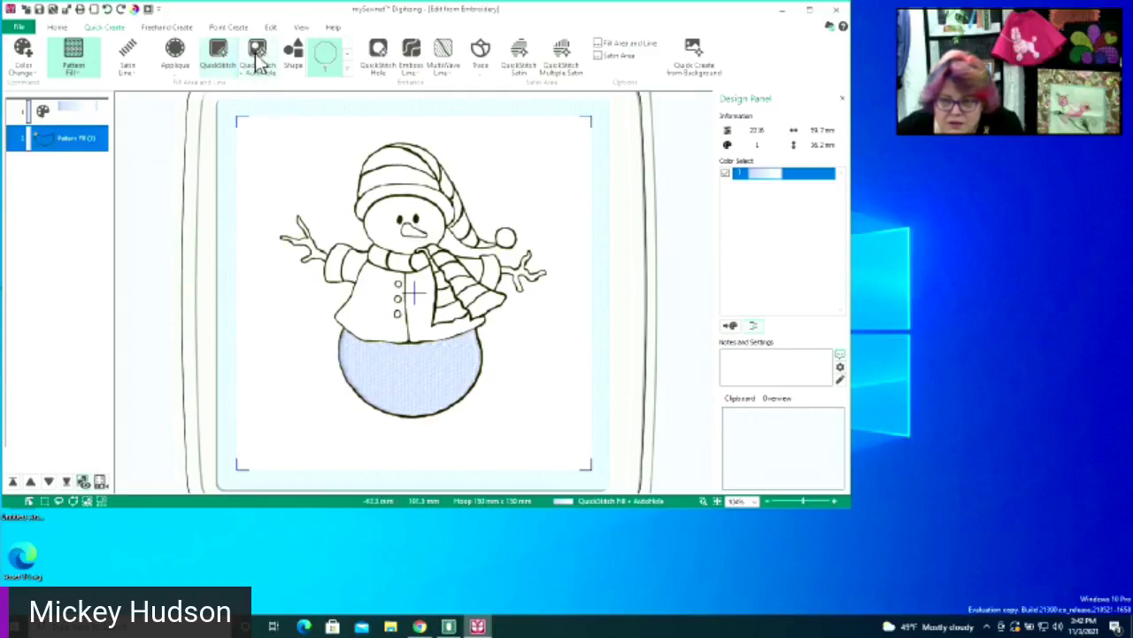
{"action": "left_click", "coordinate": [387, 235]}
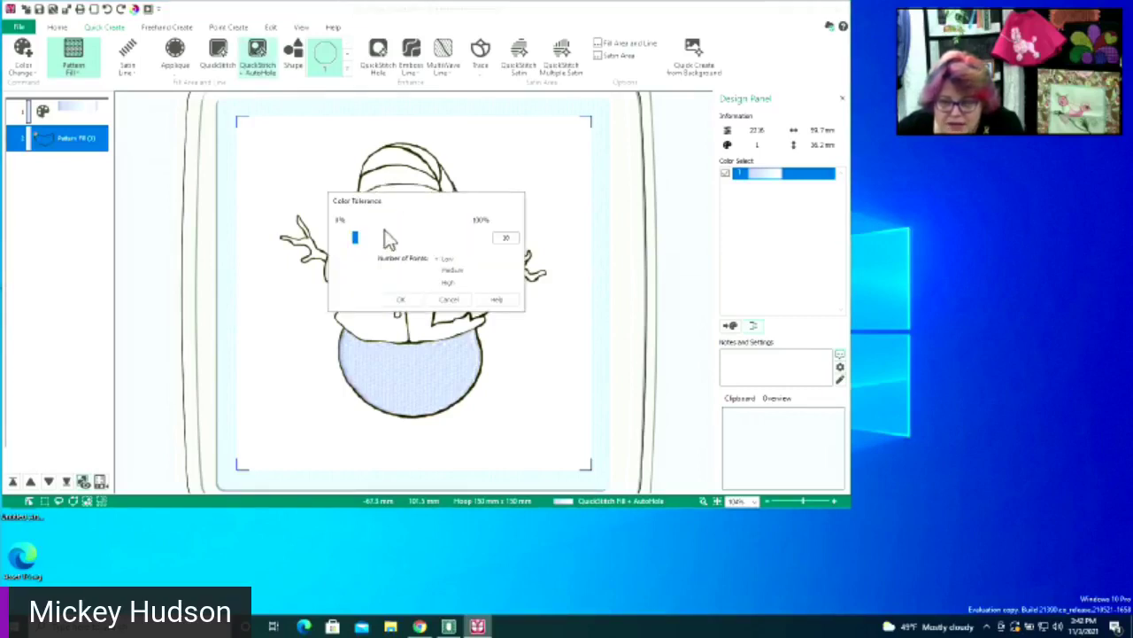
{"action": "left_click_drag", "start_coordinate": [418, 208], "coordinate": [399, 316]}
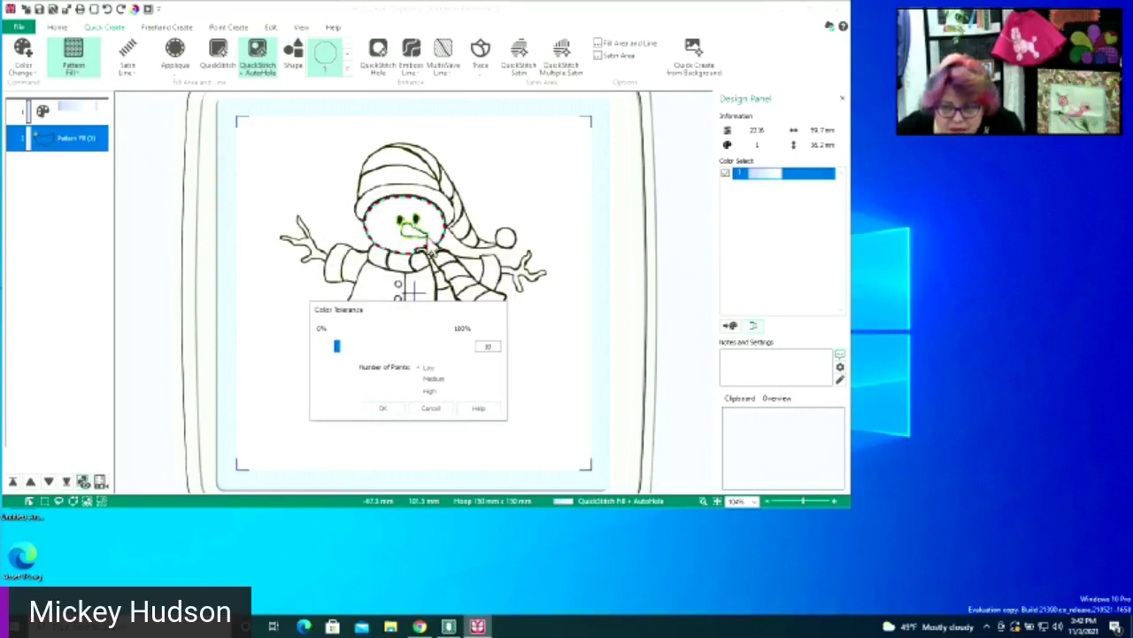
{"action": "left_click", "coordinate": [382, 409]}
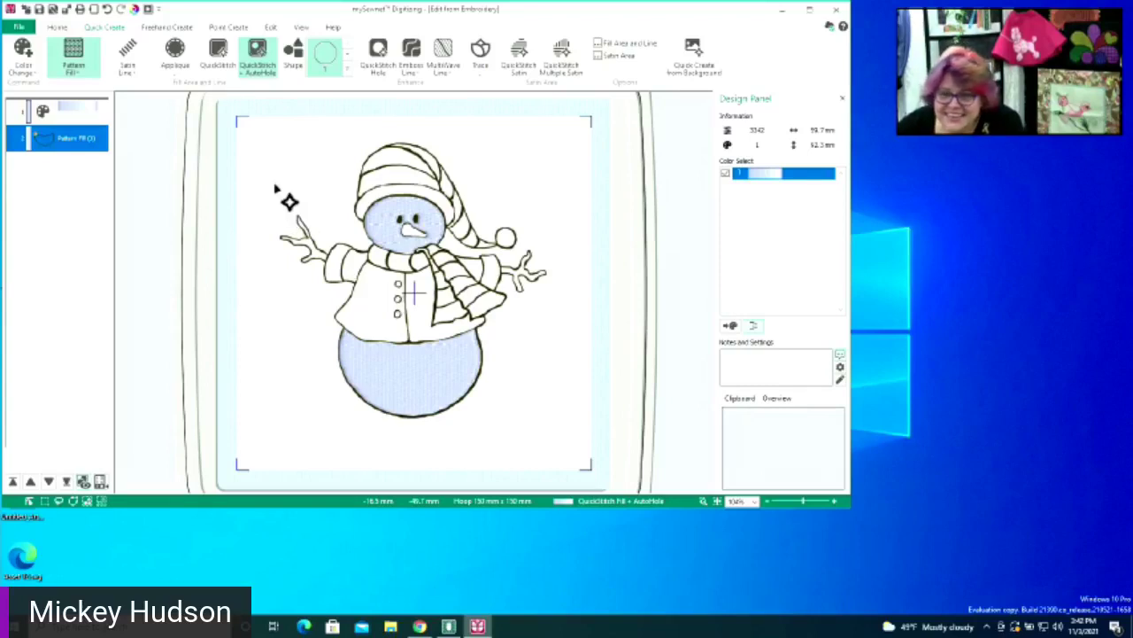
Try a Freehand Create pattern fill around the pompom at the tip of the snowman's hat, and undo it
{"action": "left_click", "coordinate": [177, 30]}
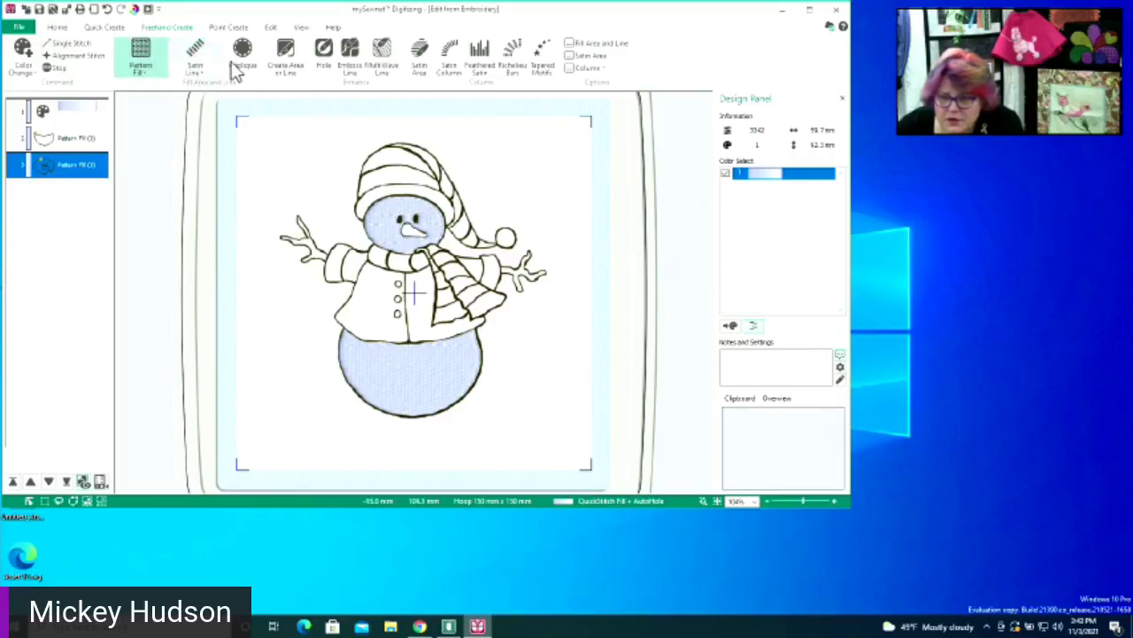
{"action": "left_click", "coordinate": [288, 51]}
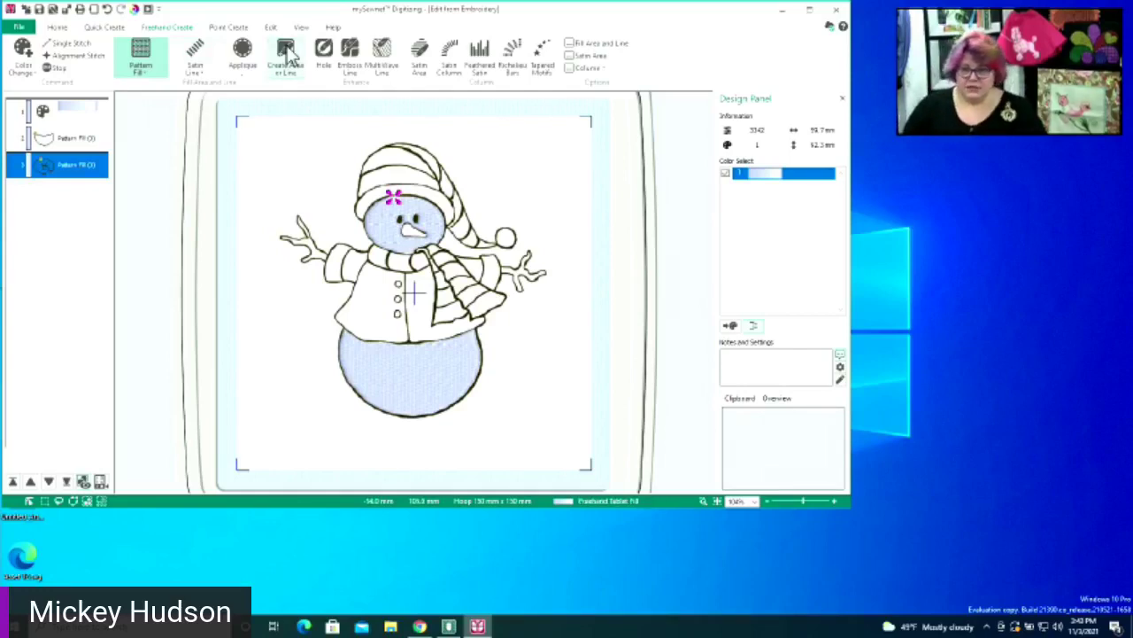
{"action": "left_click", "coordinate": [110, 27]}
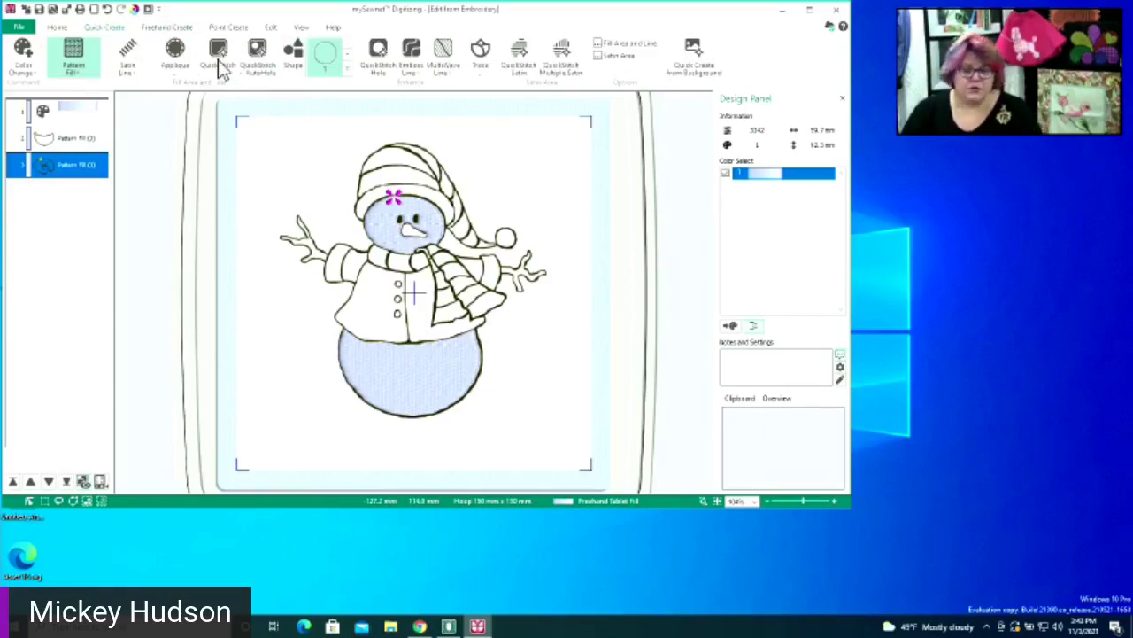
{"action": "left_click", "coordinate": [170, 28]}
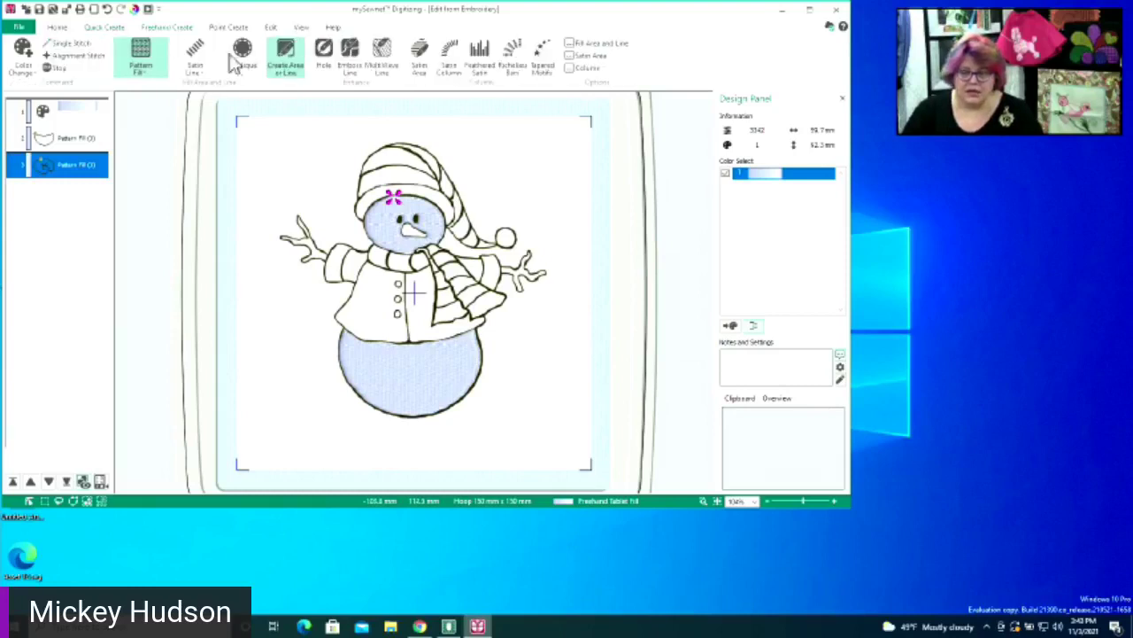
{"action": "left_click", "coordinate": [285, 76]}
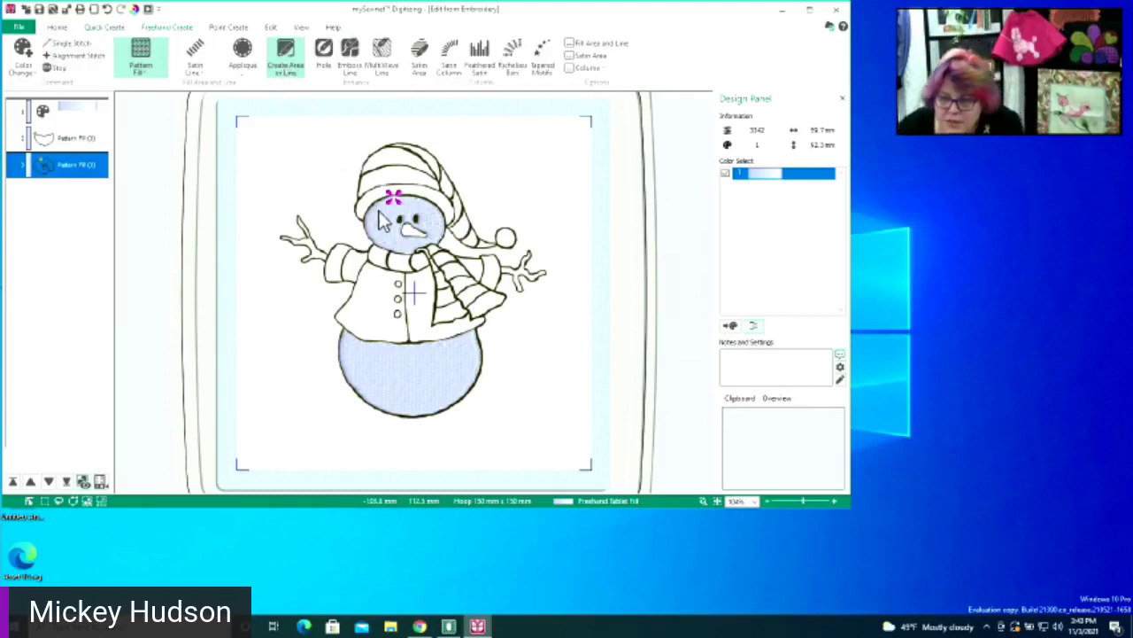
{"action": "left_click", "coordinate": [504, 234]}
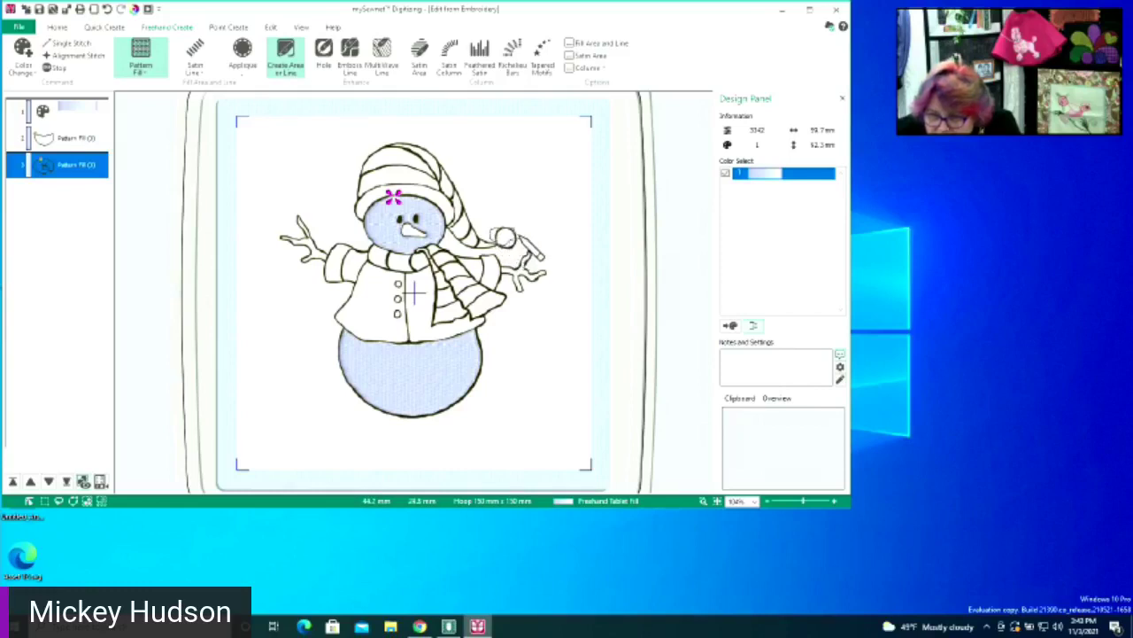
{"action": "left_click", "coordinate": [512, 234]}
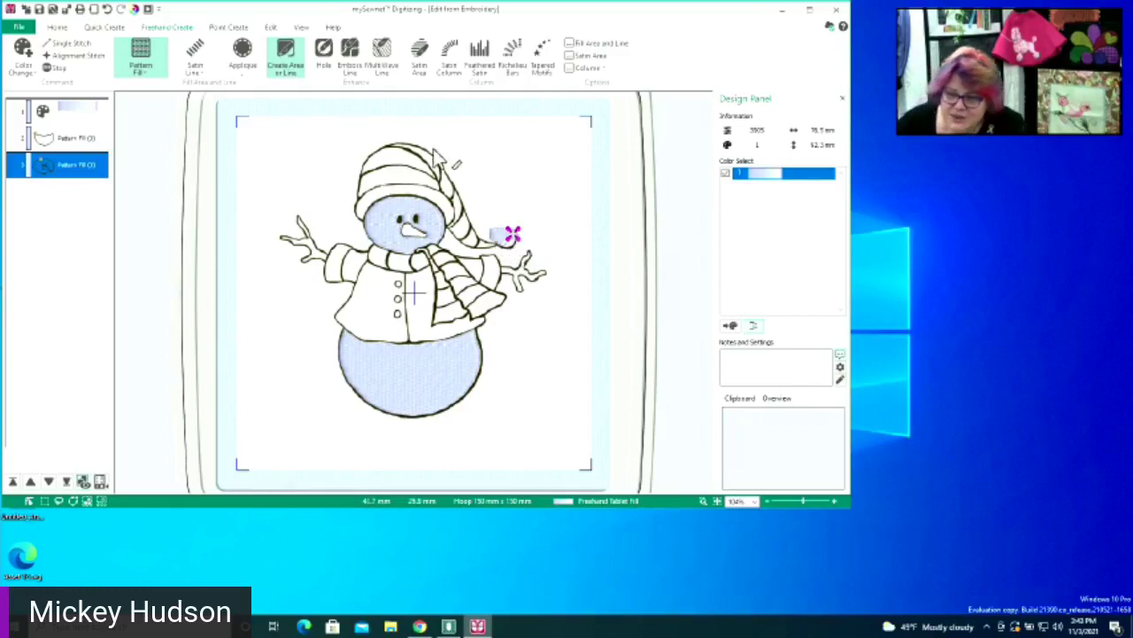
{"action": "left_click", "coordinate": [84, 139]}
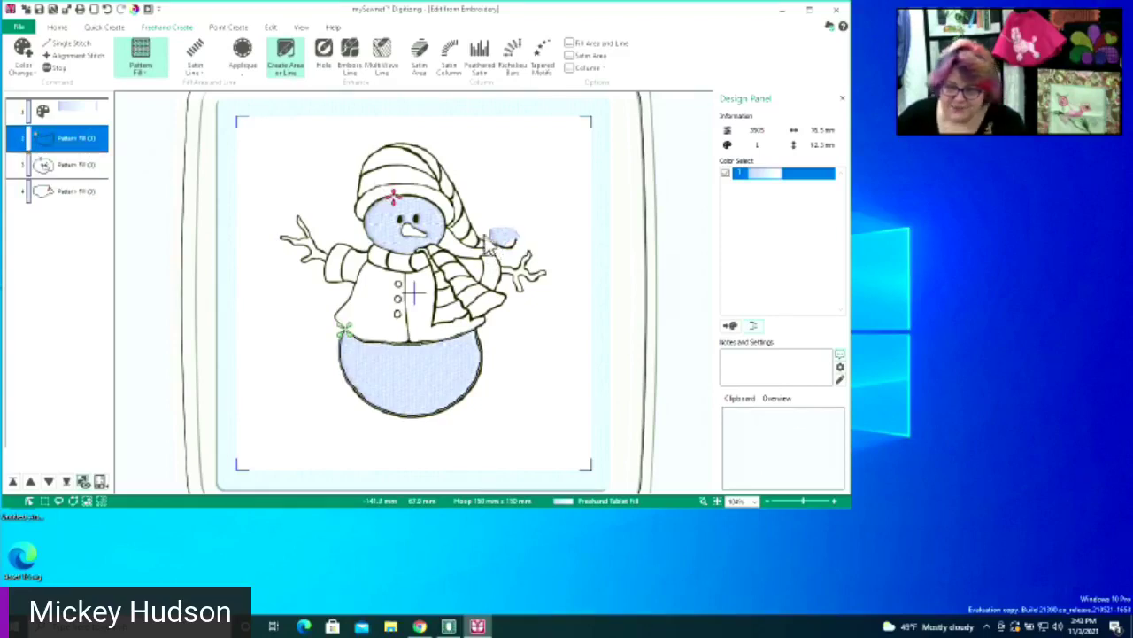
{"action": "left_click", "coordinate": [109, 12]}
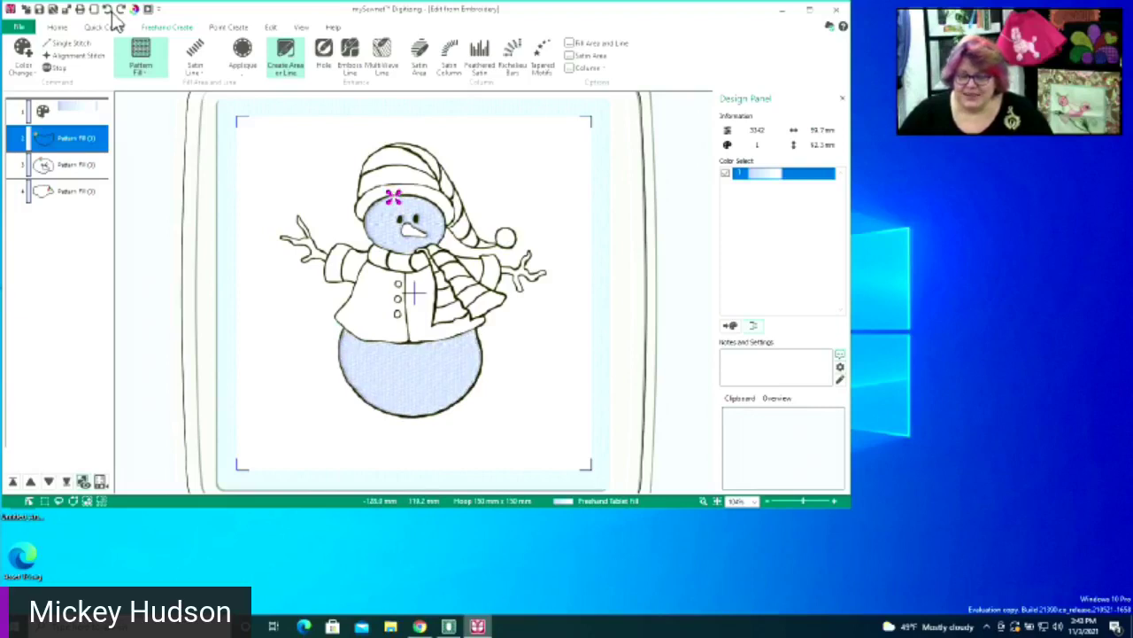
Fill the hat's pompom with a Point Create pattern fill by placing points around its circular outline
{"action": "left_click", "coordinate": [232, 27]}
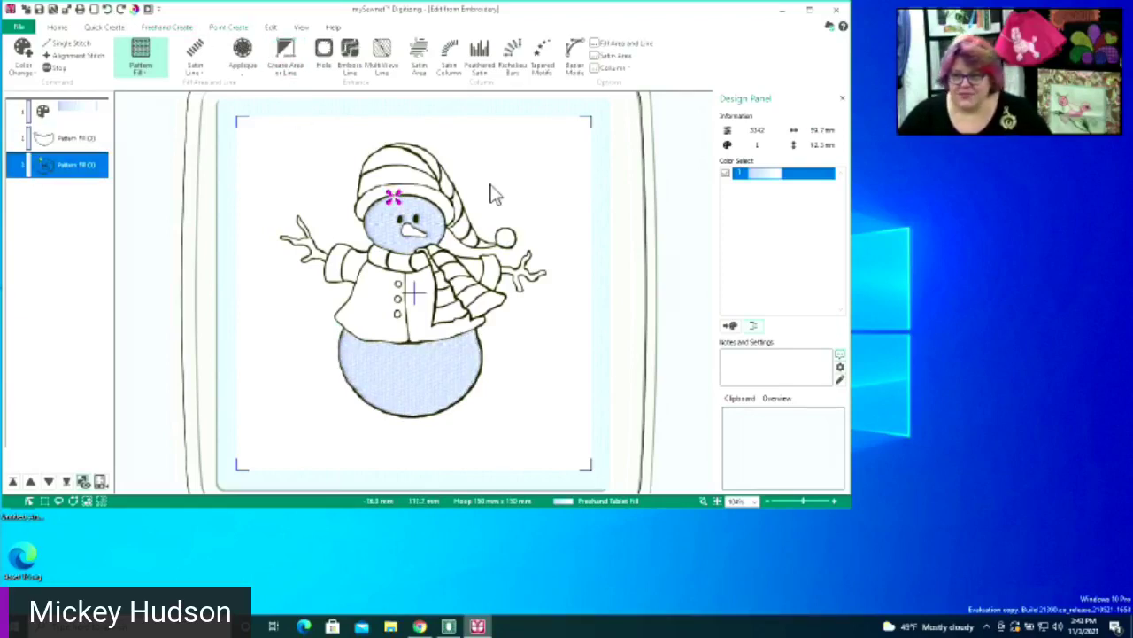
{"action": "left_click", "coordinate": [701, 500]}
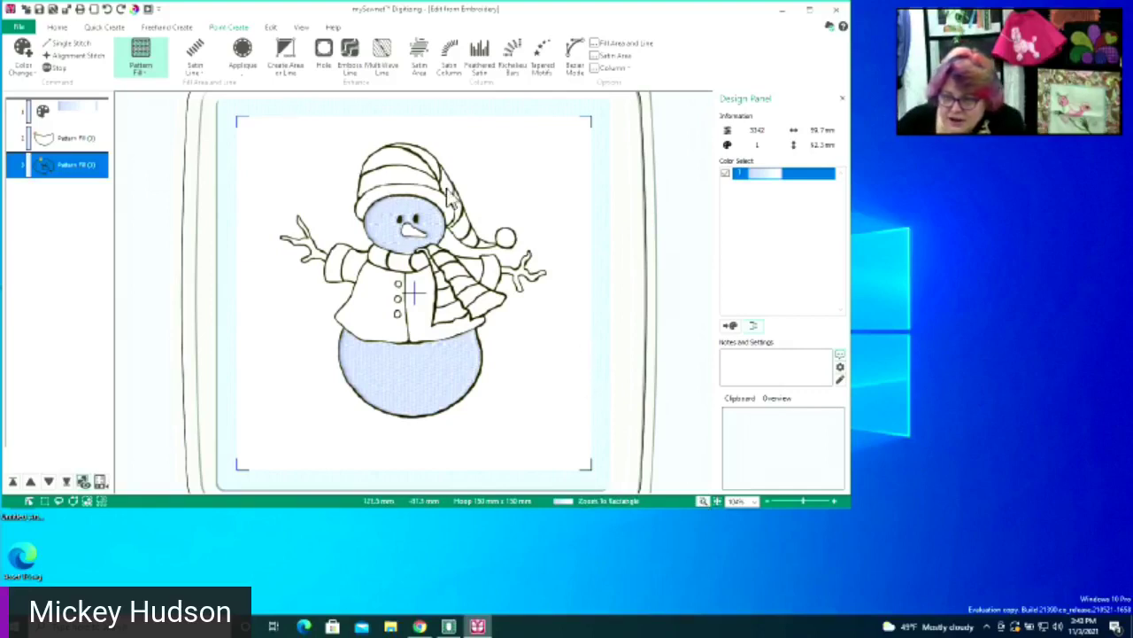
{"action": "left_click_drag", "start_coordinate": [460, 197], "coordinate": [576, 291]}
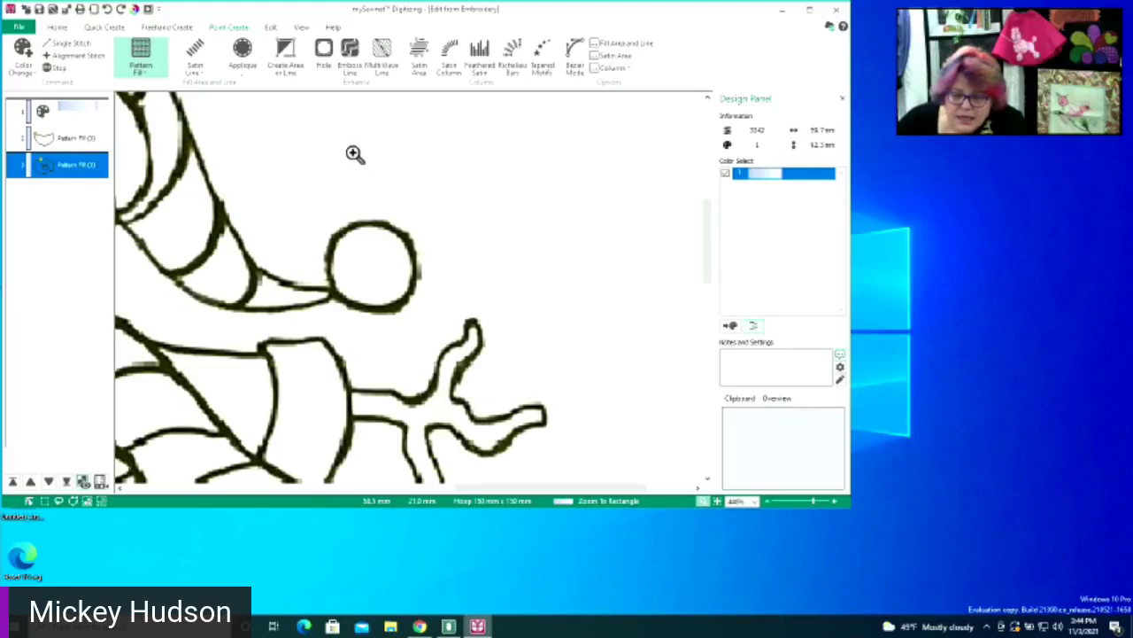
{"action": "key", "text": "Escape"}
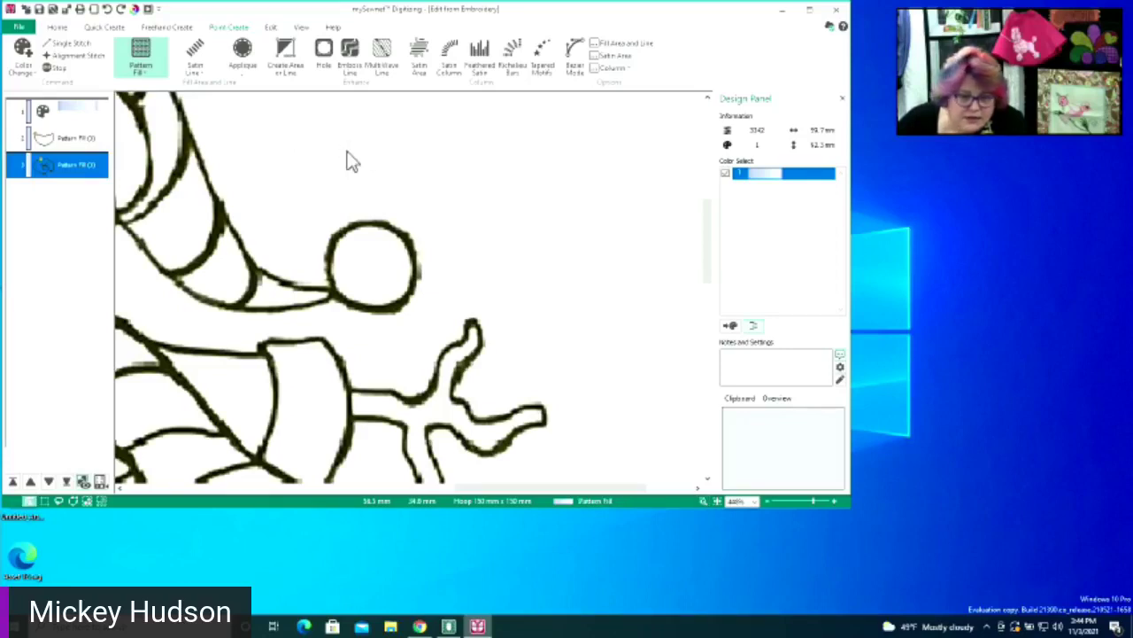
{"action": "left_click", "coordinate": [285, 60]}
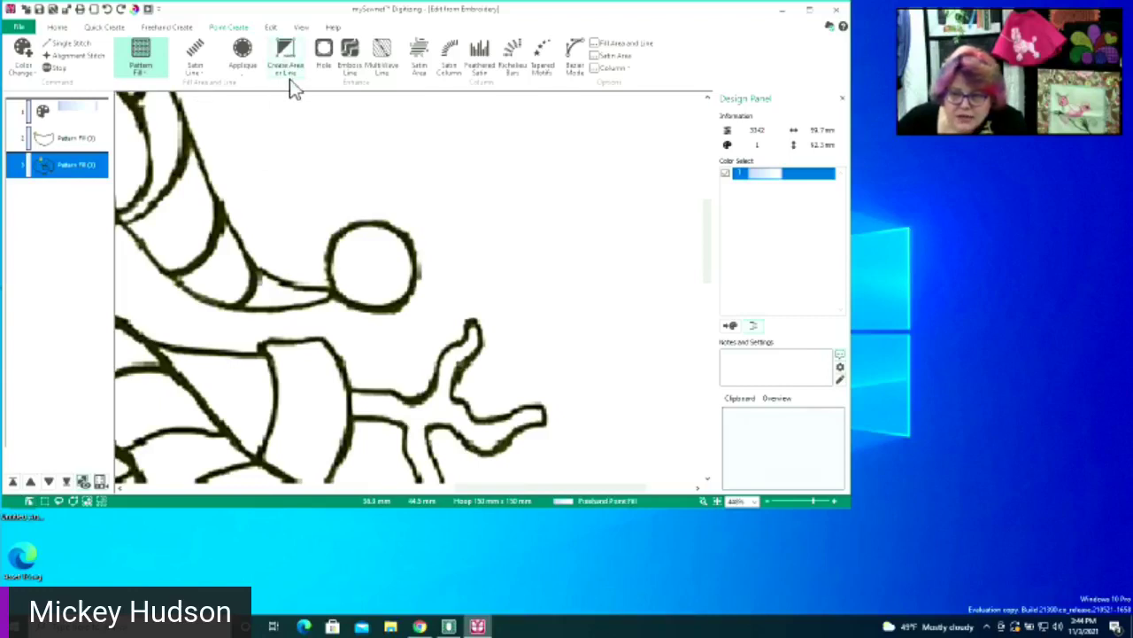
{"action": "left_click", "coordinate": [113, 29]}
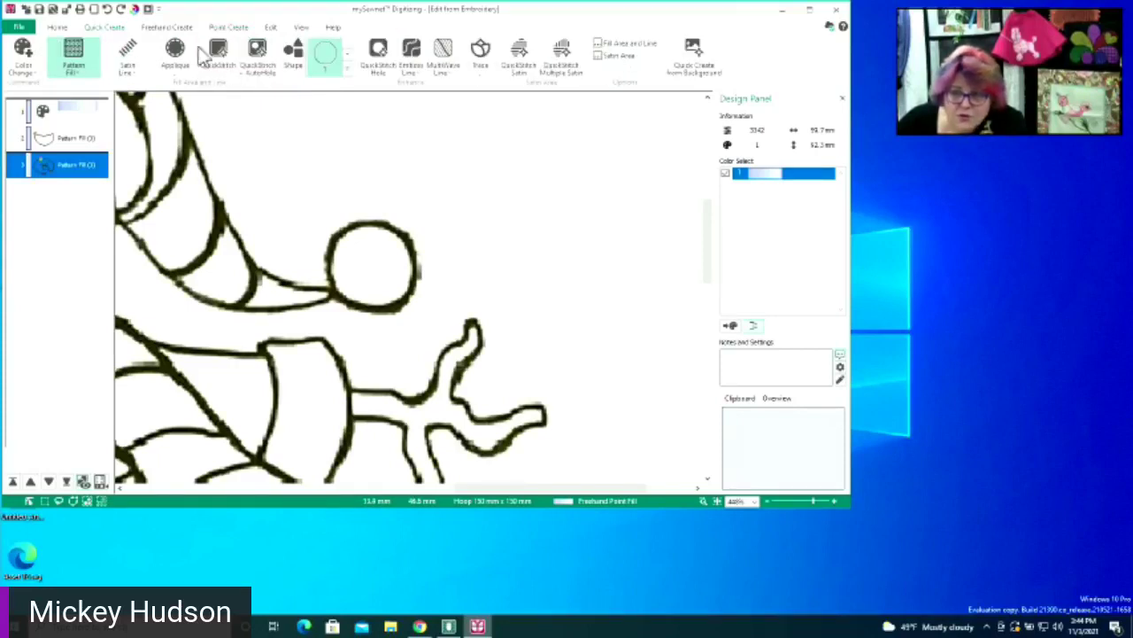
{"action": "left_click", "coordinate": [159, 28]}
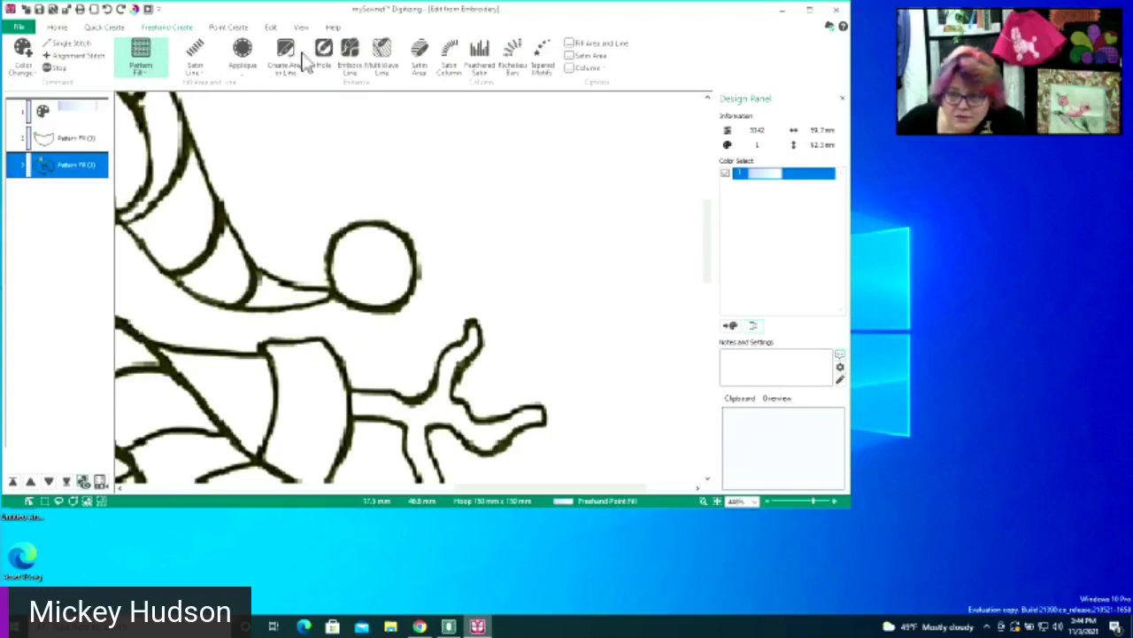
{"action": "left_click", "coordinate": [273, 58]}
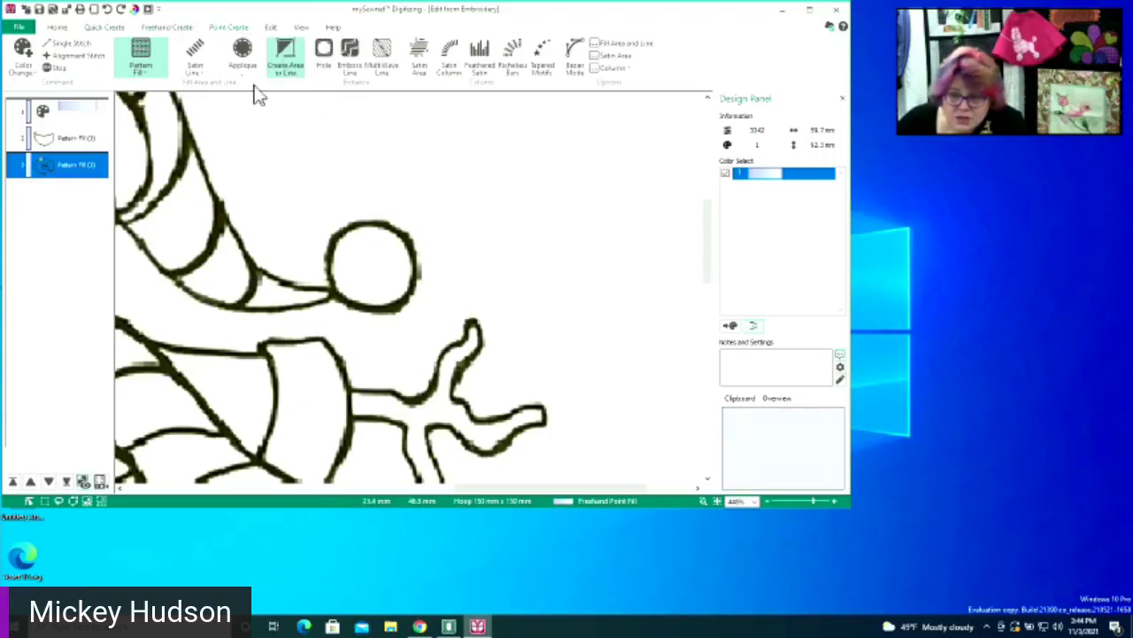
{"action": "left_click", "coordinate": [333, 289]}
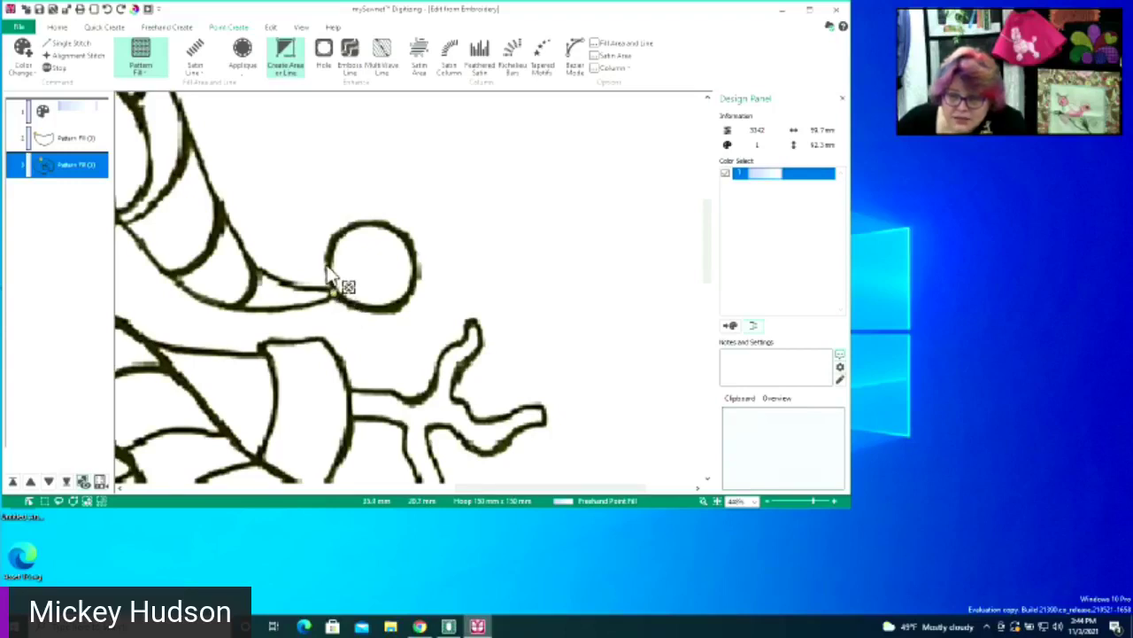
{"action": "left_click", "coordinate": [367, 219]}
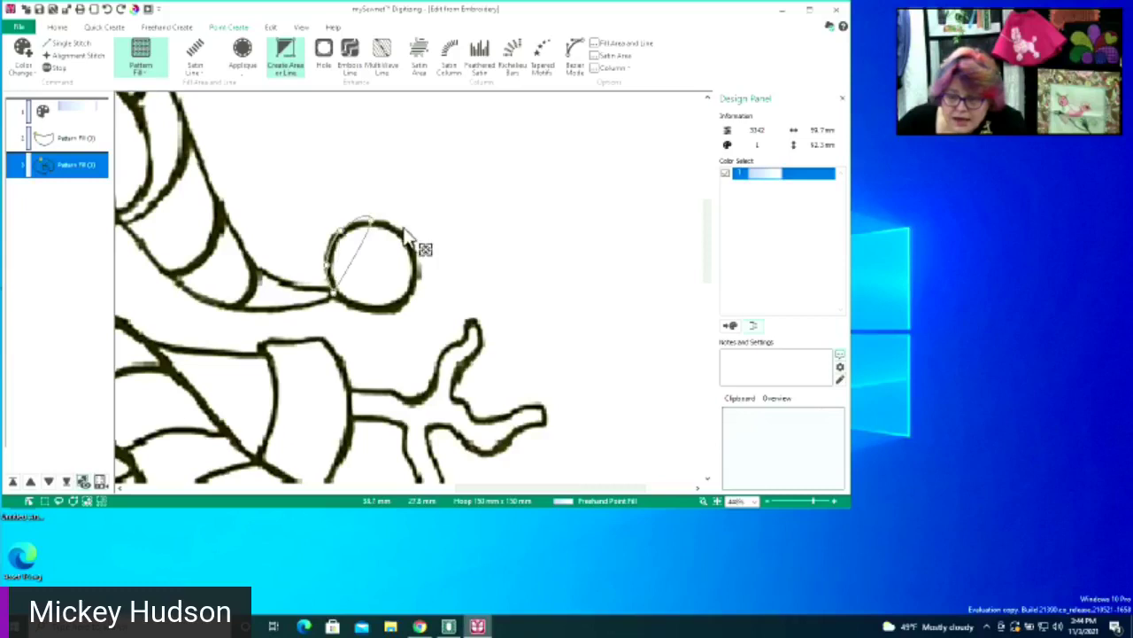
{"action": "left_click", "coordinate": [413, 255]}
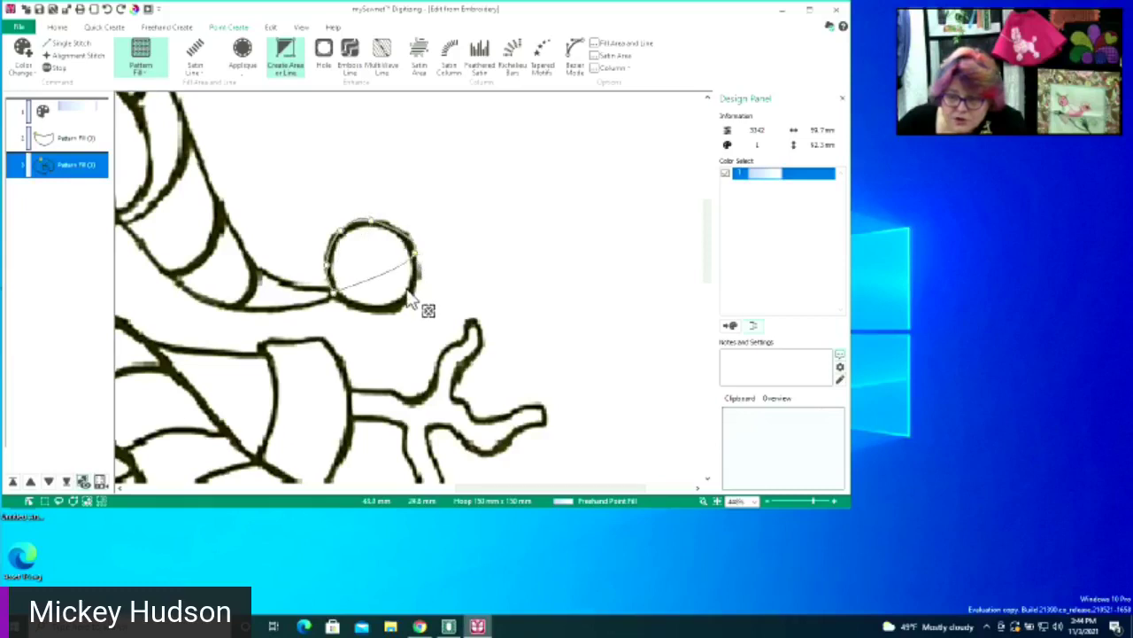
{"action": "left_click", "coordinate": [408, 291]}
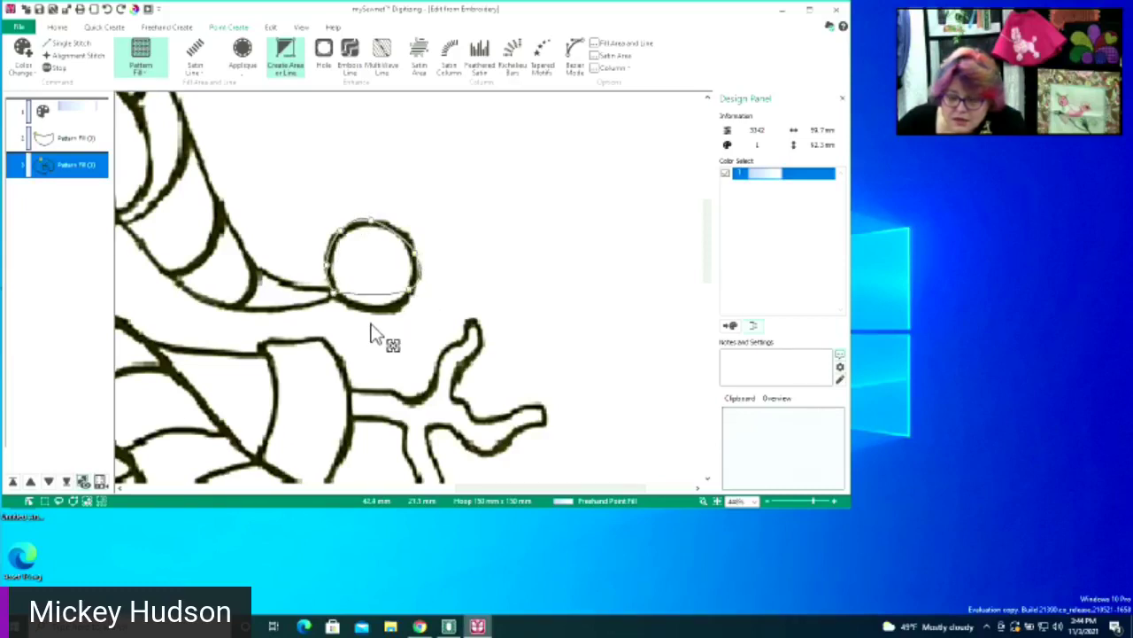
{"action": "left_click", "coordinate": [375, 309]}
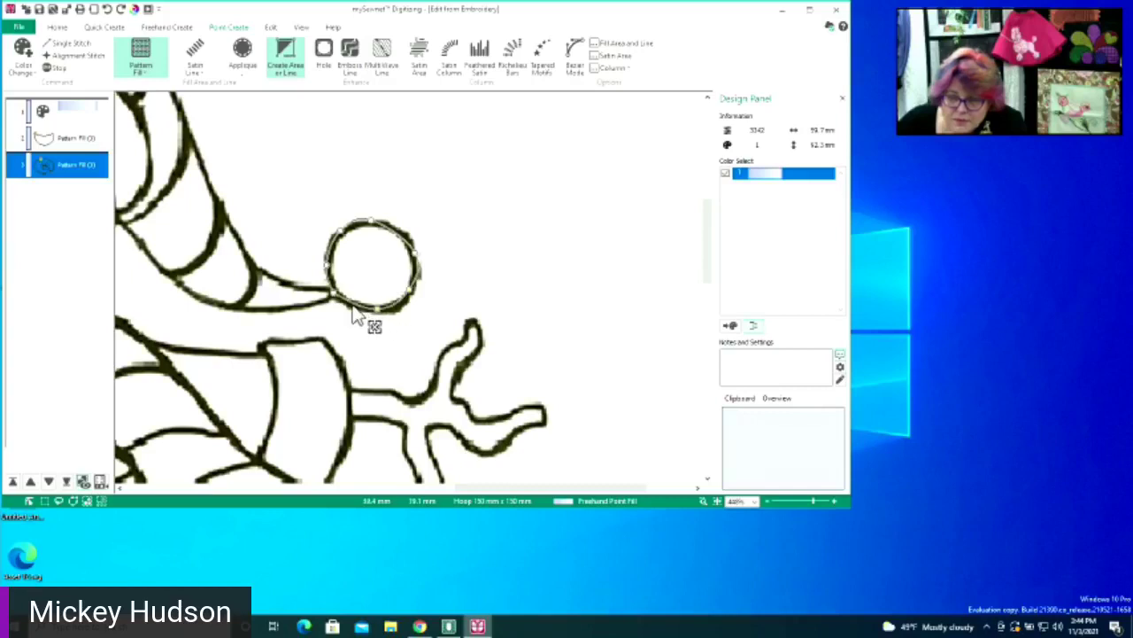
{"action": "key", "text": "Return"}
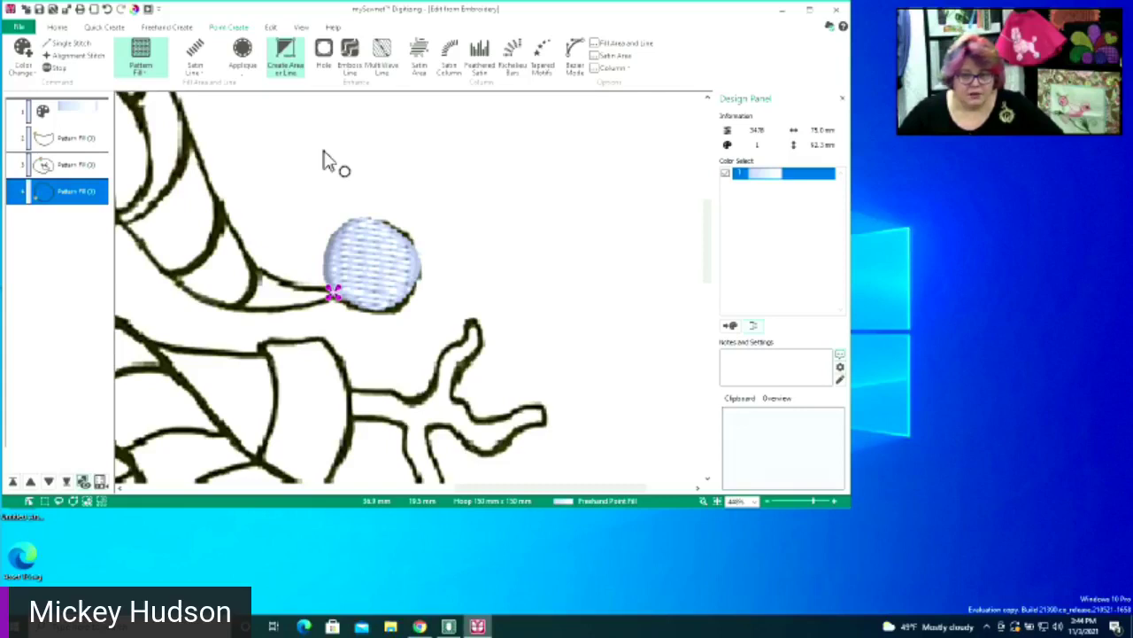
{"action": "key", "text": "Return"}
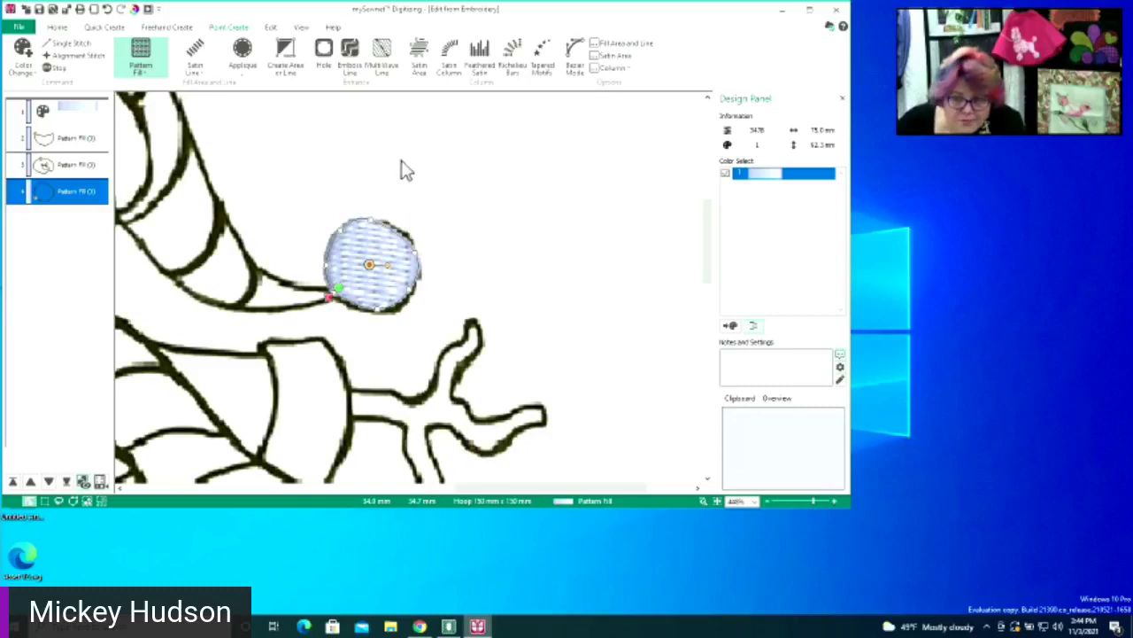
Adjust the outline points of the pompom's fill so that its edge follows the drawn circle
{"action": "left_click", "coordinate": [421, 263]}
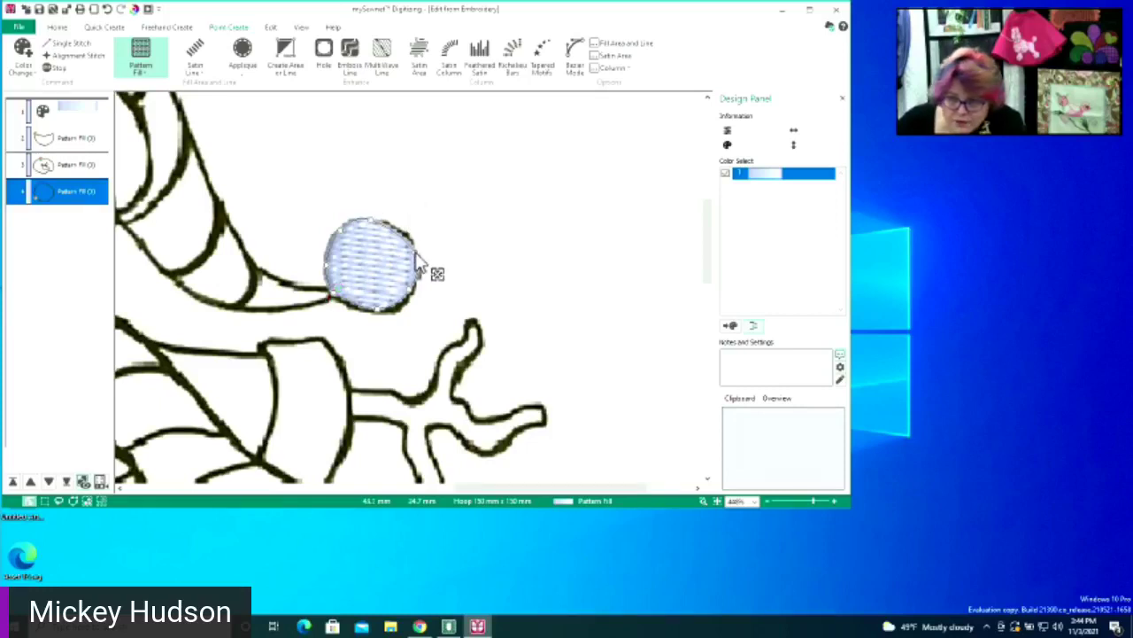
{"action": "left_click", "coordinate": [417, 253]}
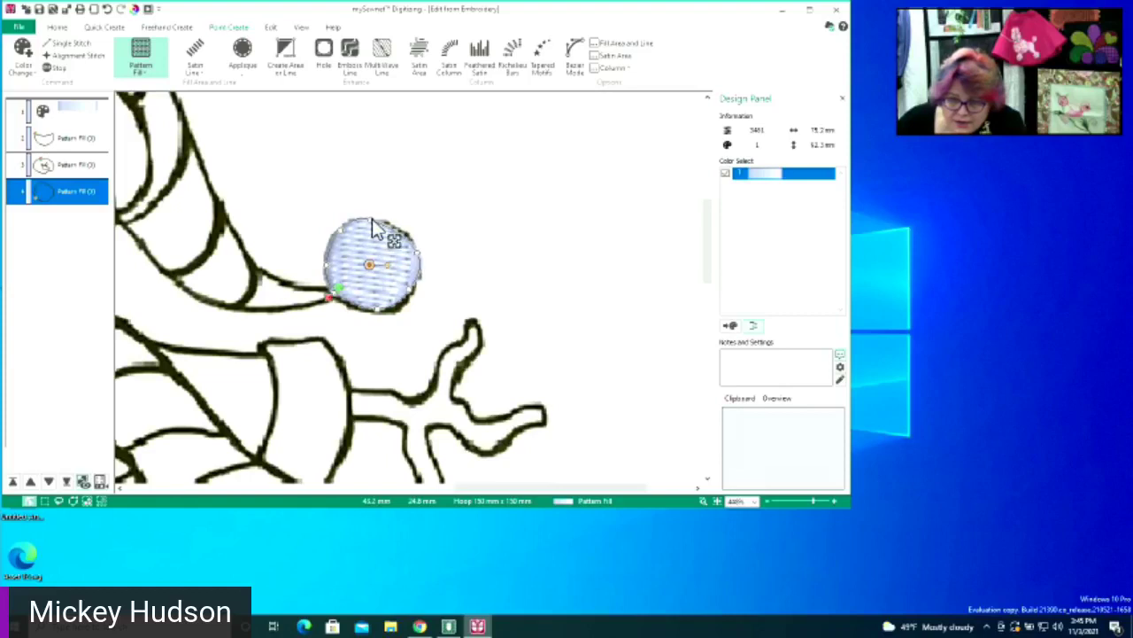
{"action": "left_click", "coordinate": [379, 218]}
{"action": "left_click", "coordinate": [379, 218]}
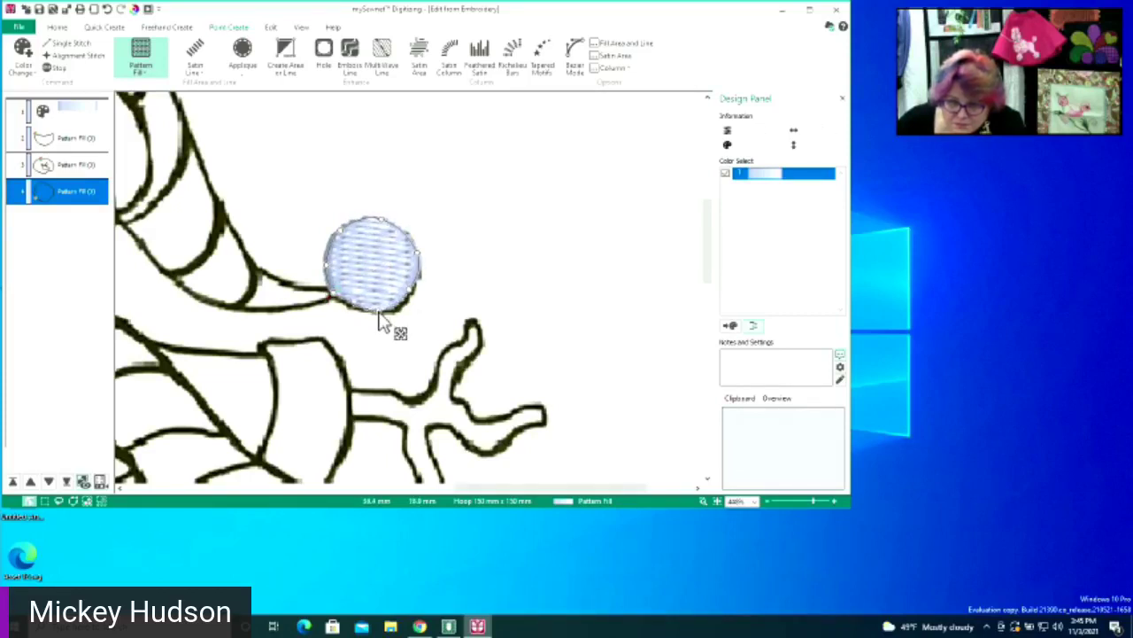
{"action": "left_click", "coordinate": [418, 304]}
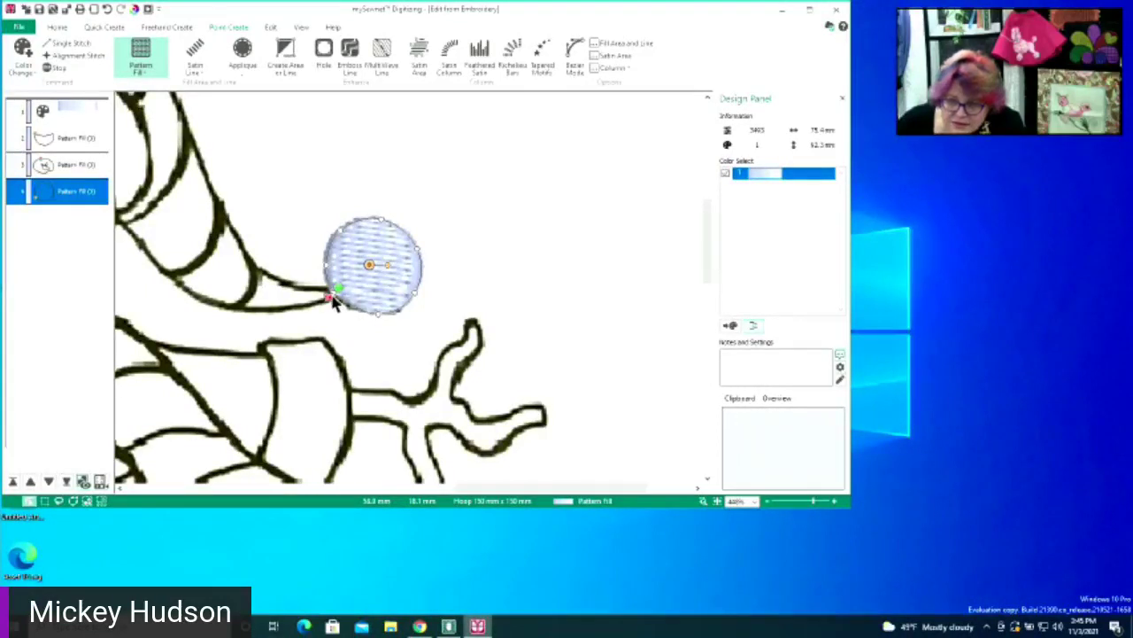
{"action": "left_click", "coordinate": [333, 302]}
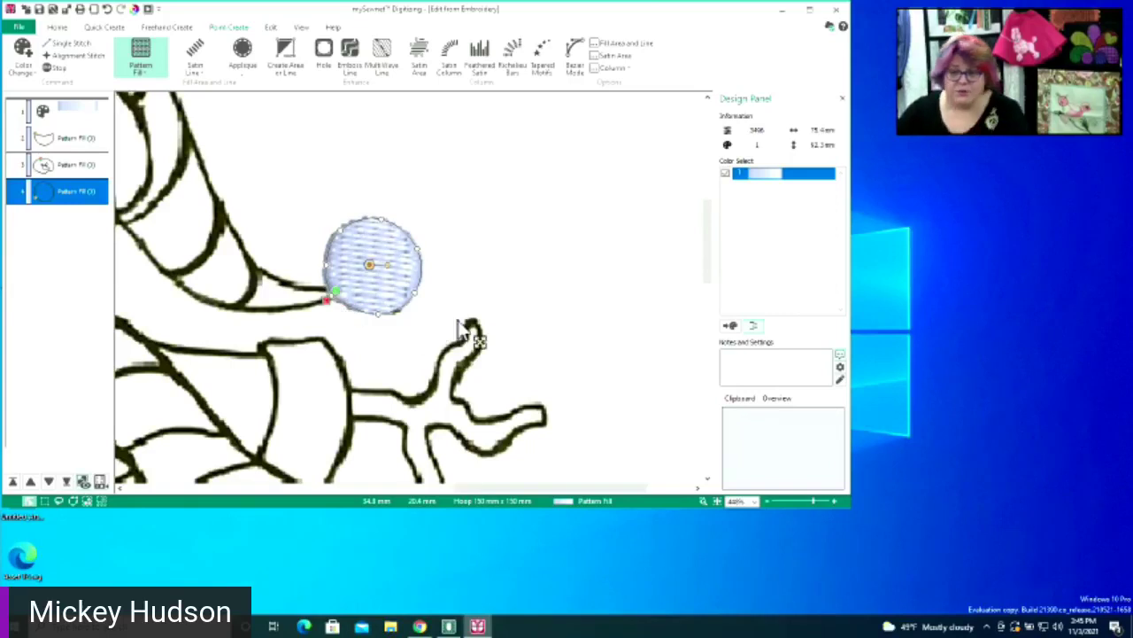
Insert an orange-brown color change after the fill of the hat's pompom
{"action": "left_click", "coordinate": [716, 496]}
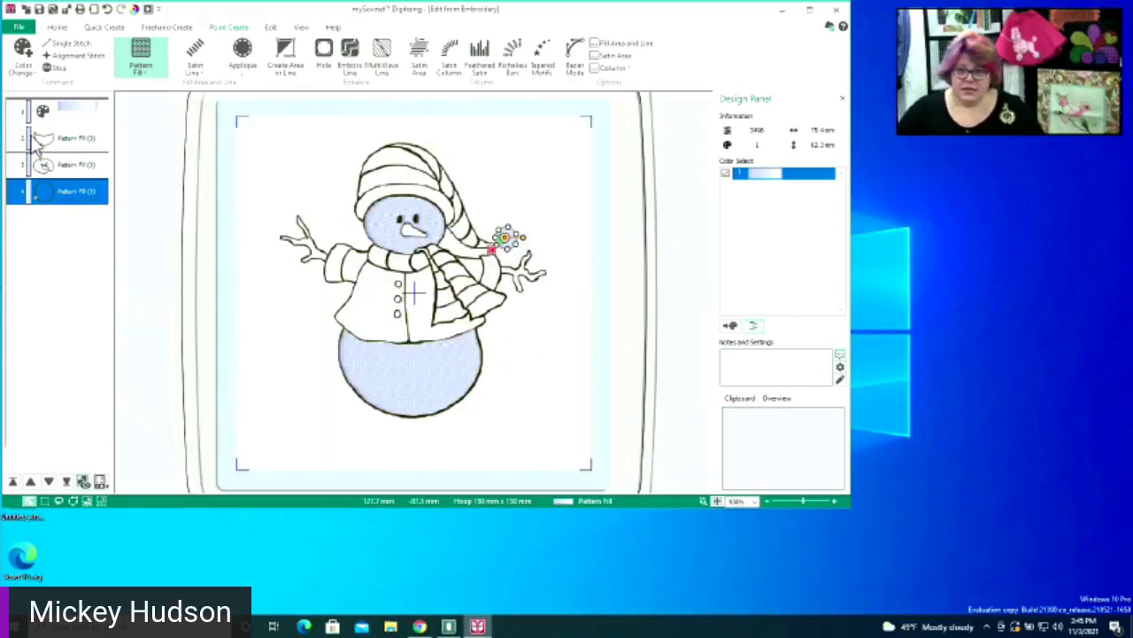
{"action": "left_click", "coordinate": [50, 169]}
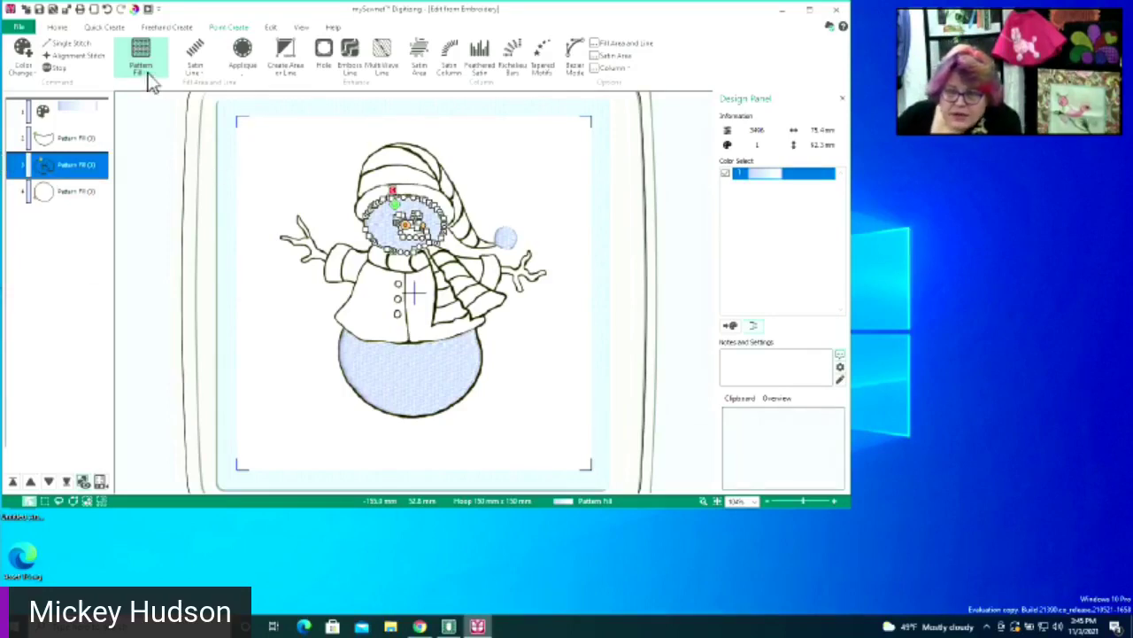
{"action": "left_click", "coordinate": [105, 27]}
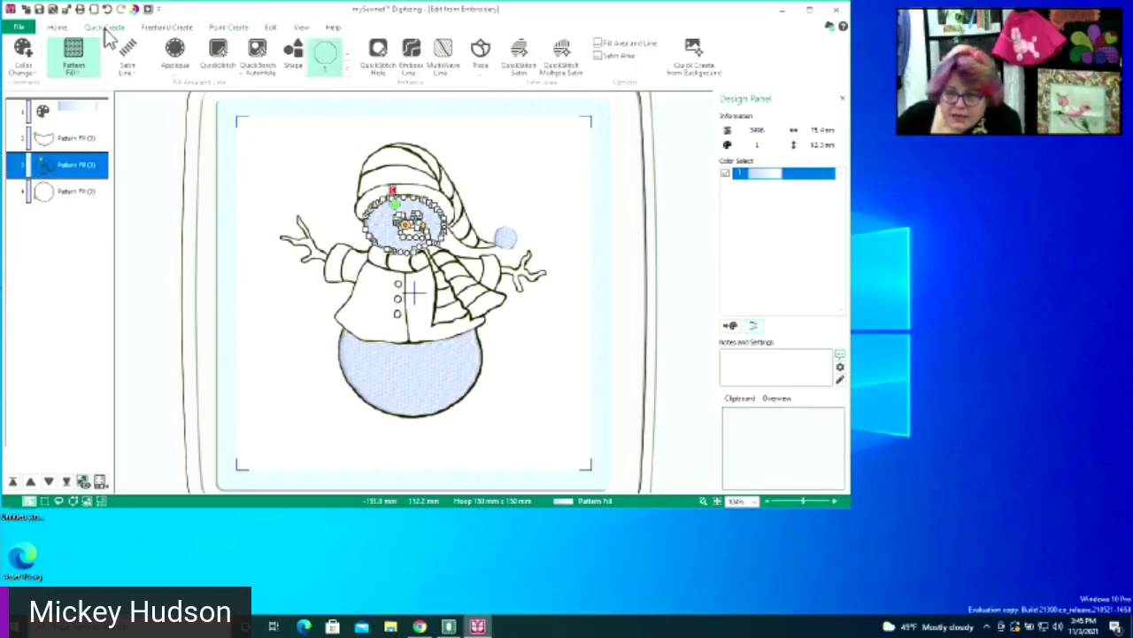
{"action": "left_click", "coordinate": [72, 115]}
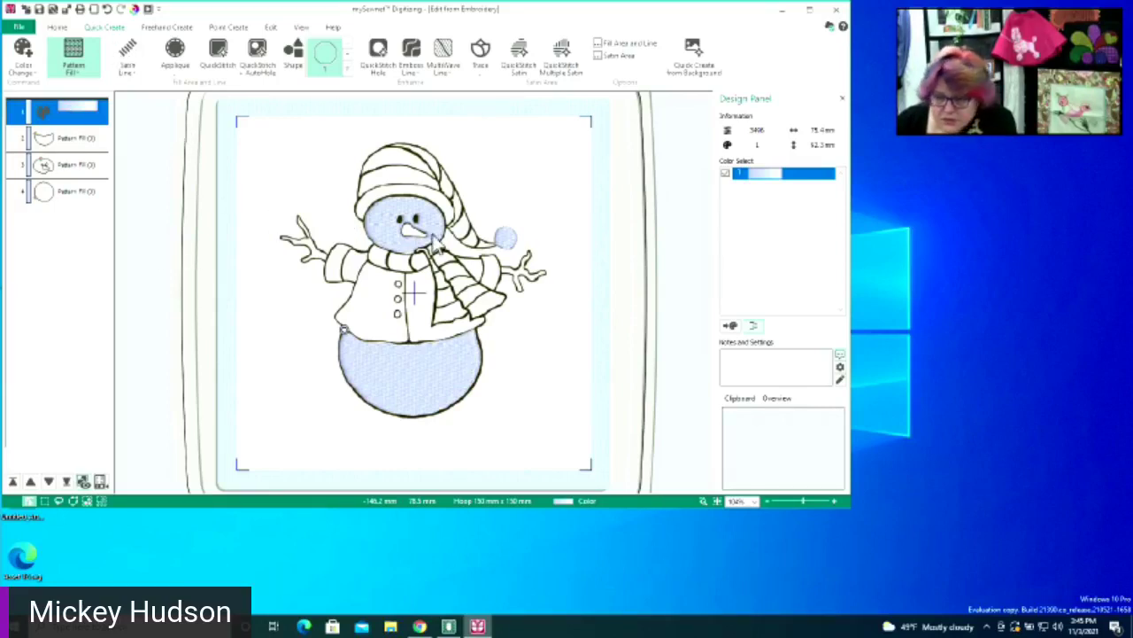
{"action": "left_click", "coordinate": [49, 196]}
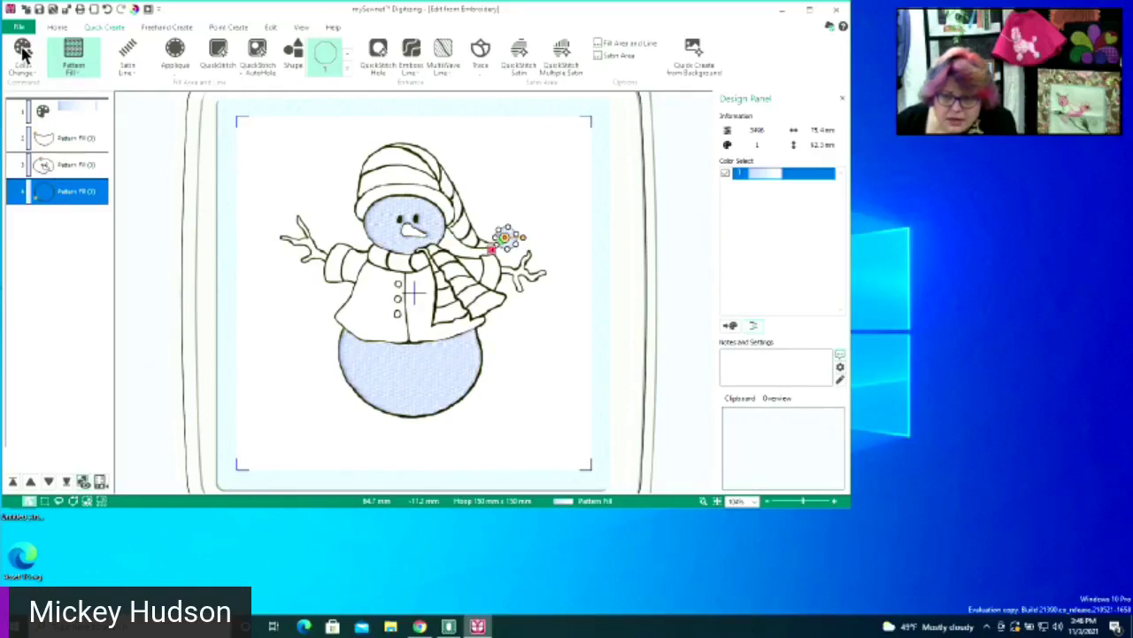
{"action": "left_click", "coordinate": [24, 74]}
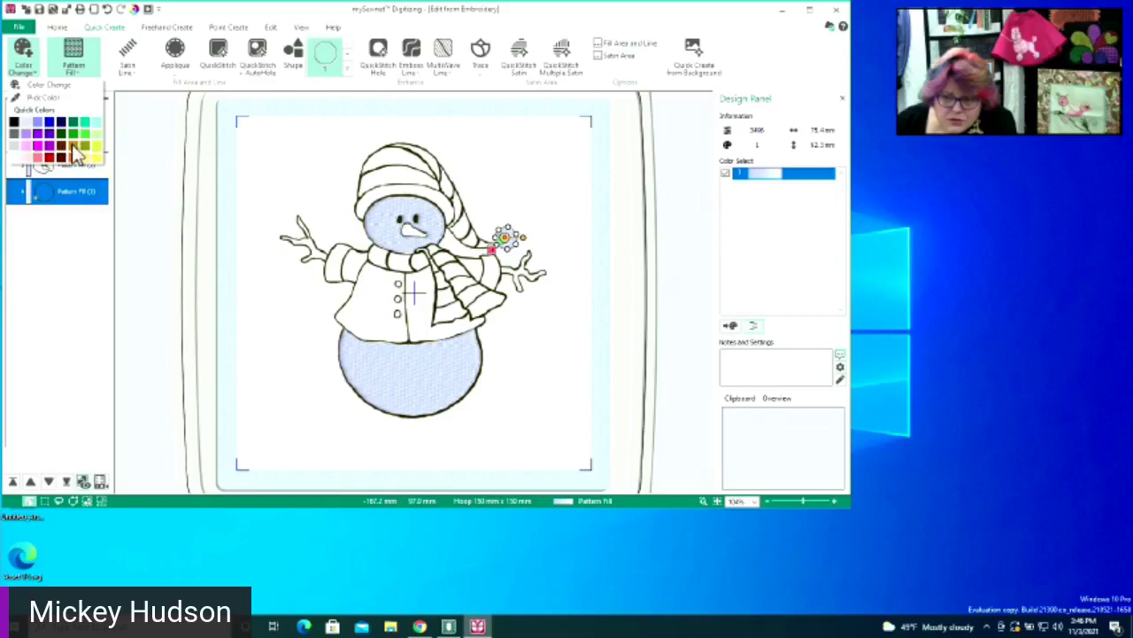
{"action": "left_click", "coordinate": [93, 163]}
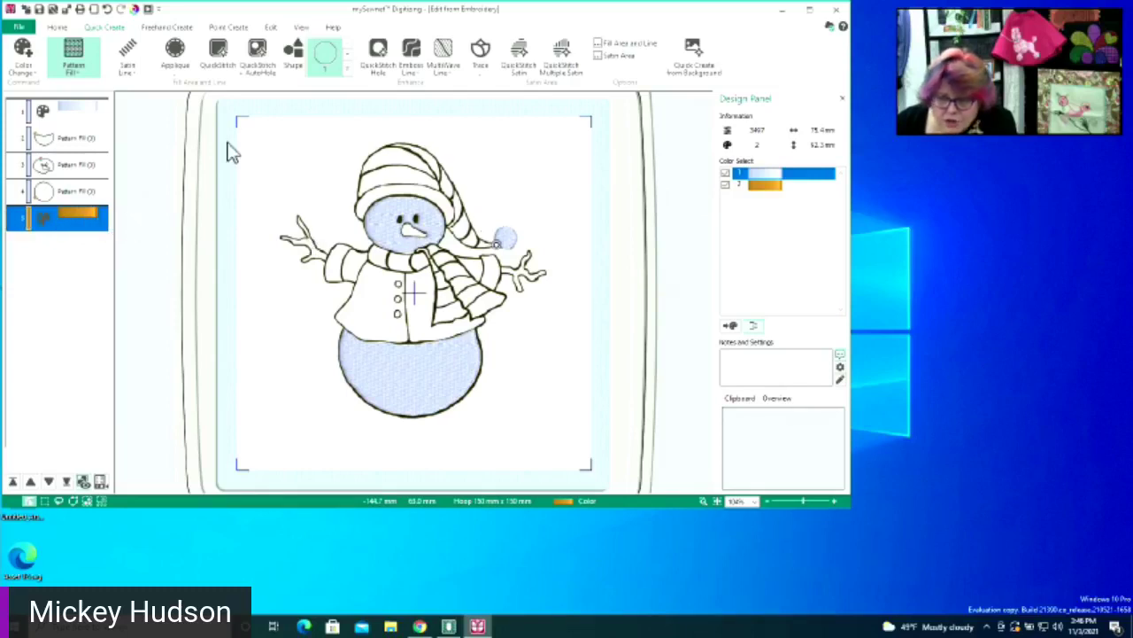
Fill both of the snowman's branch arms with QuickStitch pattern fills
{"action": "left_click", "coordinate": [220, 53]}
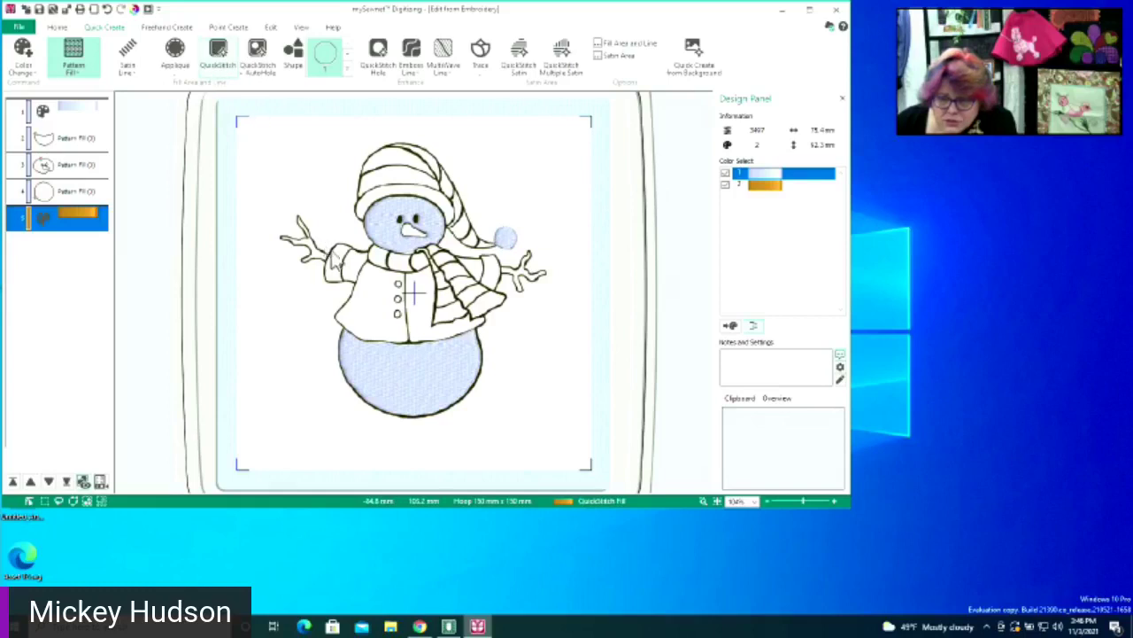
{"action": "left_click", "coordinate": [316, 253]}
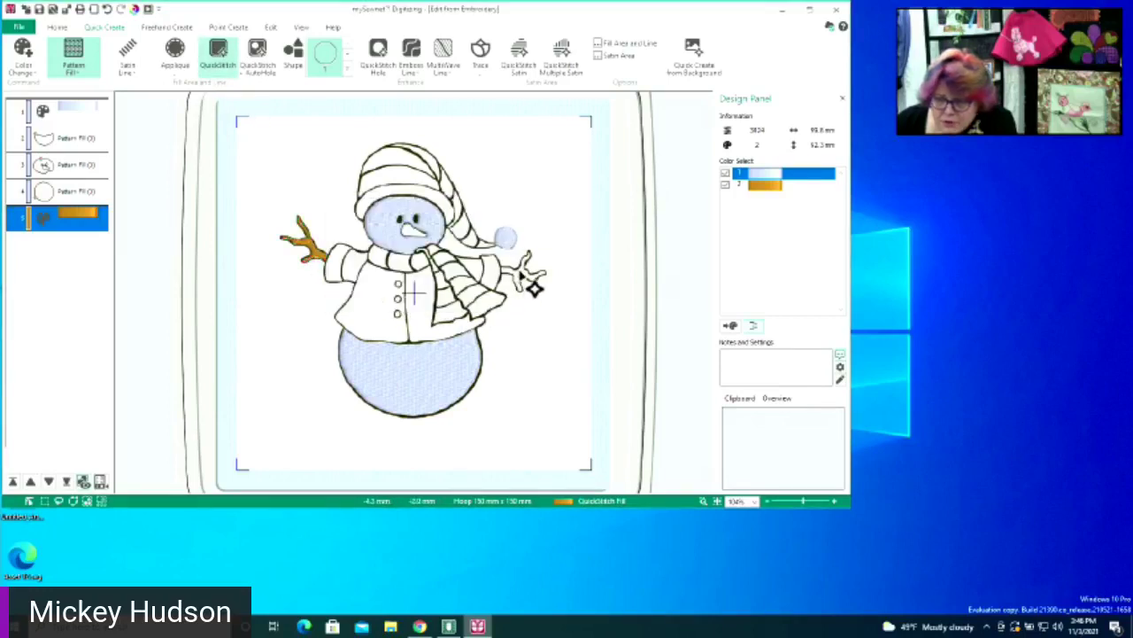
{"action": "left_click", "coordinate": [529, 281]}
{"action": "left_click", "coordinate": [401, 300]}
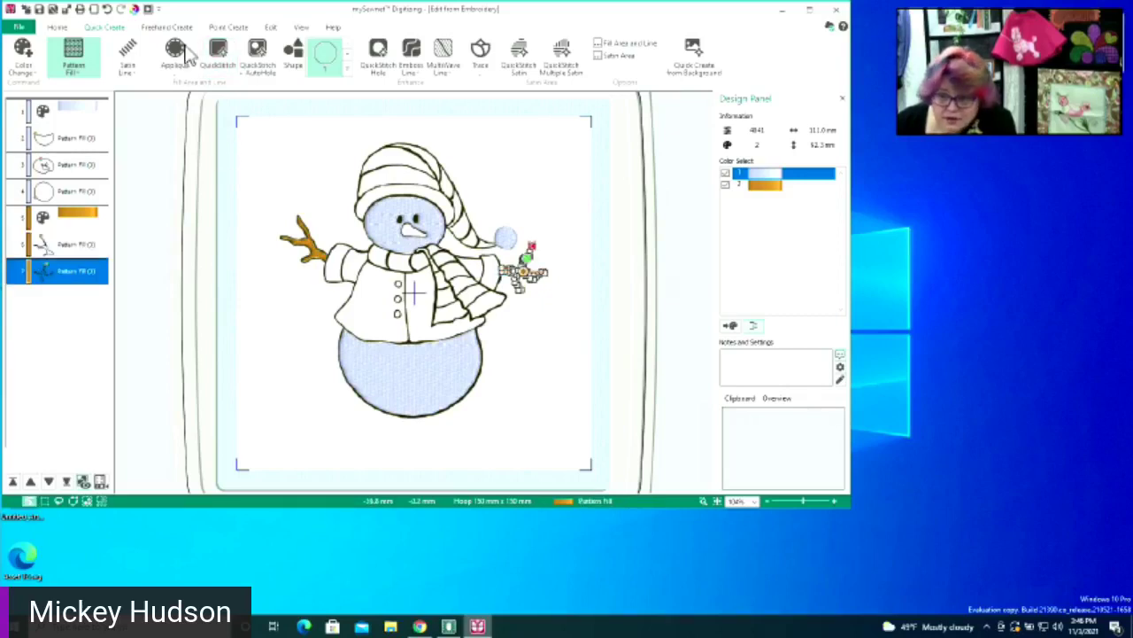
Adjust an outline point at the lower edge of the left branch arm's fill to refine its shape
{"action": "left_click", "coordinate": [702, 501]}
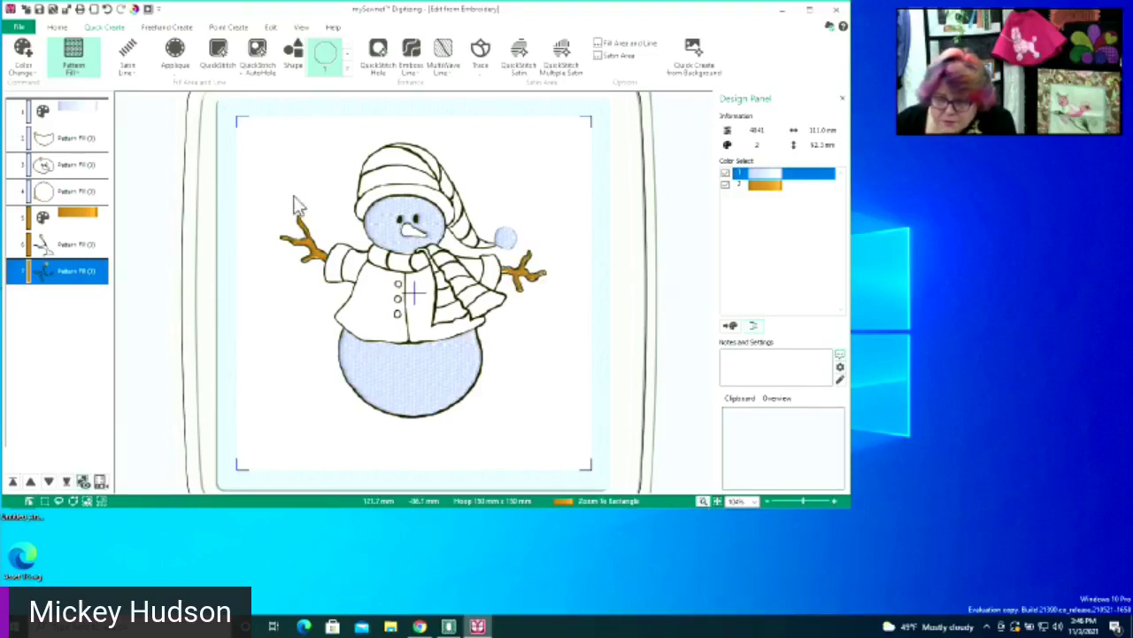
{"action": "left_click_drag", "start_coordinate": [253, 186], "coordinate": [372, 305]}
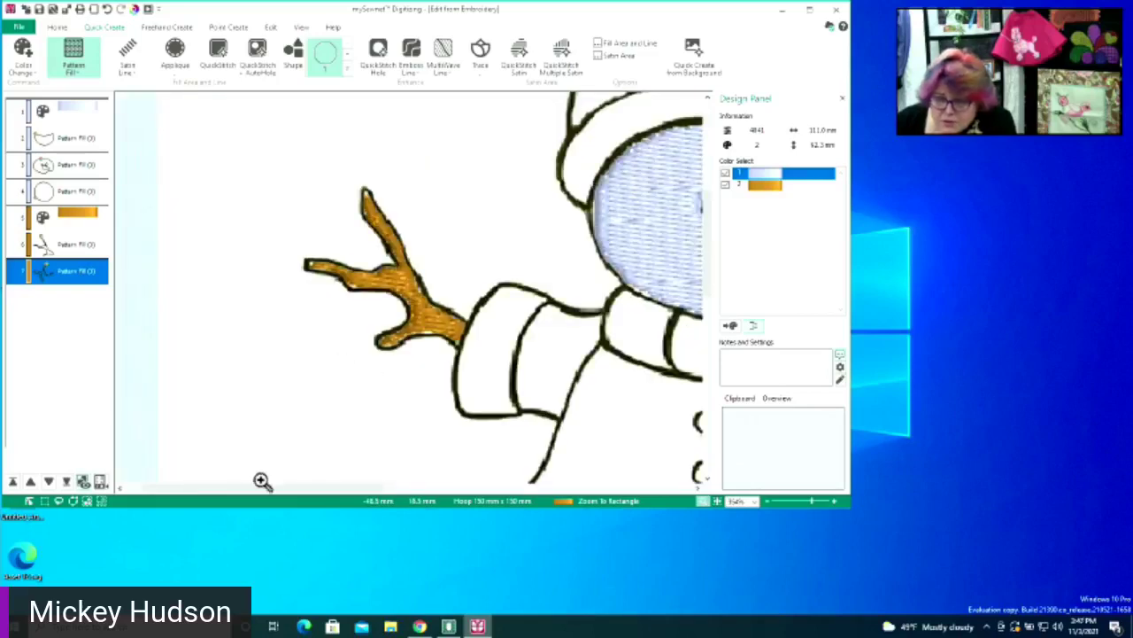
{"action": "key", "text": "Escape"}
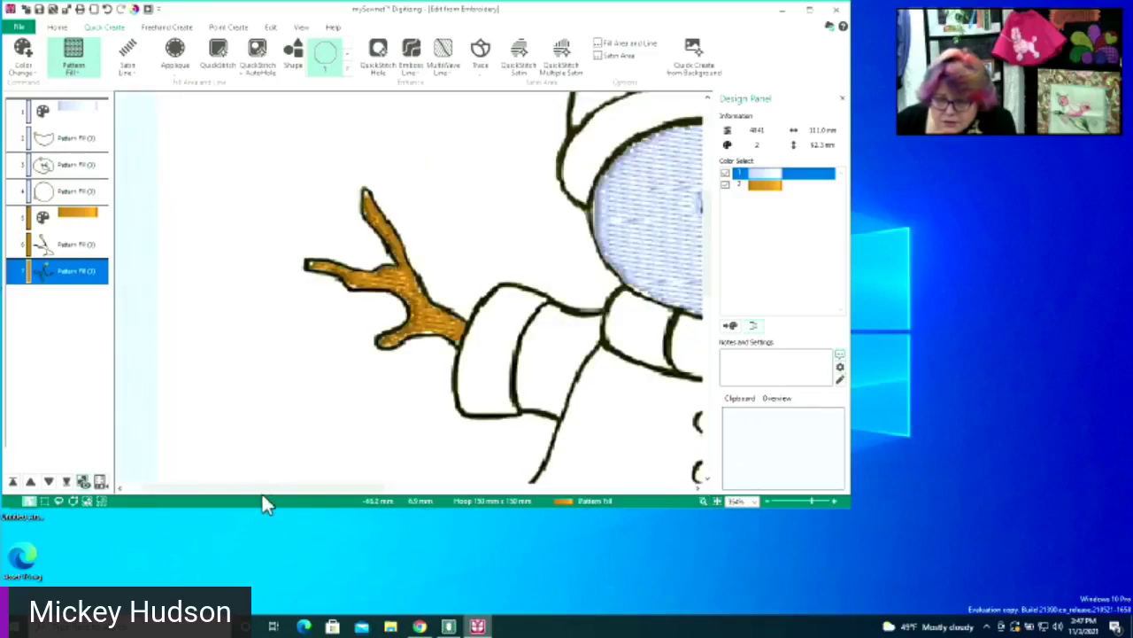
{"action": "mouse_move", "coordinate": [263, 489]}
{"action": "left_mouse_down"}
{"action": "mouse_move", "coordinate": [528, 473]}
{"action": "mouse_move", "coordinate": [357, 490]}
{"action": "mouse_move", "coordinate": [271, 483]}
{"action": "left_mouse_up"}
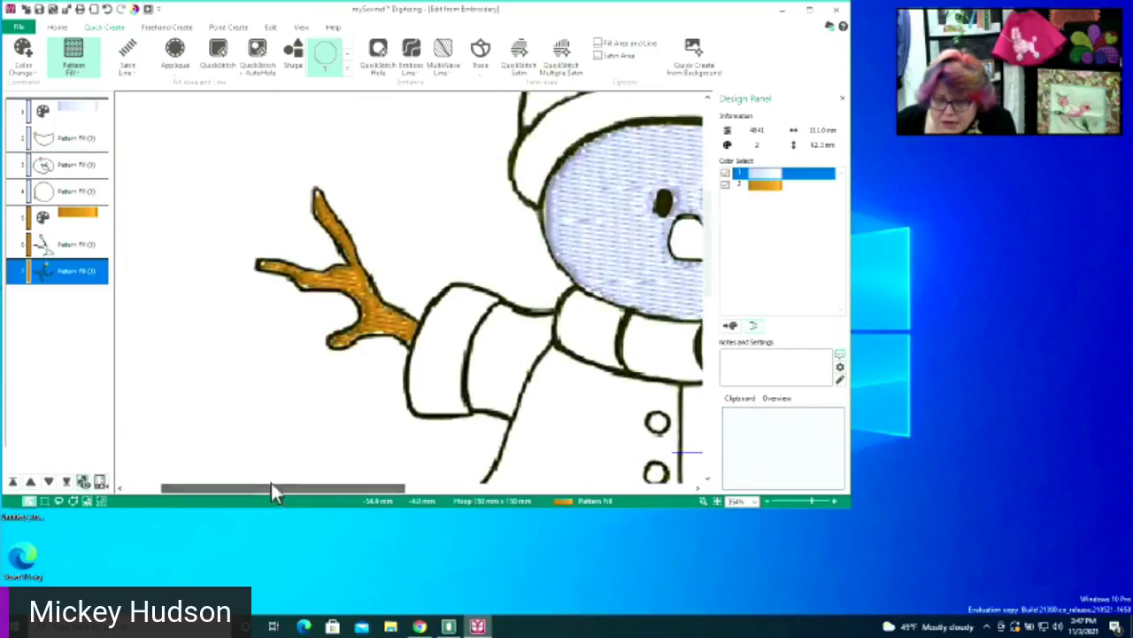
{"action": "left_click", "coordinate": [367, 321]}
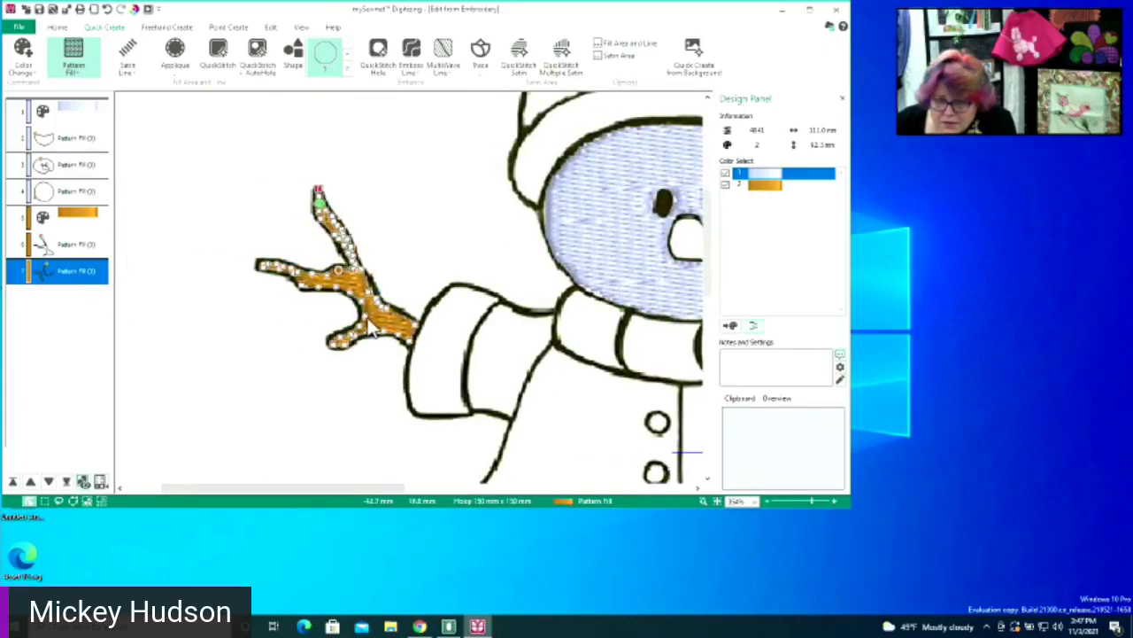
{"action": "left_click", "coordinate": [385, 343]}
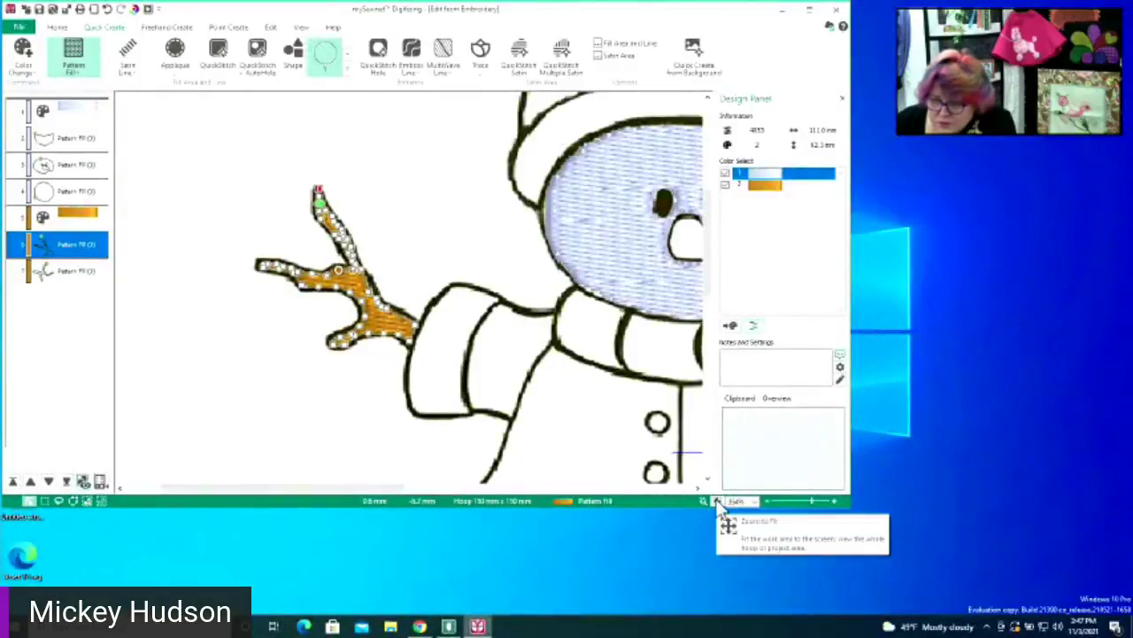
{"action": "left_click", "coordinate": [716, 500]}
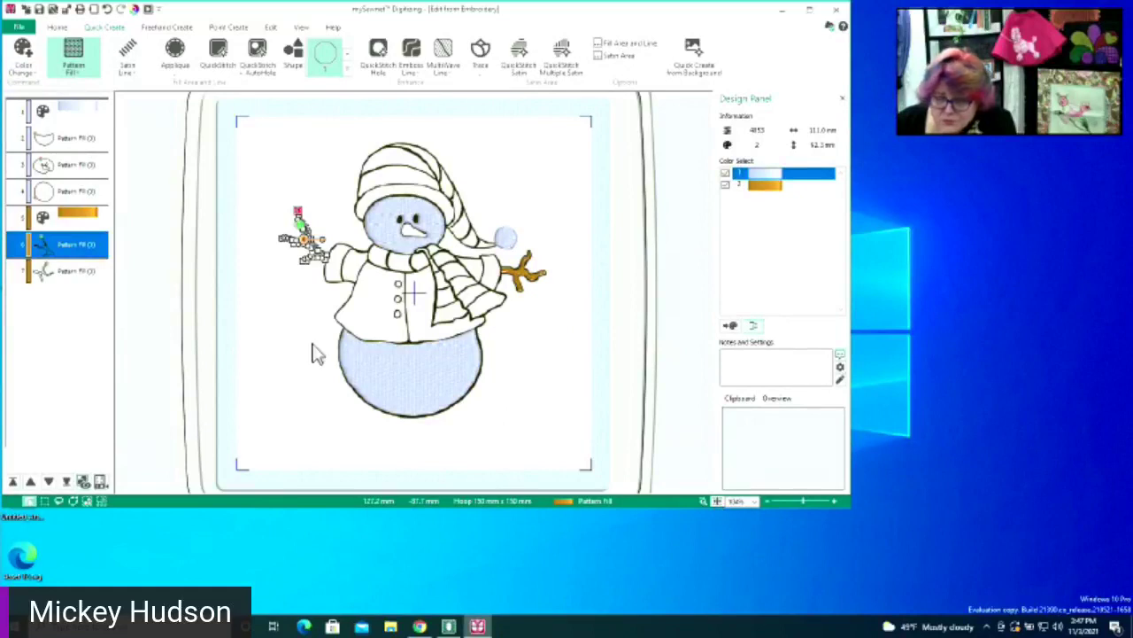
Delete the pattern fills of the face and the hat's pompom, and select the lower body's fill as the insertion position
{"action": "left_click", "coordinate": [80, 221]}
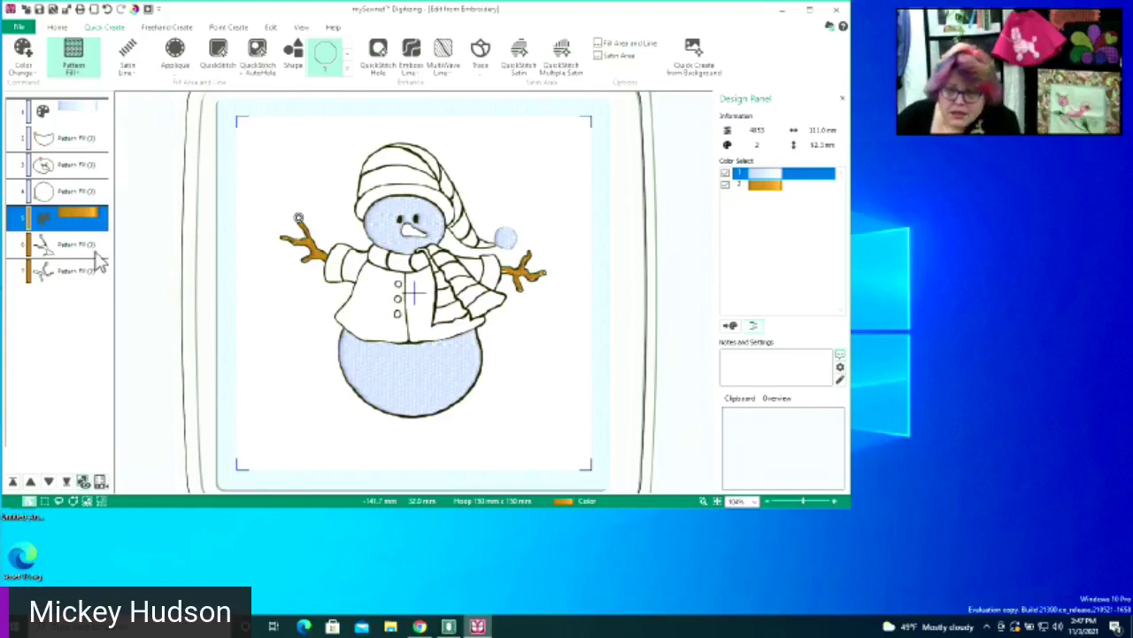
{"action": "left_click", "coordinate": [69, 166]}
{"action": "right_click", "coordinate": [71, 166]}
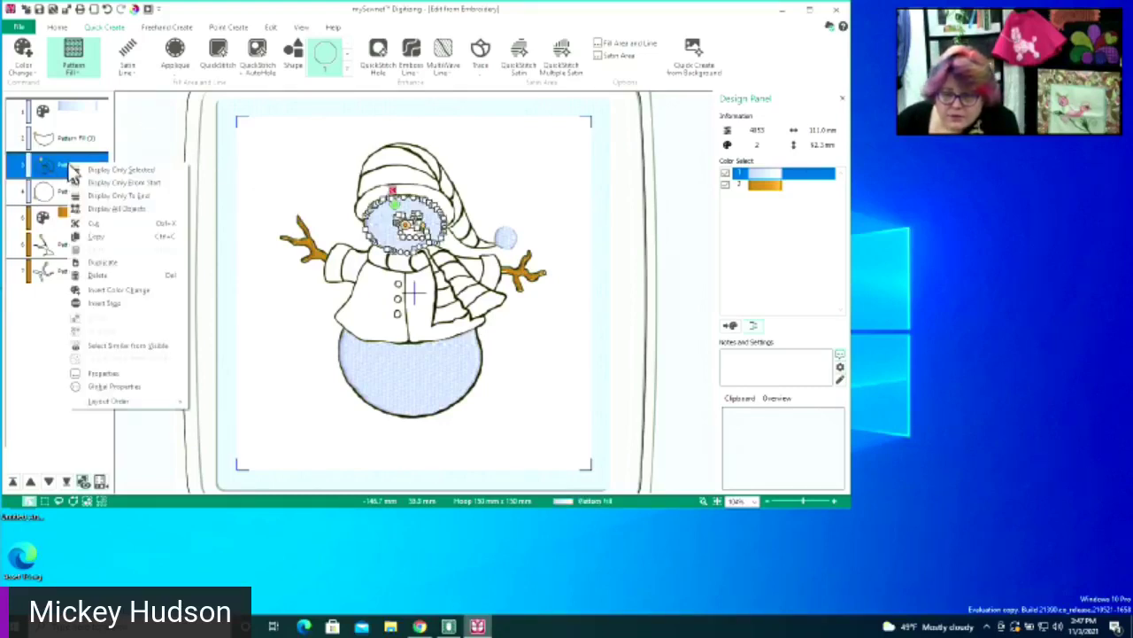
{"action": "left_click", "coordinate": [104, 277]}
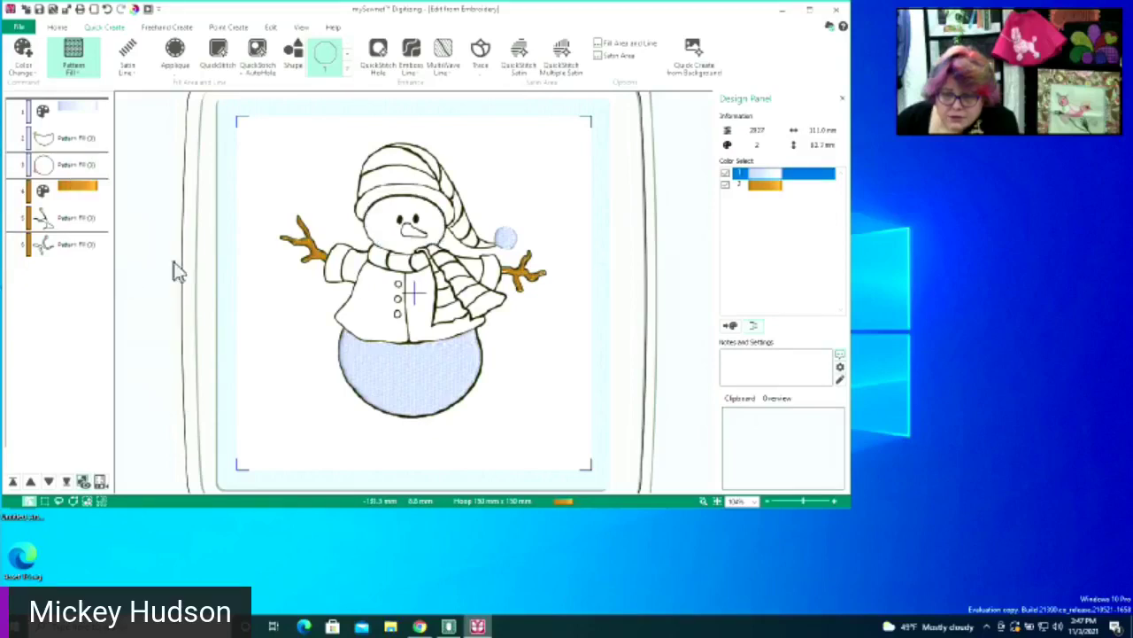
{"action": "left_click", "coordinate": [53, 166]}
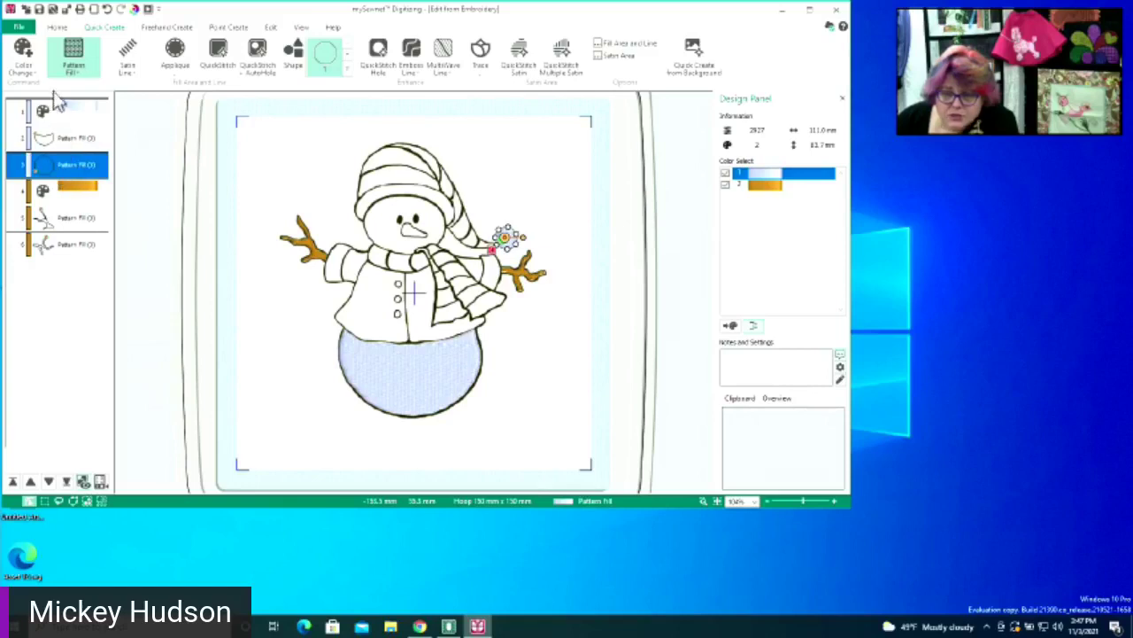
{"action": "right_click", "coordinate": [65, 156]}
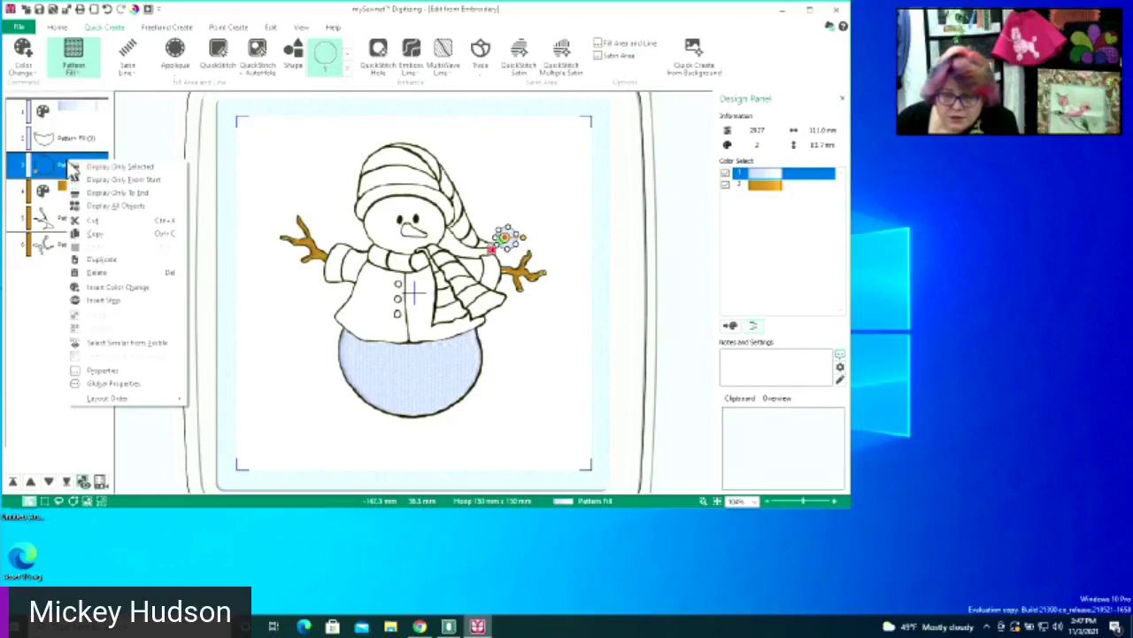
{"action": "left_click", "coordinate": [124, 279]}
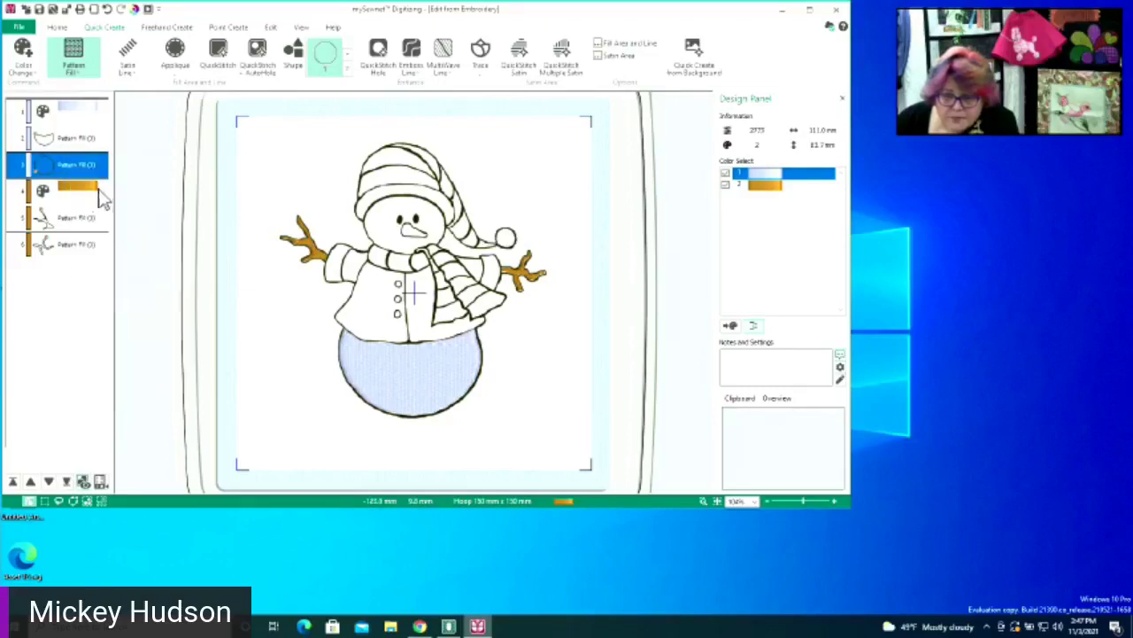
{"action": "left_click", "coordinate": [63, 144]}
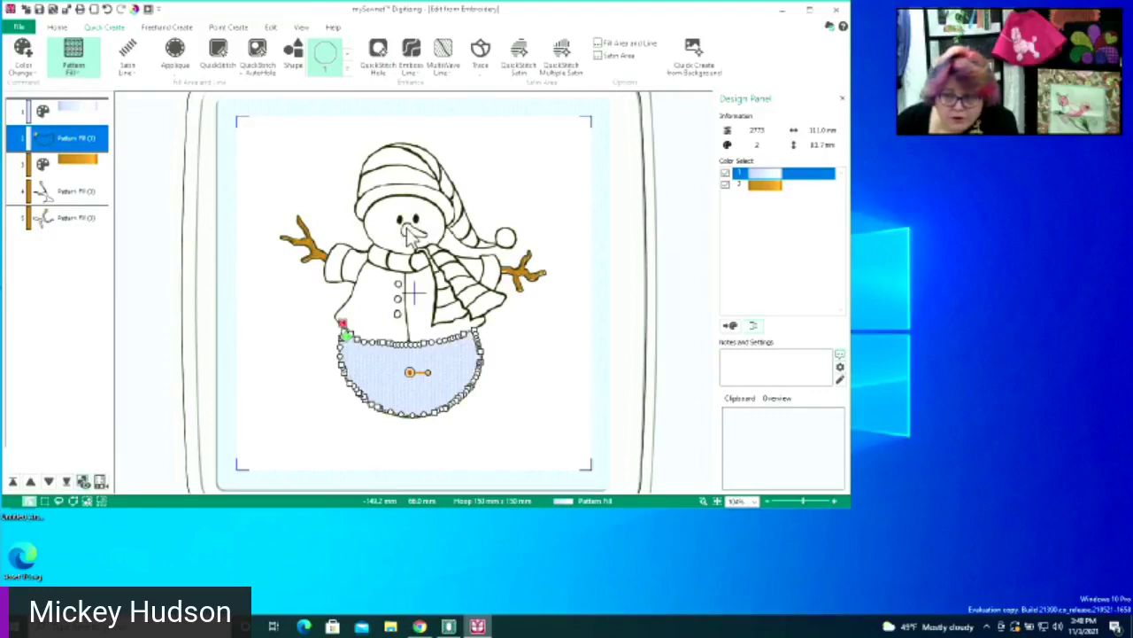
{"action": "left_click", "coordinate": [221, 71]}
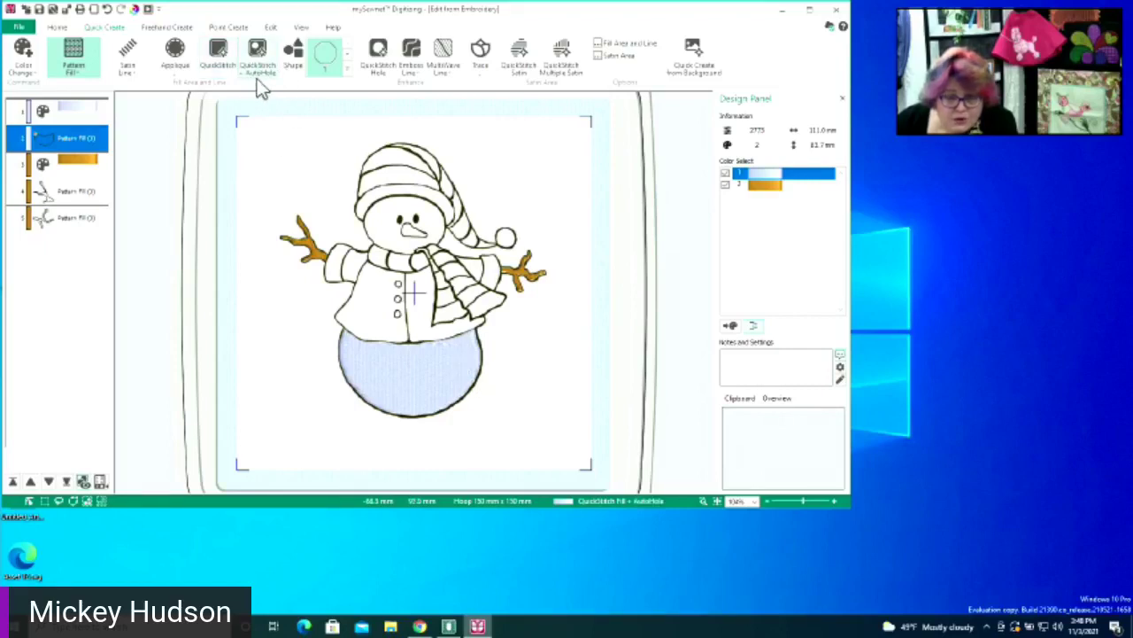
{"action": "left_click", "coordinate": [377, 232]}
{"action": "left_click_drag", "start_coordinate": [424, 195], "coordinate": [409, 298]}
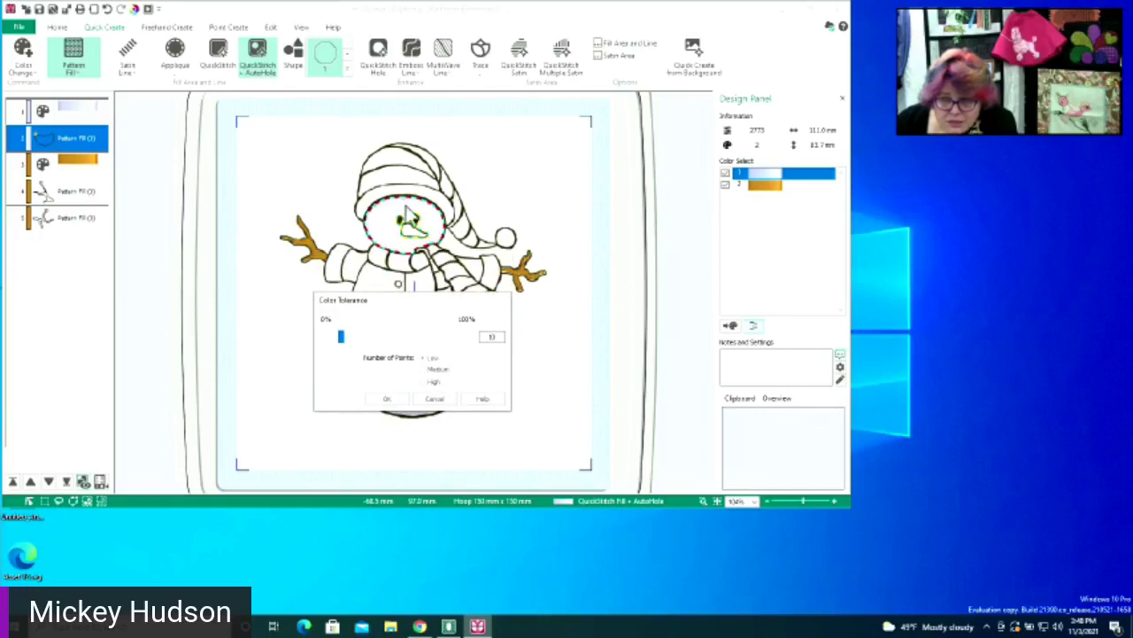
{"action": "left_click", "coordinate": [434, 401]}
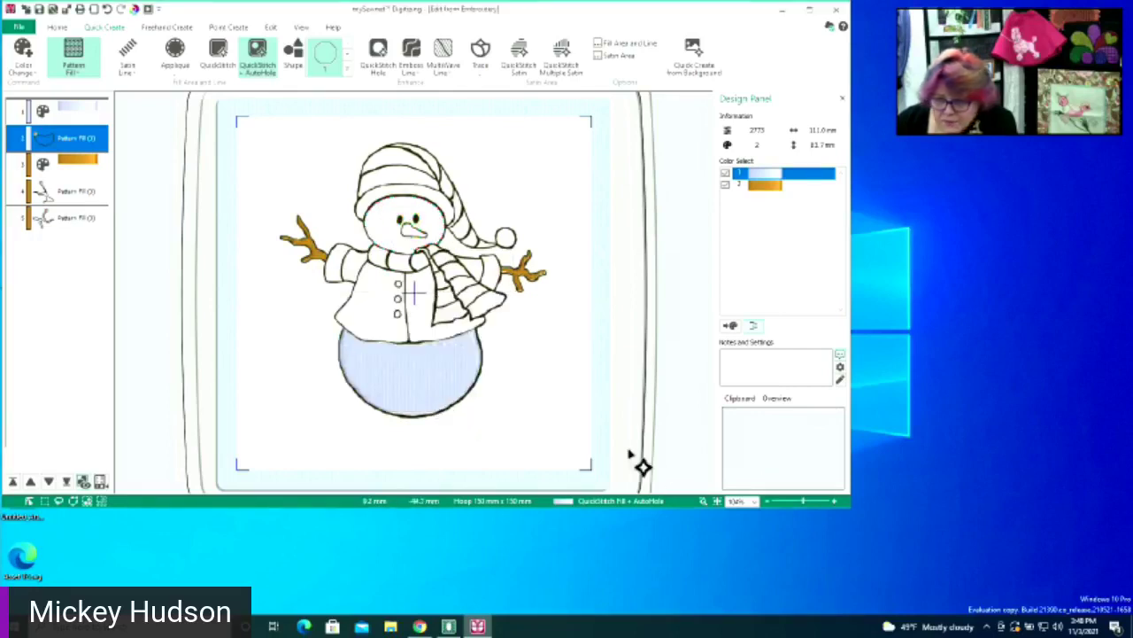
Fill the face with QuickStitch + AutoHole at color tolerance 10 and a low number of points, leaving holes for the eyes and nose
{"action": "left_click", "coordinate": [701, 502]}
{"action": "left_click_drag", "start_coordinate": [346, 171], "coordinate": [517, 313]}
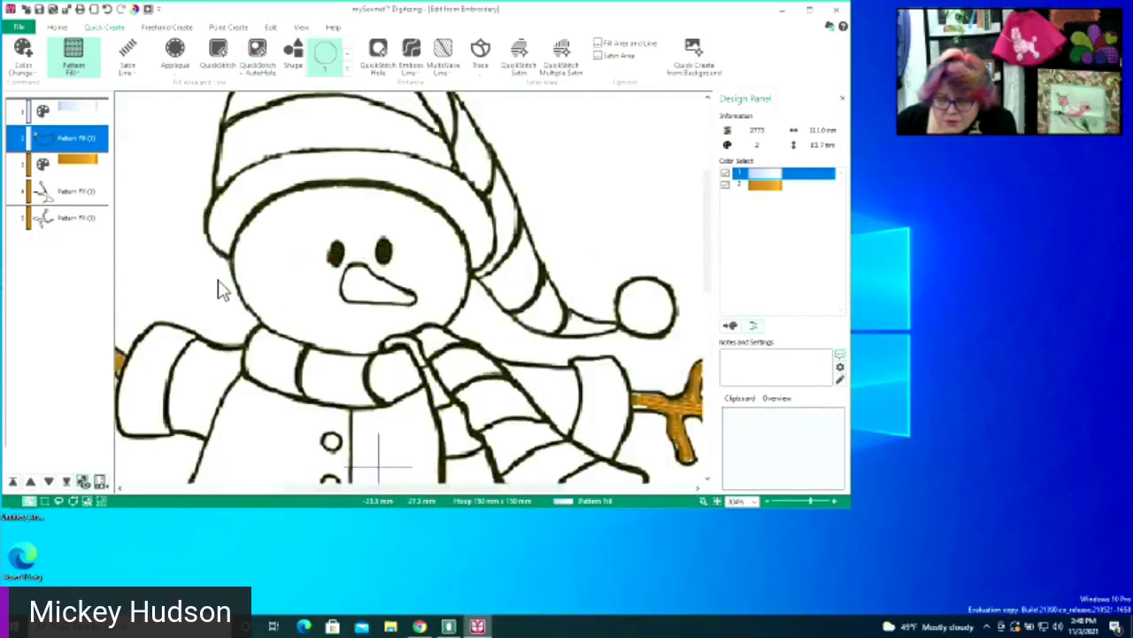
{"action": "left_click", "coordinate": [256, 56]}
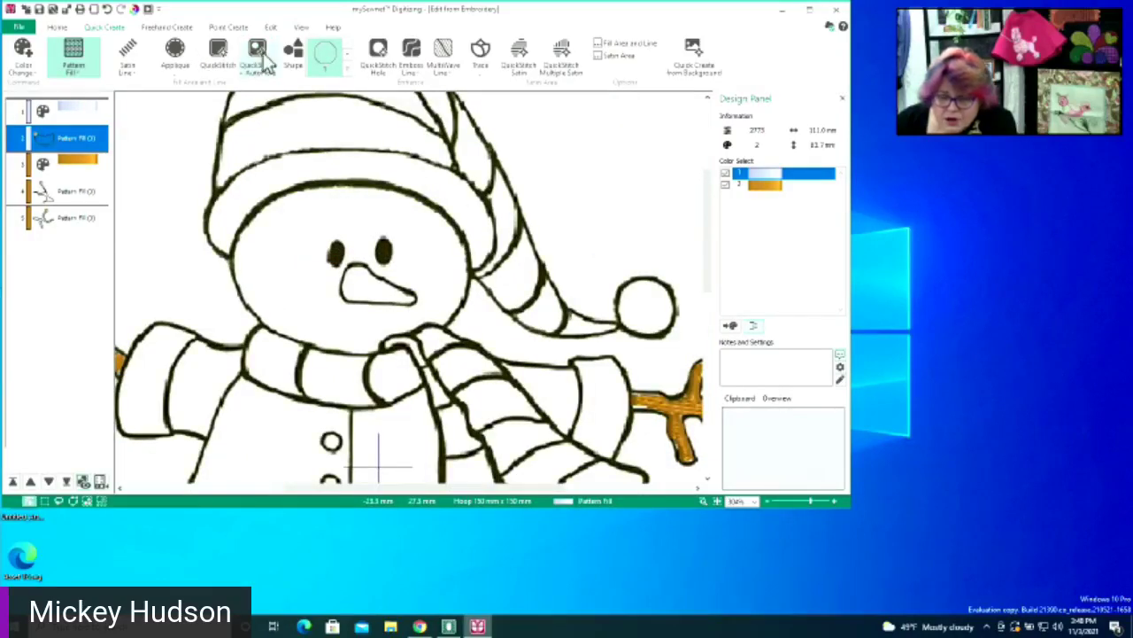
{"action": "left_click", "coordinate": [286, 275]}
{"action": "mouse_move", "coordinate": [407, 223]}
{"action": "left_mouse_down"}
{"action": "mouse_move", "coordinate": [448, 186]}
{"action": "mouse_move", "coordinate": [580, 133]}
{"action": "left_mouse_up"}
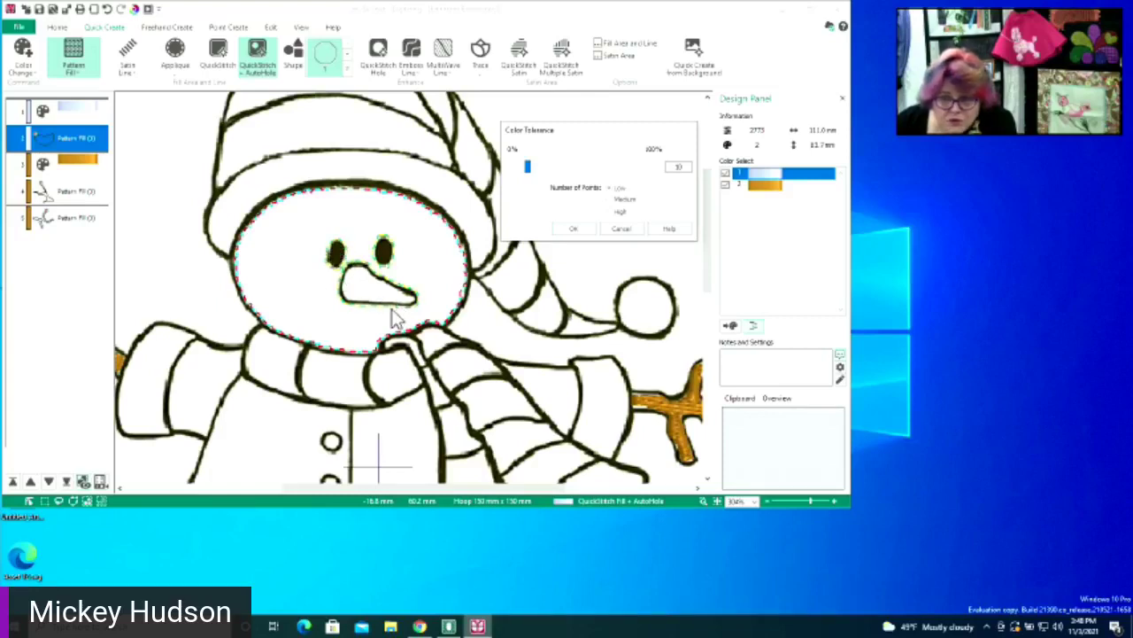
{"action": "left_click", "coordinate": [573, 232]}
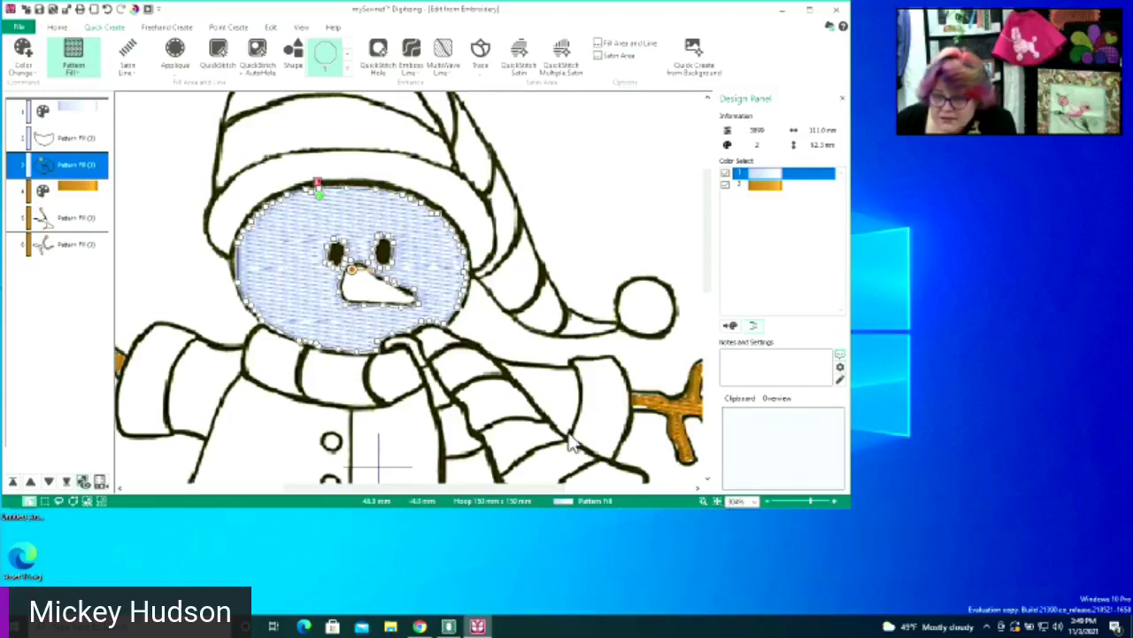
{"action": "left_click", "coordinate": [717, 501]}
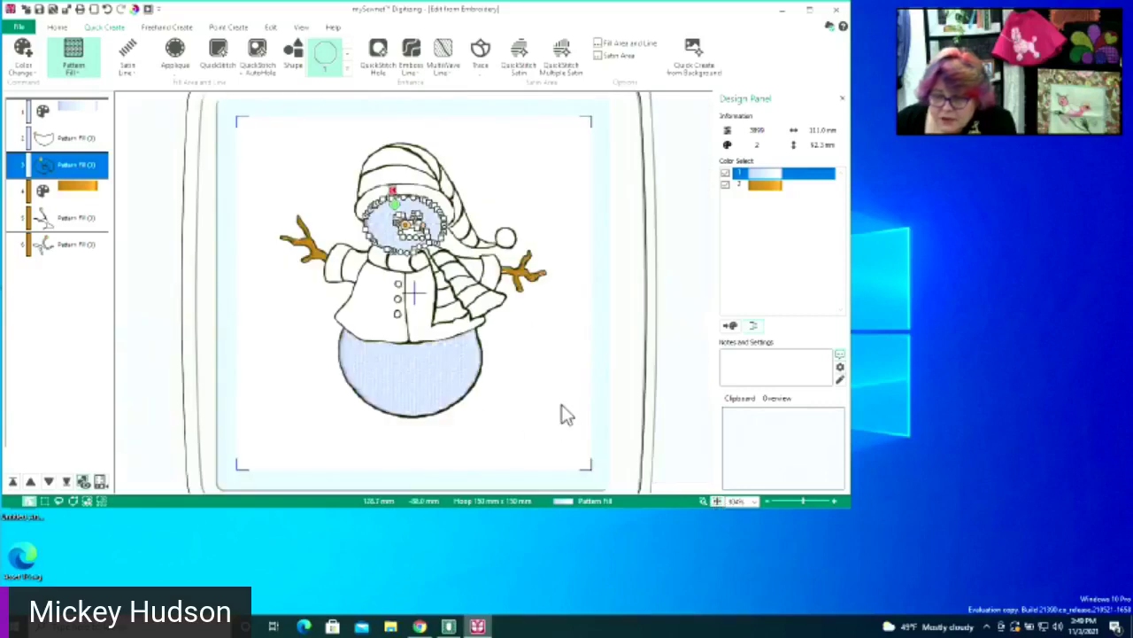
Undo the face's QuickStitch + AutoHole fill, keeping the hoop selection as it is
{"action": "left_click", "coordinate": [99, 11]}
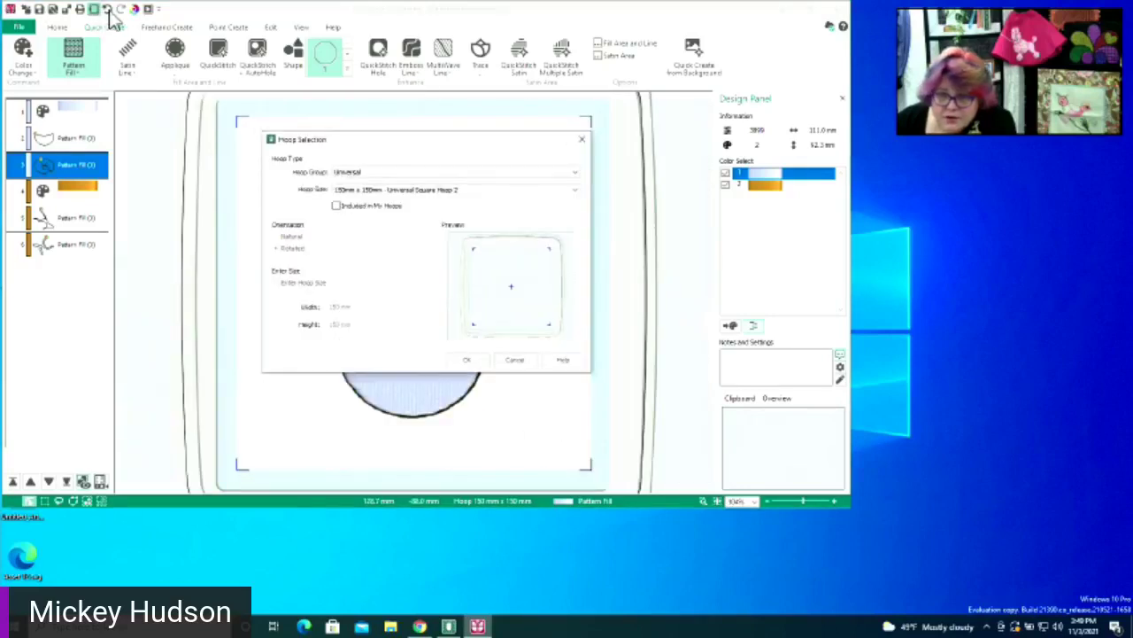
{"action": "left_click", "coordinate": [514, 362]}
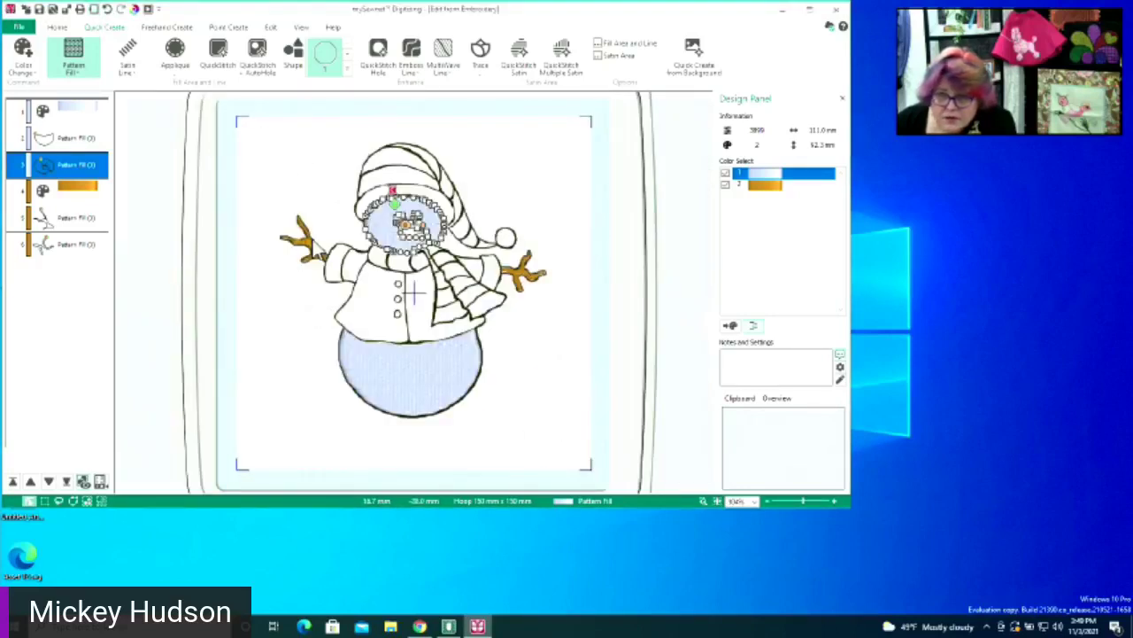
{"action": "left_click", "coordinate": [107, 10]}
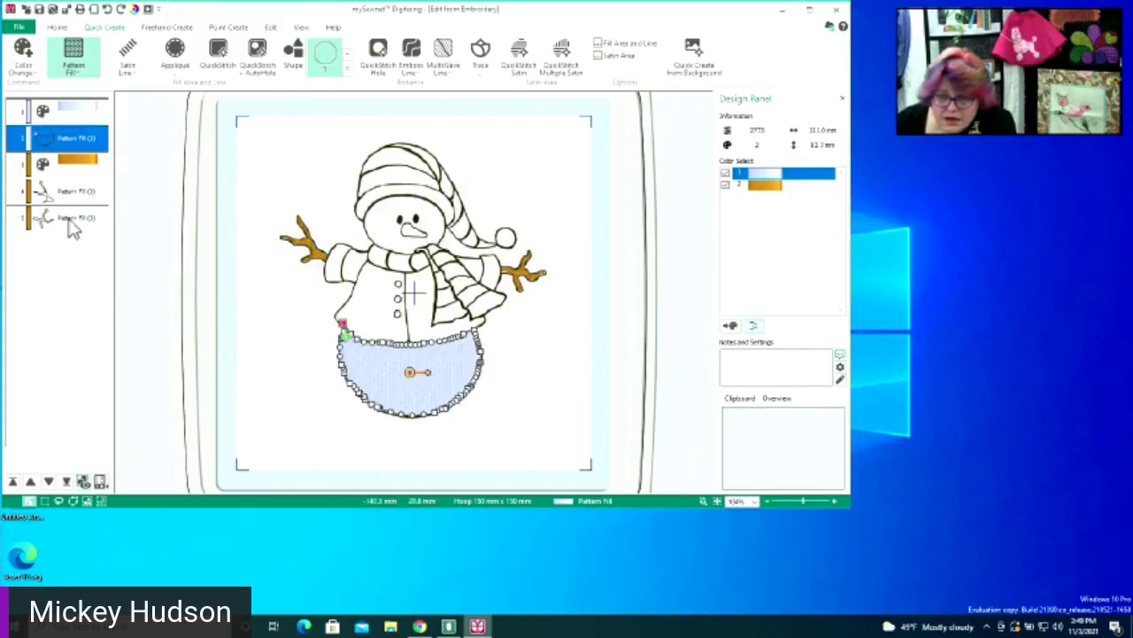
Fill the face with QuickStitch + AutoHole following the right branch arm's fill, using color tolerance 10 and a low number of points
{"action": "left_click", "coordinate": [70, 221]}
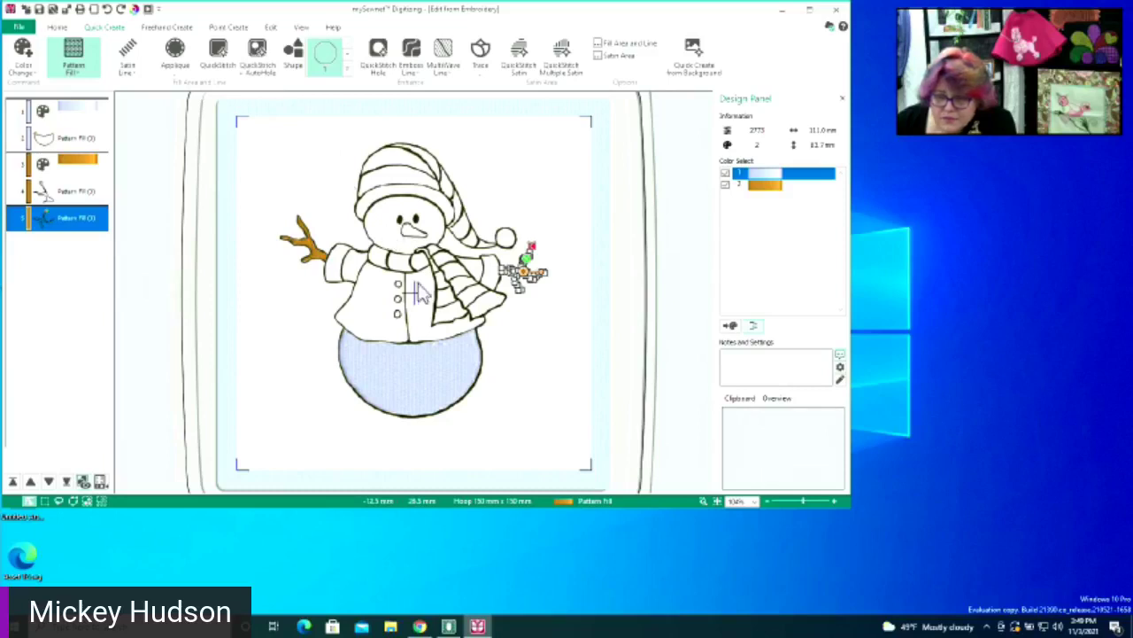
{"action": "left_click", "coordinate": [258, 51]}
{"action": "left_click", "coordinate": [391, 223]}
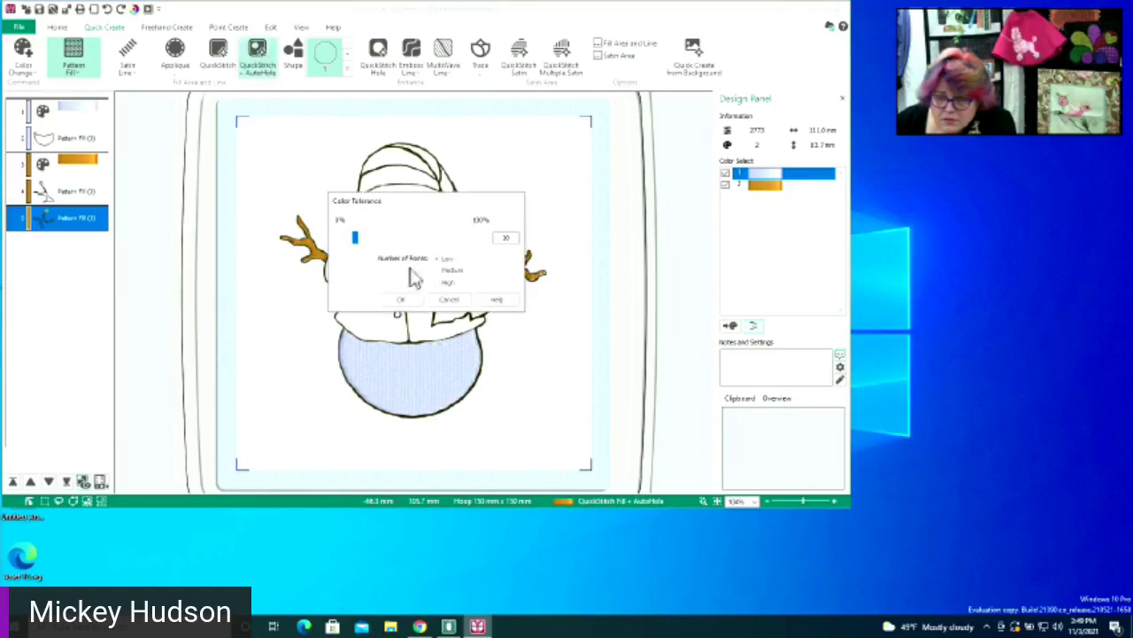
{"action": "left_click", "coordinate": [400, 299]}
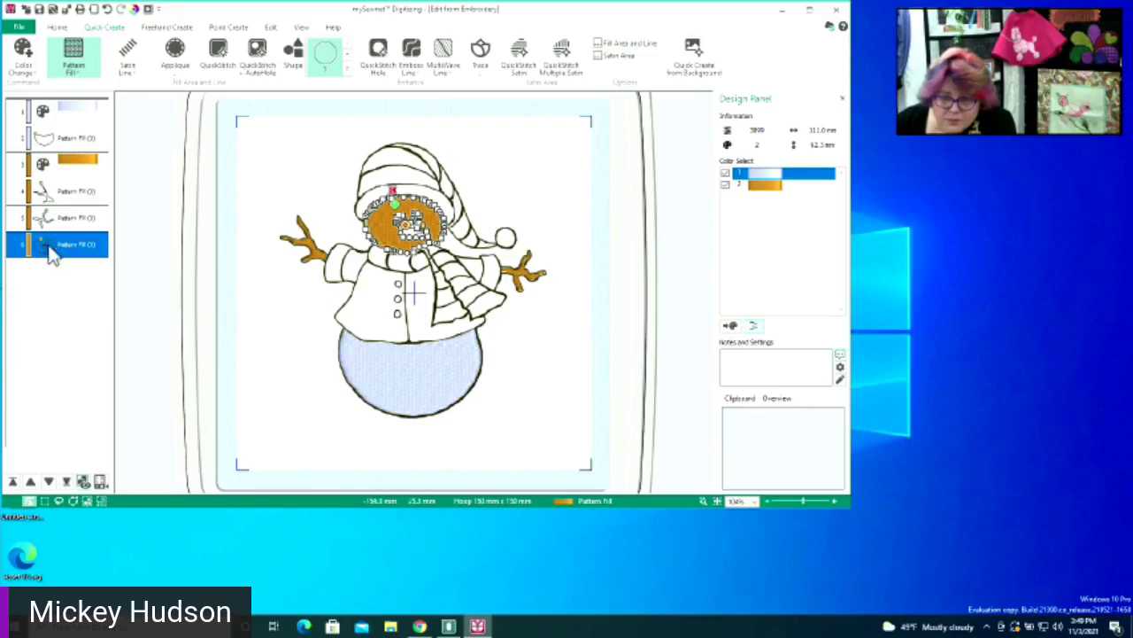
Move the face's fill directly after the lower body's fill in the stitch order so it uses the pale blue thread
{"action": "left_click_drag", "start_coordinate": [51, 256], "coordinate": [68, 165]}
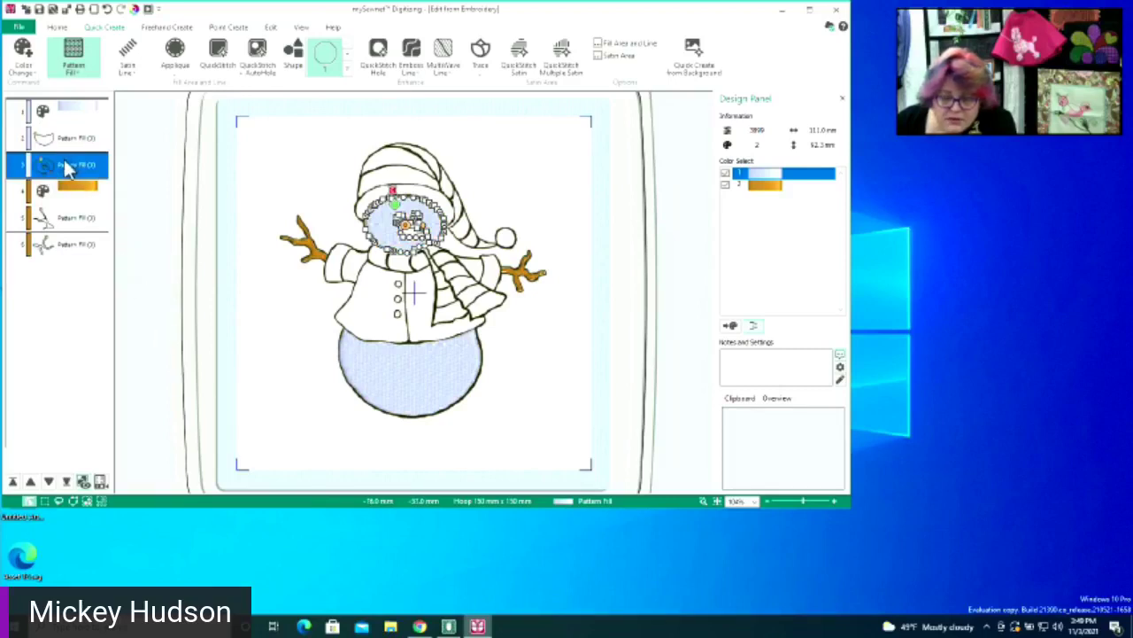
{"action": "left_click", "coordinate": [64, 251]}
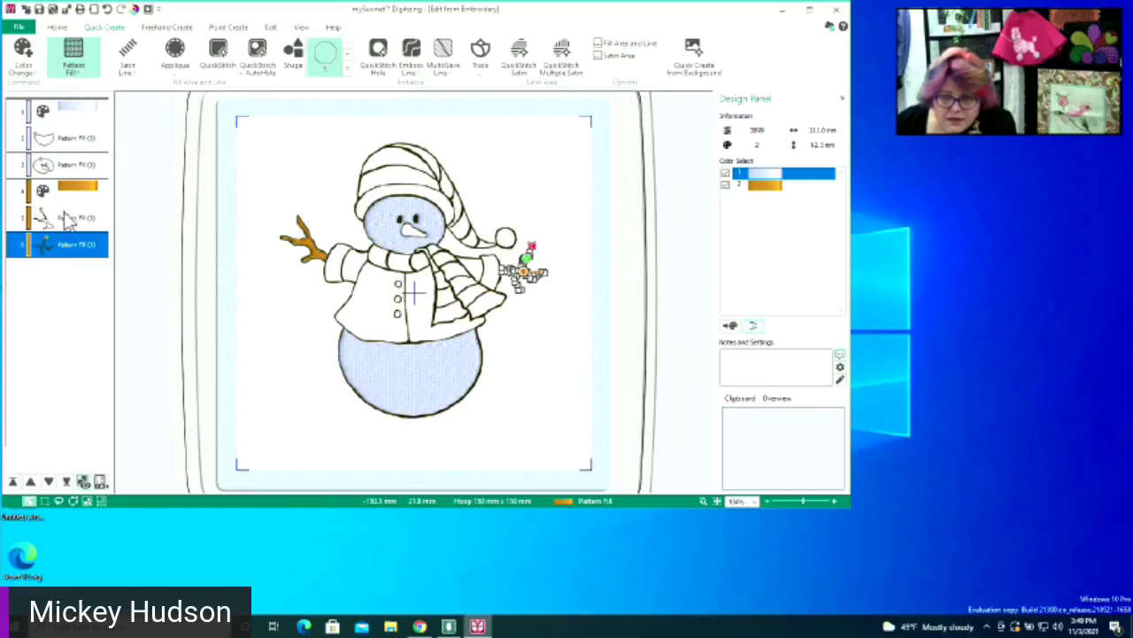
{"action": "left_click", "coordinate": [62, 168]}
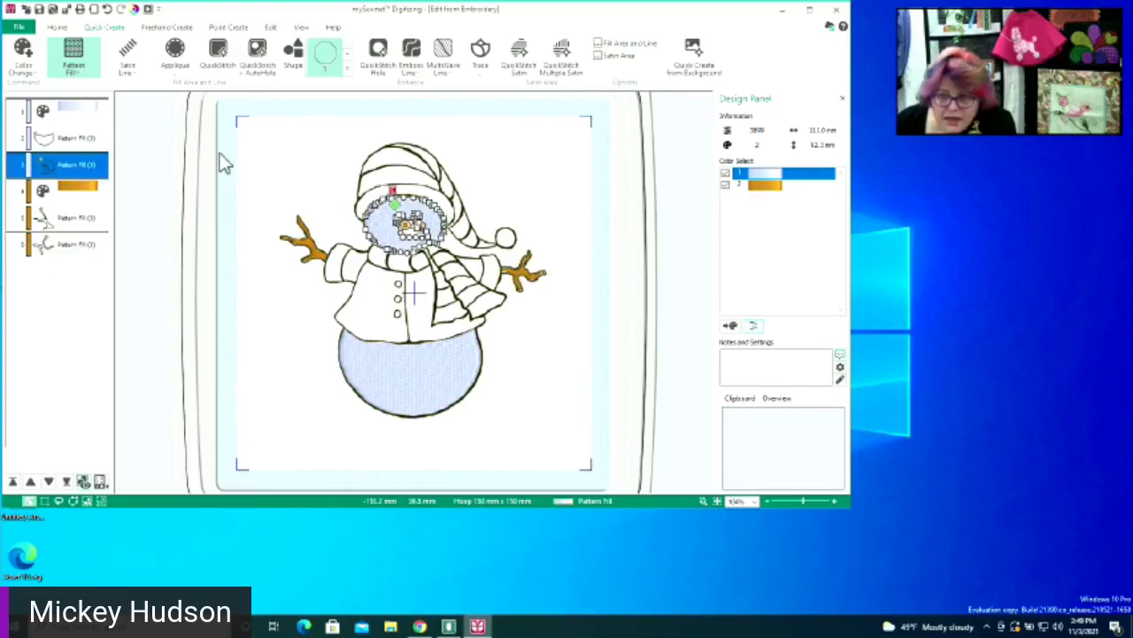
{"action": "left_click", "coordinate": [89, 111]}
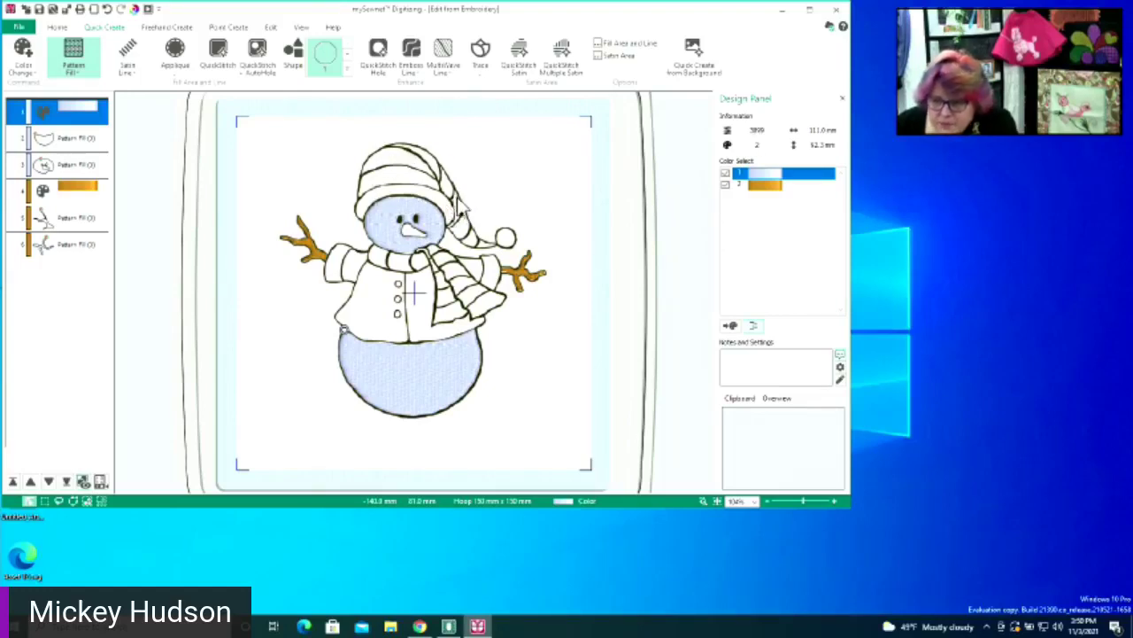
Insert a bright green color change after the right branch arm's fill
{"action": "left_click", "coordinate": [64, 251]}
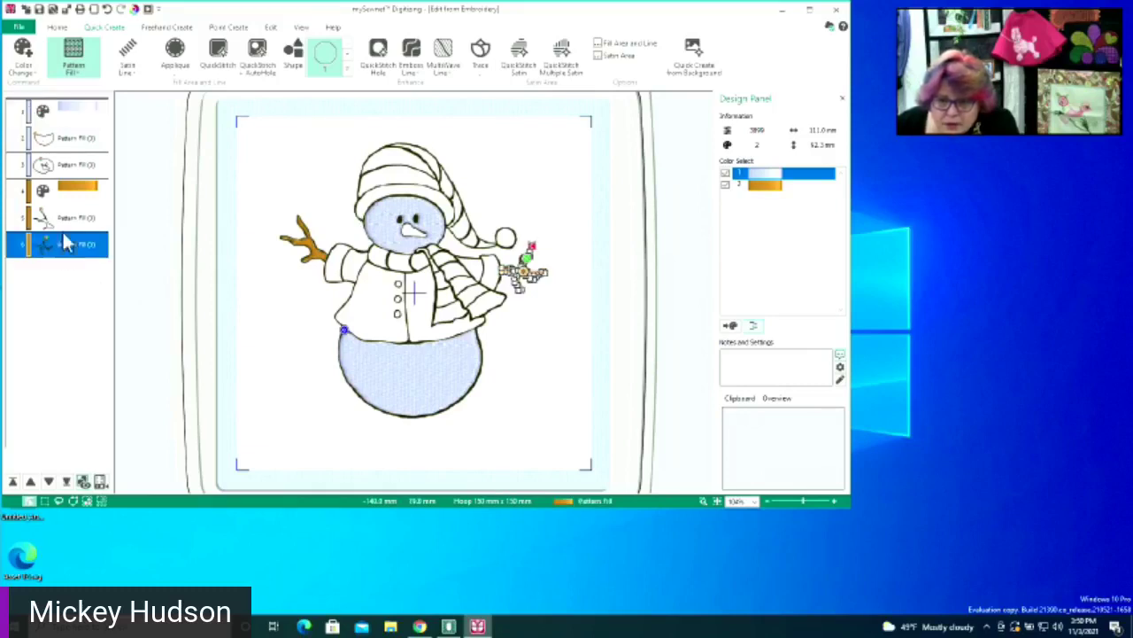
{"action": "left_click", "coordinate": [23, 71]}
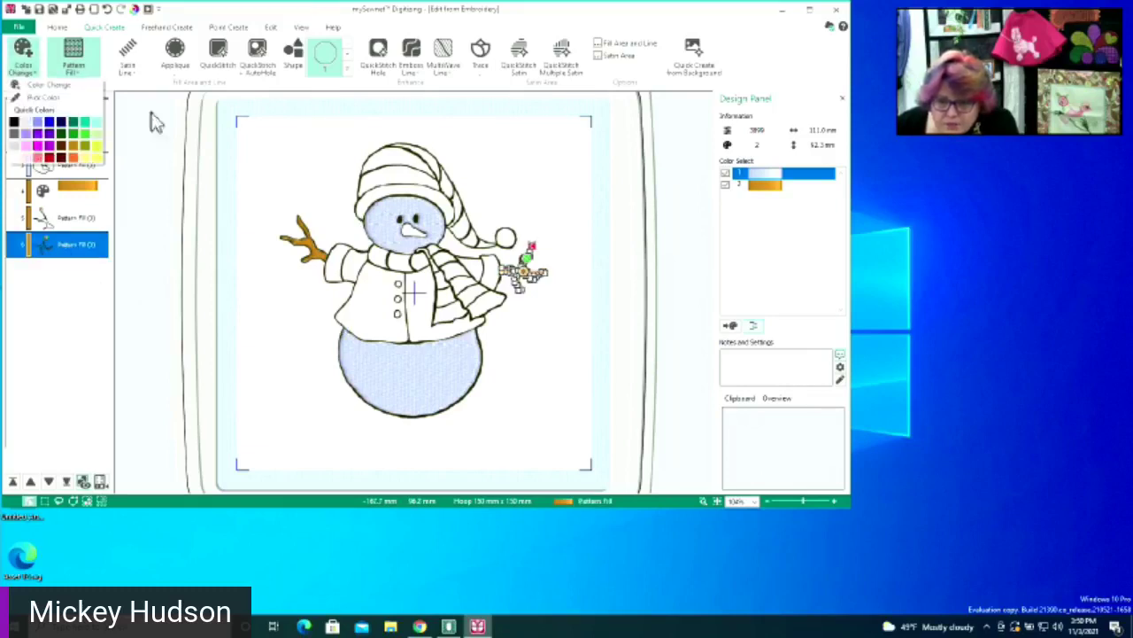
{"action": "left_click", "coordinate": [85, 134]}
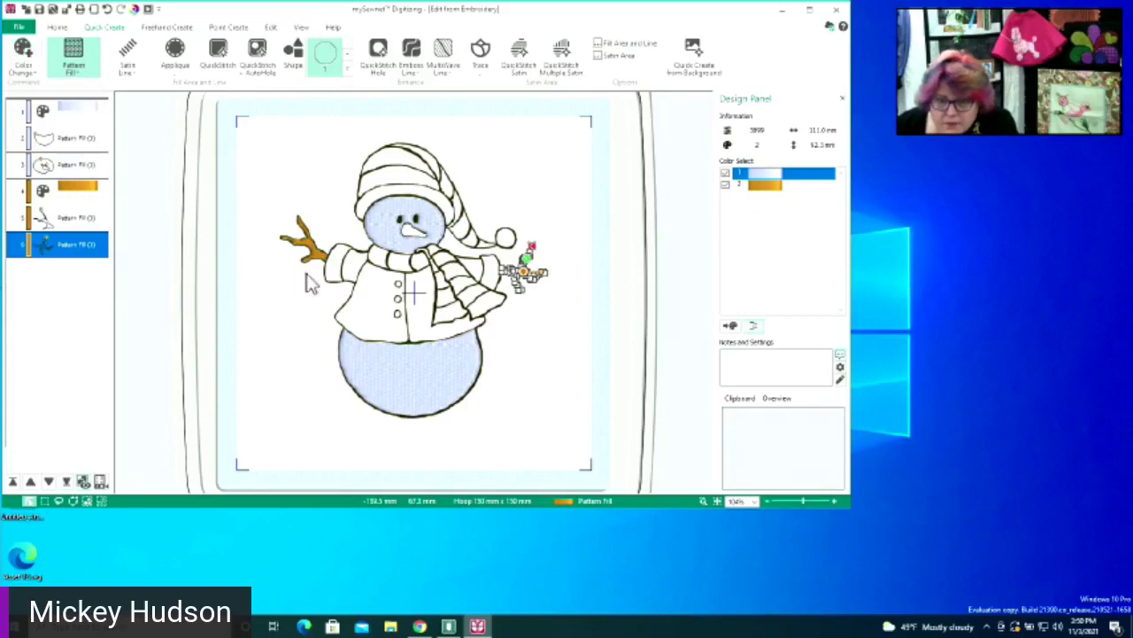
Fill the left sleeve cuff and the scarf's neck stripe with QuickStitch at color tolerance 10 and a low number of points
{"action": "left_click", "coordinate": [218, 55]}
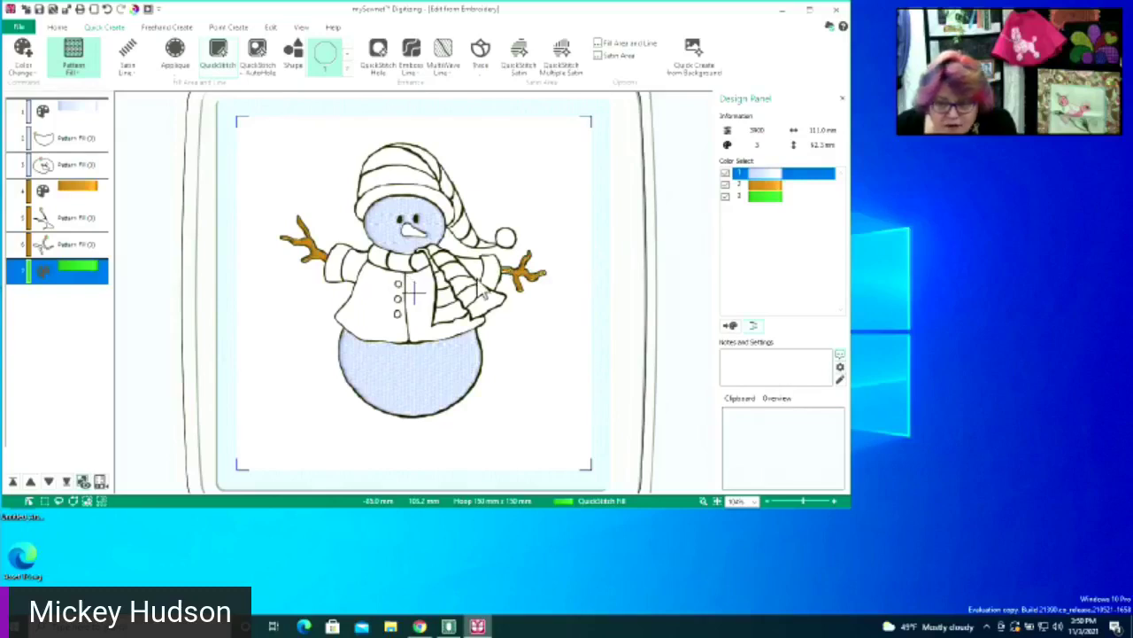
{"action": "left_click", "coordinate": [336, 281]}
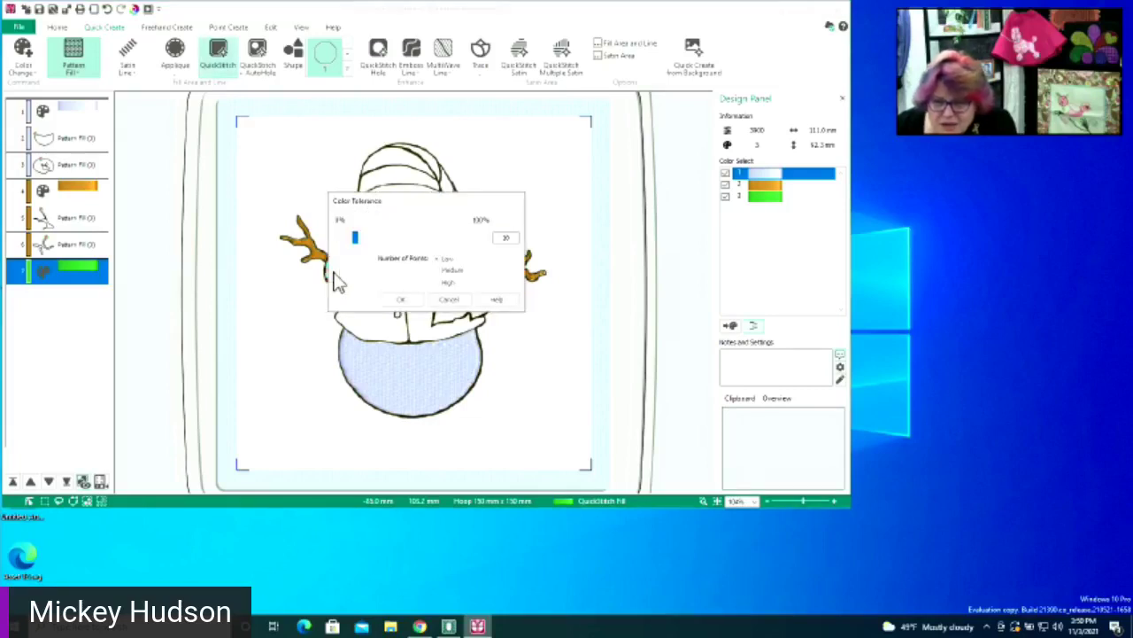
{"action": "left_click", "coordinate": [402, 301]}
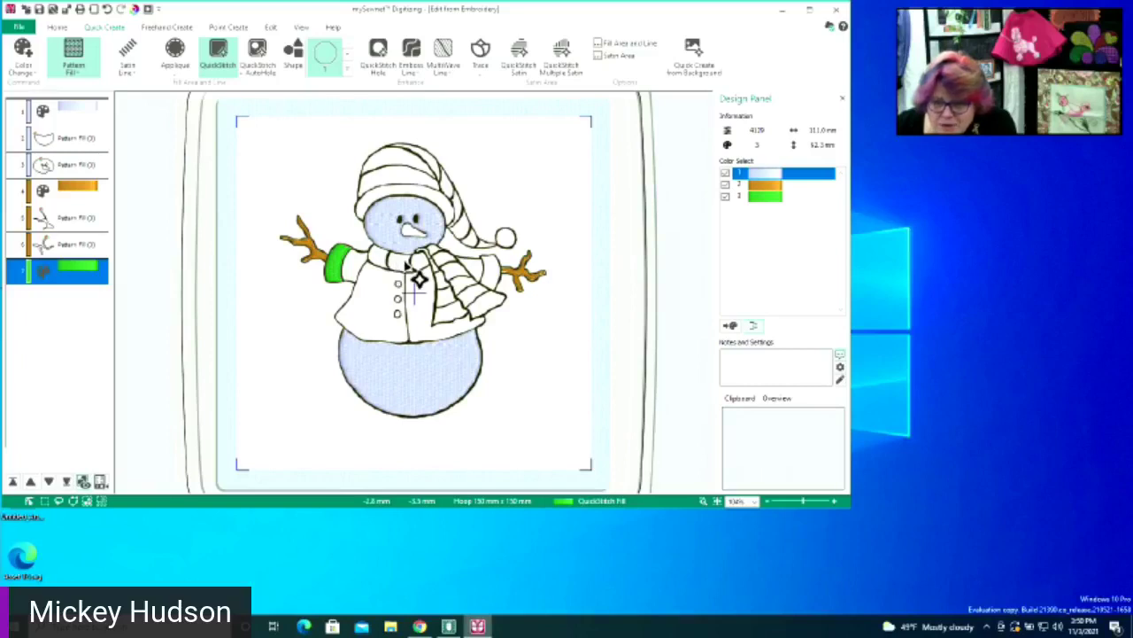
{"action": "left_click", "coordinate": [413, 291]}
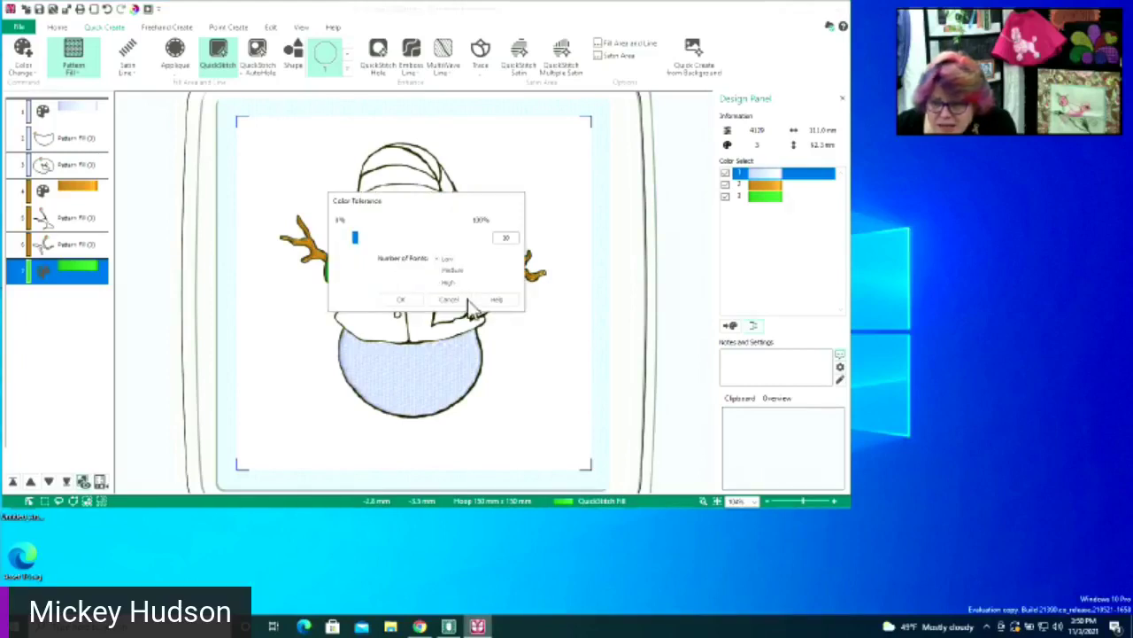
{"action": "left_click", "coordinate": [400, 300]}
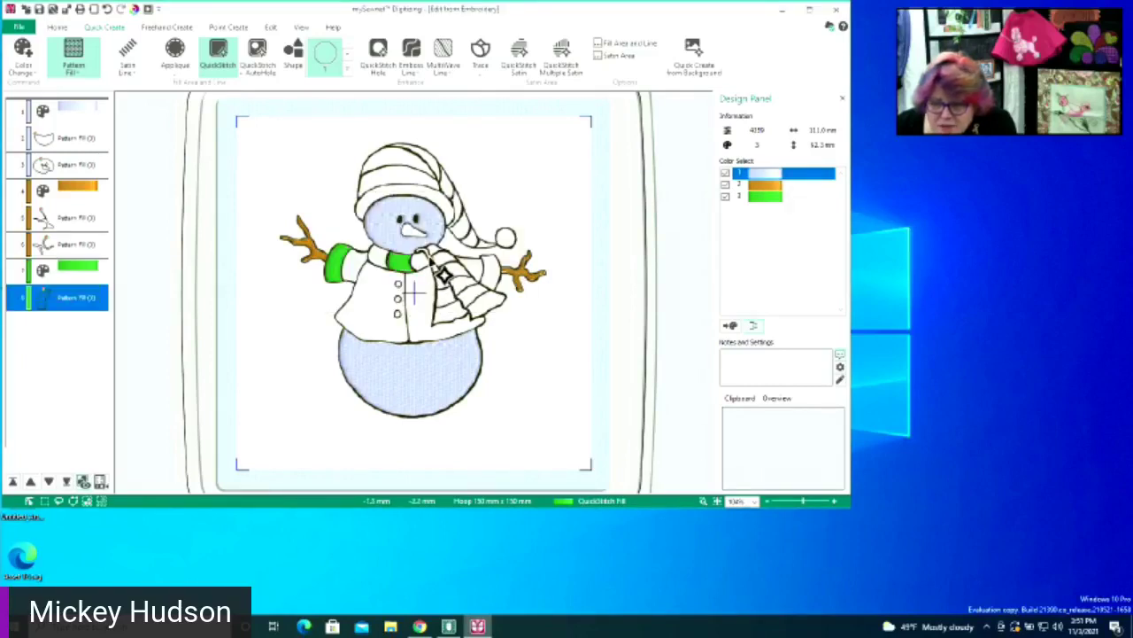
{"action": "left_click", "coordinate": [440, 275]}
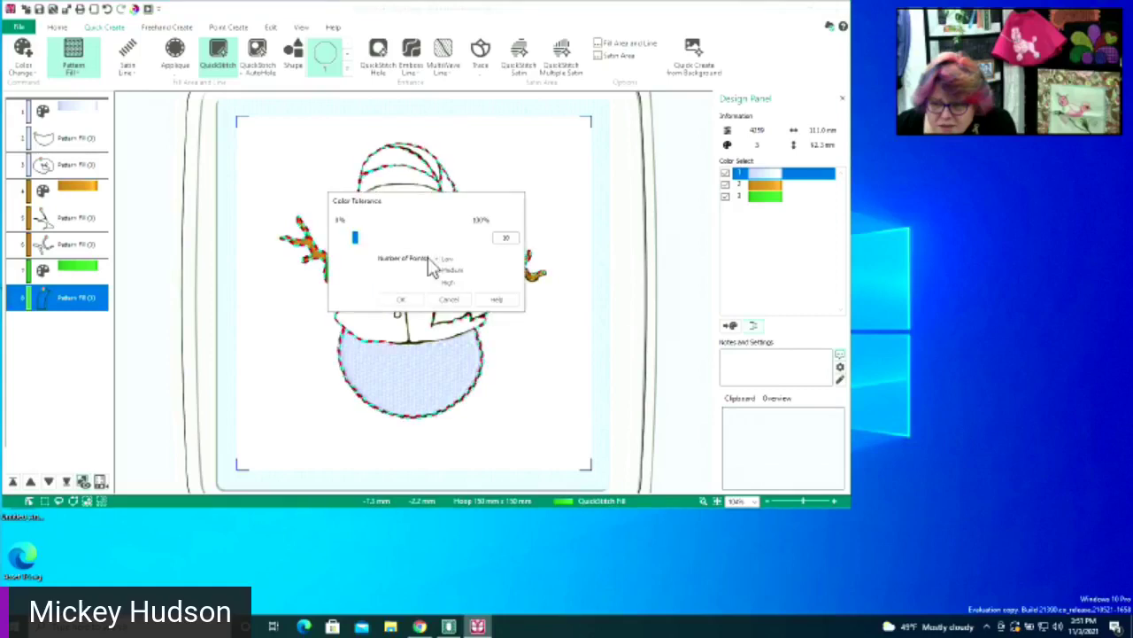
{"action": "left_click", "coordinate": [451, 301]}
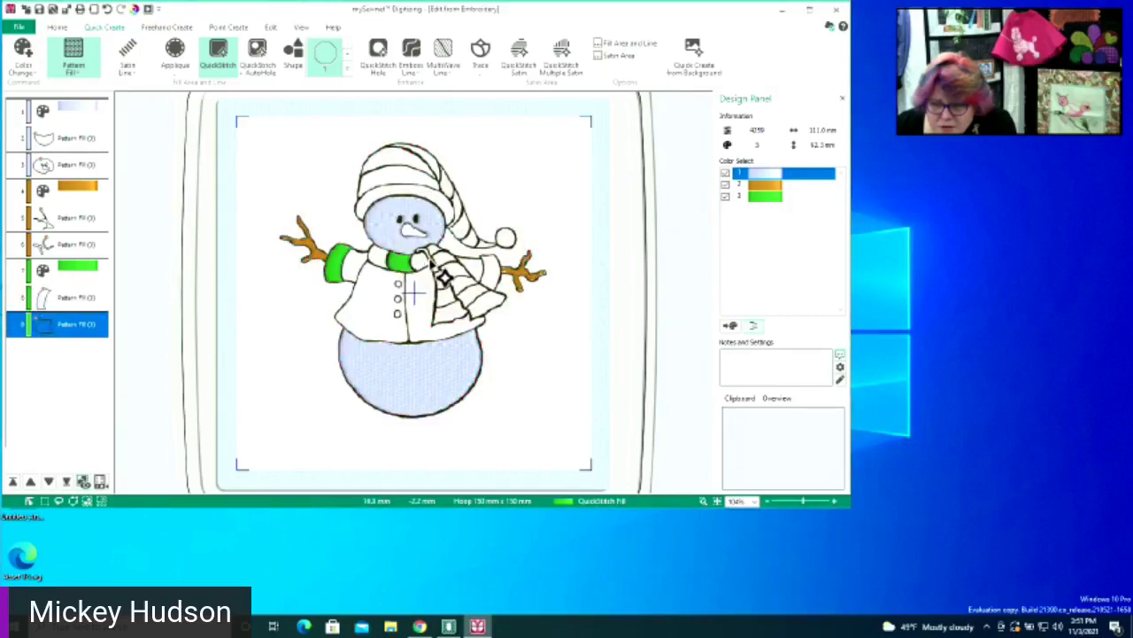
{"action": "left_click", "coordinate": [440, 276]}
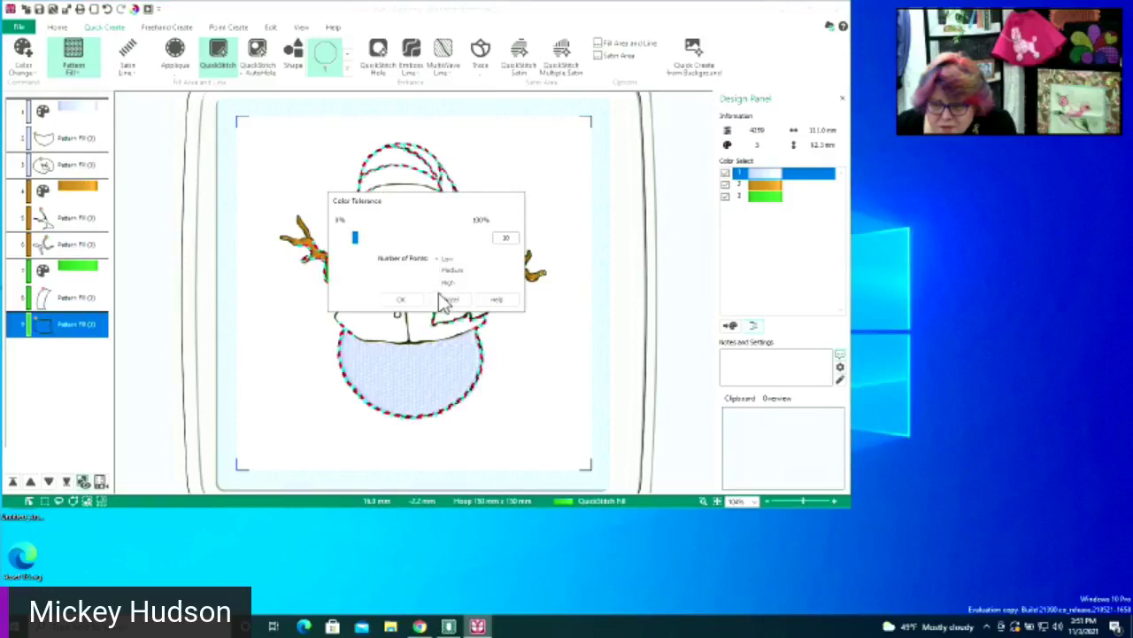
{"action": "left_click", "coordinate": [450, 299]}
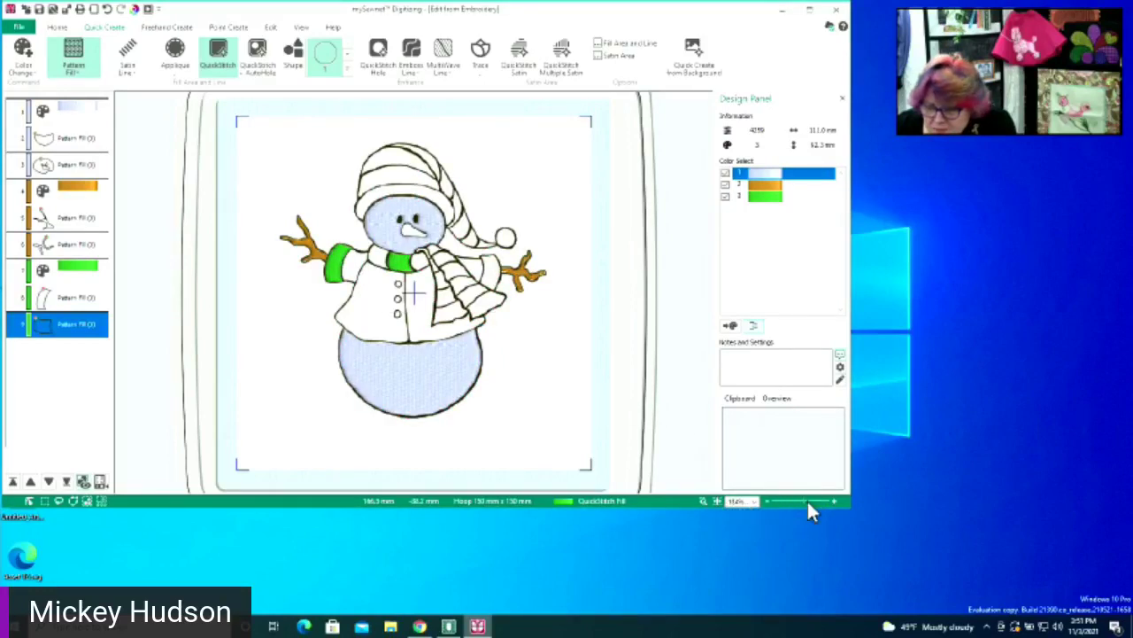
Fill the narrow stripe beside the scarf knot and alternate stripes of the inner scarf tail with green QuickStitch fills
{"action": "scroll", "coordinate": [807, 499], "scroll_direction": "up", "scroll_amount": 1}
{"action": "scroll", "coordinate": [813, 496], "scroll_direction": "up", "scroll_amount": 1}
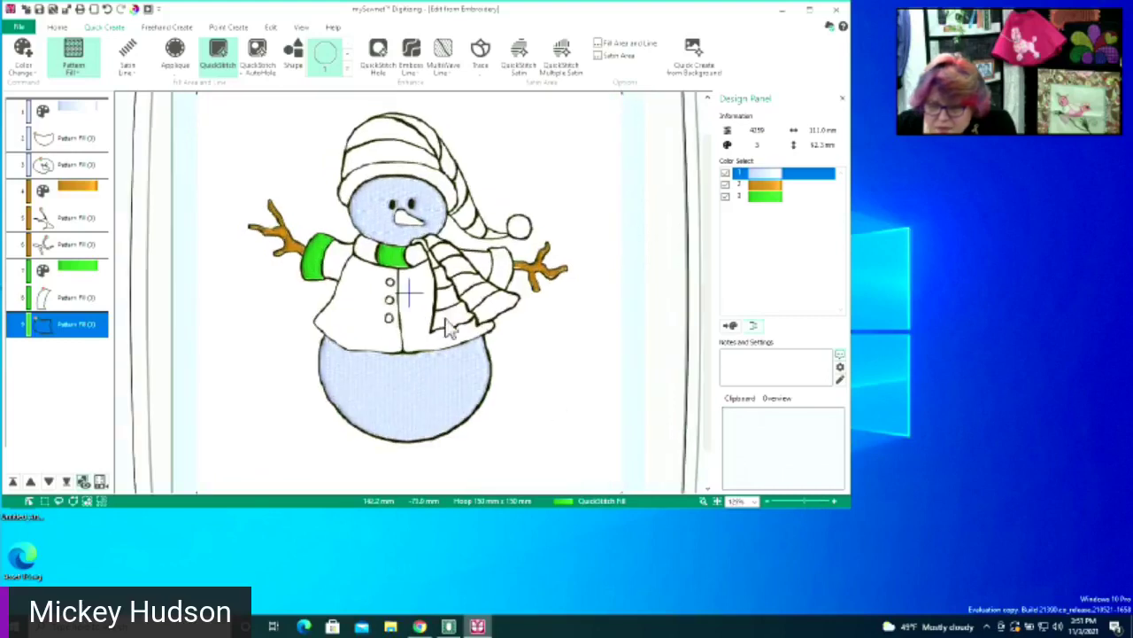
{"action": "left_click", "coordinate": [426, 252]}
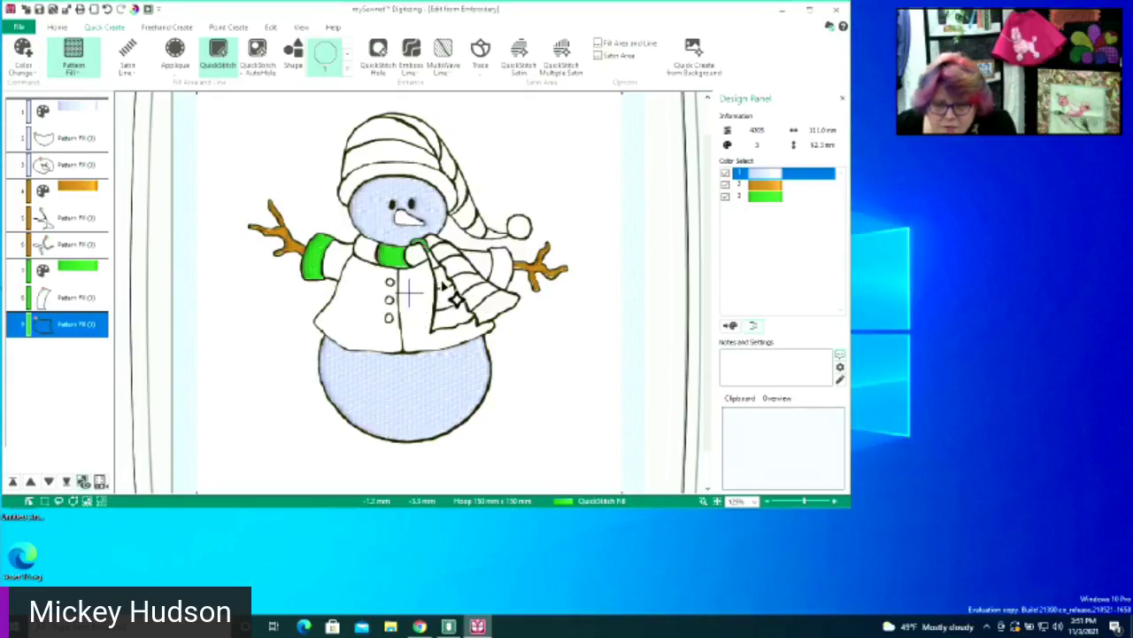
{"action": "left_click", "coordinate": [443, 285]}
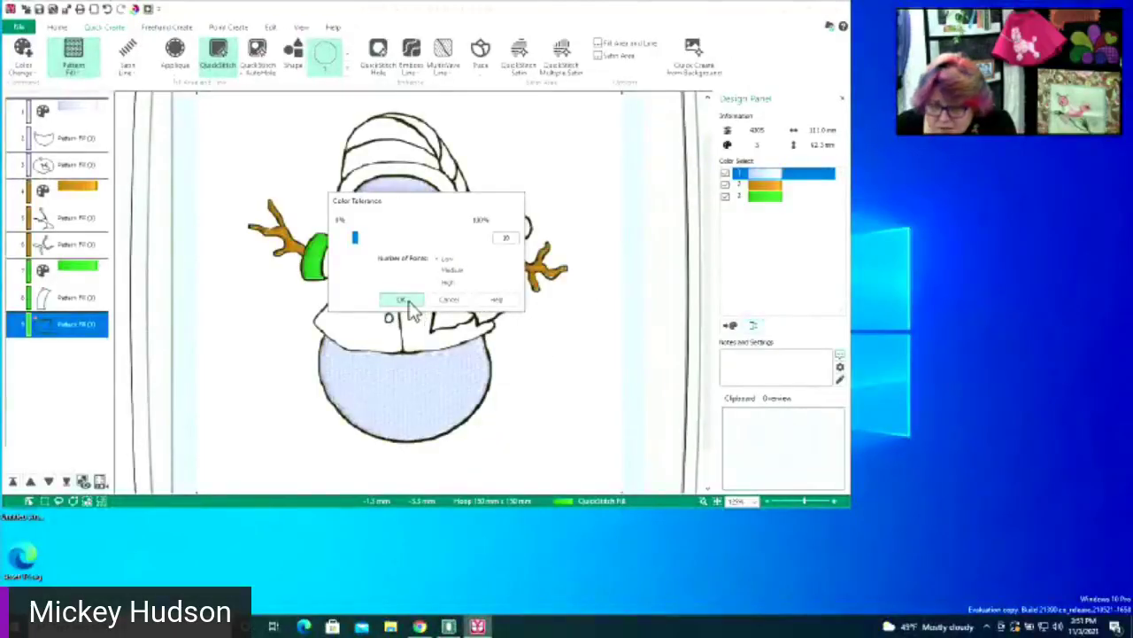
{"action": "left_click", "coordinate": [409, 302]}
{"action": "left_click", "coordinate": [453, 324]}
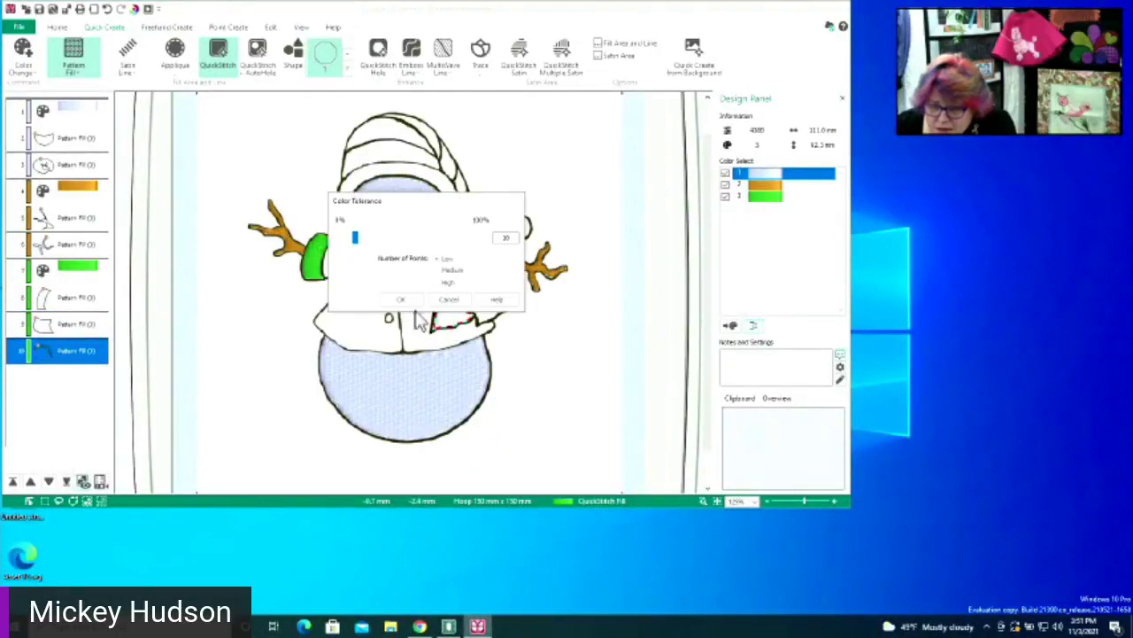
{"action": "left_click", "coordinate": [401, 306]}
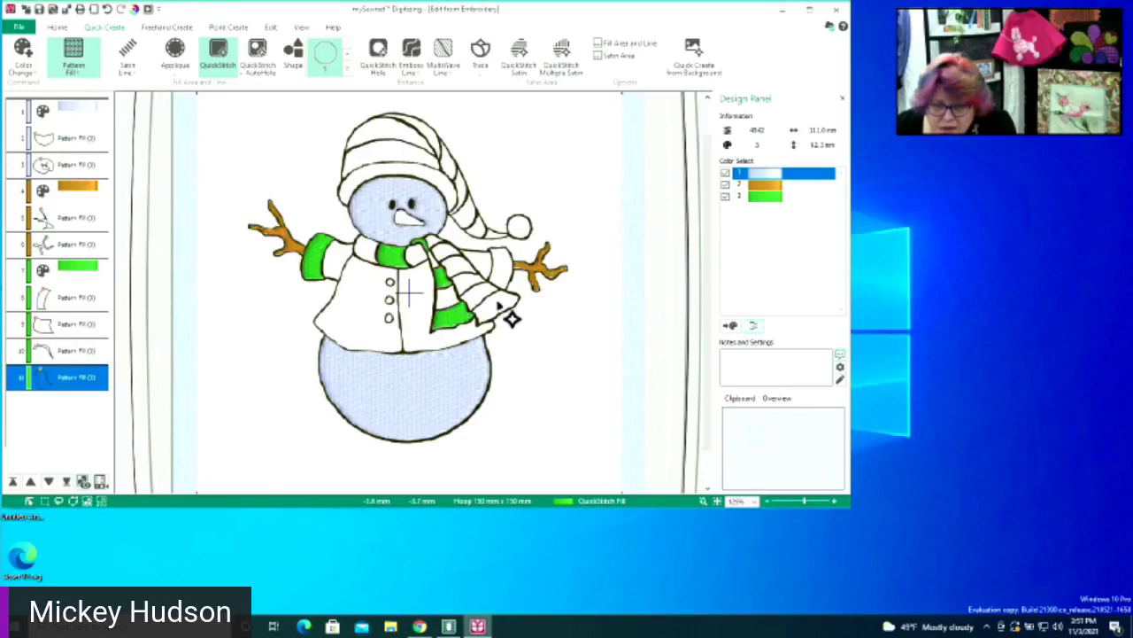
Fill the end and alternate stripes of the outer scarf tail, plus the right sleeve cuff, with QuickStitch at color tolerance 10
{"action": "left_click", "coordinate": [501, 308]}
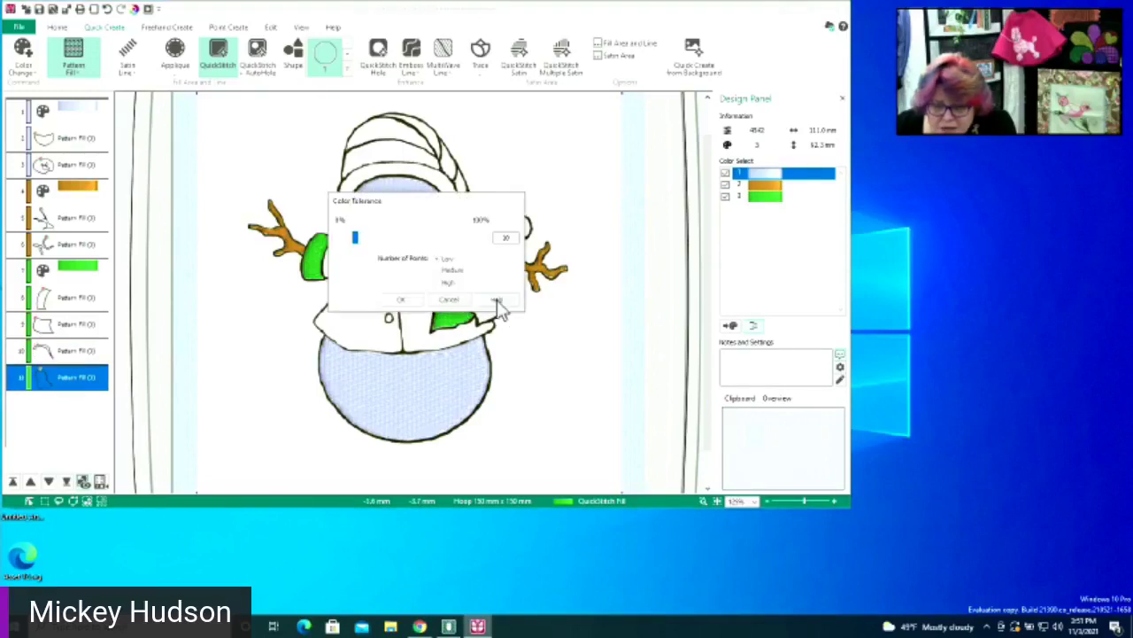
{"action": "left_click", "coordinate": [401, 301]}
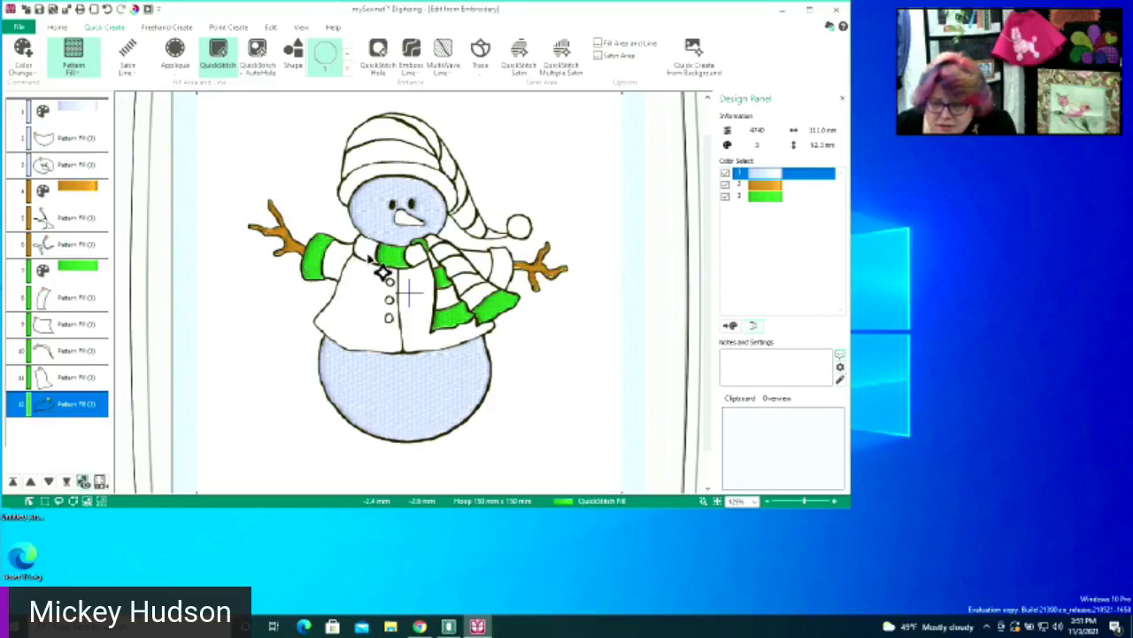
{"action": "left_click", "coordinate": [416, 249]}
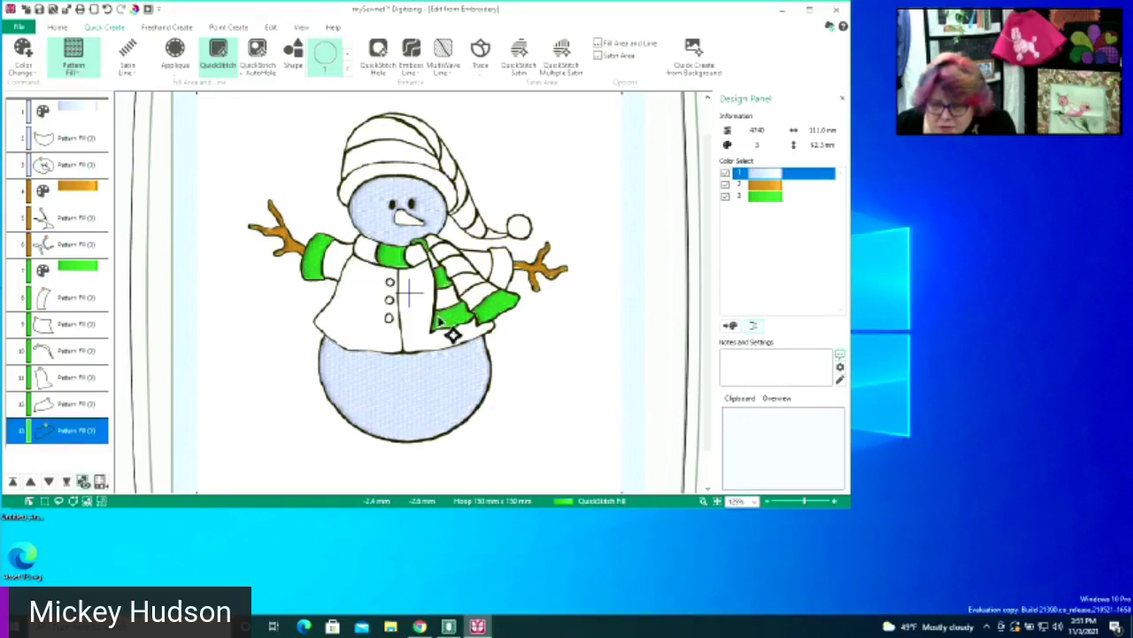
{"action": "left_click", "coordinate": [479, 297]}
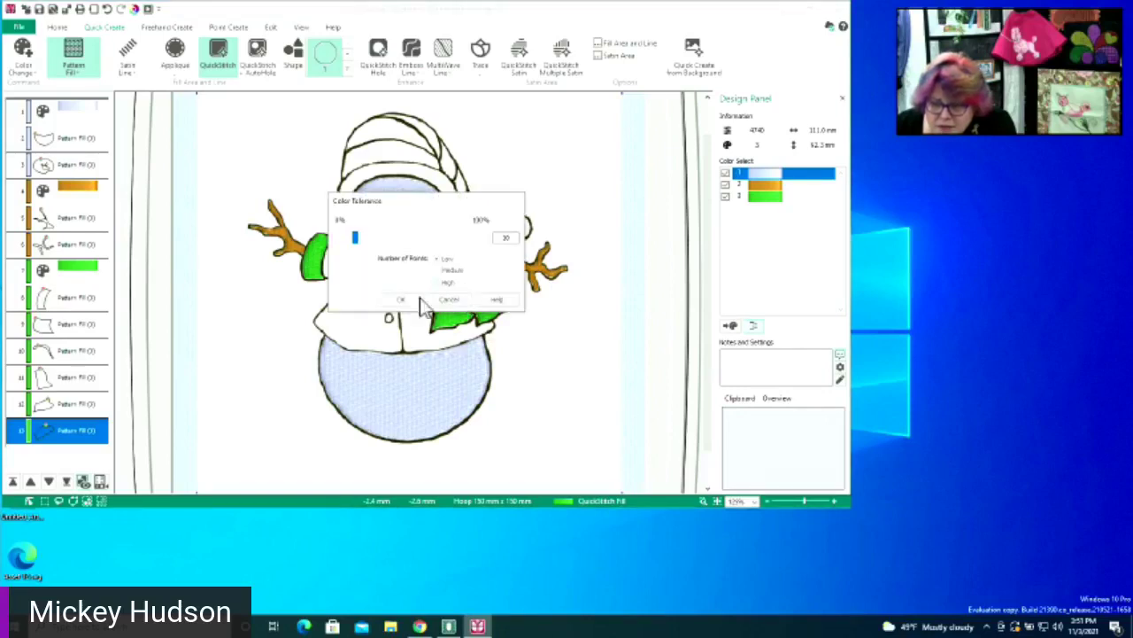
{"action": "left_click", "coordinate": [407, 306]}
{"action": "left_click", "coordinate": [447, 258]}
{"action": "left_click", "coordinate": [406, 307]}
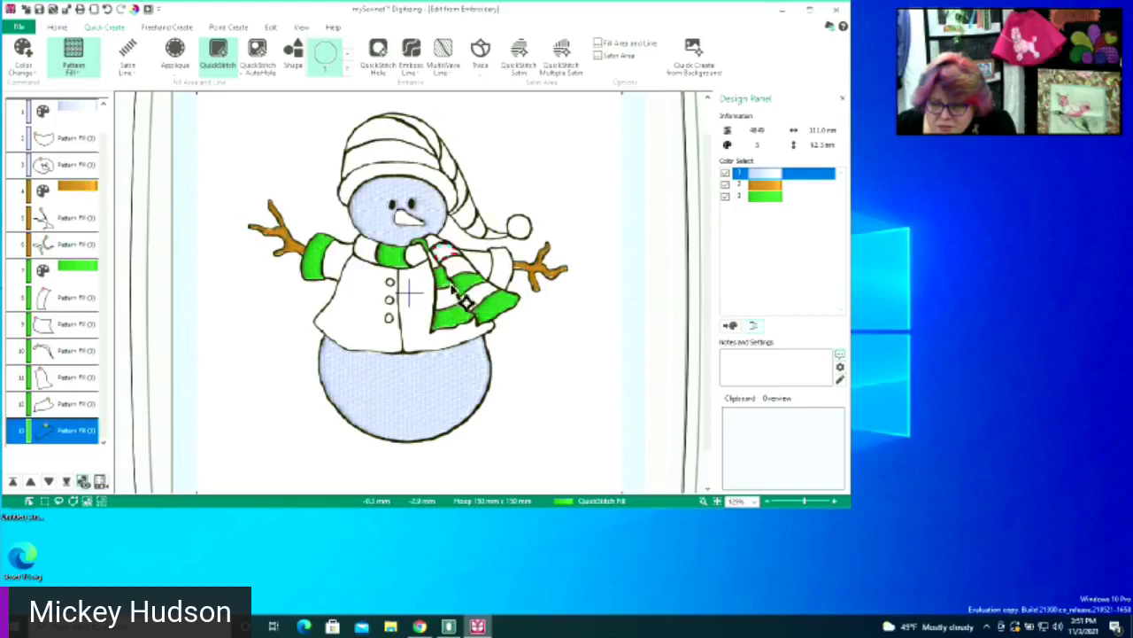
{"action": "left_click", "coordinate": [502, 267]}
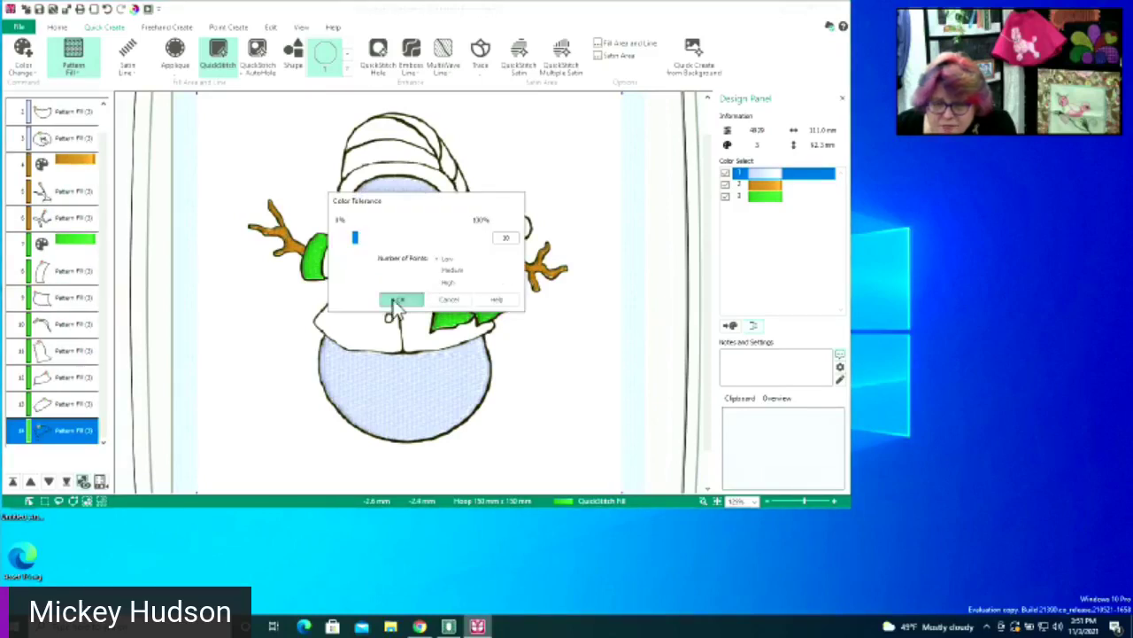
{"action": "left_click", "coordinate": [398, 301]}
Fill the right sleeve cuff, the hat's tip and the lower hat-tail stripe with green QuickStitch fills at color tolerance 10
{"action": "left_click", "coordinate": [503, 253]}
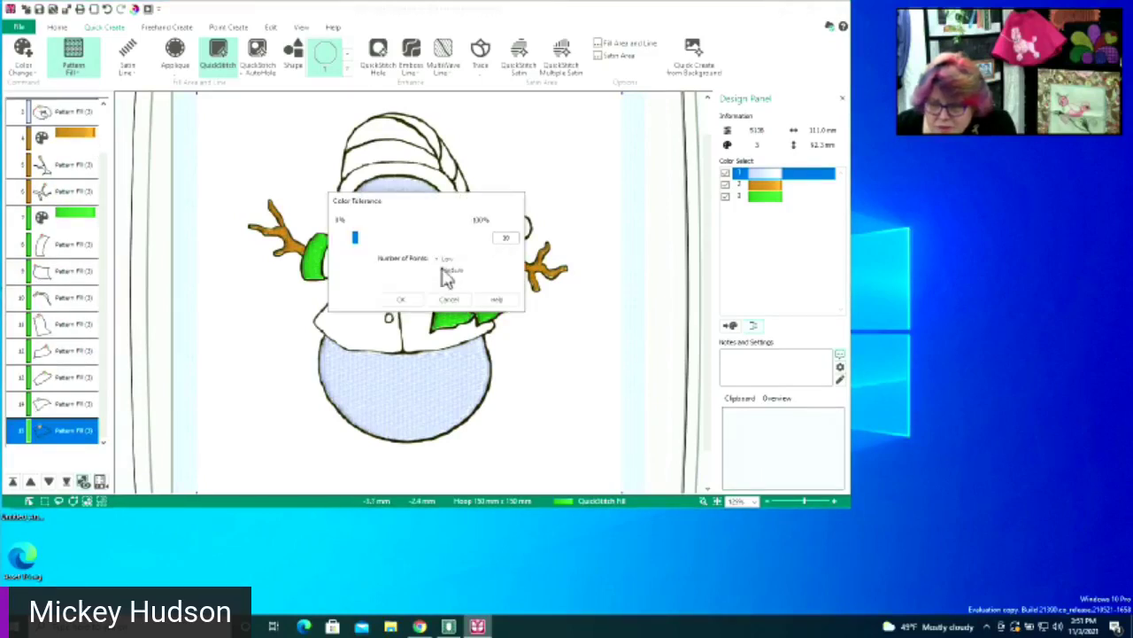
{"action": "left_click", "coordinate": [397, 303]}
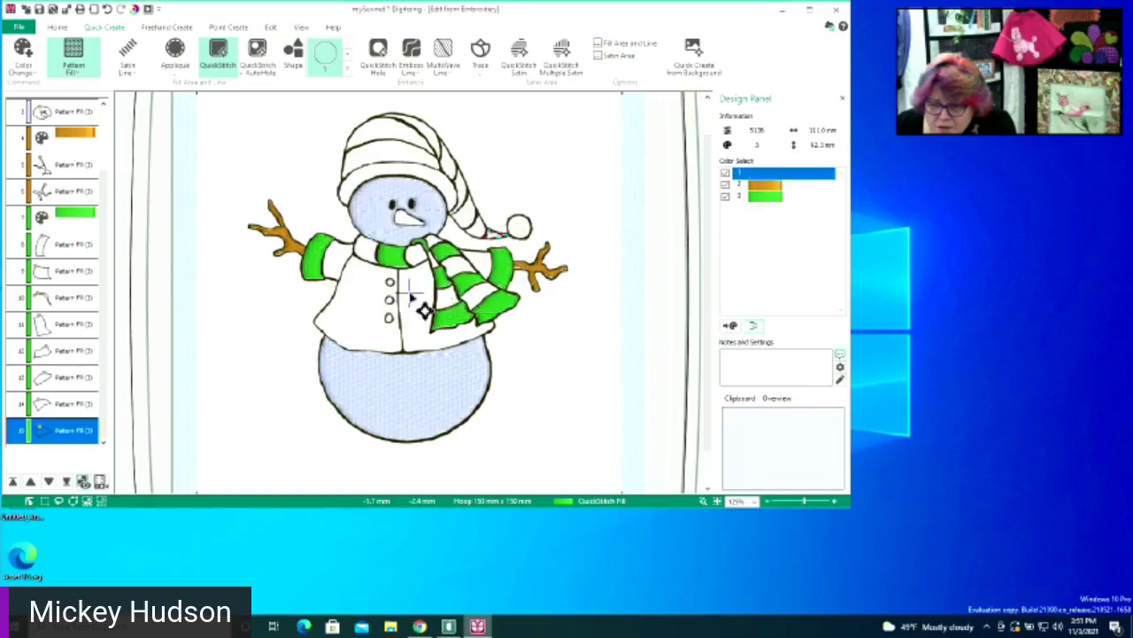
{"action": "left_click", "coordinate": [481, 232]}
{"action": "left_click", "coordinate": [398, 302]}
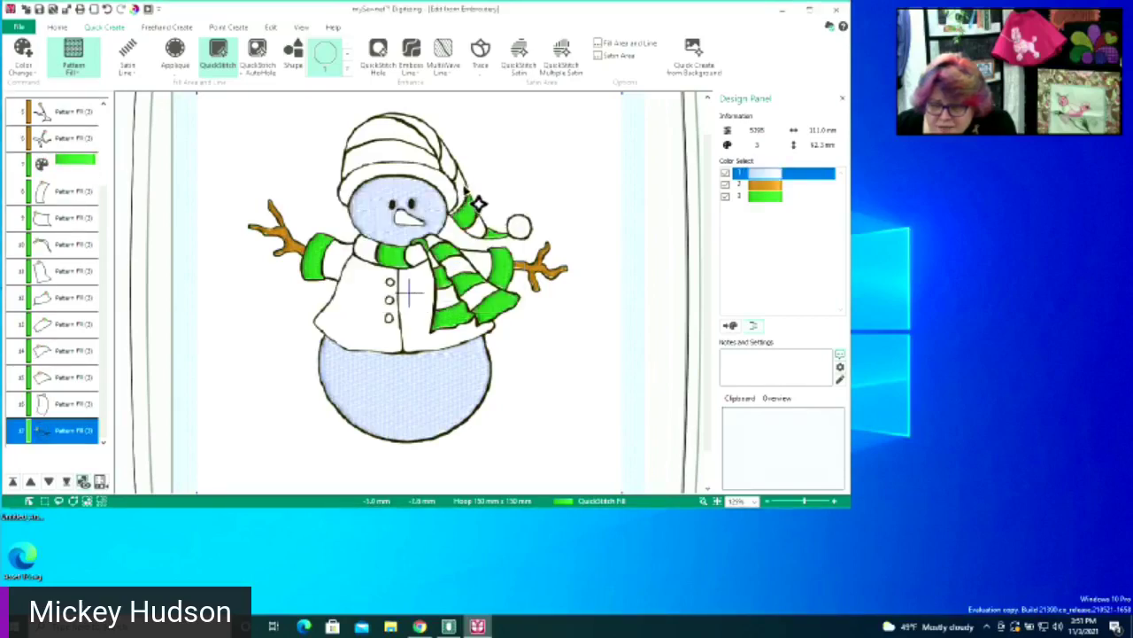
Try filling the adjacent hat-tail stripe, the narrow outer crown stripe and the wide band above the brim with QuickStitch
{"action": "left_click", "coordinate": [478, 204]}
{"action": "left_click", "coordinate": [403, 301]}
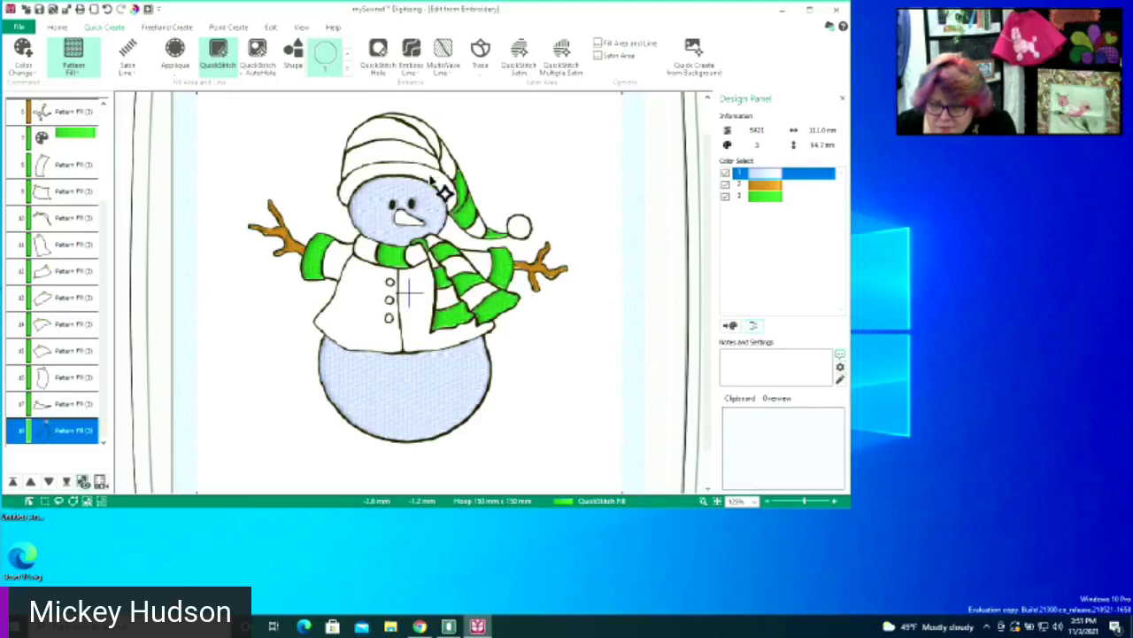
{"action": "left_click", "coordinate": [430, 140]}
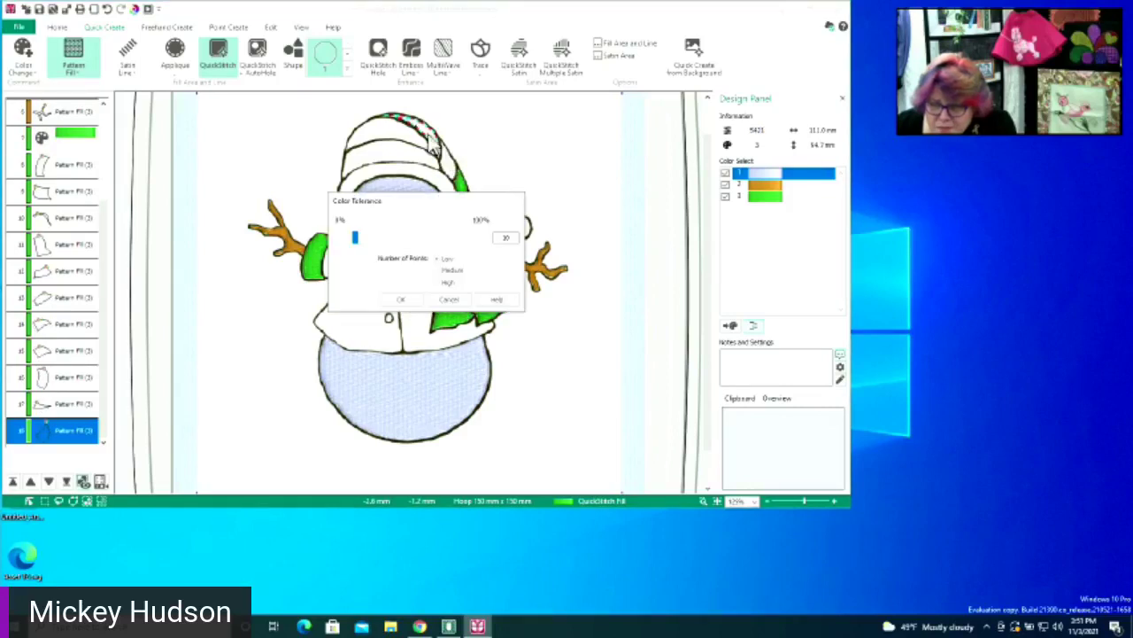
{"action": "left_click", "coordinate": [403, 301]}
{"action": "left_click", "coordinate": [394, 161]}
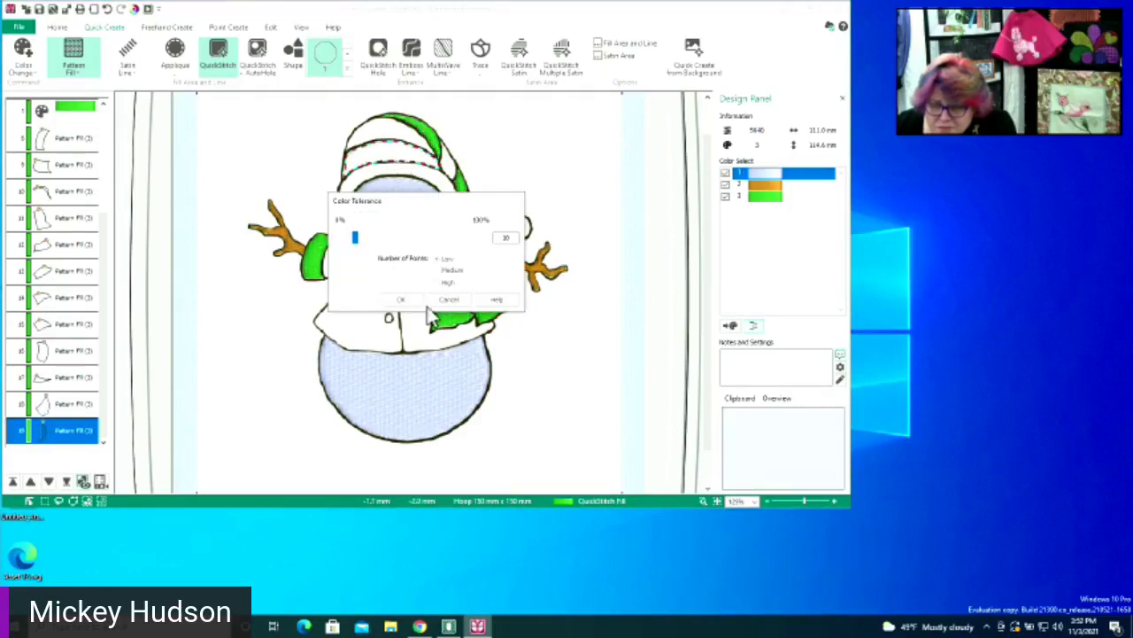
{"action": "left_click", "coordinate": [400, 299]}
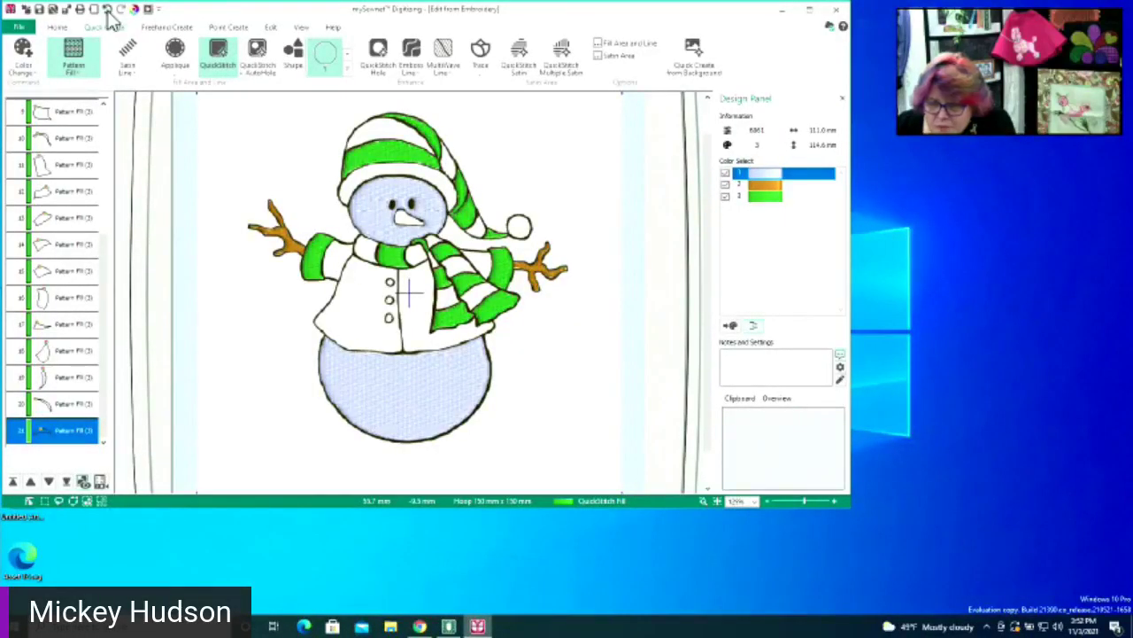
Undo the last three hat fills back to the lower hat-tail stripe
{"action": "left_click", "coordinate": [106, 10]}
{"action": "left_click", "coordinate": [107, 10]}
{"action": "left_click", "coordinate": [107, 10]}
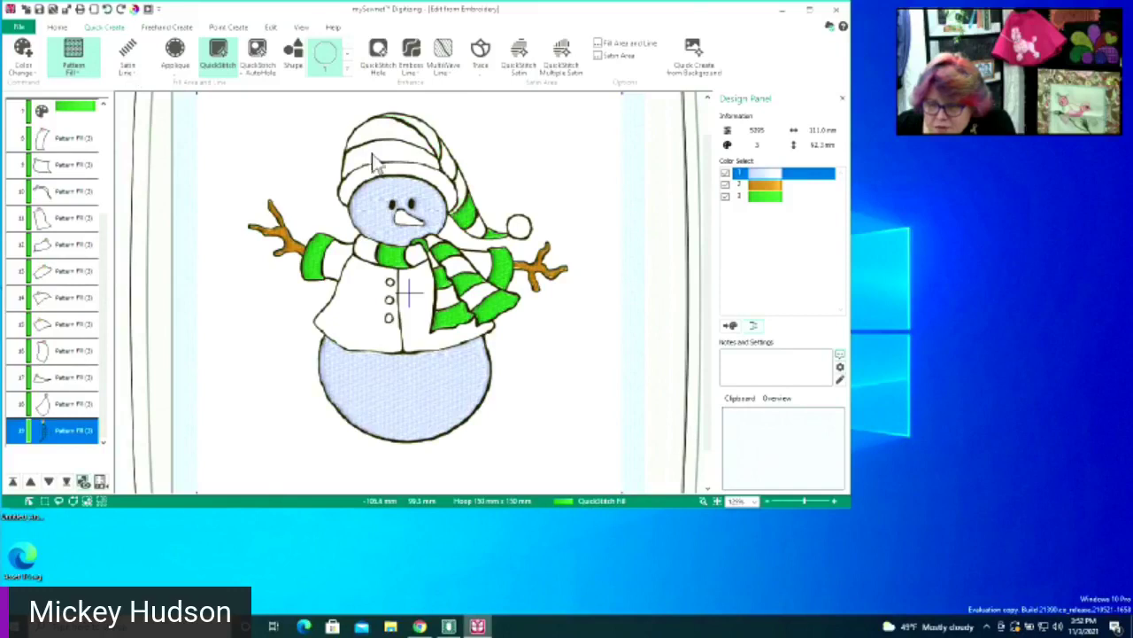
Fill the hat's upper tail stripe, the wide crown stripe and the brim with QuickStitch at color tolerance 10 and a low number of points
{"action": "left_click", "coordinate": [450, 173]}
{"action": "left_click", "coordinate": [398, 310]}
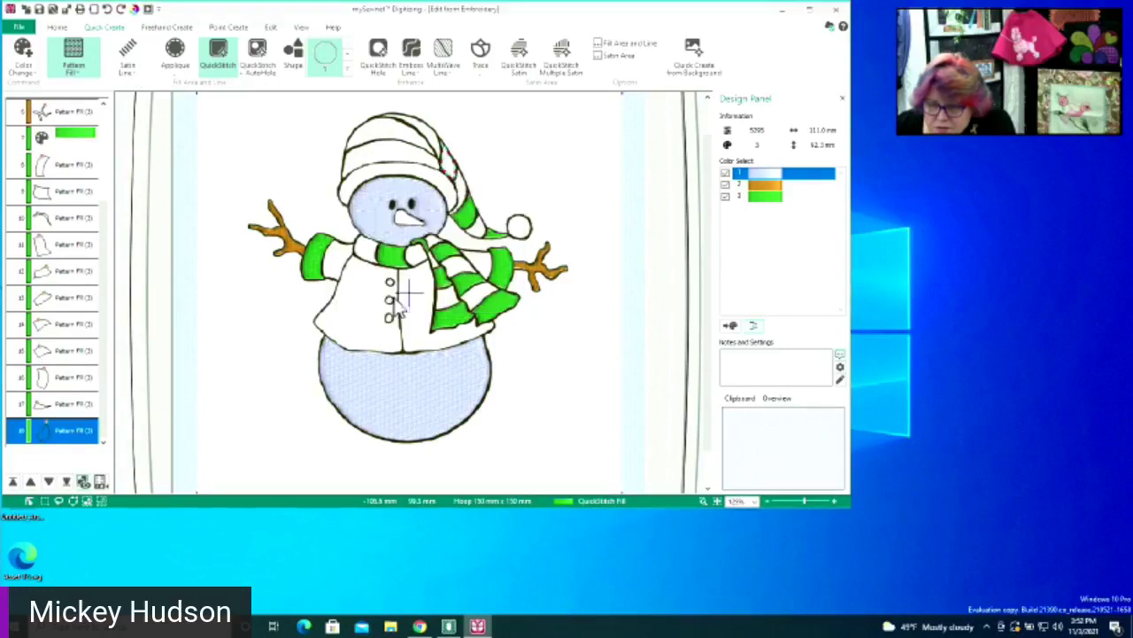
{"action": "left_click", "coordinate": [390, 140]}
{"action": "left_click", "coordinate": [396, 299]}
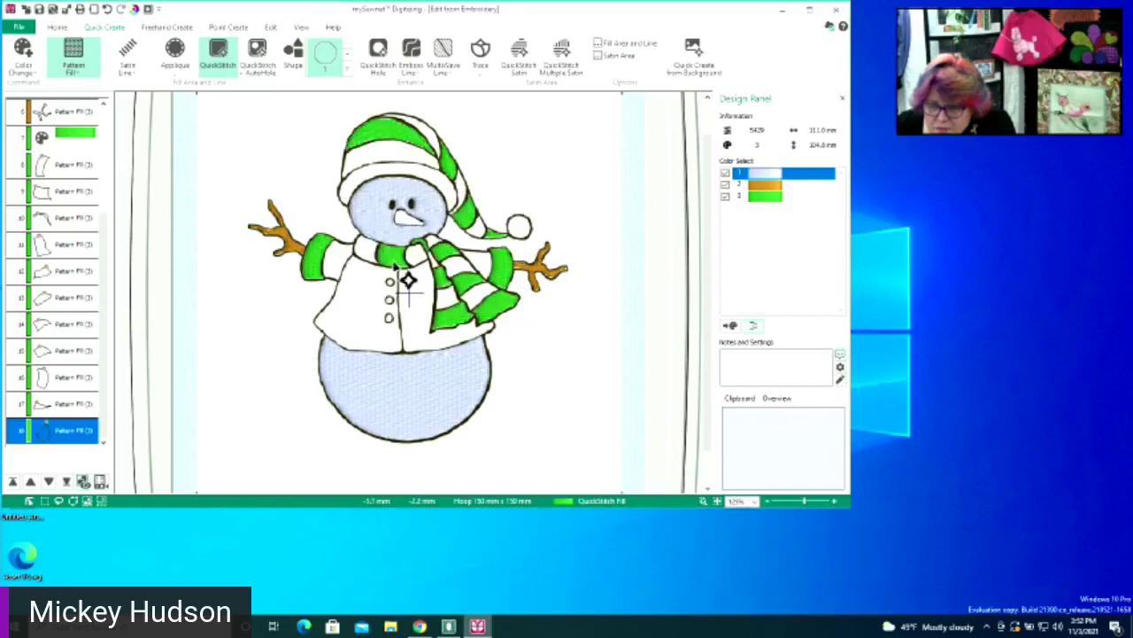
{"action": "left_click", "coordinate": [368, 178]}
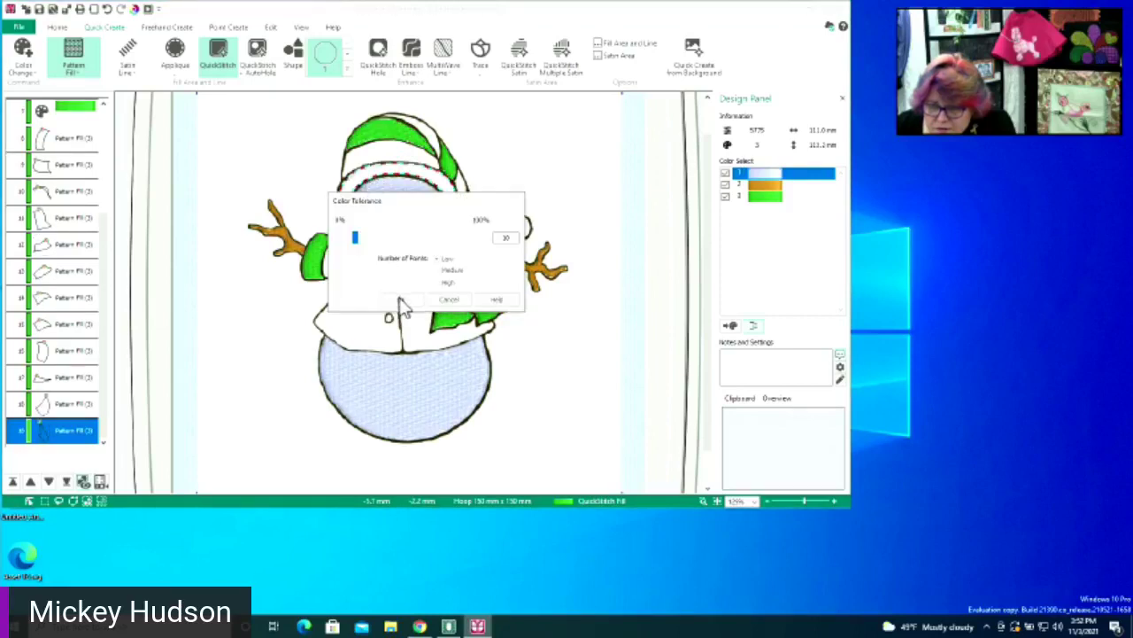
{"action": "left_click", "coordinate": [399, 300]}
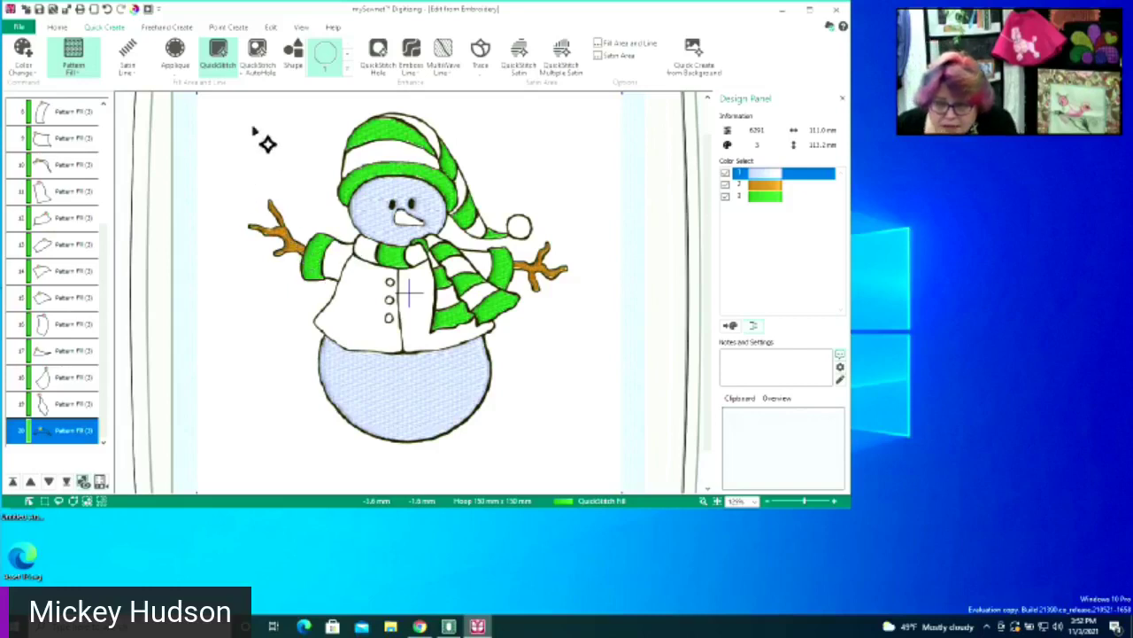
{"action": "key", "text": "Escape"}
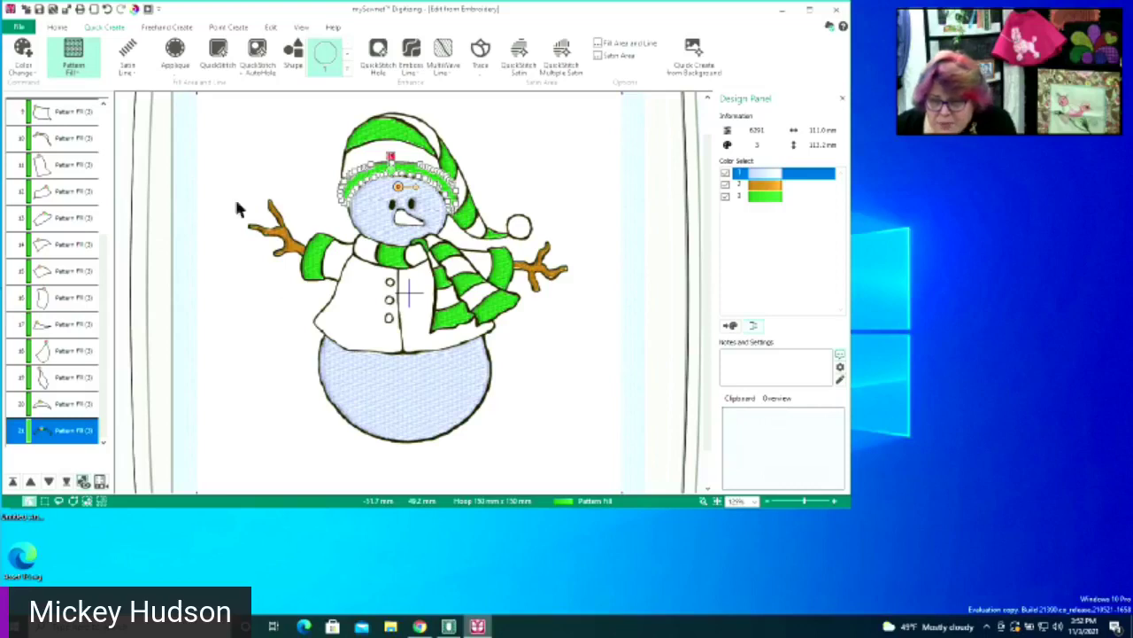
Move the end point of the left sleeve cuff's fill to the cuff's upper inner corner, facing the scarf
{"action": "left_click_drag", "start_coordinate": [107, 291], "coordinate": [106, 215]}
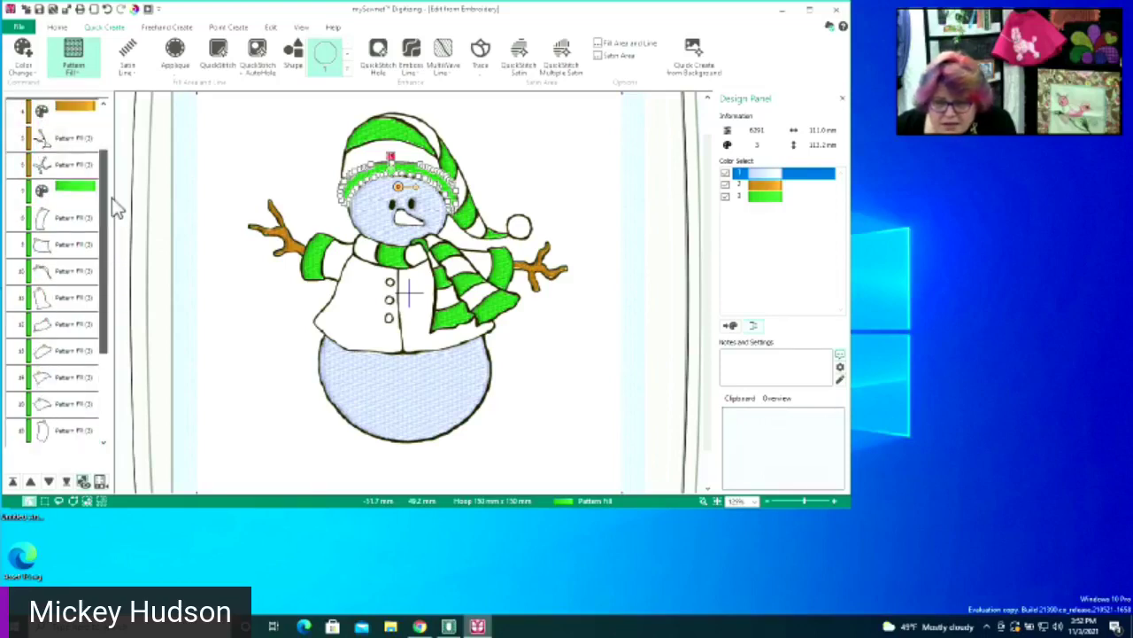
{"action": "left_click", "coordinate": [79, 221]}
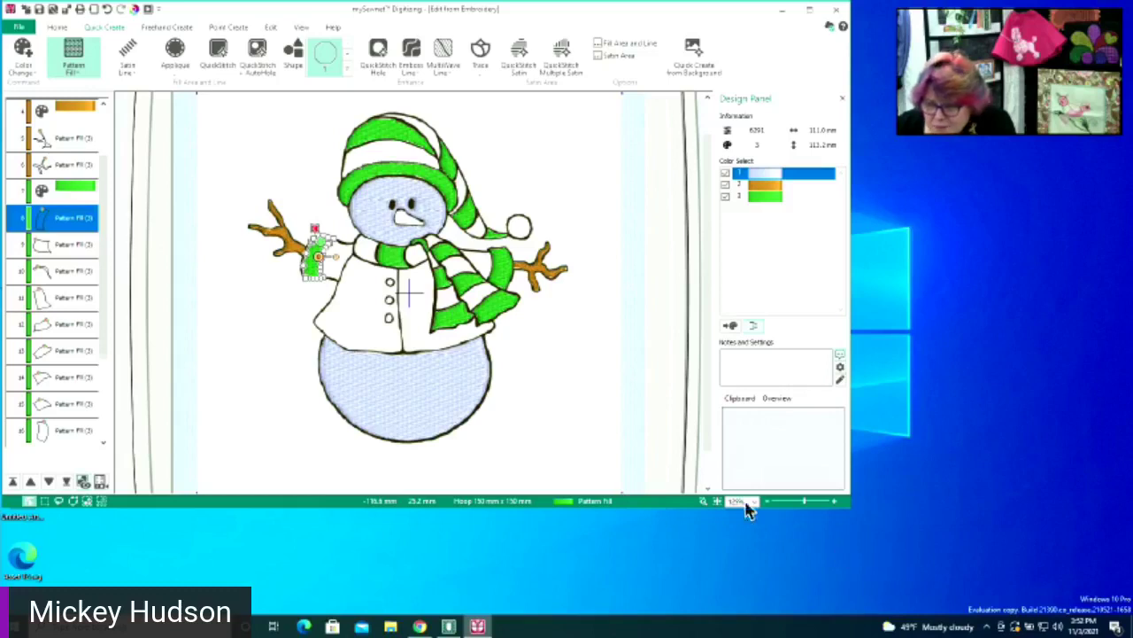
{"action": "left_click", "coordinate": [703, 501]}
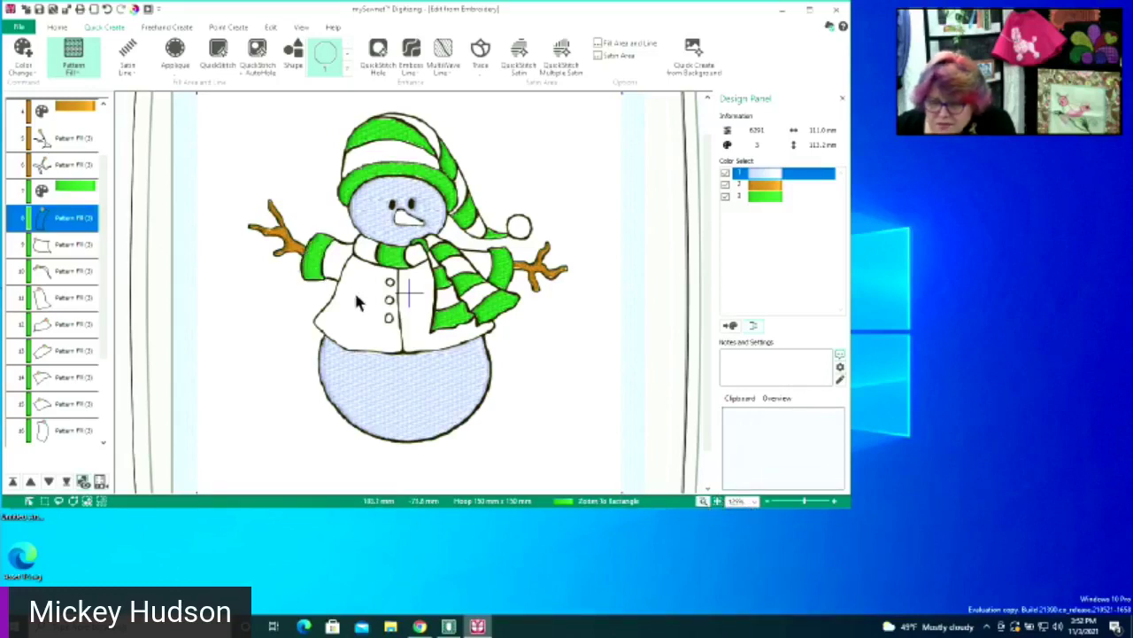
{"action": "left_click_drag", "start_coordinate": [233, 168], "coordinate": [439, 315]}
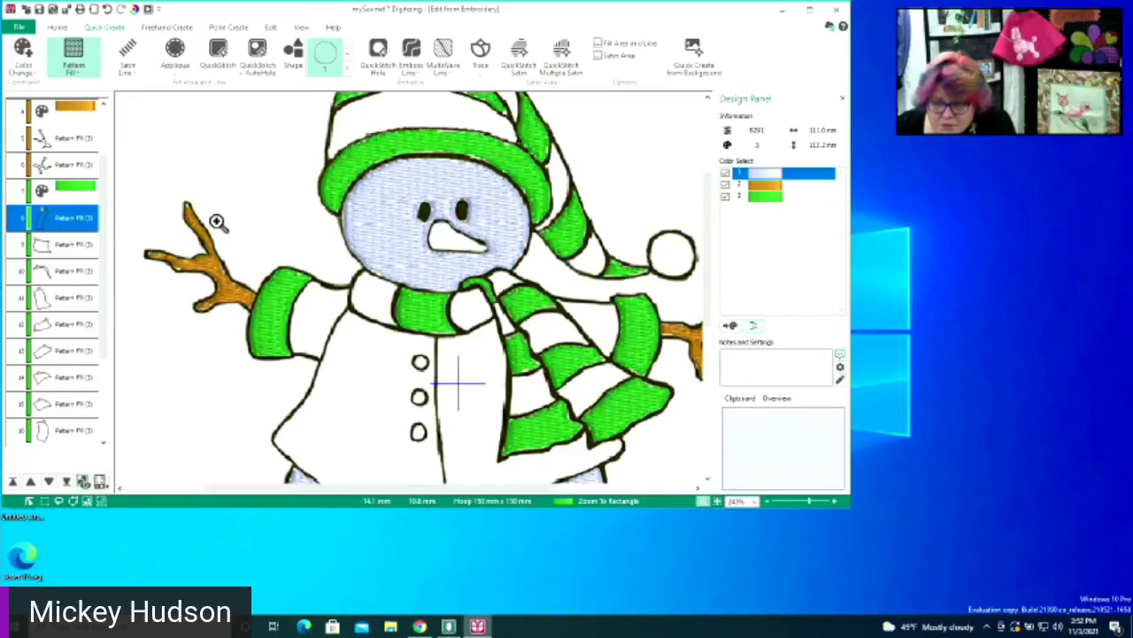
{"action": "right_click", "coordinate": [218, 164]}
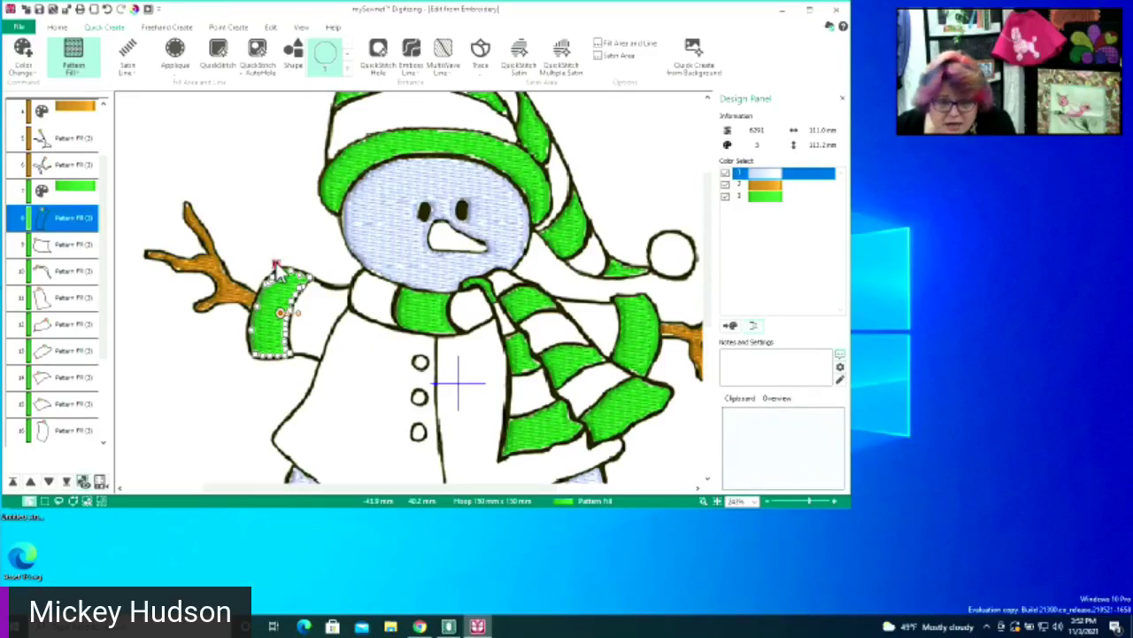
{"action": "left_click_drag", "start_coordinate": [276, 268], "coordinate": [316, 282]}
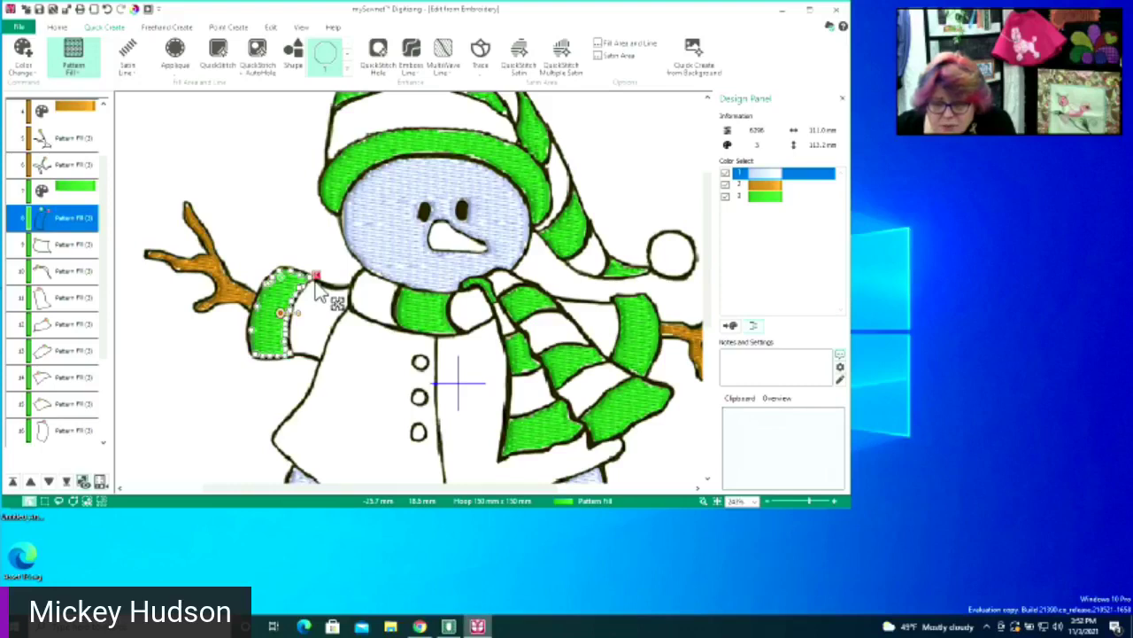
Move the end points of the neck stripe's fill to its upper right corner and the knot stripe's fill to its lower right end
{"action": "left_click", "coordinate": [421, 321]}
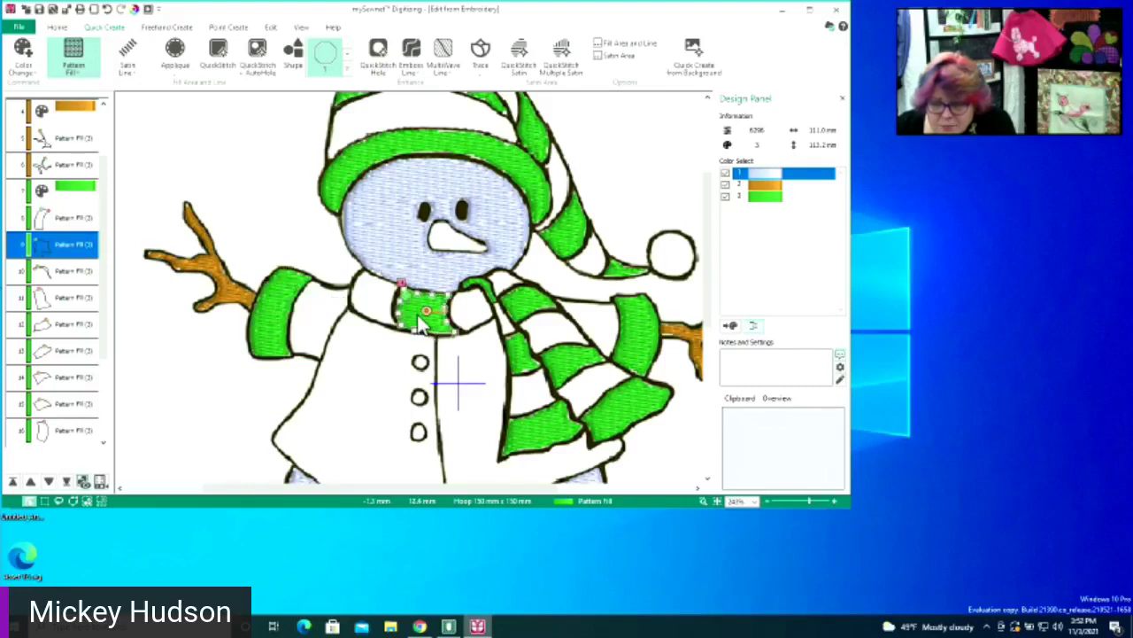
{"action": "left_click_drag", "start_coordinate": [401, 295], "coordinate": [452, 297]}
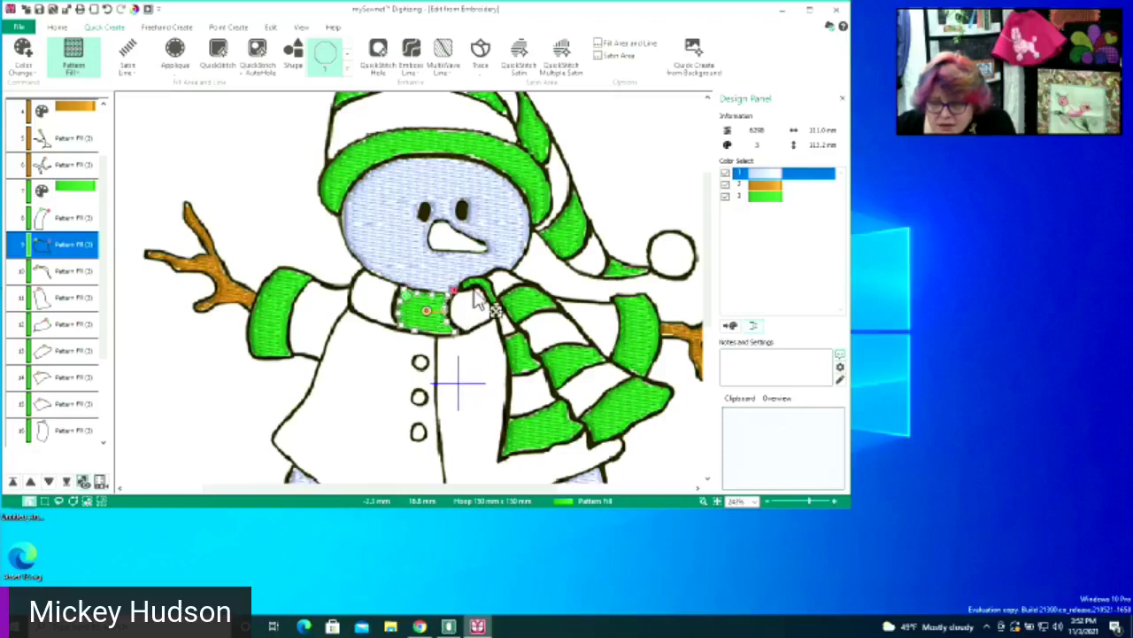
{"action": "left_click", "coordinate": [484, 292]}
{"action": "left_click", "coordinate": [499, 305]}
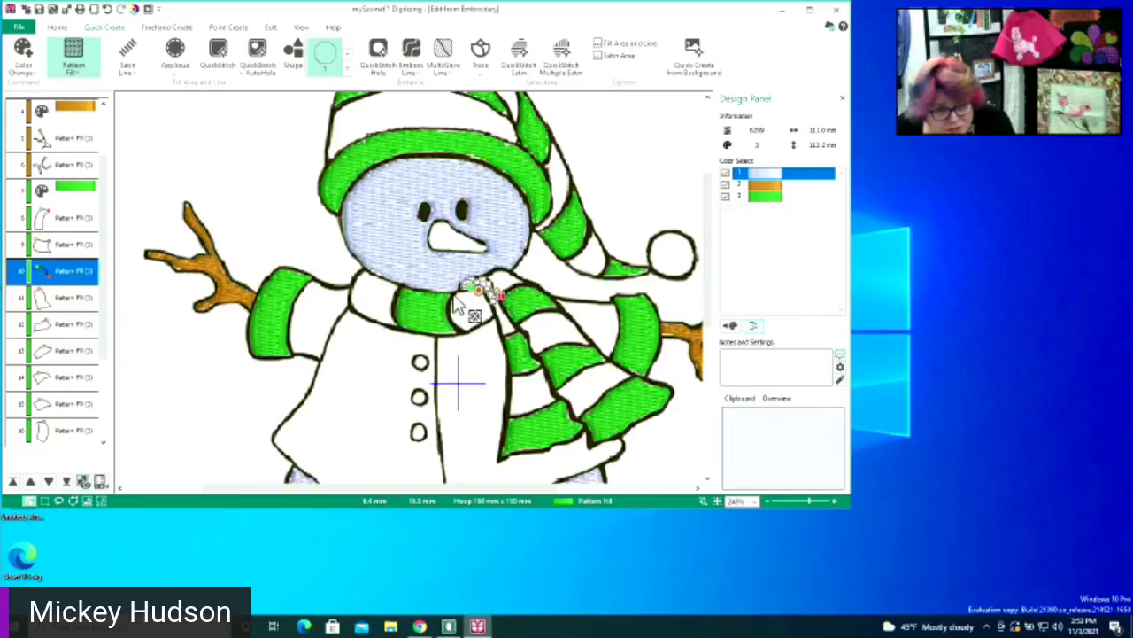
{"action": "left_click", "coordinate": [410, 317]}
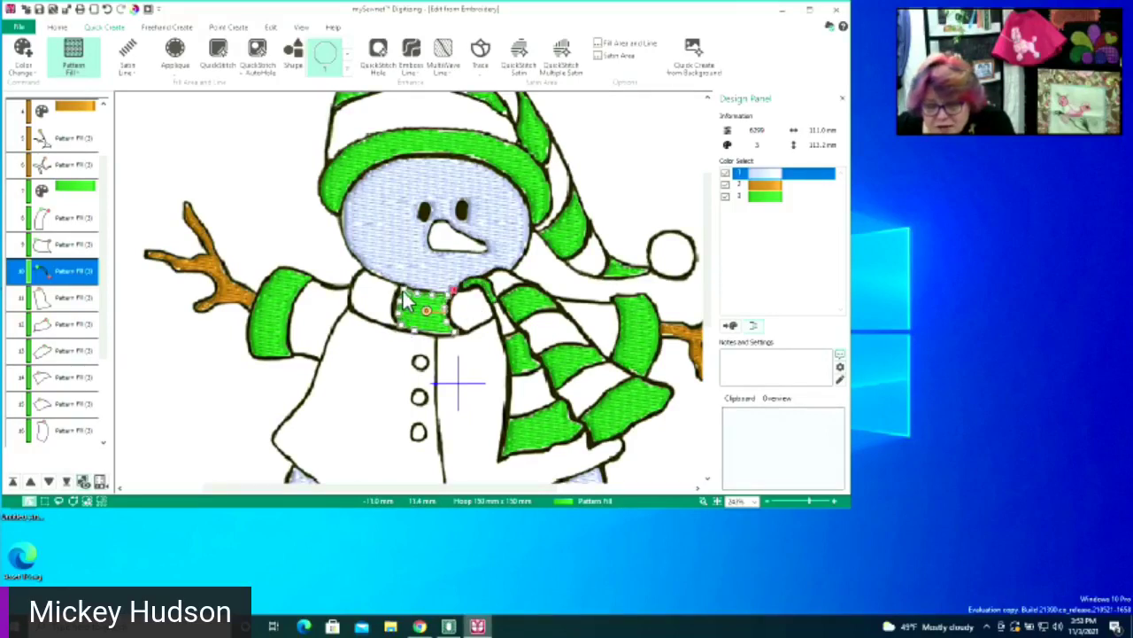
{"action": "left_click", "coordinate": [472, 295]}
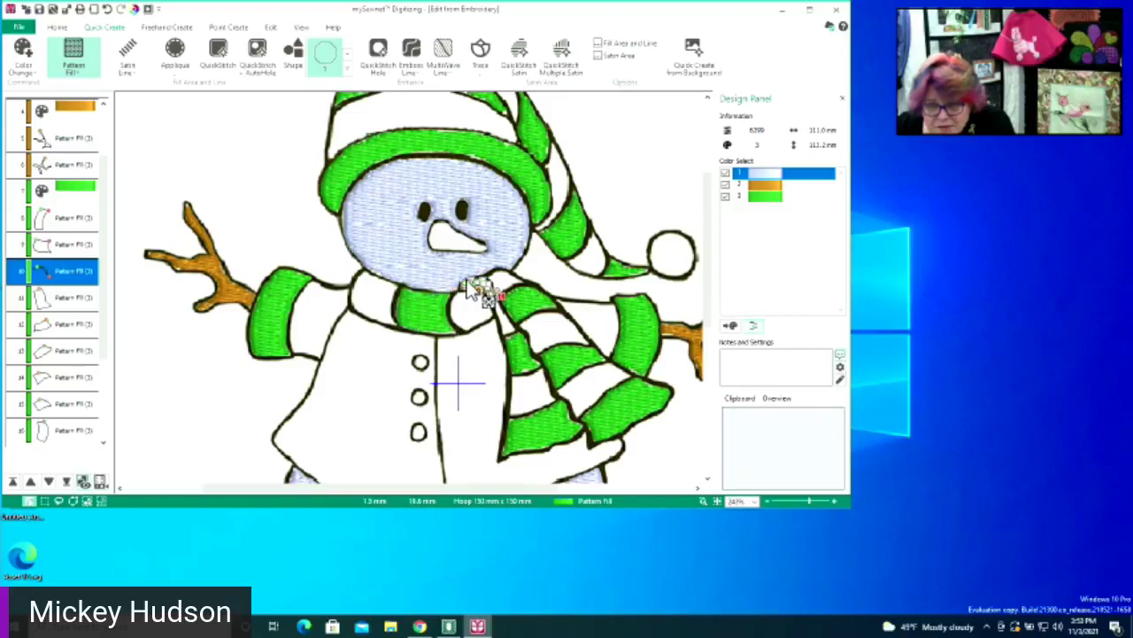
Move the end points of the inner scarf tail's upper stripe to its lower edge and its end stripe to the lower left corner
{"action": "left_click_drag", "start_coordinate": [510, 352], "coordinate": [520, 352]}
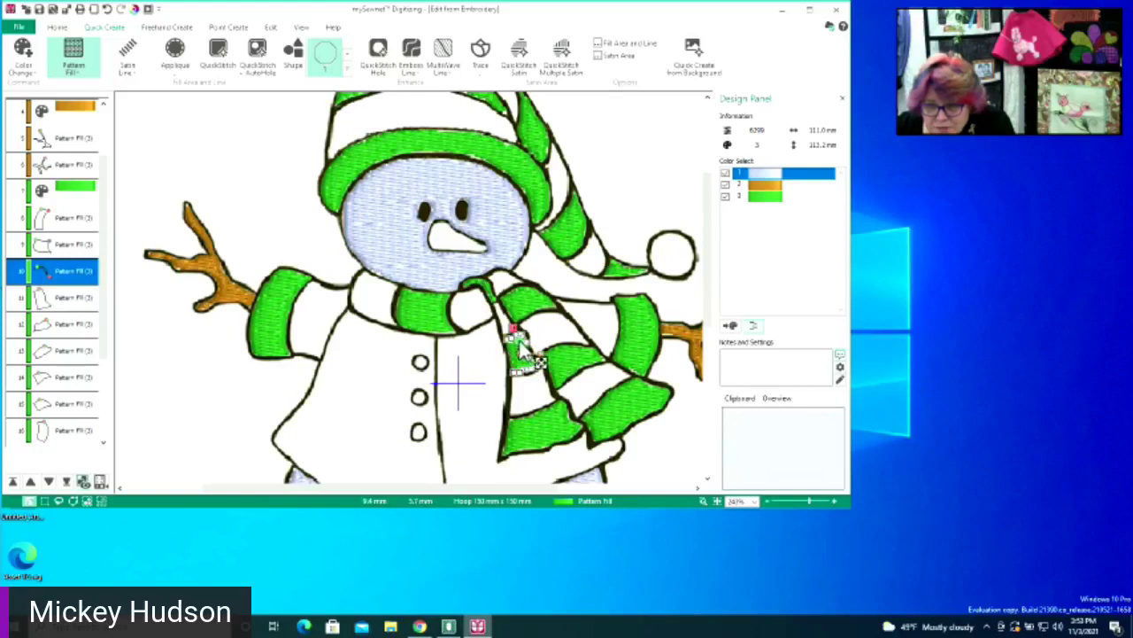
{"action": "left_click", "coordinate": [523, 350]}
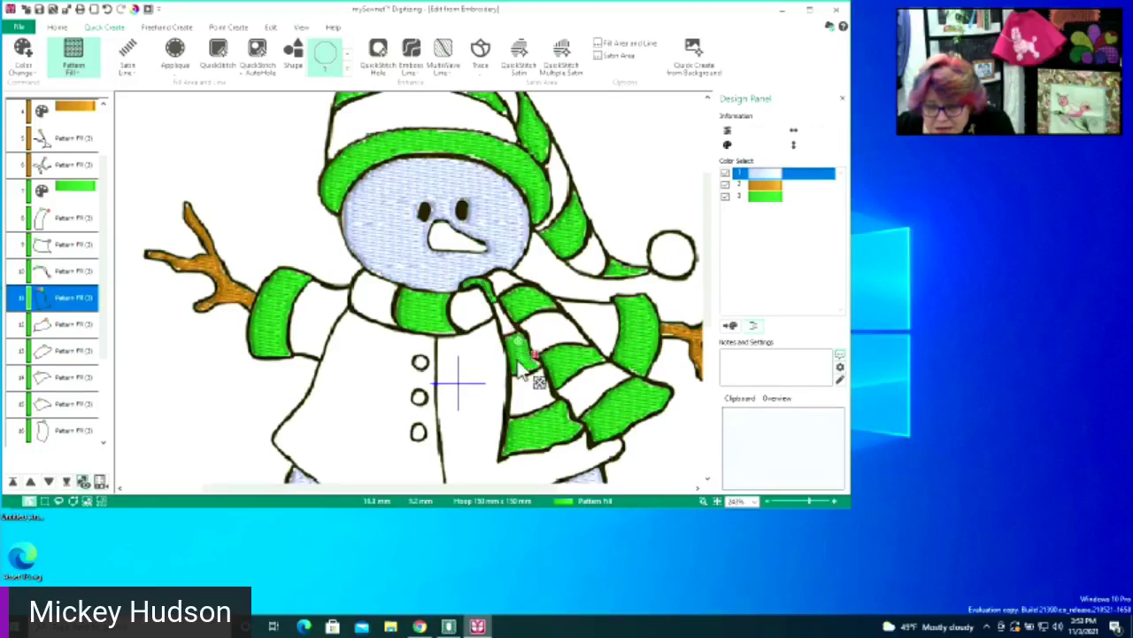
{"action": "left_click_drag", "start_coordinate": [507, 379], "coordinate": [529, 447]}
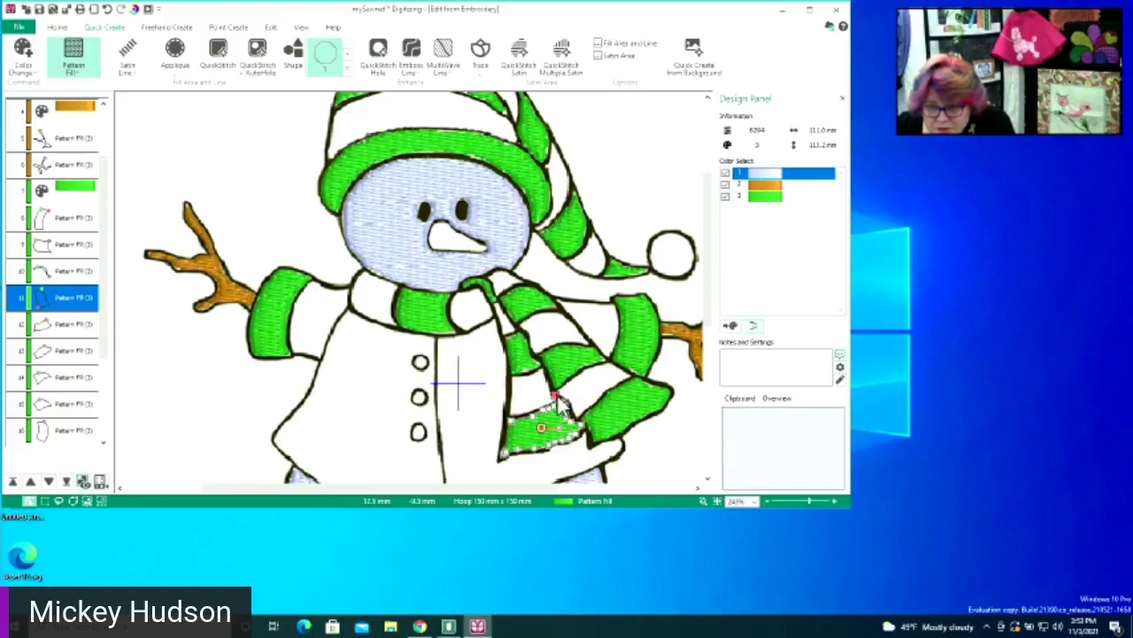
{"action": "left_click", "coordinate": [546, 410]}
{"action": "left_click_drag", "start_coordinate": [555, 396], "coordinate": [502, 453]}
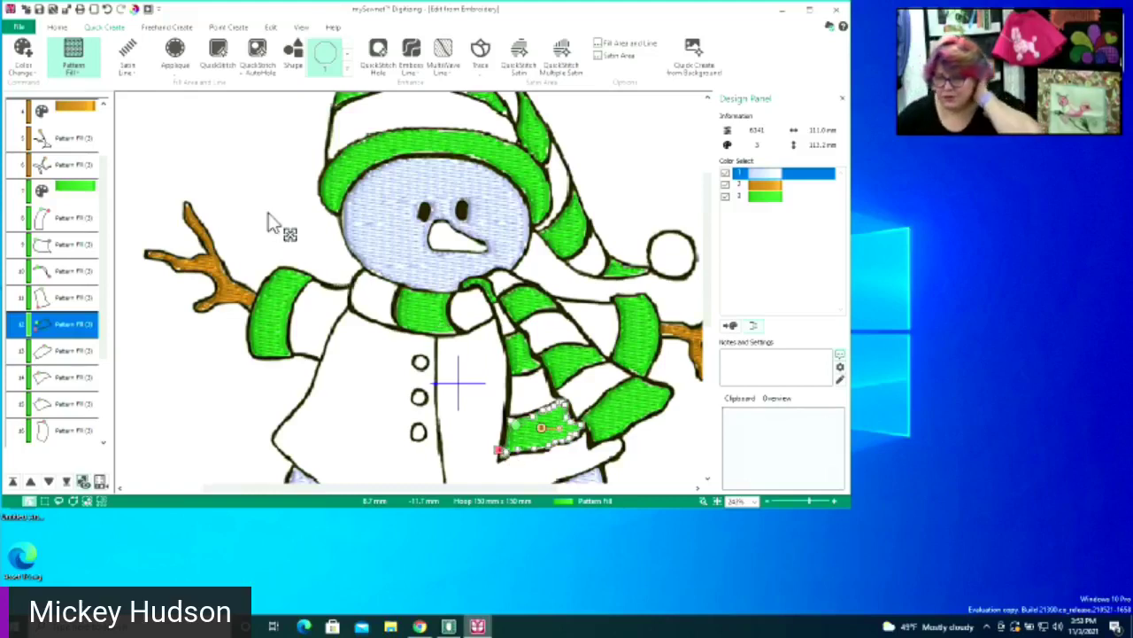
{"action": "left_click", "coordinate": [717, 500]}
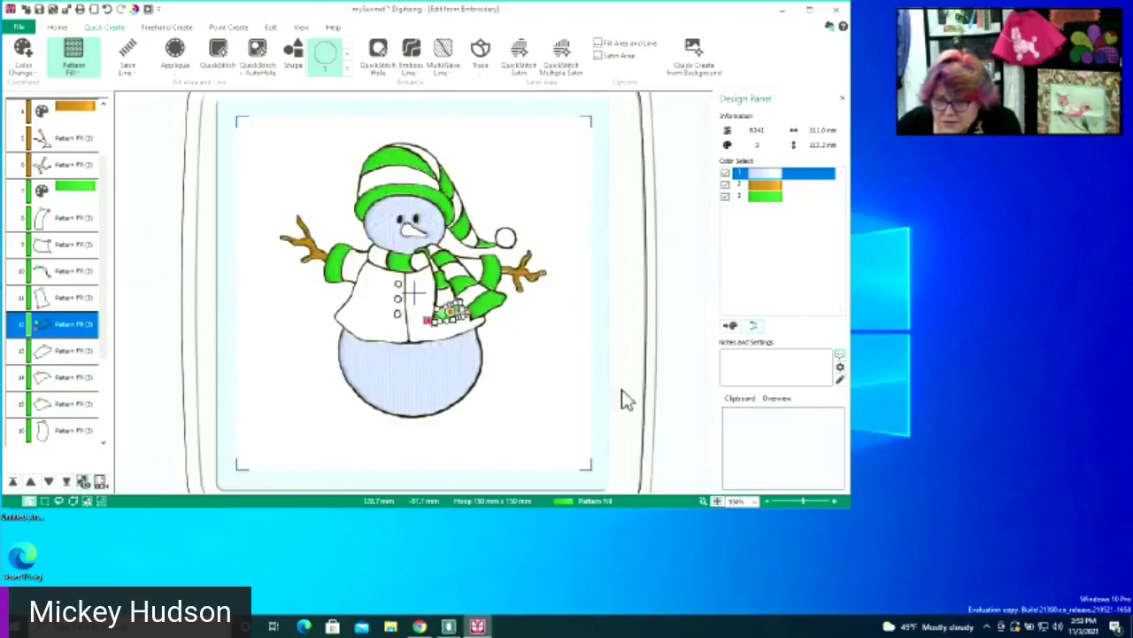
{"action": "right_click", "coordinate": [184, 206]}
{"action": "left_click", "coordinate": [464, 421]}
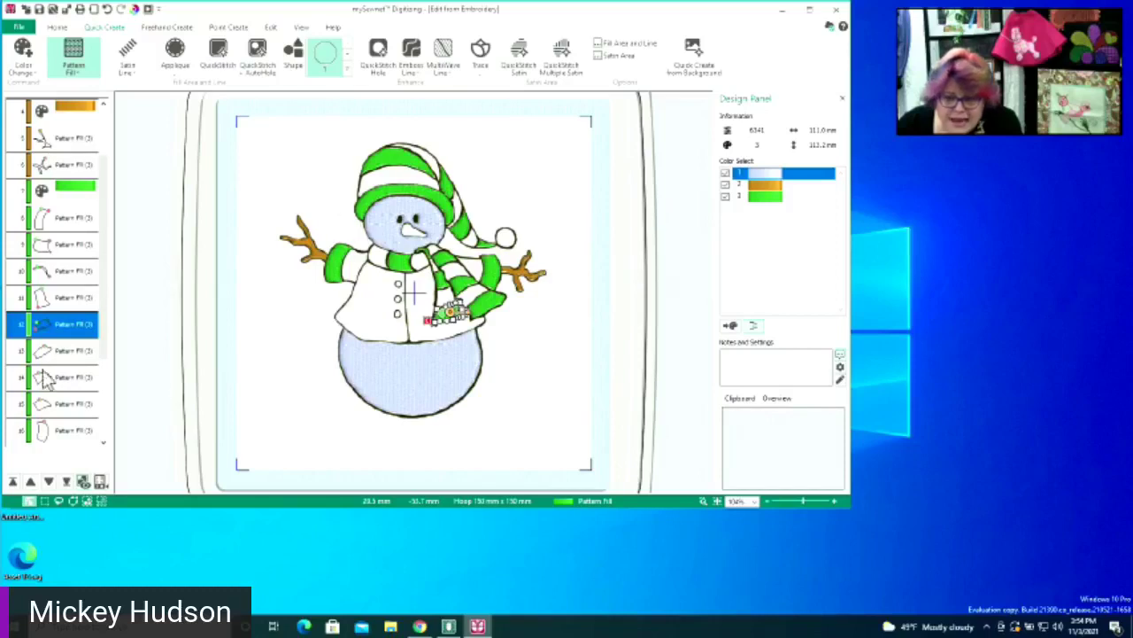
Insert a dark blue color change after the right sleeve cuff's fill and move it to the end of the stitch order
{"action": "left_click", "coordinate": [53, 430]}
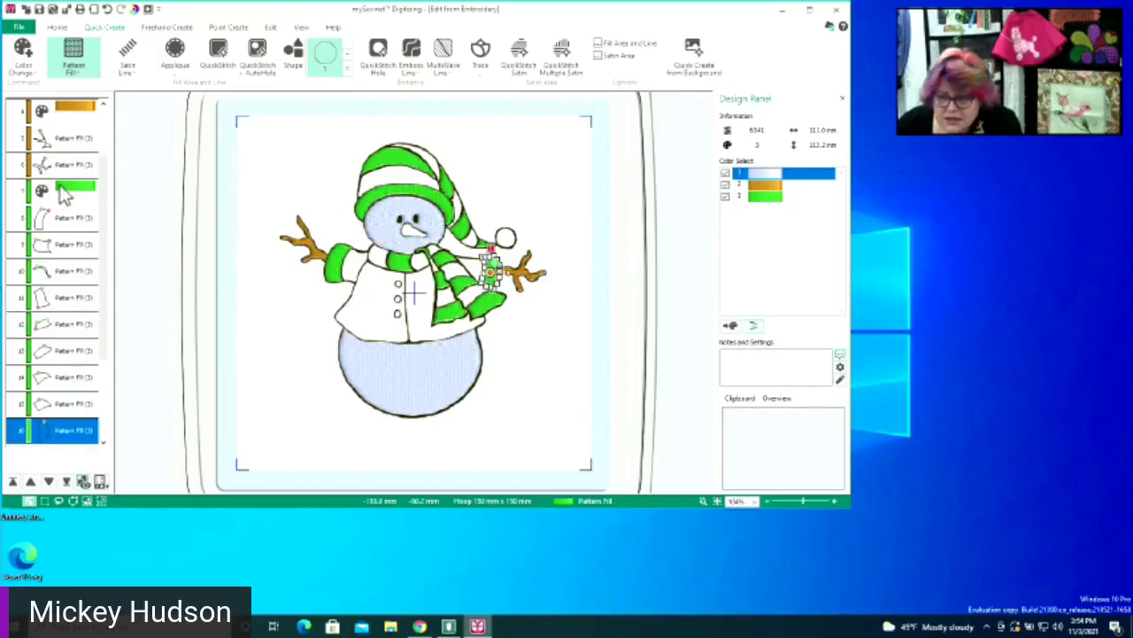
{"action": "left_click", "coordinate": [24, 73]}
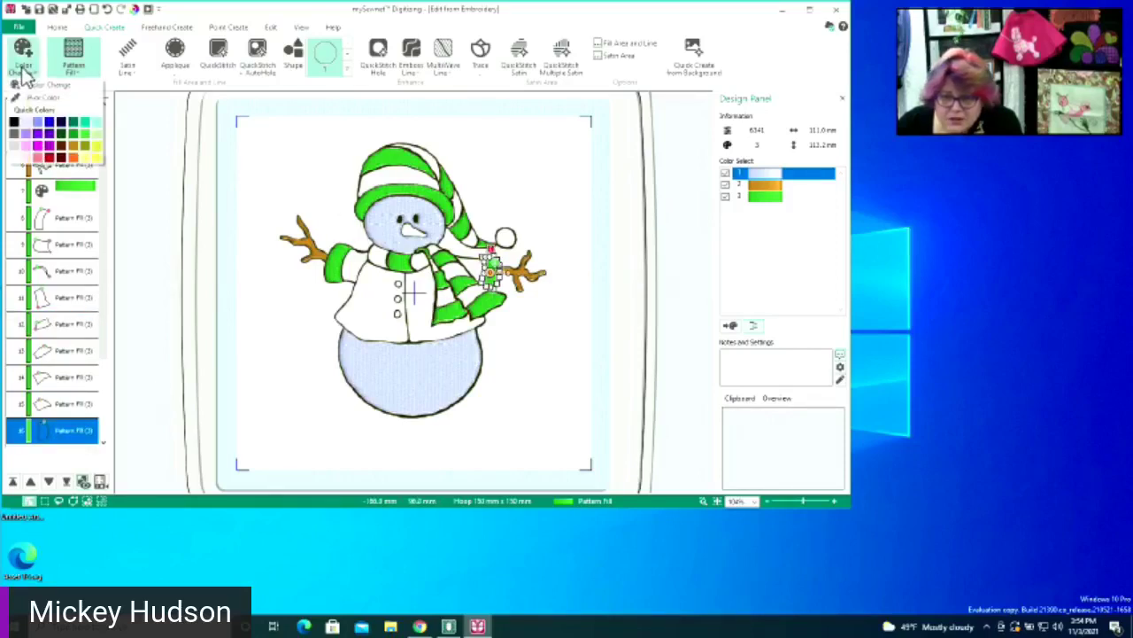
{"action": "left_click", "coordinate": [53, 131]}
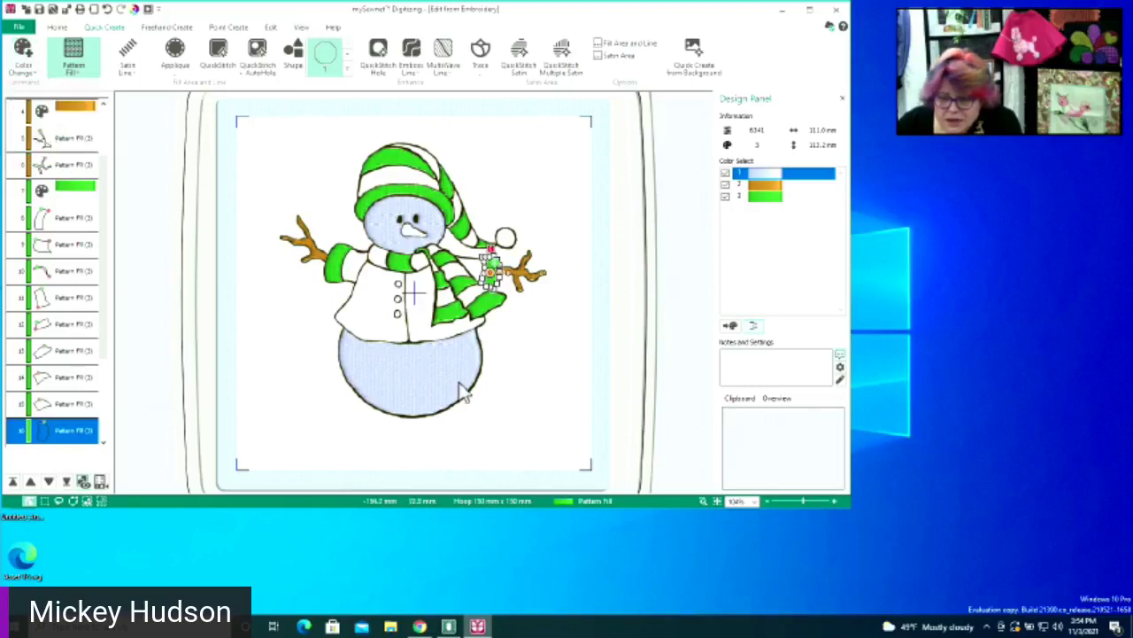
{"action": "left_click", "coordinate": [407, 182]}
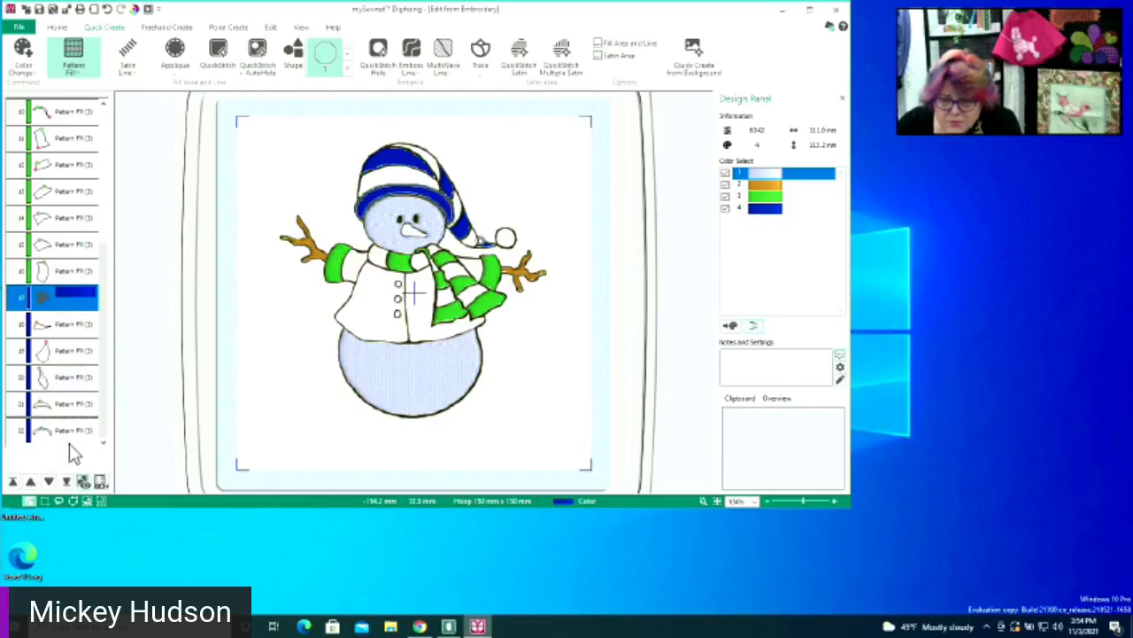
{"action": "left_click", "coordinate": [66, 481]}
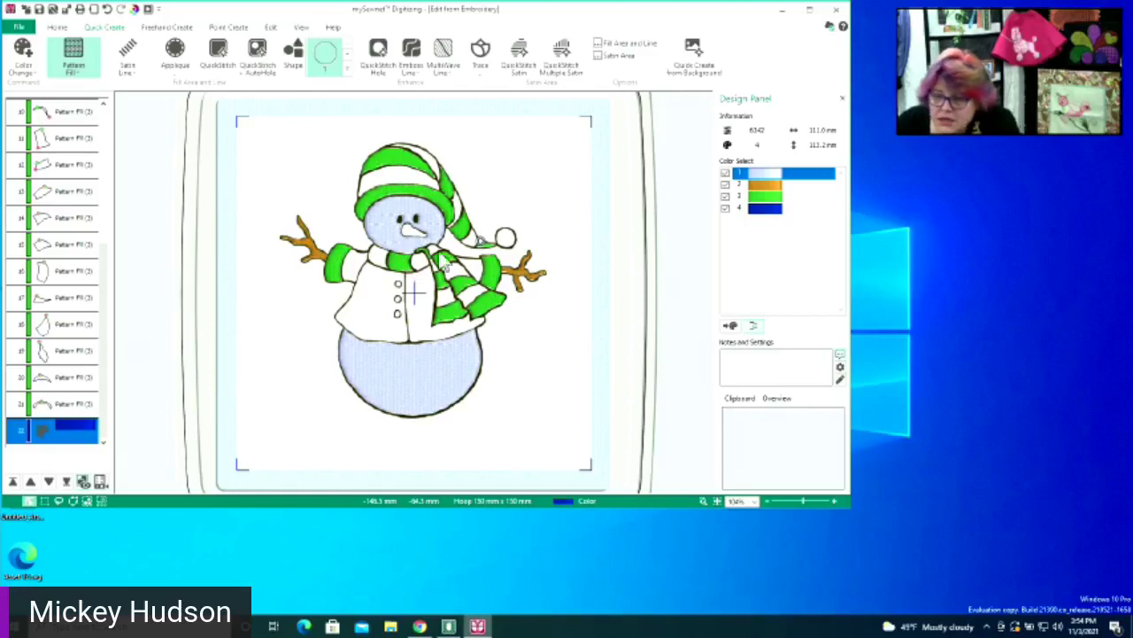
Hide all the existing color blocks so that only the background line drawing is shown
{"action": "left_click", "coordinate": [725, 173]}
{"action": "left_click", "coordinate": [725, 185]}
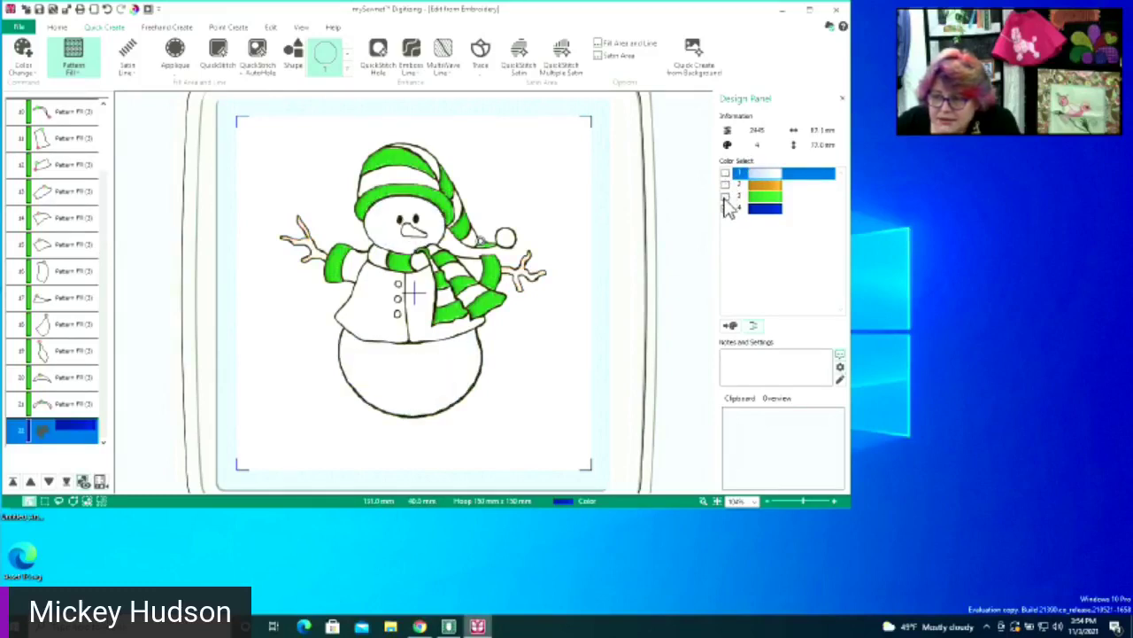
{"action": "left_click", "coordinate": [725, 196]}
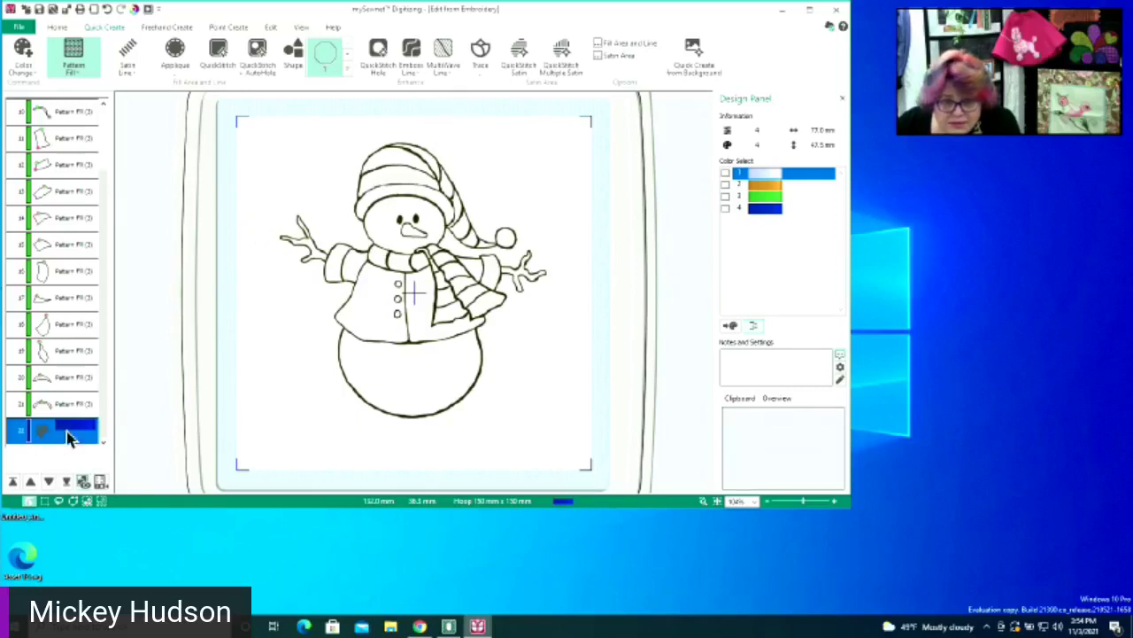
Choose Quadruple Trace as the trace type and set the line type to Double Stitch
{"action": "left_click", "coordinate": [480, 64]}
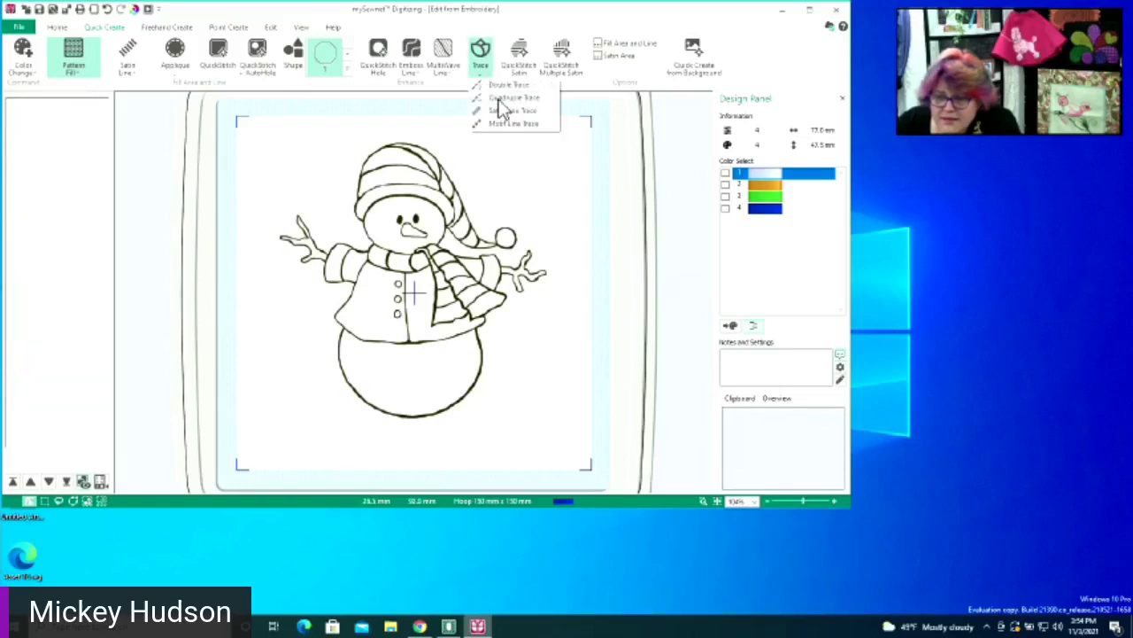
{"action": "left_click", "coordinate": [500, 97]}
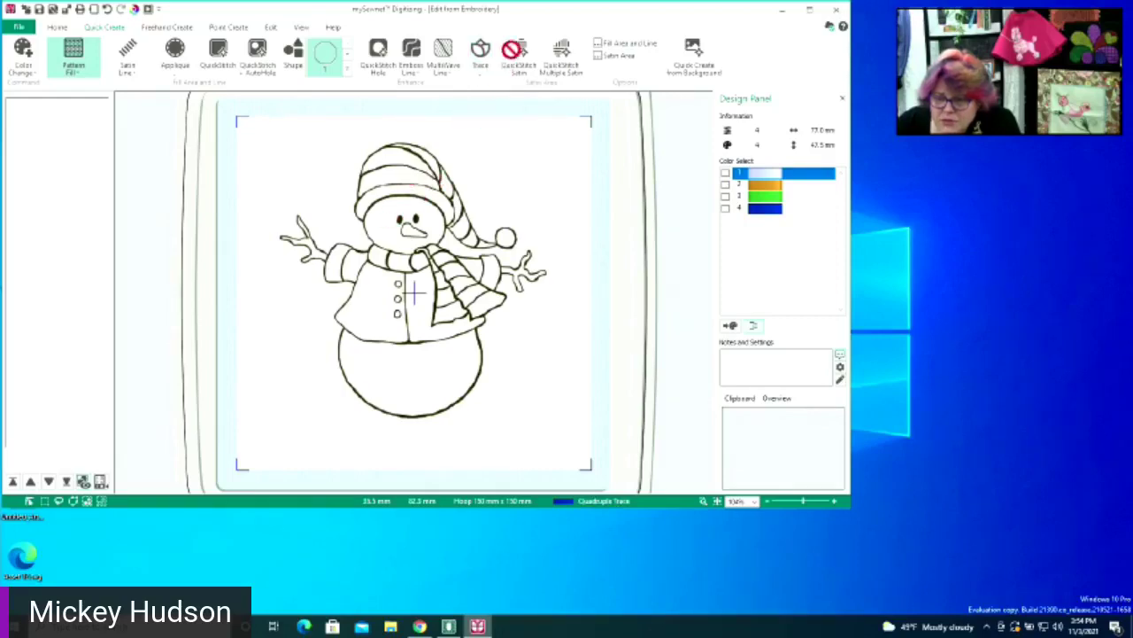
{"action": "left_click_drag", "start_coordinate": [538, 10], "coordinate": [605, 94]}
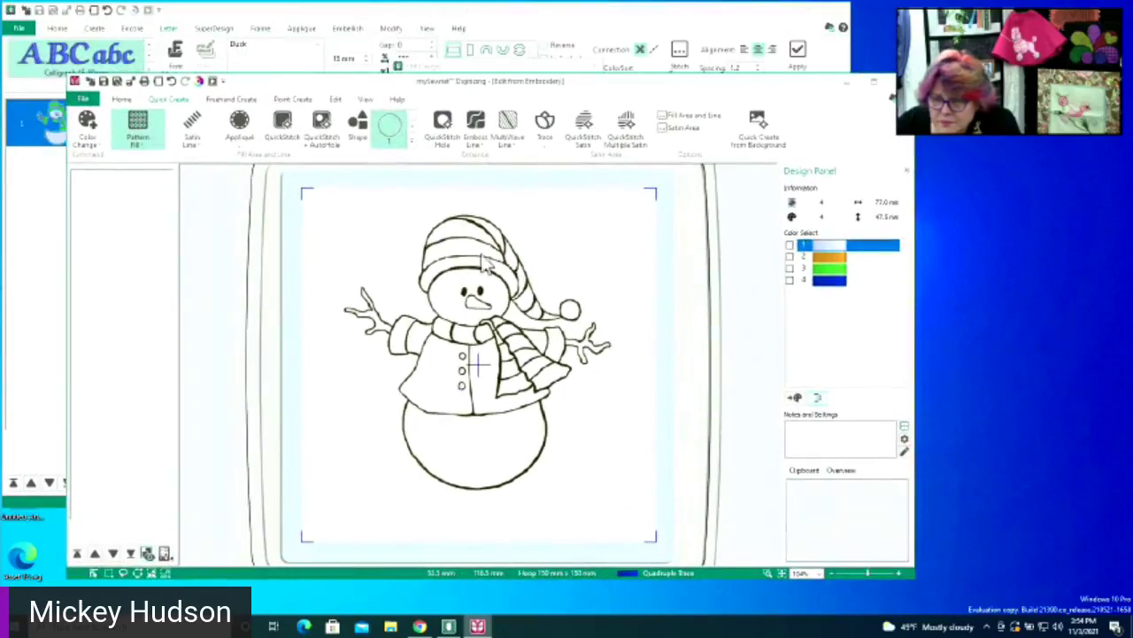
{"action": "left_click", "coordinate": [548, 124]}
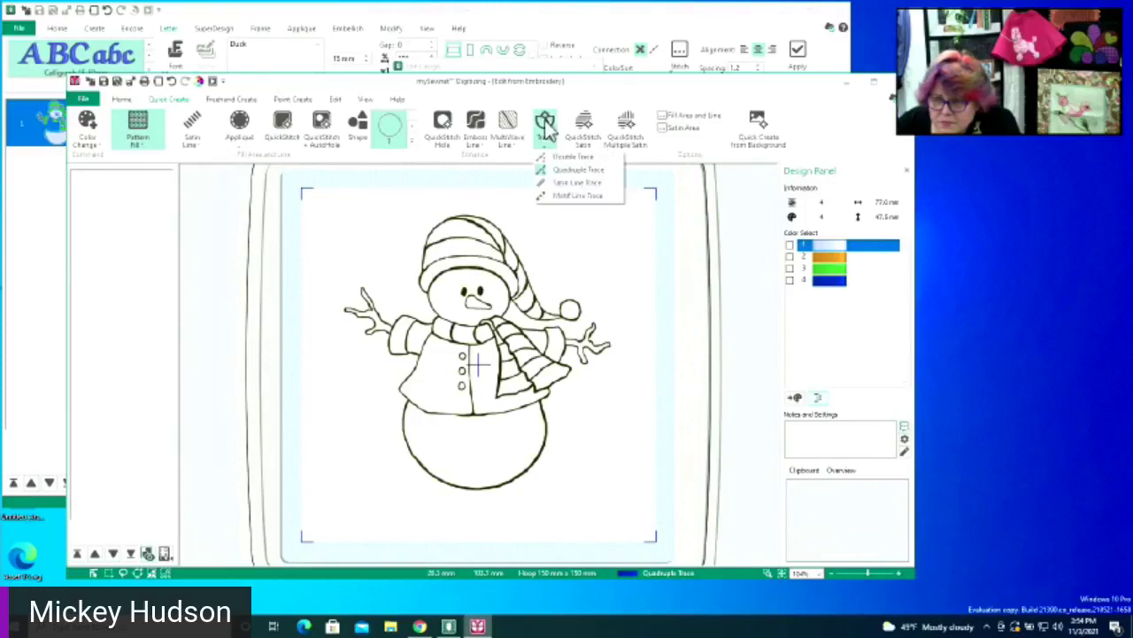
{"action": "left_click", "coordinate": [560, 171]}
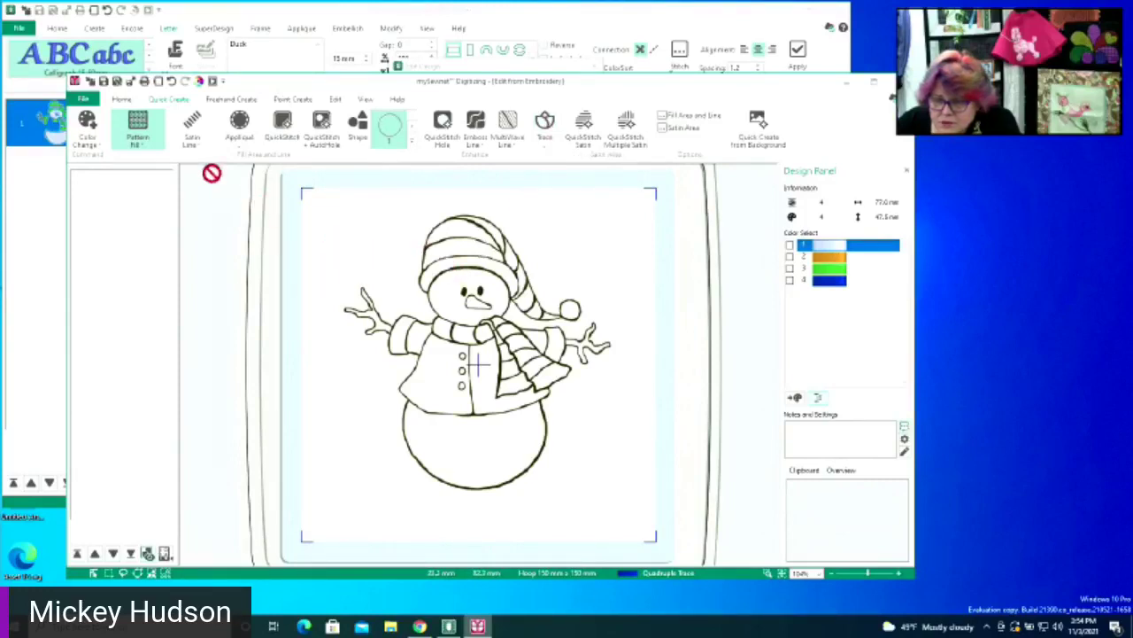
{"action": "left_click", "coordinate": [193, 142]}
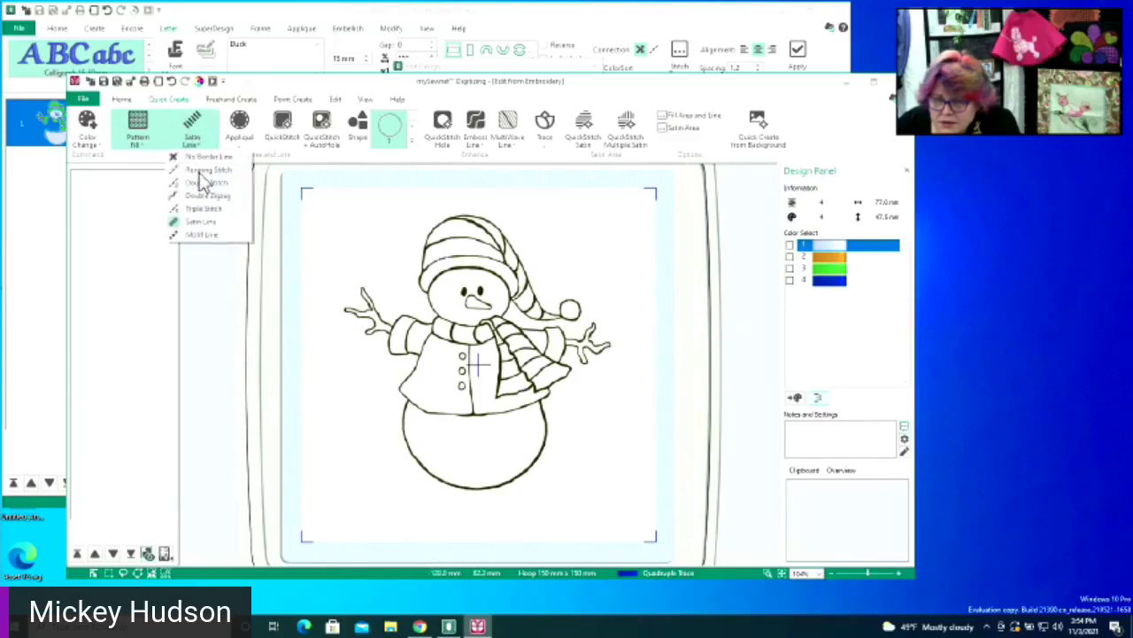
{"action": "left_click", "coordinate": [204, 182]}
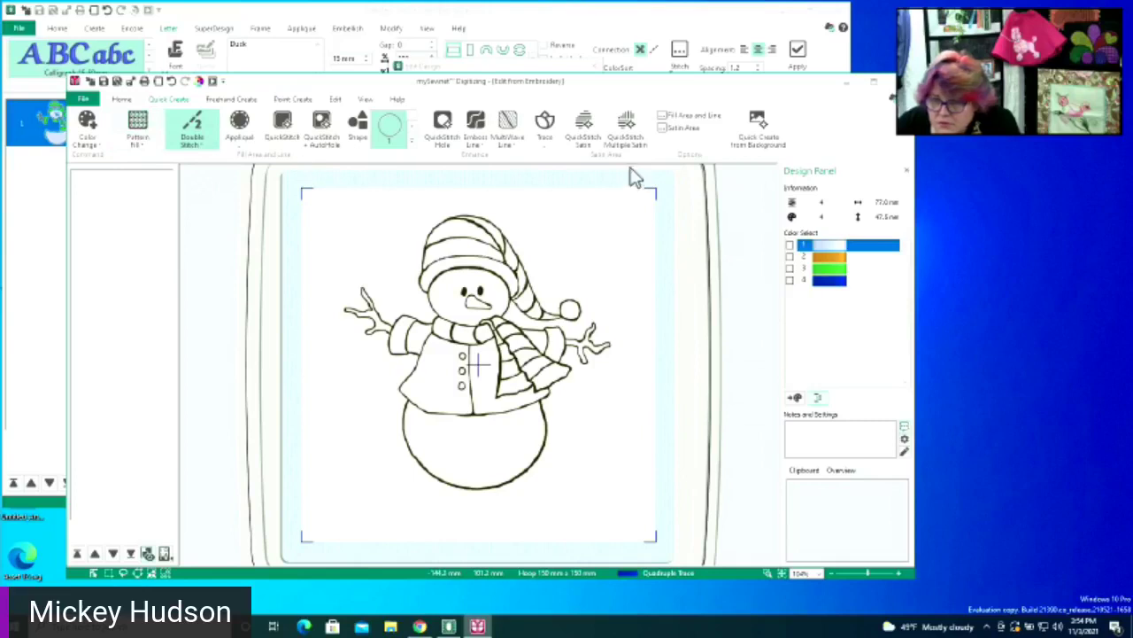
Trace the snowman's black outlines with Quadruple Trace, sampling the line at the face's edge and adjusting the color tolerance
{"action": "left_click", "coordinate": [544, 139]}
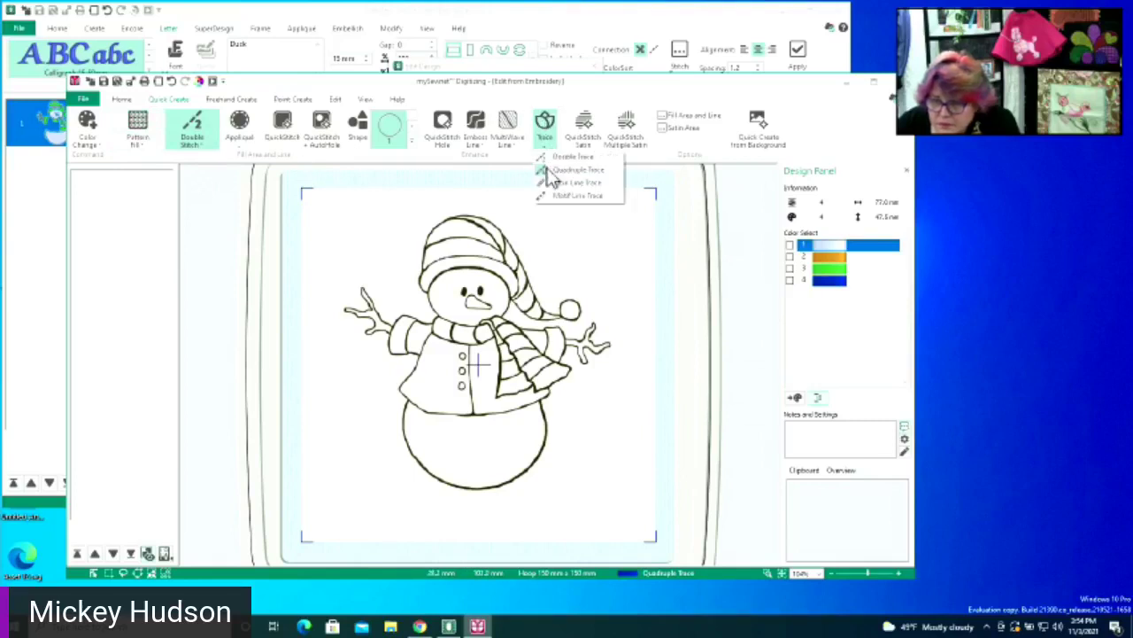
{"action": "left_click", "coordinate": [551, 170]}
{"action": "left_click", "coordinate": [476, 237]}
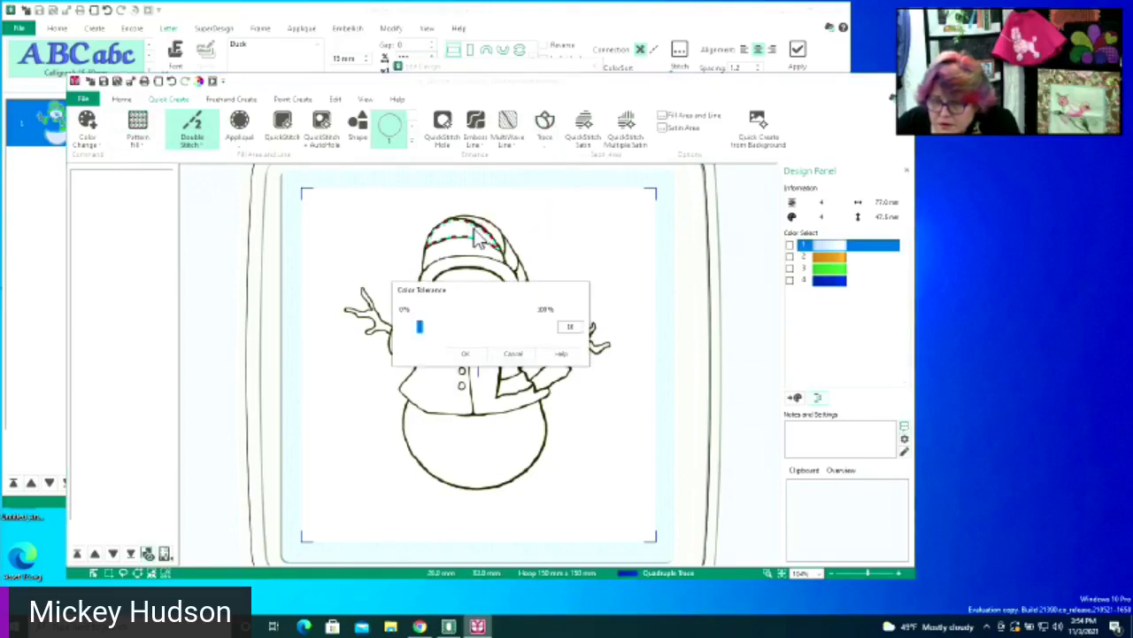
{"action": "left_click", "coordinate": [512, 353]}
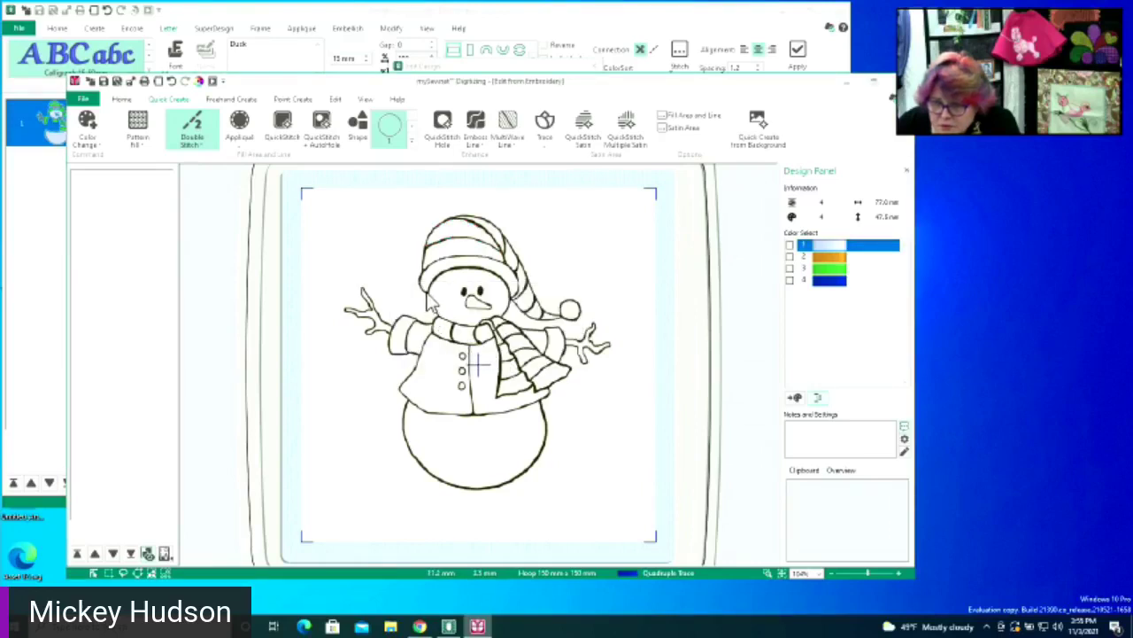
{"action": "left_click", "coordinate": [429, 303]}
{"action": "mouse_move", "coordinate": [503, 293]}
{"action": "left_mouse_down"}
{"action": "mouse_move", "coordinate": [705, 171]}
{"action": "mouse_move", "coordinate": [727, 203]}
{"action": "mouse_move", "coordinate": [716, 203]}
{"action": "left_mouse_up"}
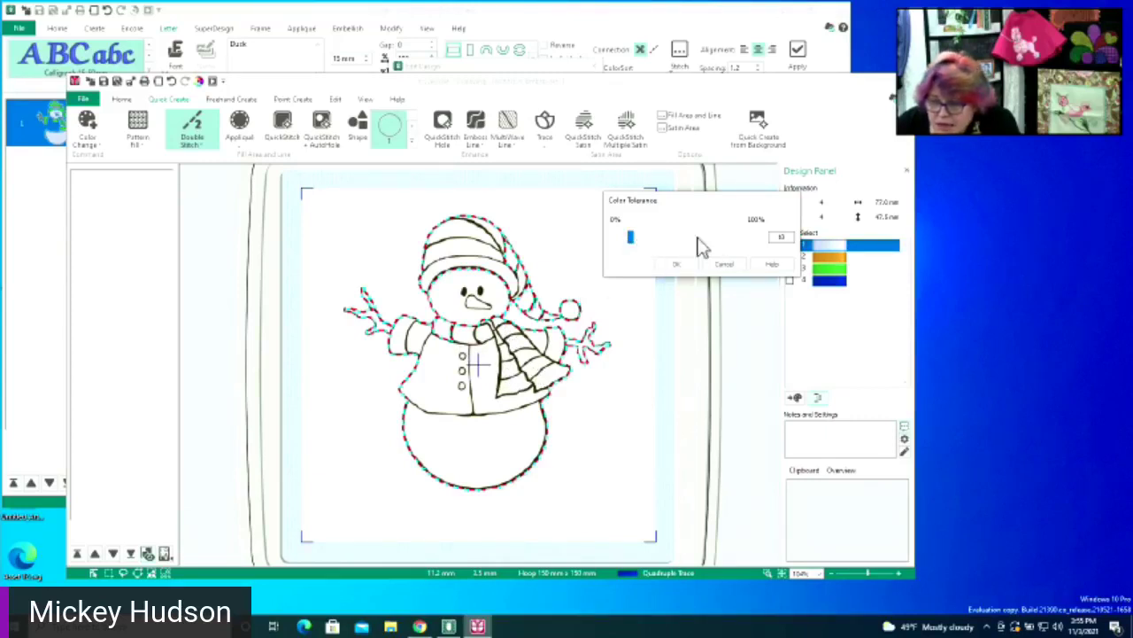
{"action": "left_click_drag", "start_coordinate": [629, 235], "coordinate": [632, 238]}
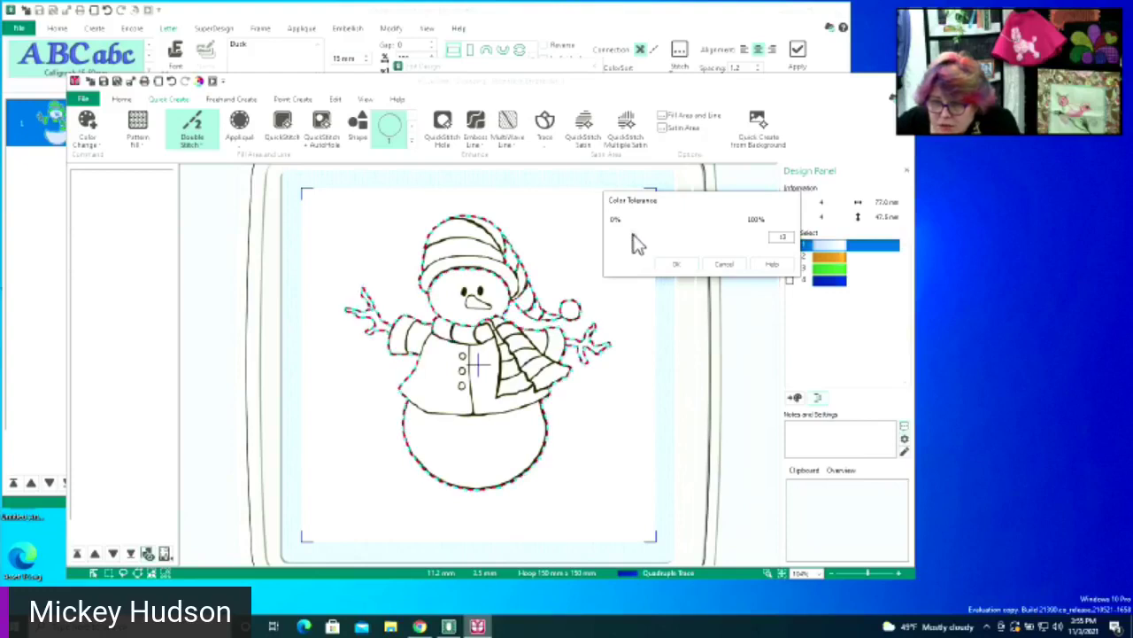
{"action": "left_click", "coordinate": [678, 265]}
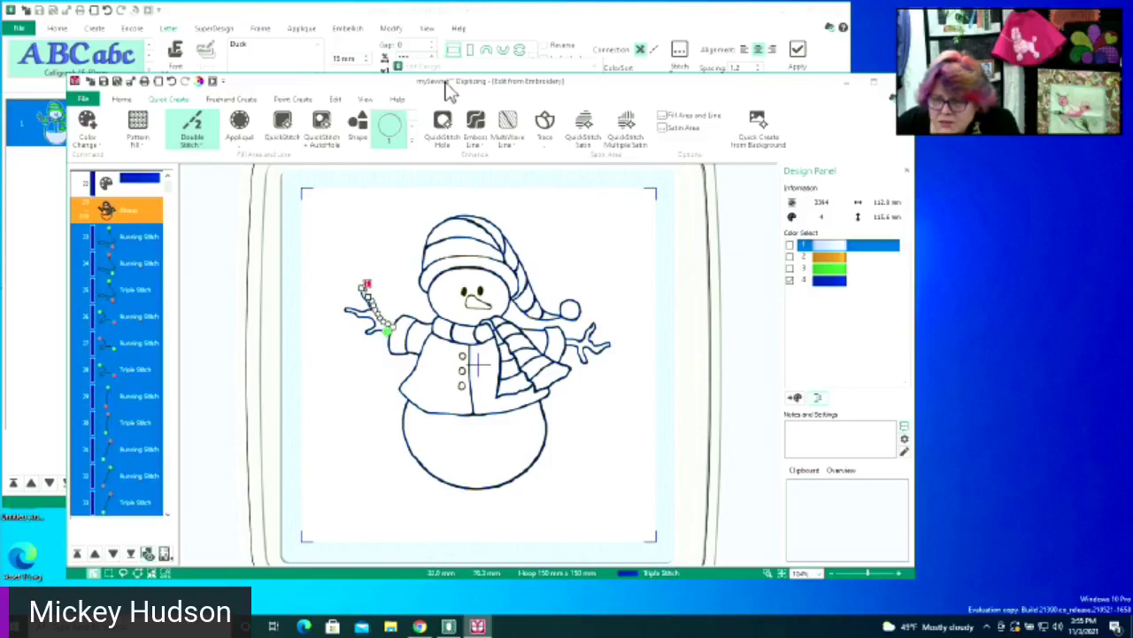
Hide the background picture and show the fills of colors 1, 2 and 3 again
{"action": "left_click", "coordinate": [363, 100]}
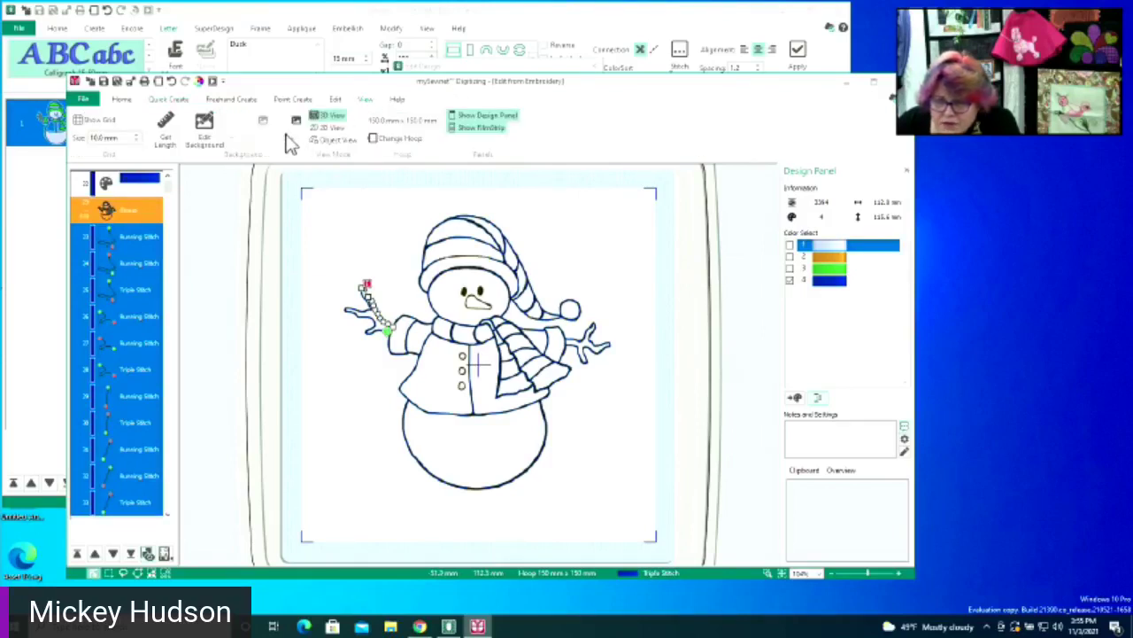
{"action": "left_click", "coordinate": [263, 120]}
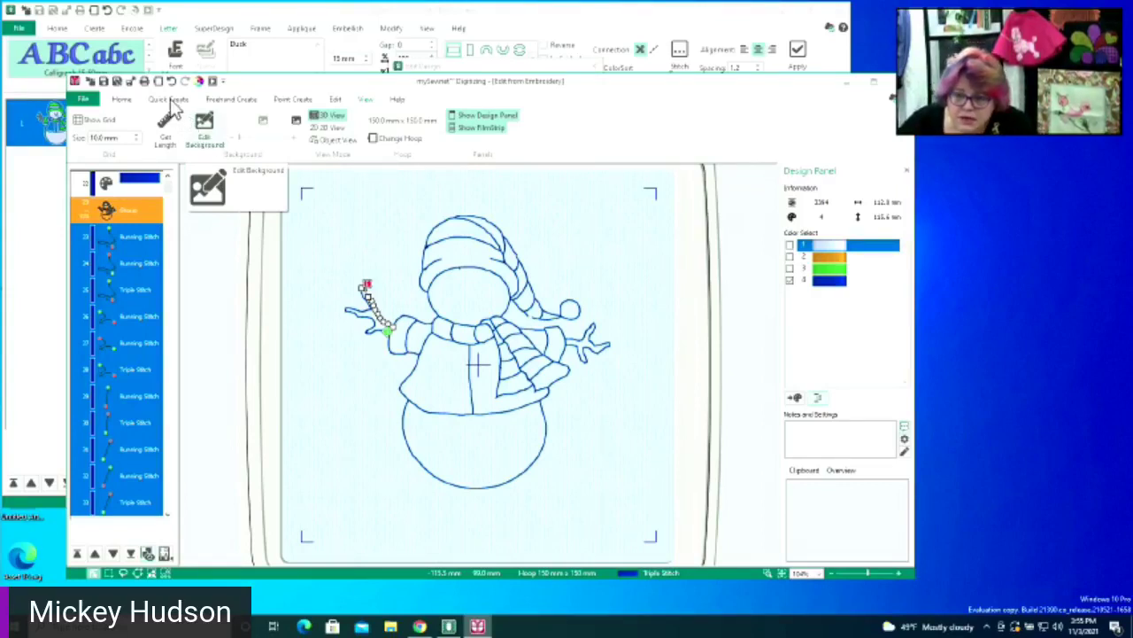
{"action": "left_click", "coordinate": [122, 101]}
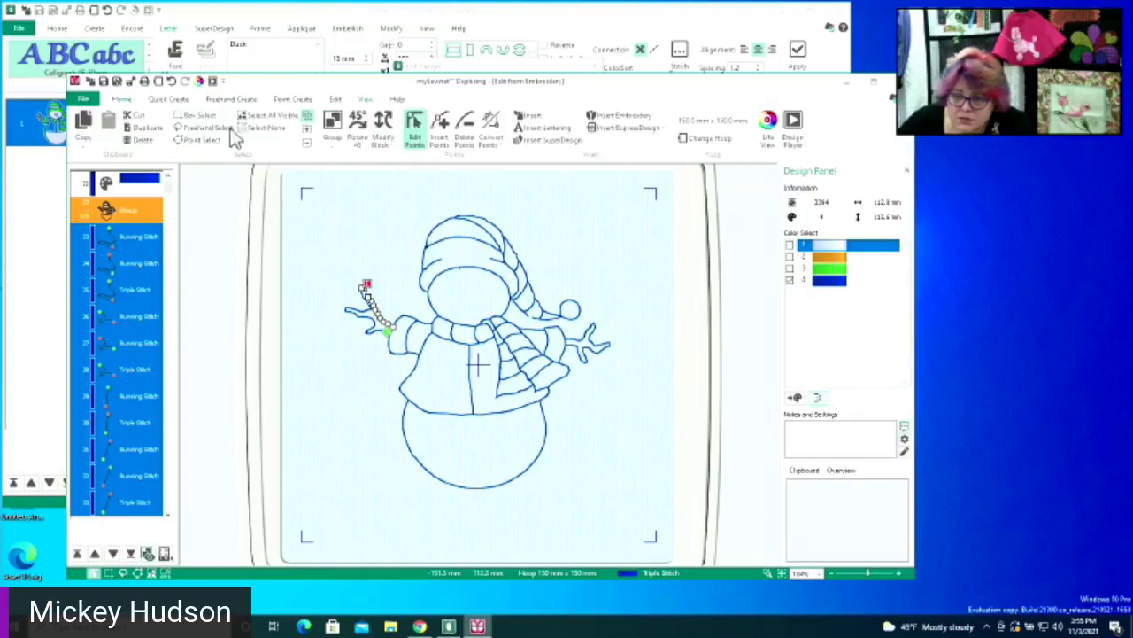
{"action": "left_click", "coordinate": [789, 245]}
{"action": "left_click", "coordinate": [790, 258]}
{"action": "left_click", "coordinate": [790, 270]}
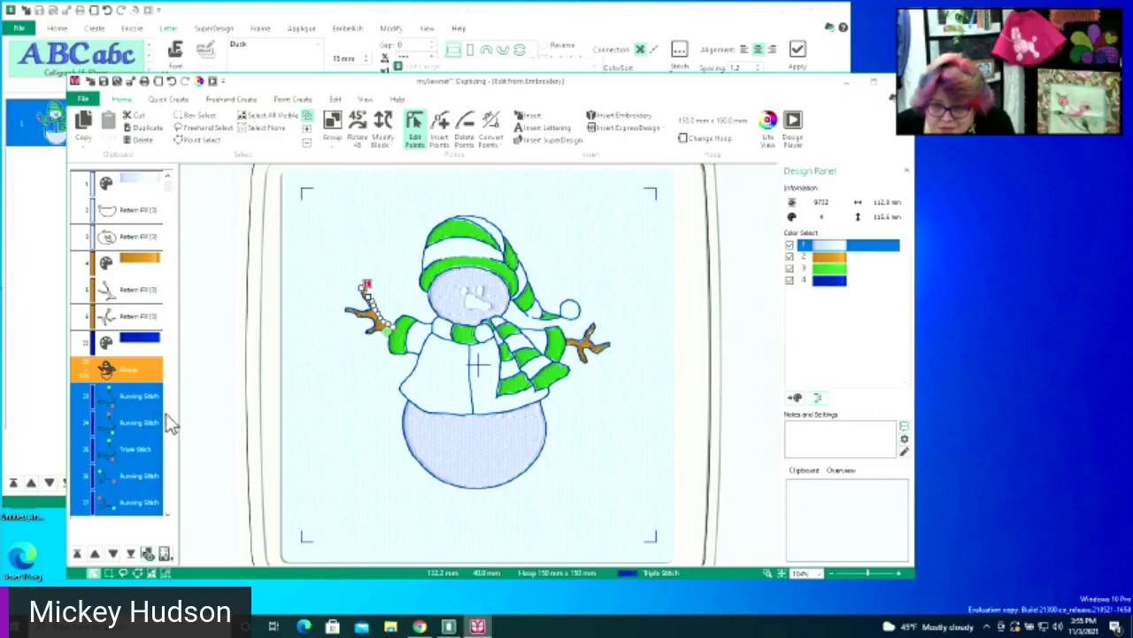
Ungroup the traced outline into its separate stitch lines
{"action": "scroll", "coordinate": [122, 344], "scroll_direction": "down", "scroll_amount": 3}
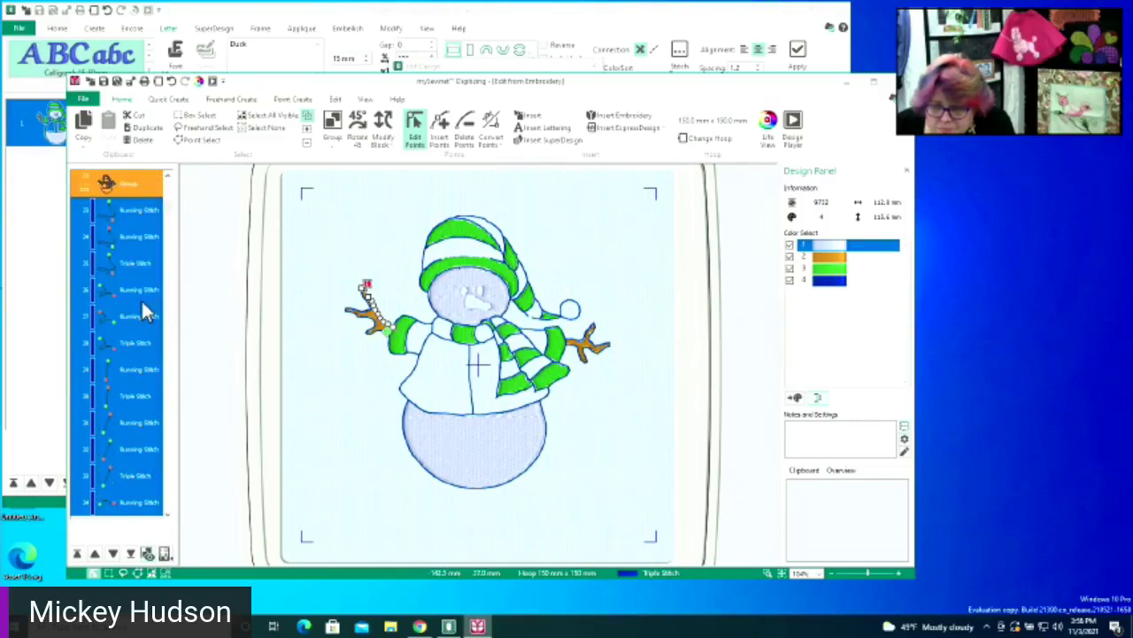
{"action": "right_click", "coordinate": [120, 185]}
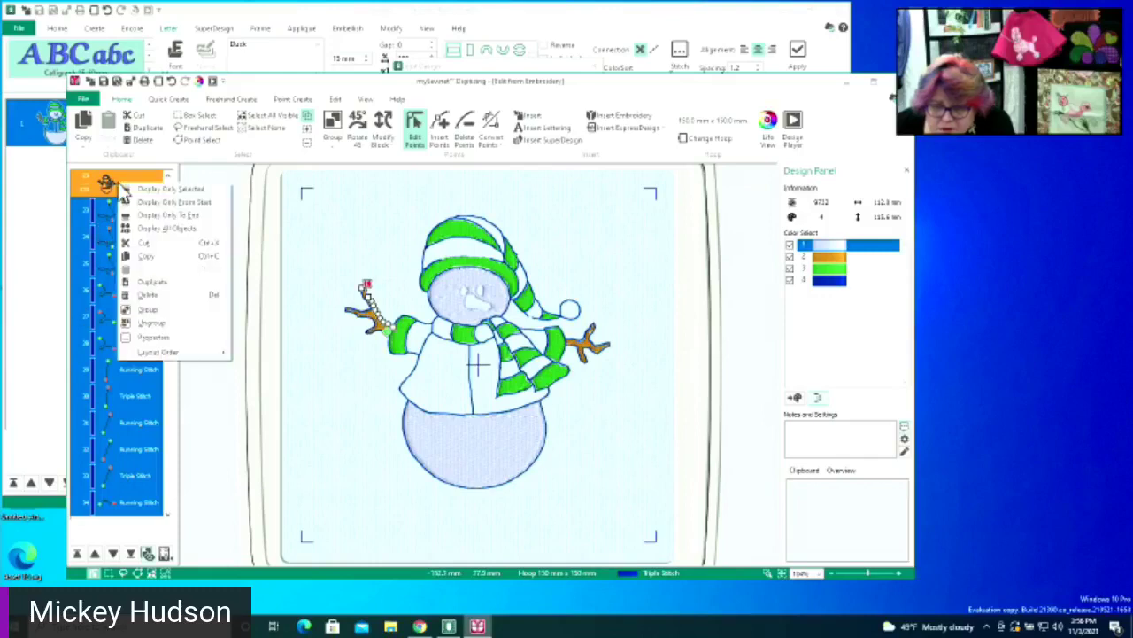
{"action": "left_click", "coordinate": [154, 323]}
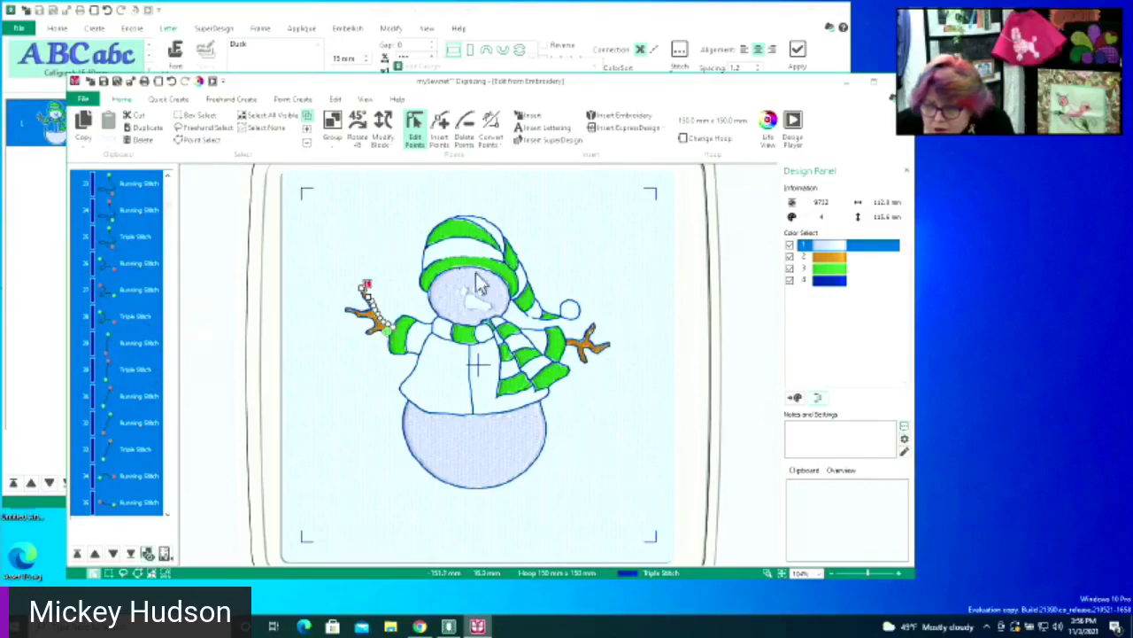
Delete surplus outline points along the upper edge of the hat's top green stripe fill
{"action": "left_click", "coordinate": [462, 236]}
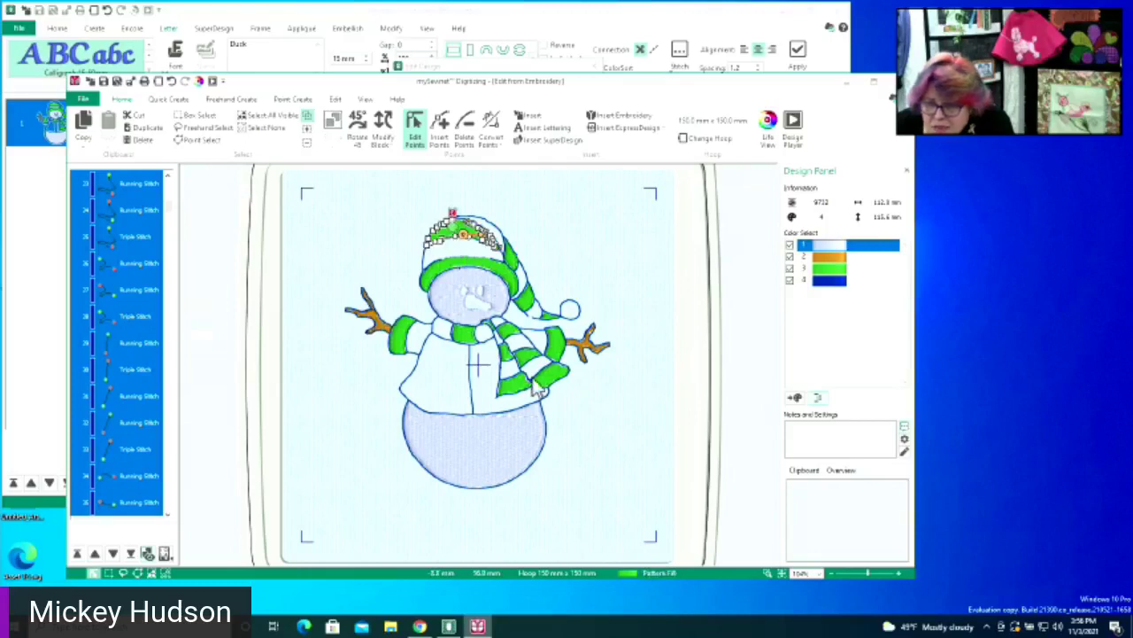
{"action": "left_click", "coordinate": [769, 576]}
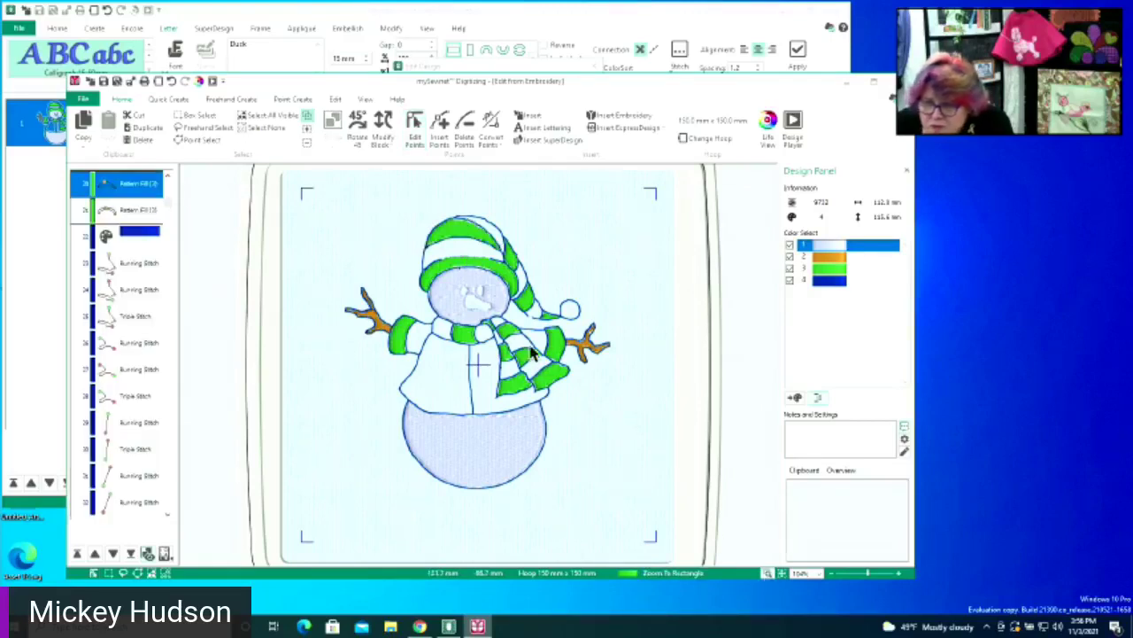
{"action": "left_click_drag", "start_coordinate": [405, 195], "coordinate": [547, 291]}
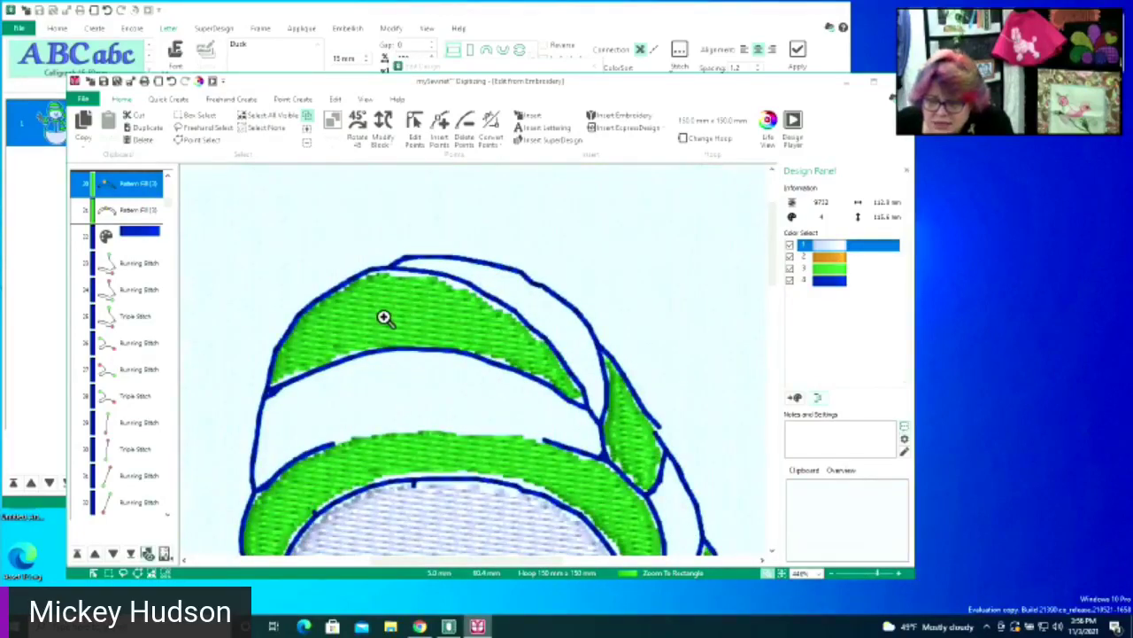
{"action": "key", "text": "Escape"}
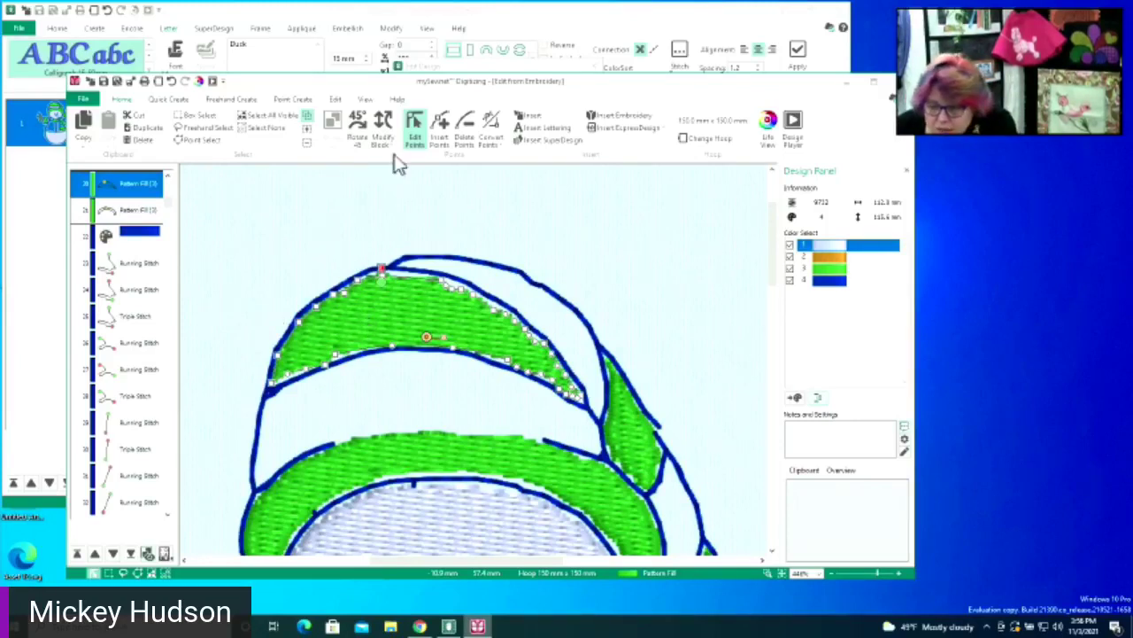
{"action": "left_click", "coordinate": [470, 128]}
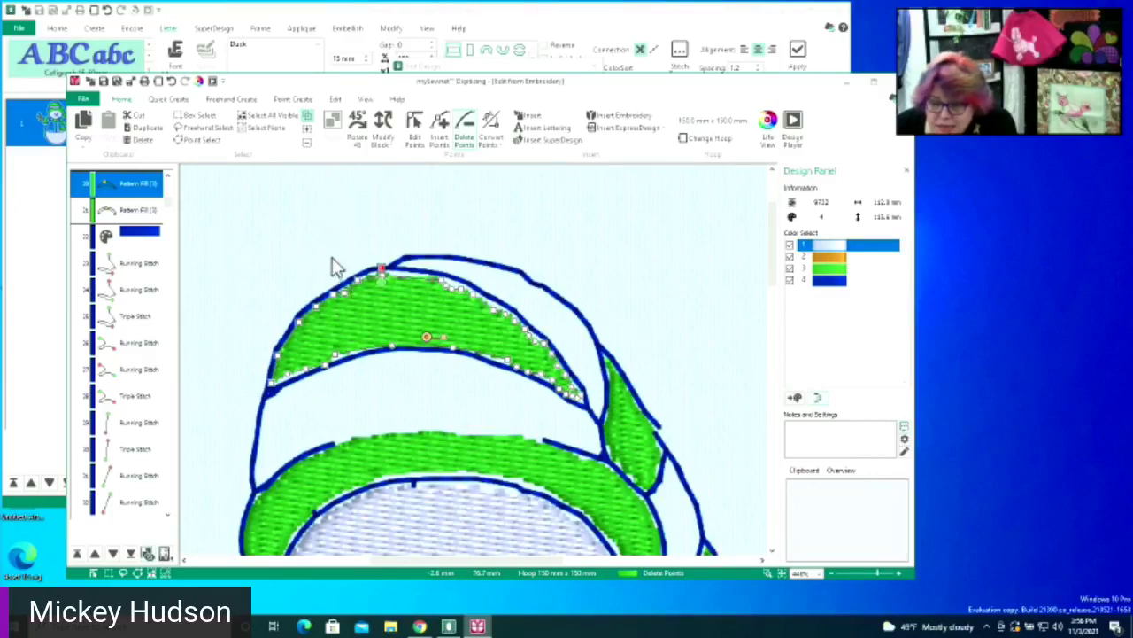
{"action": "left_click", "coordinate": [341, 290]}
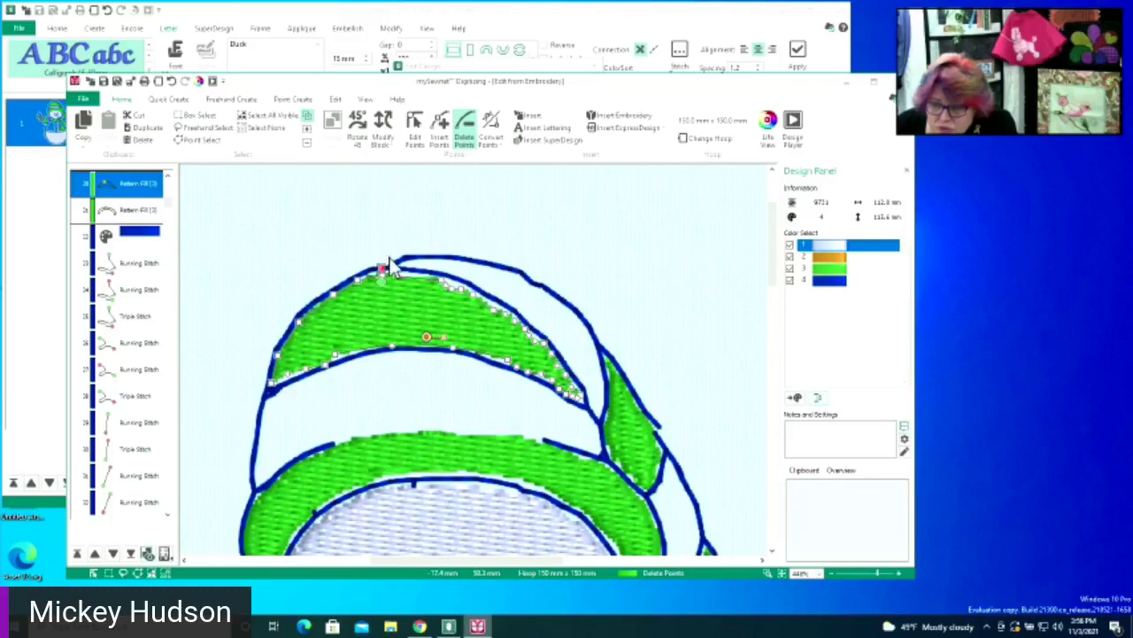
{"action": "left_click", "coordinate": [446, 287]}
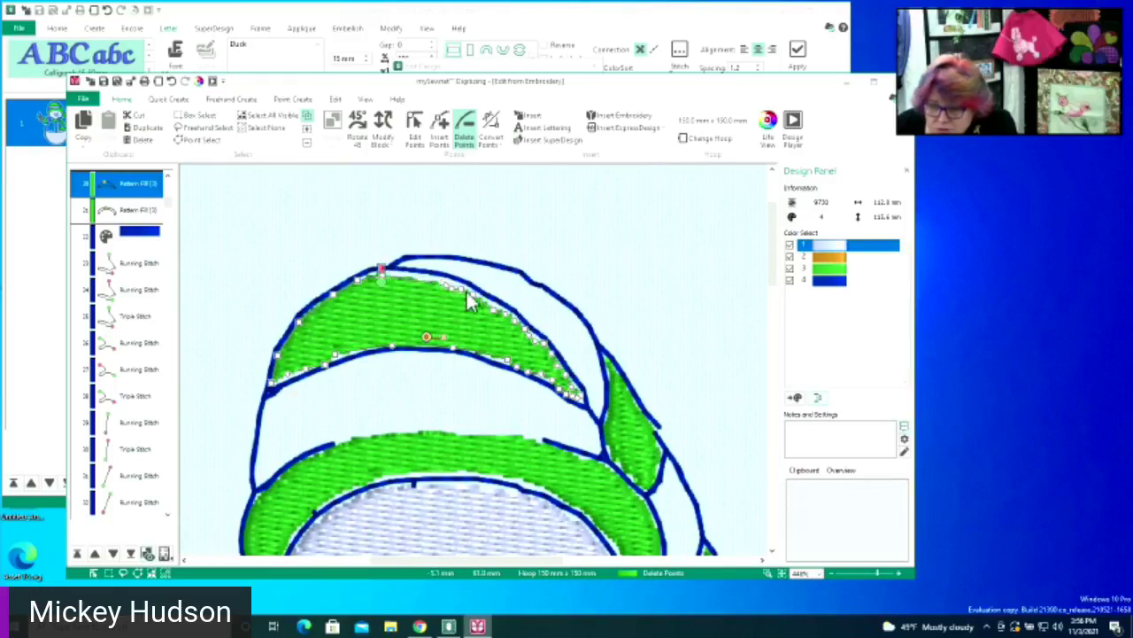
{"action": "left_click", "coordinate": [505, 315]}
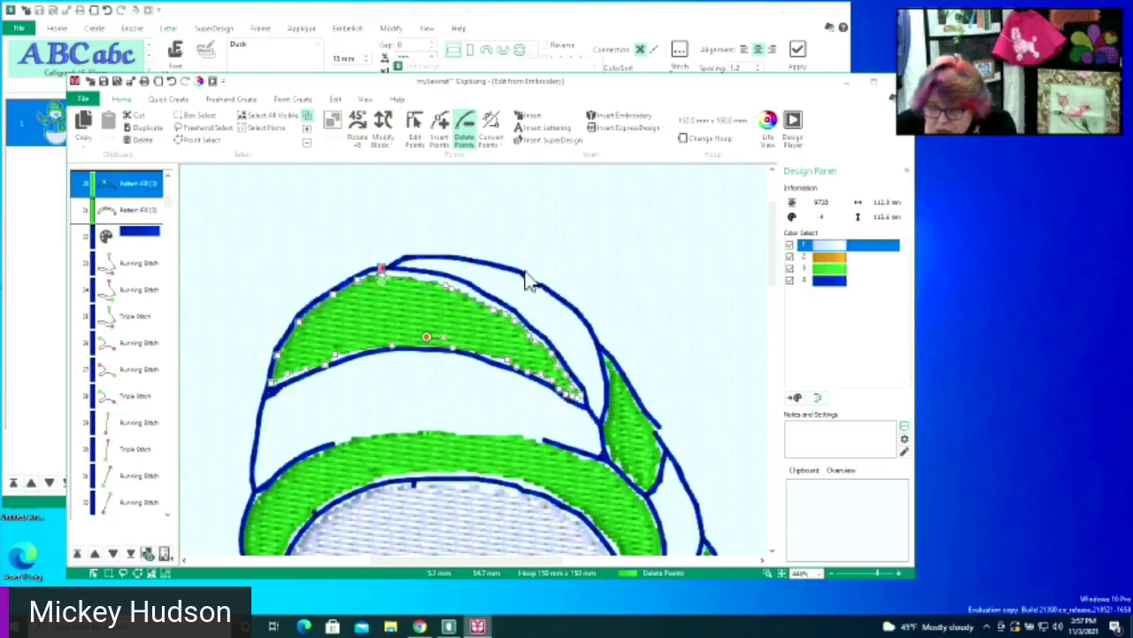
Move the outline points of the hat's top green stripe fill so its edges meet the blue outline
{"action": "left_click", "coordinate": [414, 126]}
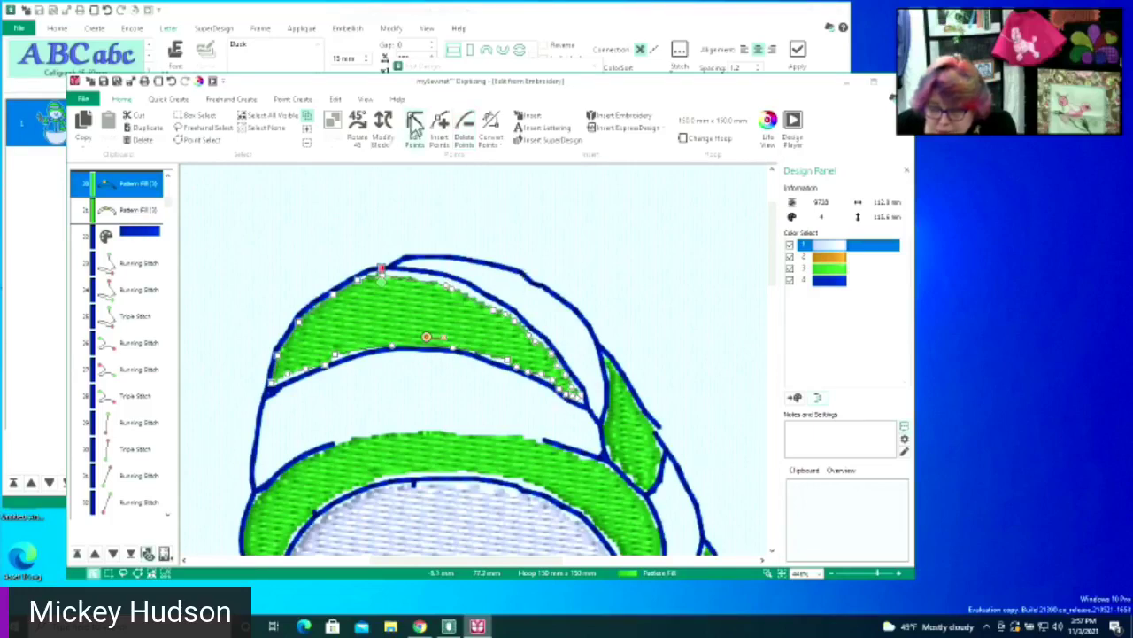
{"action": "left_click", "coordinate": [460, 287]}
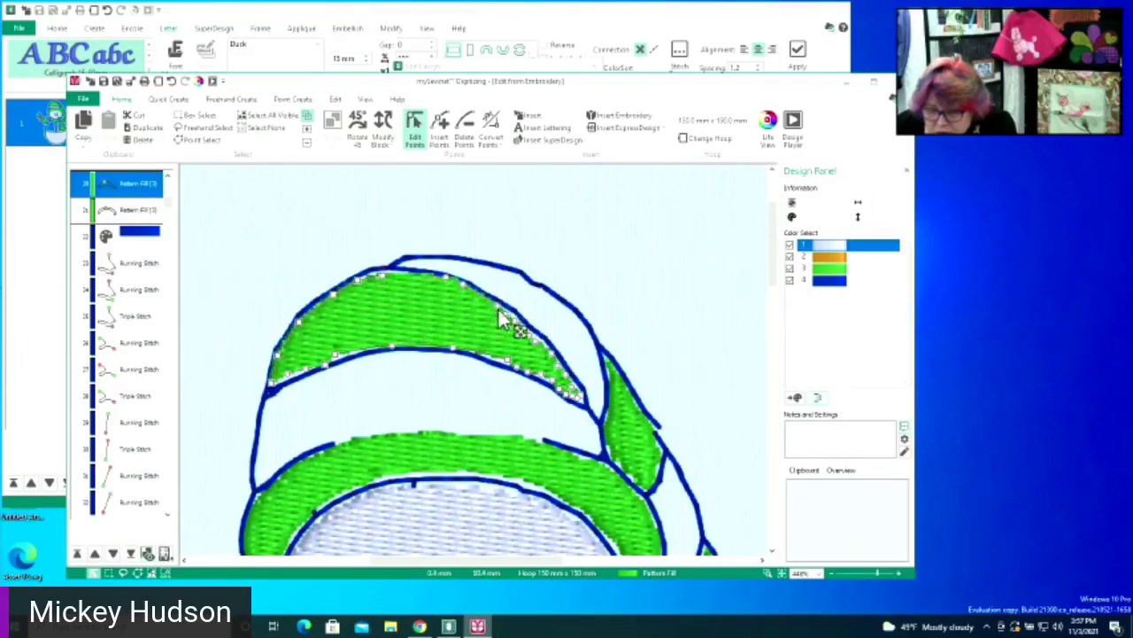
{"action": "left_click", "coordinate": [504, 370]}
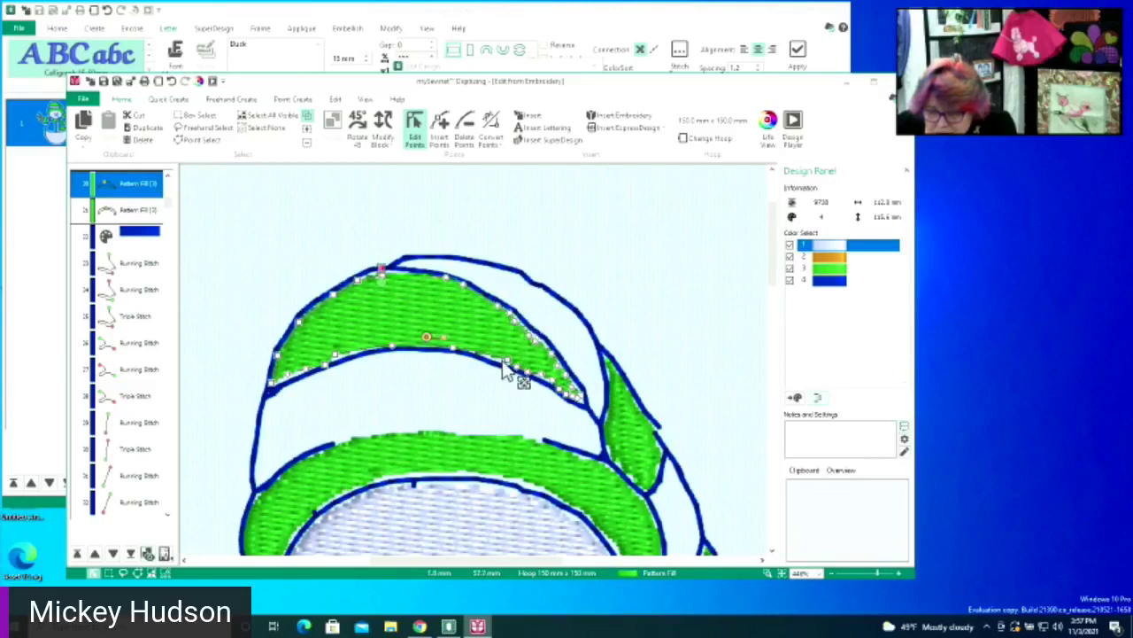
{"action": "left_click", "coordinate": [503, 371]}
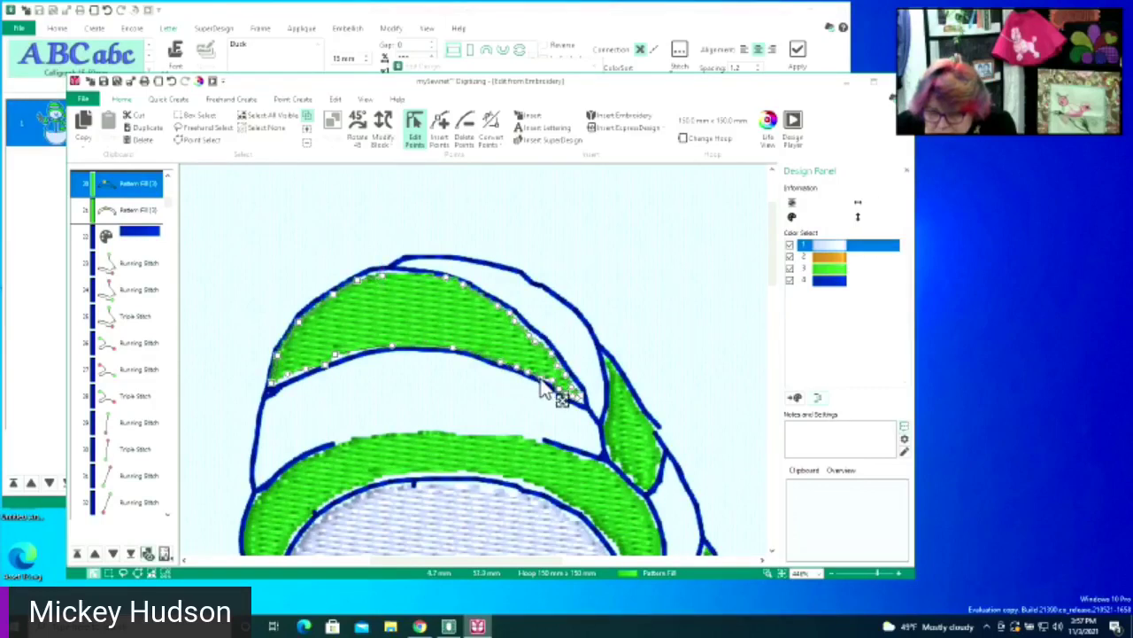
{"action": "left_click", "coordinate": [535, 352]}
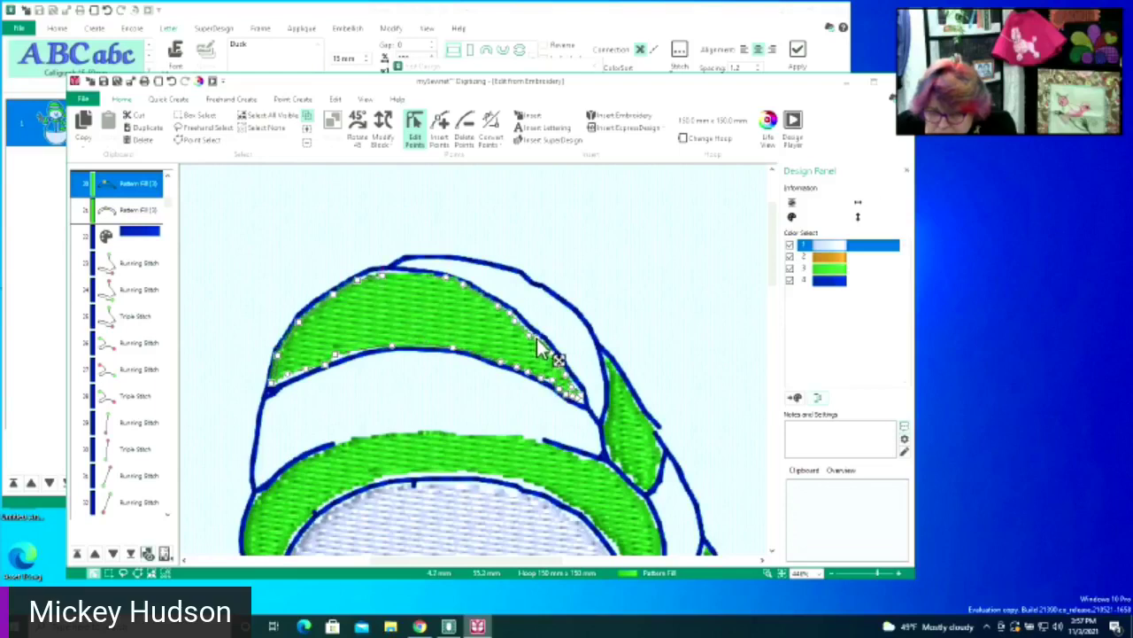
{"action": "left_click", "coordinate": [536, 346]}
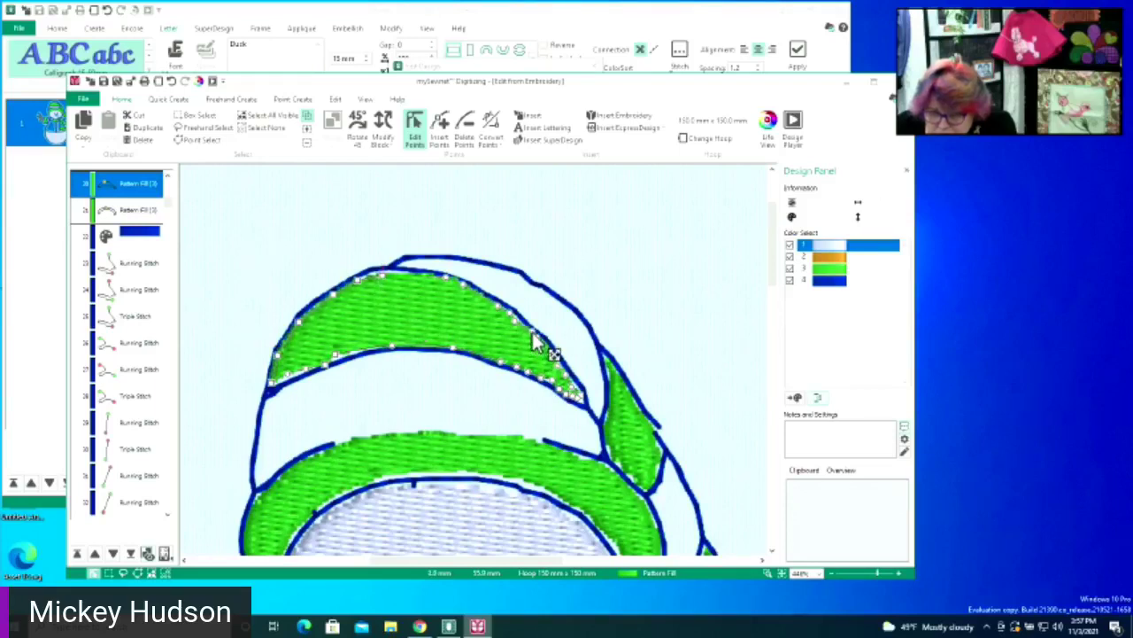
{"action": "left_click", "coordinate": [526, 328]}
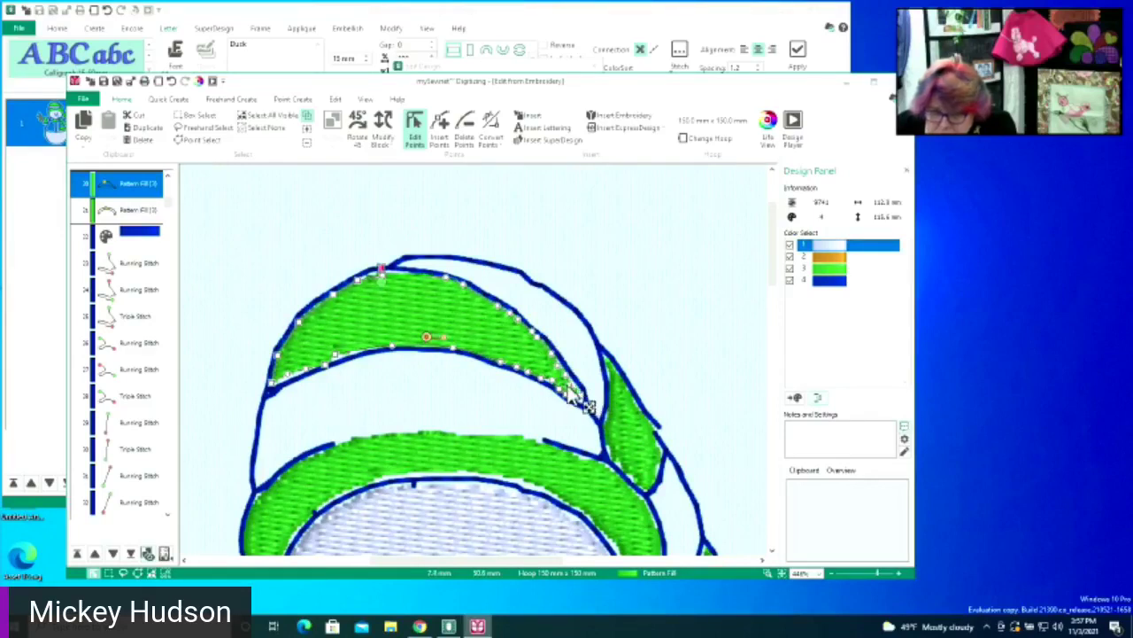
Increase the stitch length of the blue outline's triple stitch lines through Global Properties
{"action": "left_click_drag", "start_coordinate": [124, 183], "coordinate": [127, 219]}
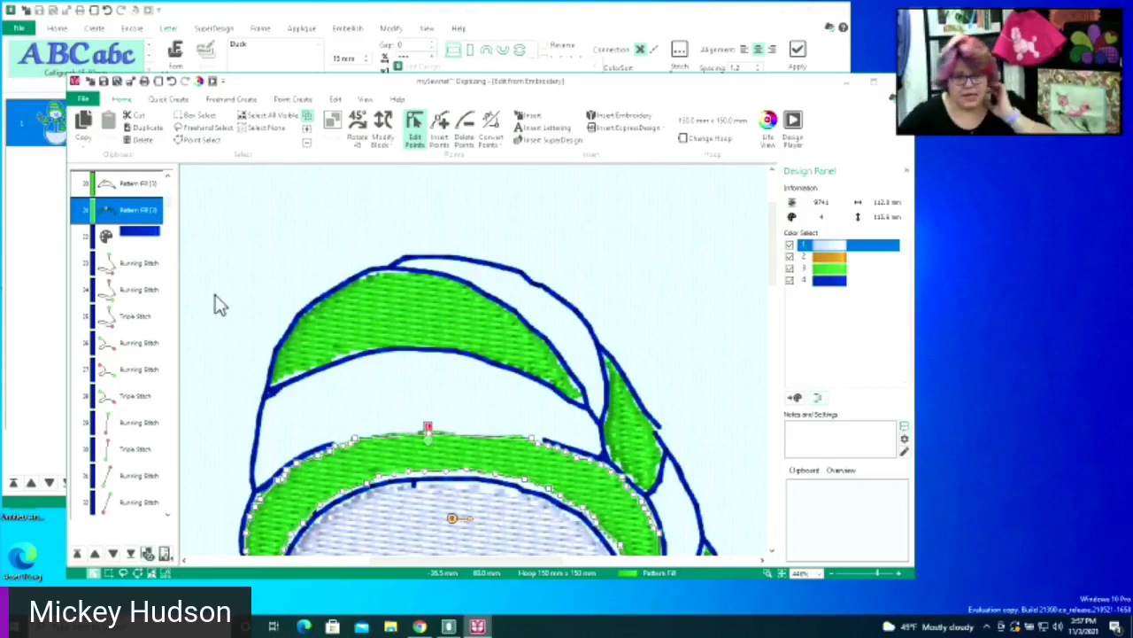
{"action": "left_click", "coordinate": [128, 259]}
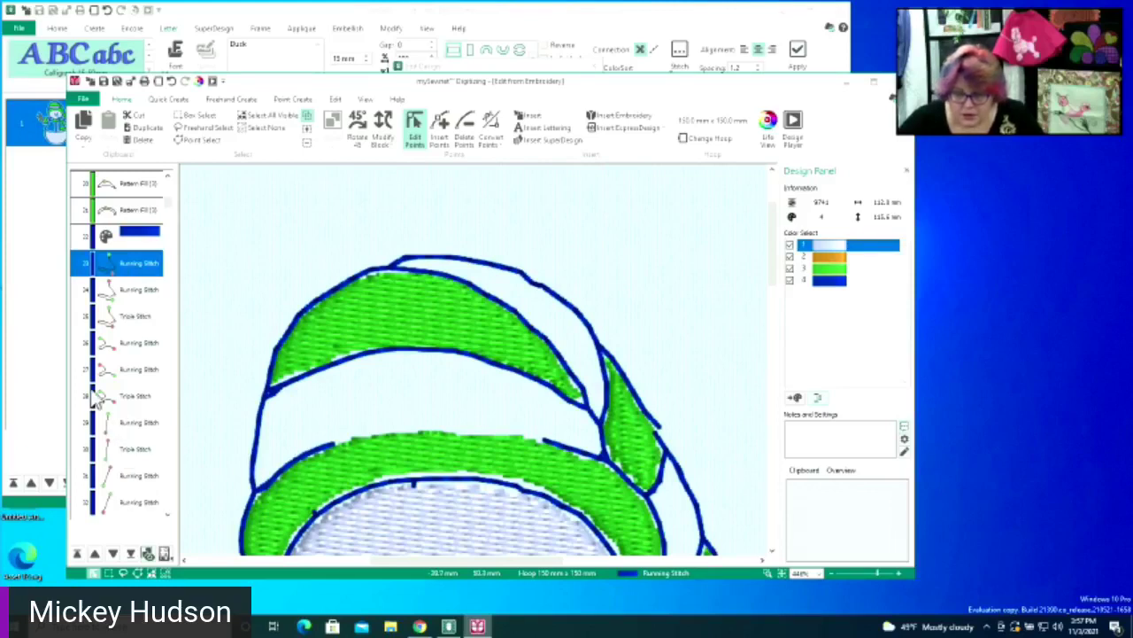
{"action": "scroll", "coordinate": [170, 523], "scroll_direction": "down", "scroll_amount": 7}
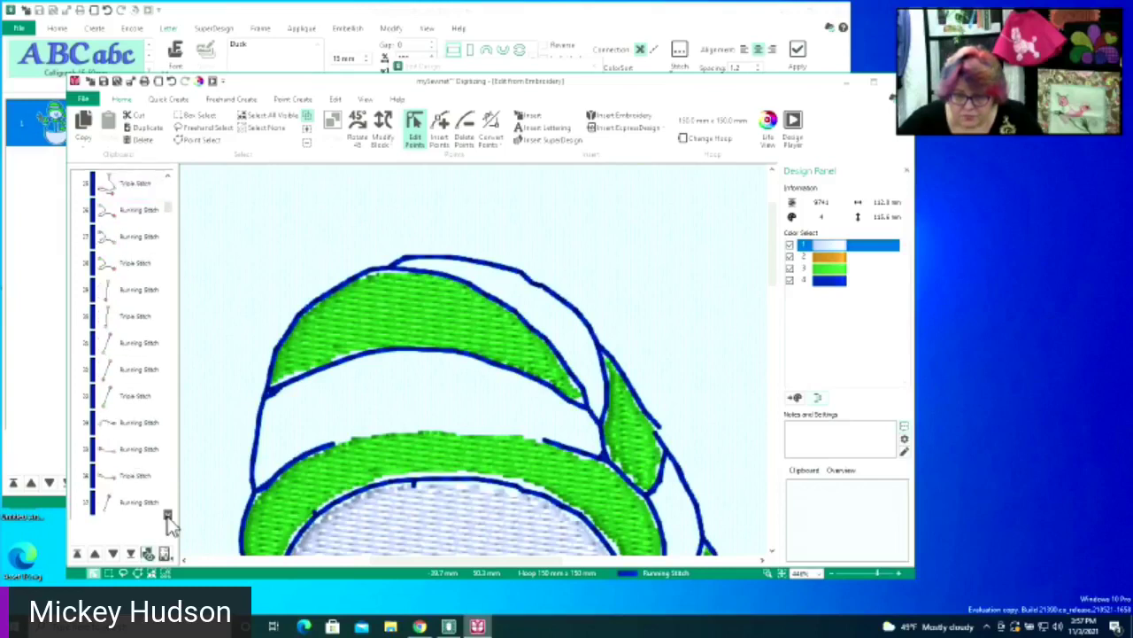
{"action": "scroll", "coordinate": [168, 521], "scroll_direction": "down", "scroll_amount": 10}
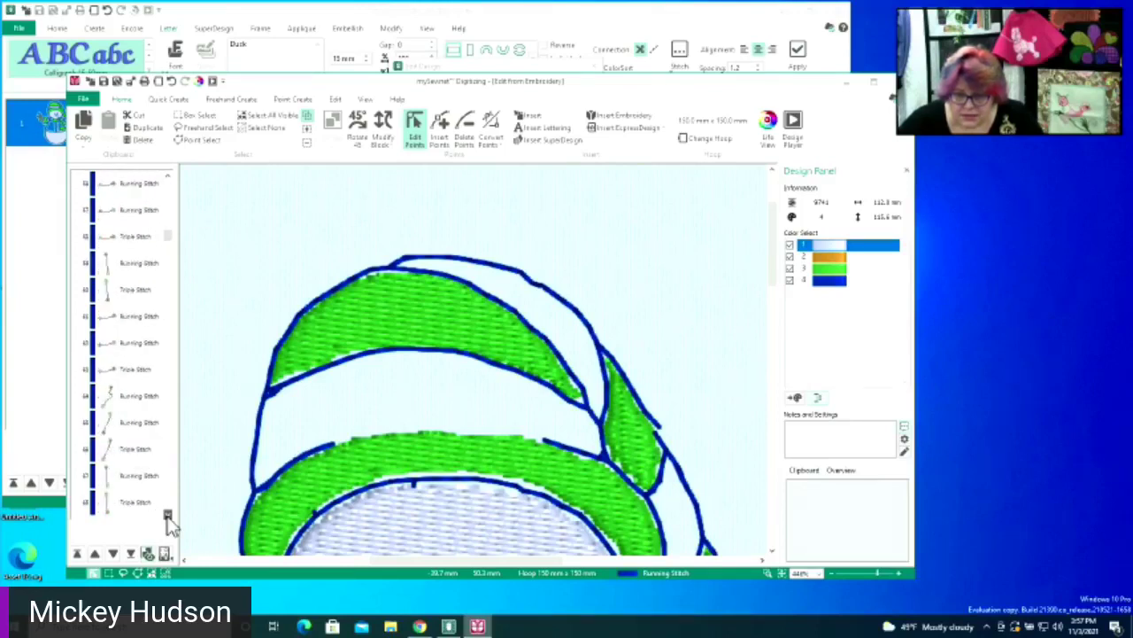
{"action": "scroll", "coordinate": [168, 521], "scroll_direction": "down", "scroll_amount": 9}
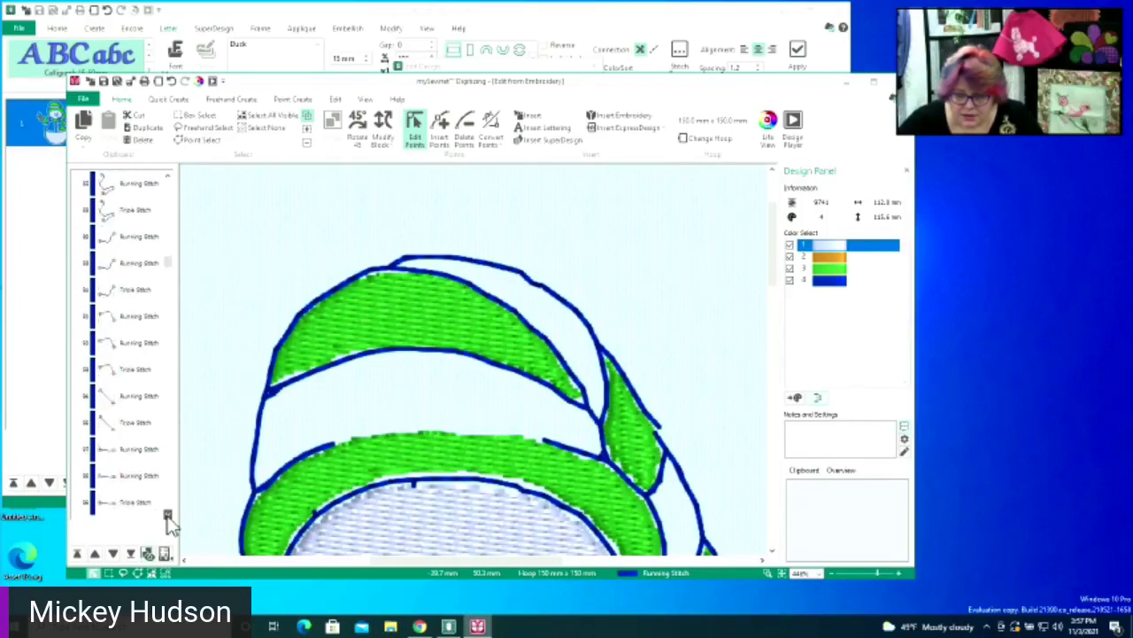
{"action": "right_click", "coordinate": [123, 264]}
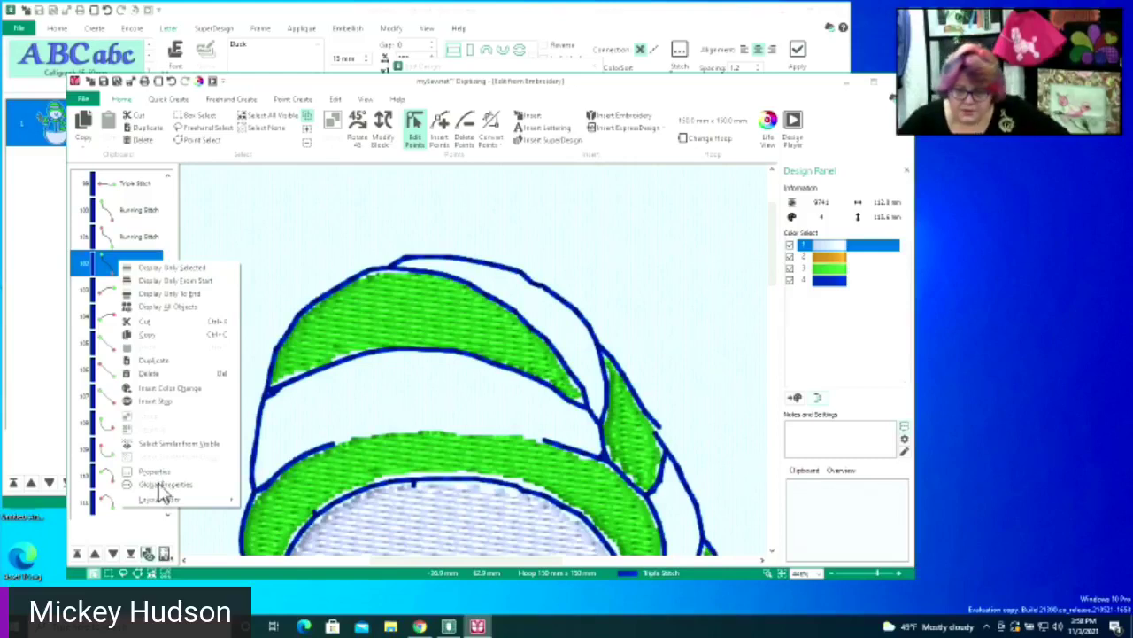
{"action": "left_click", "coordinate": [160, 486]}
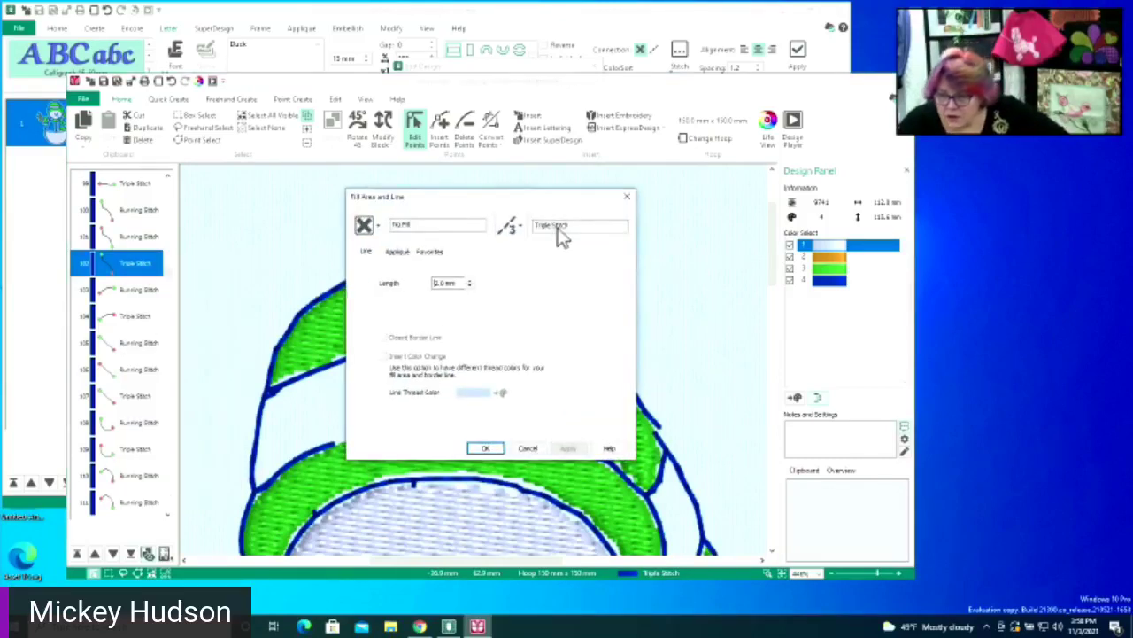
{"action": "double_click", "coordinate": [469, 282]}
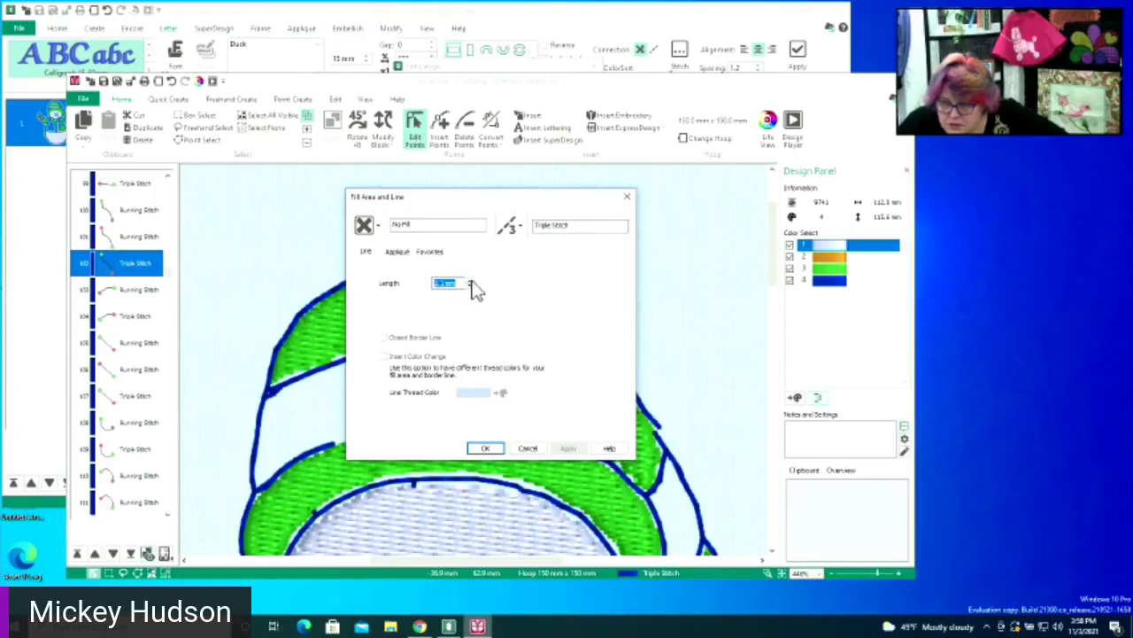
{"action": "left_click", "coordinate": [484, 448]}
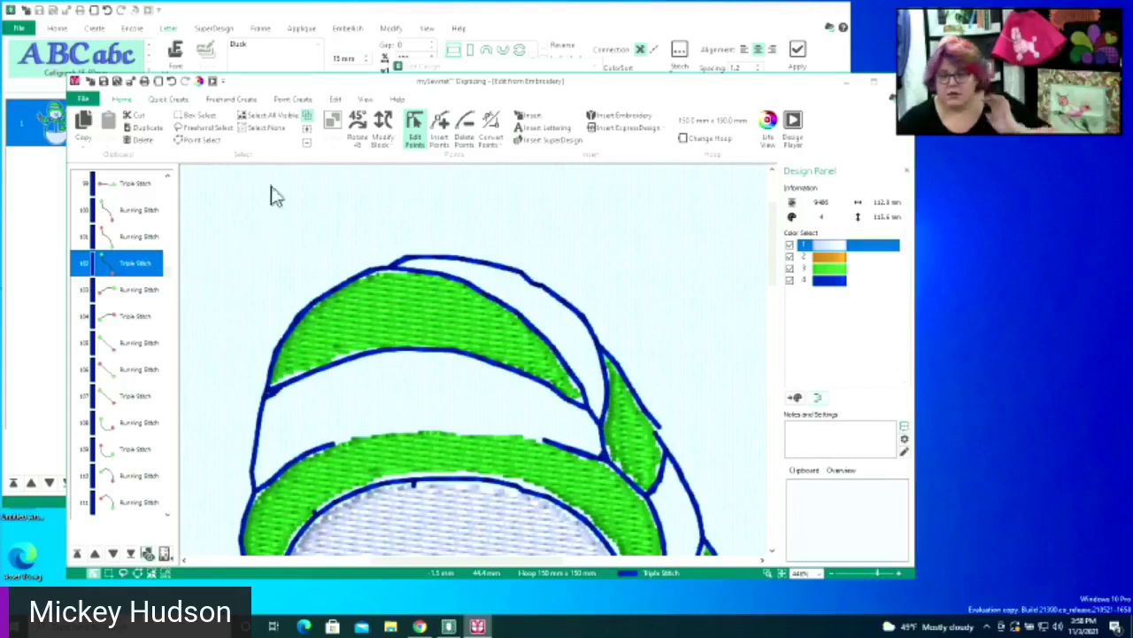
Move running stitch line 111 of the blue outline to the end of the design's stitch order
{"action": "left_click", "coordinate": [782, 573]}
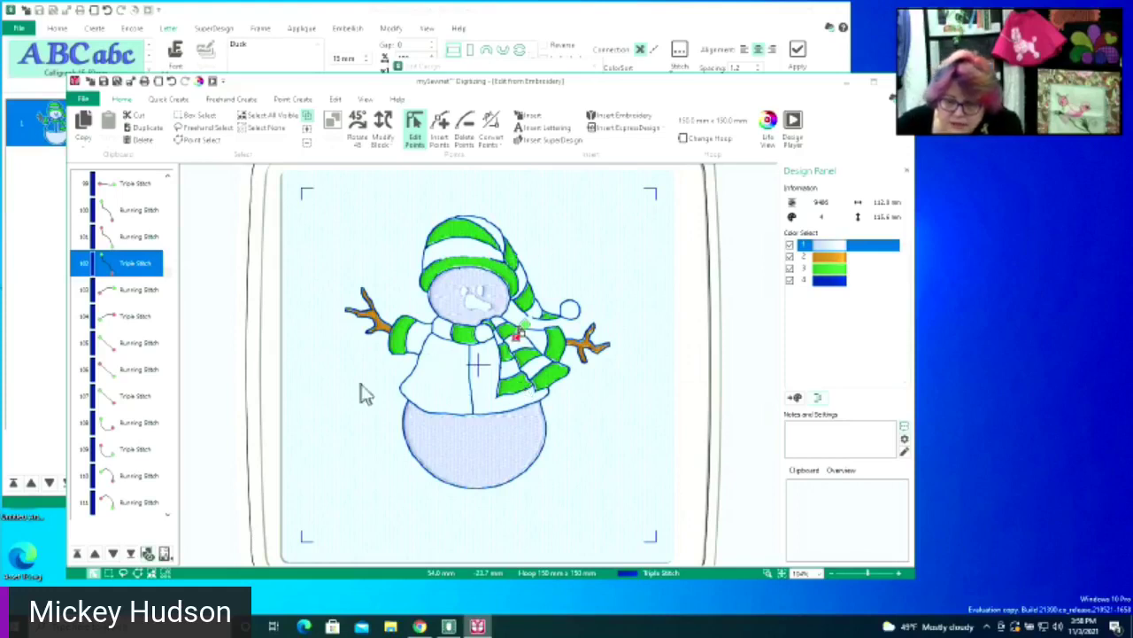
{"action": "left_click", "coordinate": [145, 512]}
{"action": "left_click", "coordinate": [168, 517]}
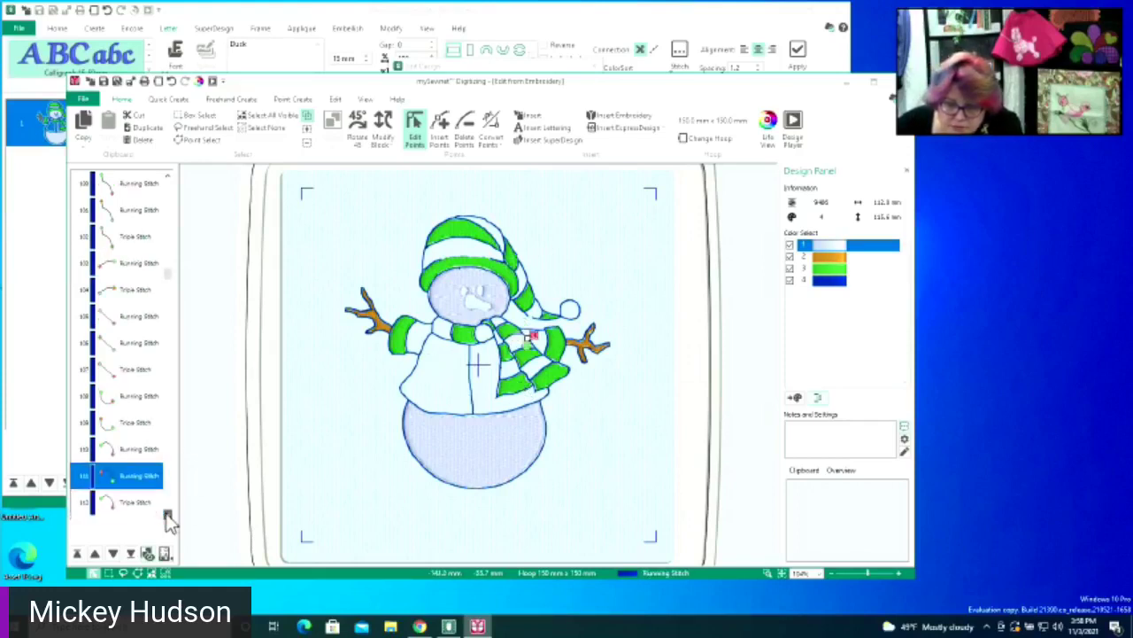
{"action": "left_click_drag", "start_coordinate": [168, 517], "coordinate": [167, 517]}
{"action": "left_click_drag", "start_coordinate": [173, 344], "coordinate": [182, 542]}
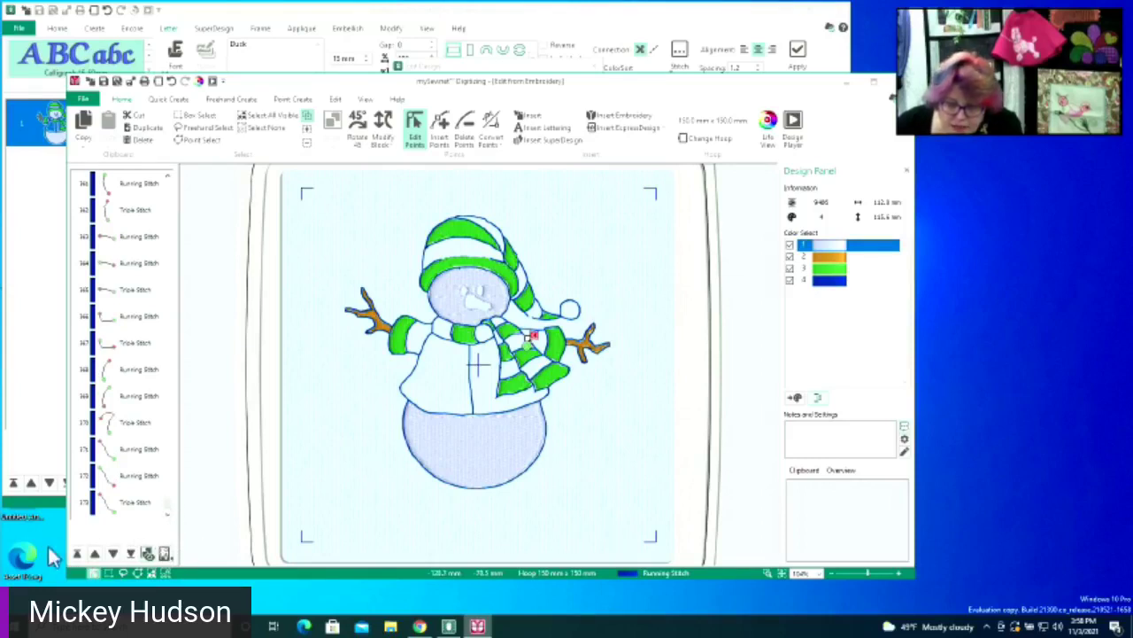
{"action": "left_click", "coordinate": [129, 556]}
{"action": "left_click", "coordinate": [76, 554]}
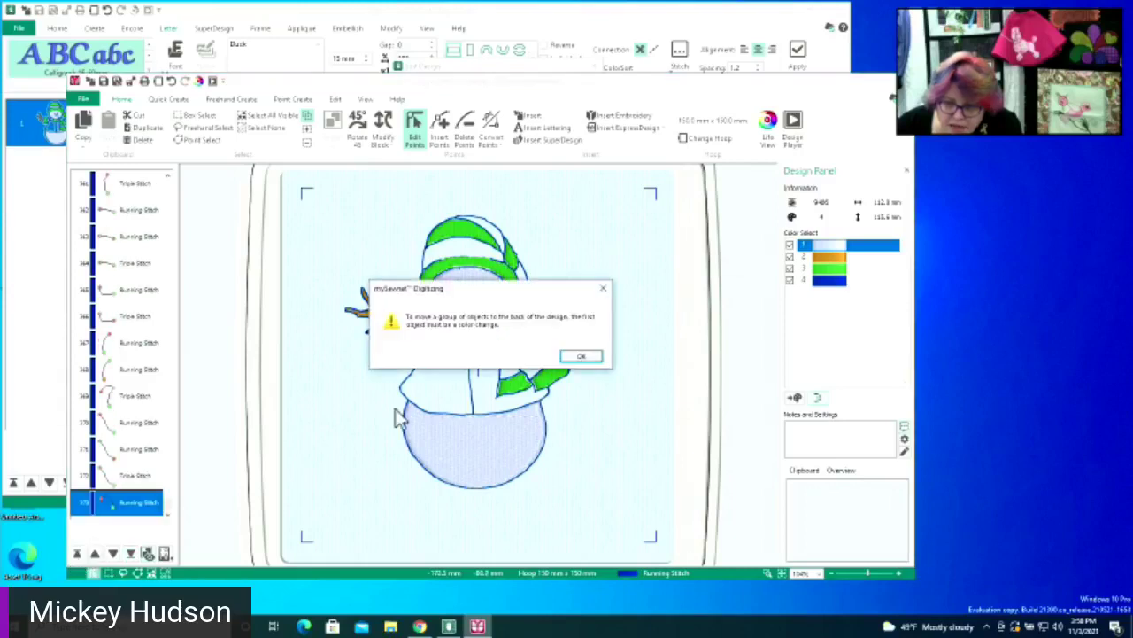
{"action": "left_click", "coordinate": [582, 358]}
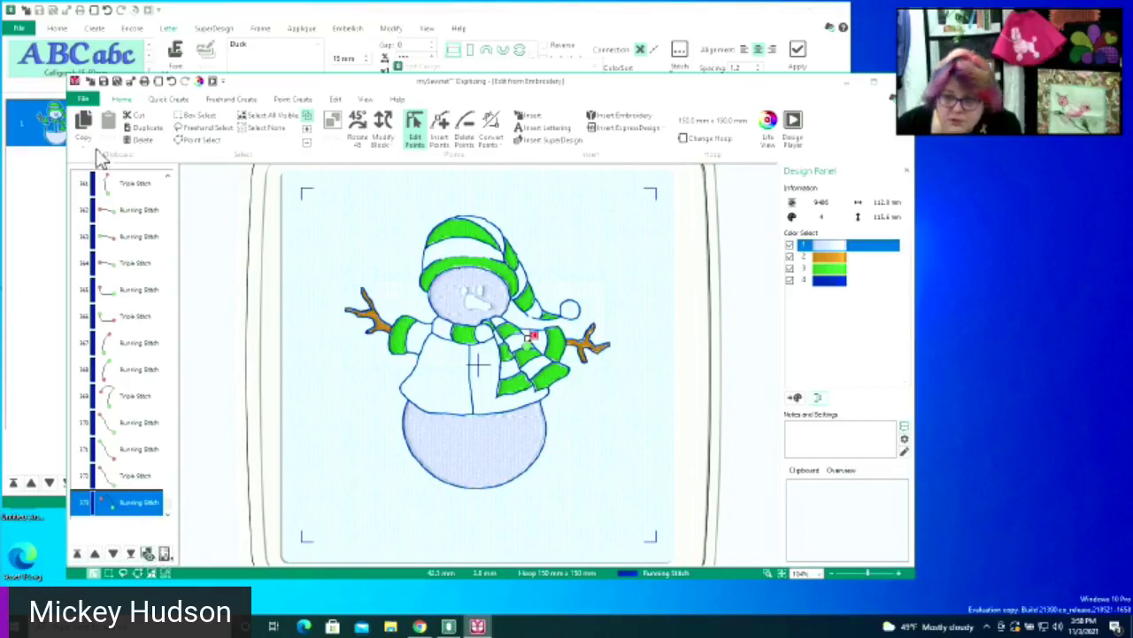
Add a color change to the orange thread Pumpkin at the end of the design
{"action": "left_click", "coordinate": [174, 100]}
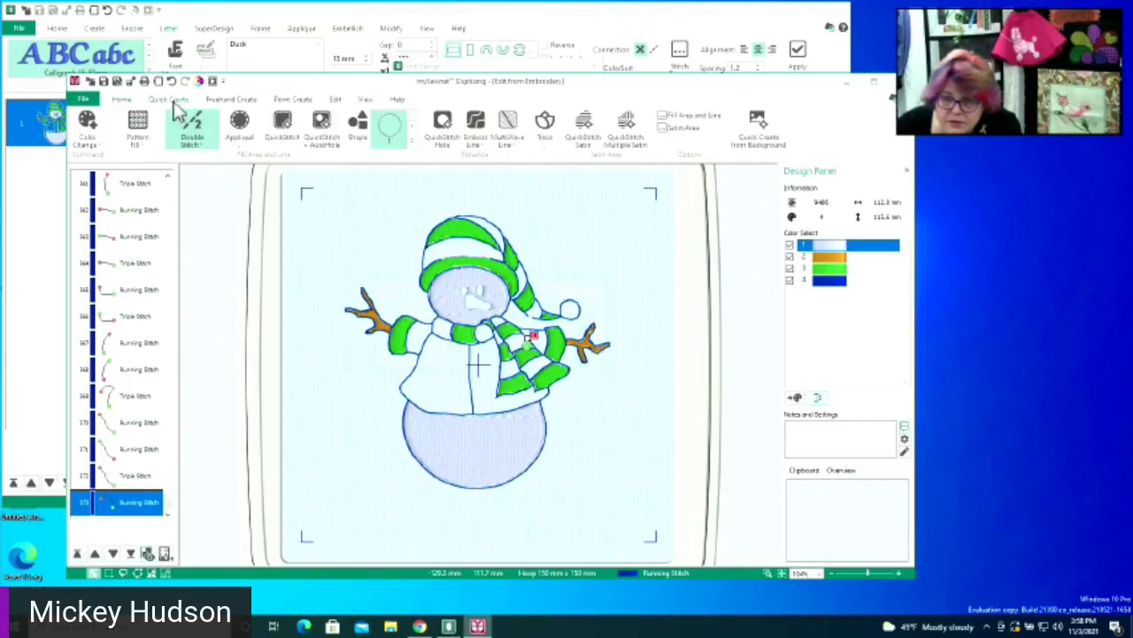
{"action": "left_click", "coordinate": [87, 124]}
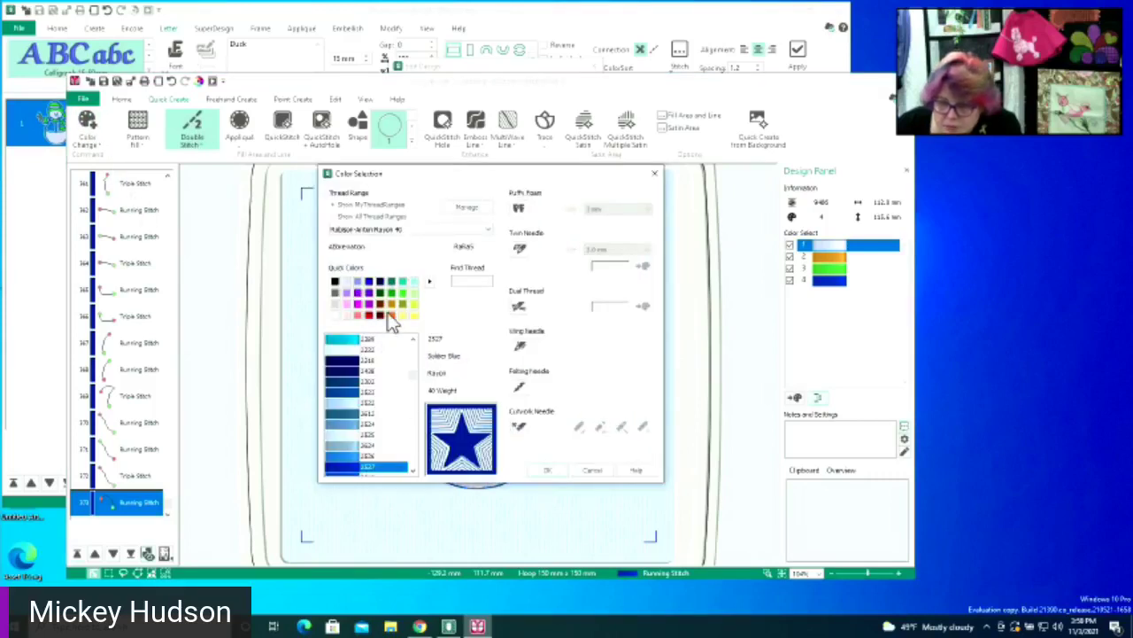
{"action": "left_click", "coordinate": [392, 316]}
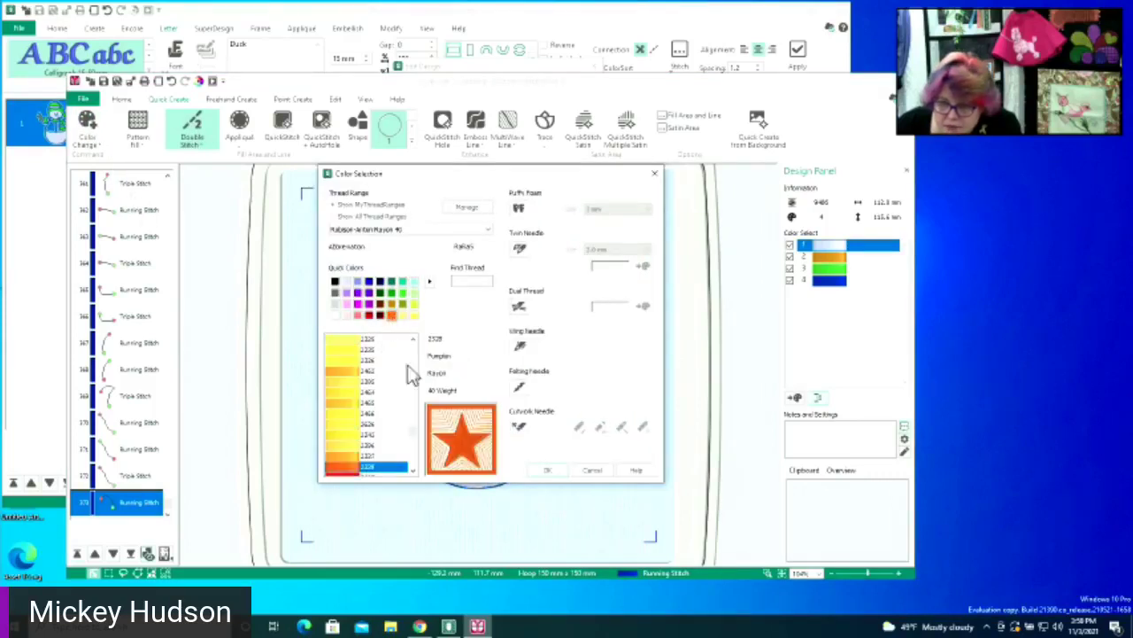
{"action": "left_click", "coordinate": [548, 470]}
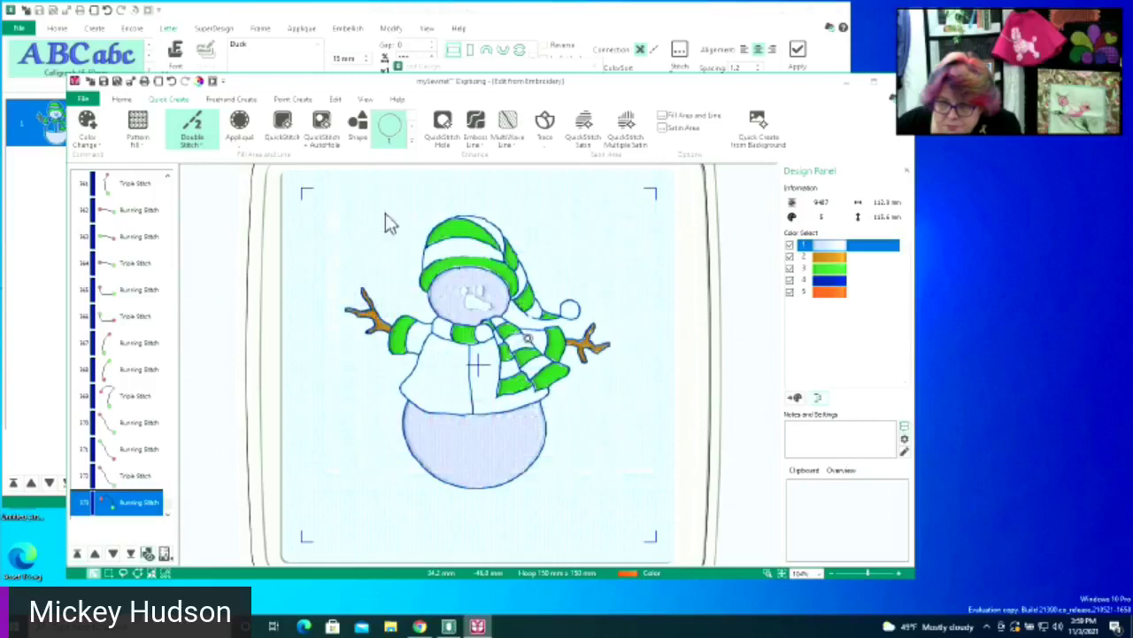
Fill the snowman's nose with an orange pattern fill using QuickStitch, without a border line
{"action": "left_click", "coordinate": [281, 128]}
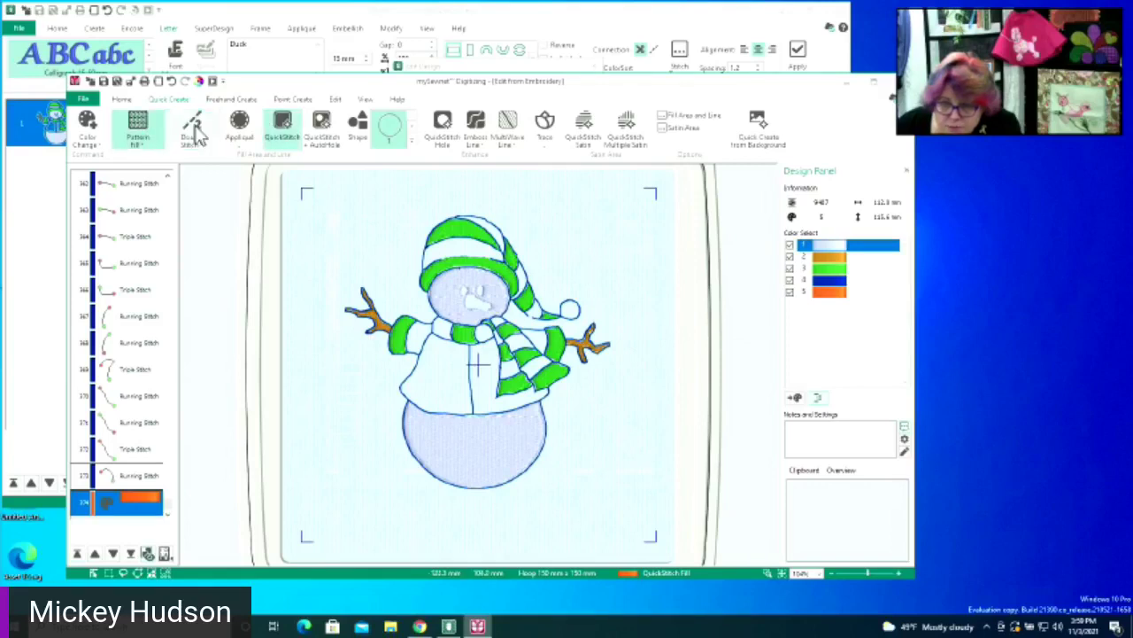
{"action": "left_click", "coordinate": [478, 314]}
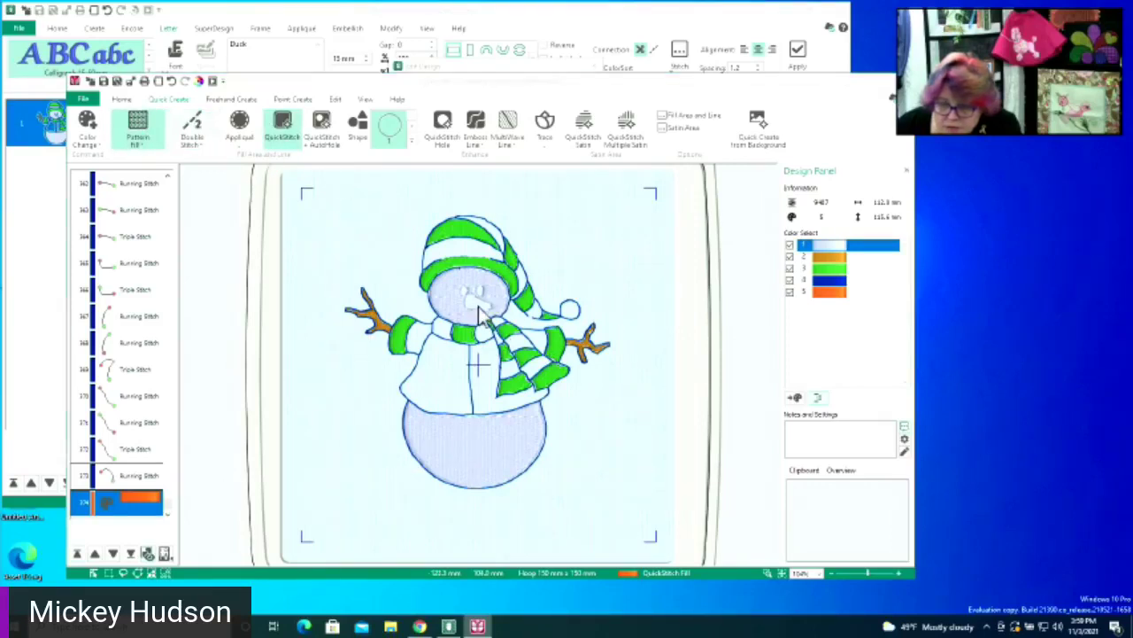
{"action": "left_click", "coordinate": [471, 373]}
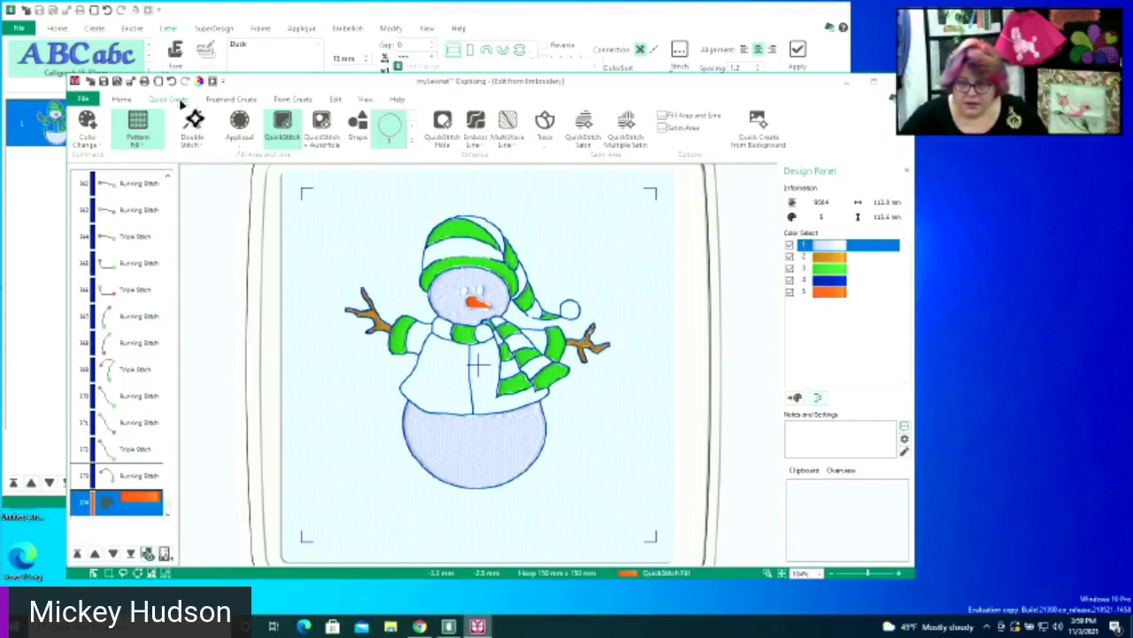
{"action": "mouse_move", "coordinate": [227, 106]}
{"action": "left_mouse_down"}
{"action": "mouse_move", "coordinate": [283, 273]}
{"action": "mouse_move", "coordinate": [266, 253]}
{"action": "mouse_move", "coordinate": [278, 258]}
{"action": "left_mouse_up"}
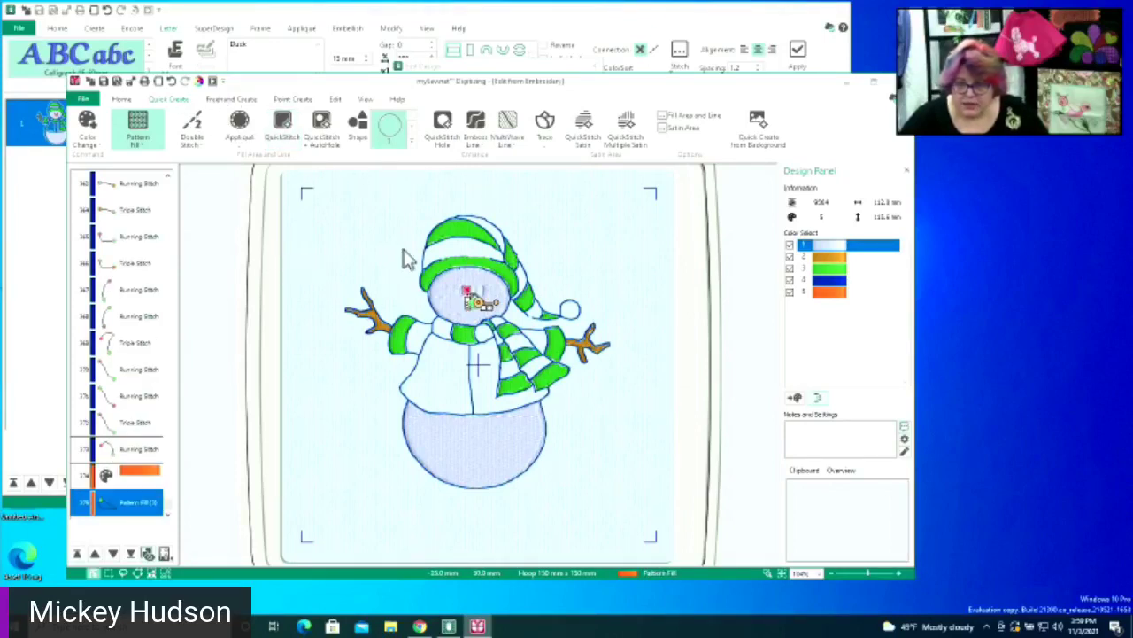
{"action": "left_click", "coordinate": [219, 99]}
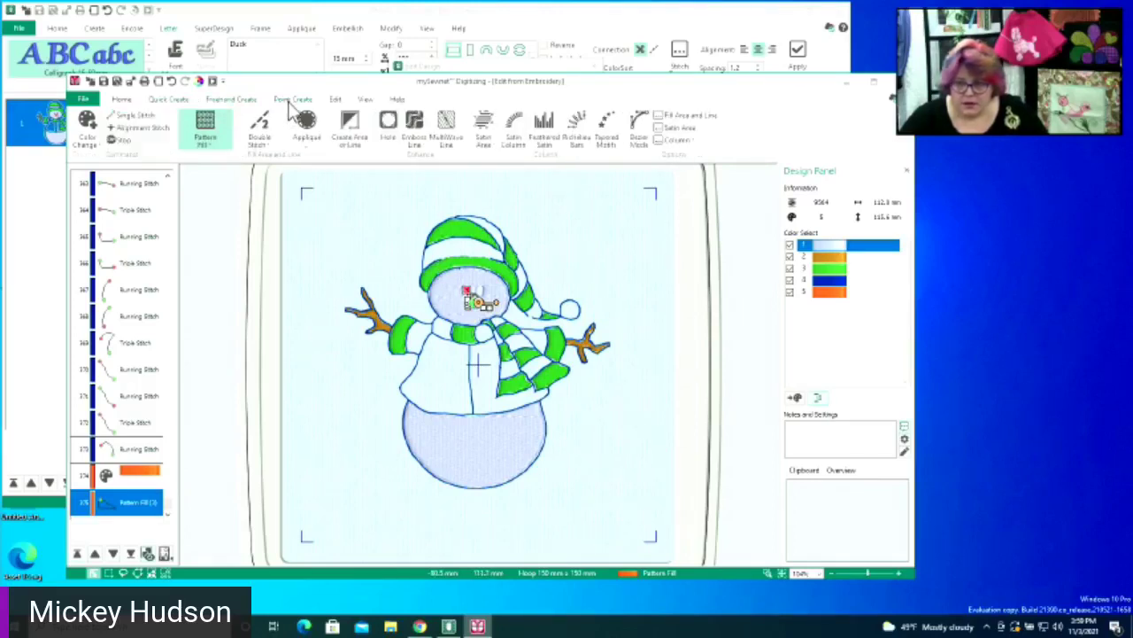